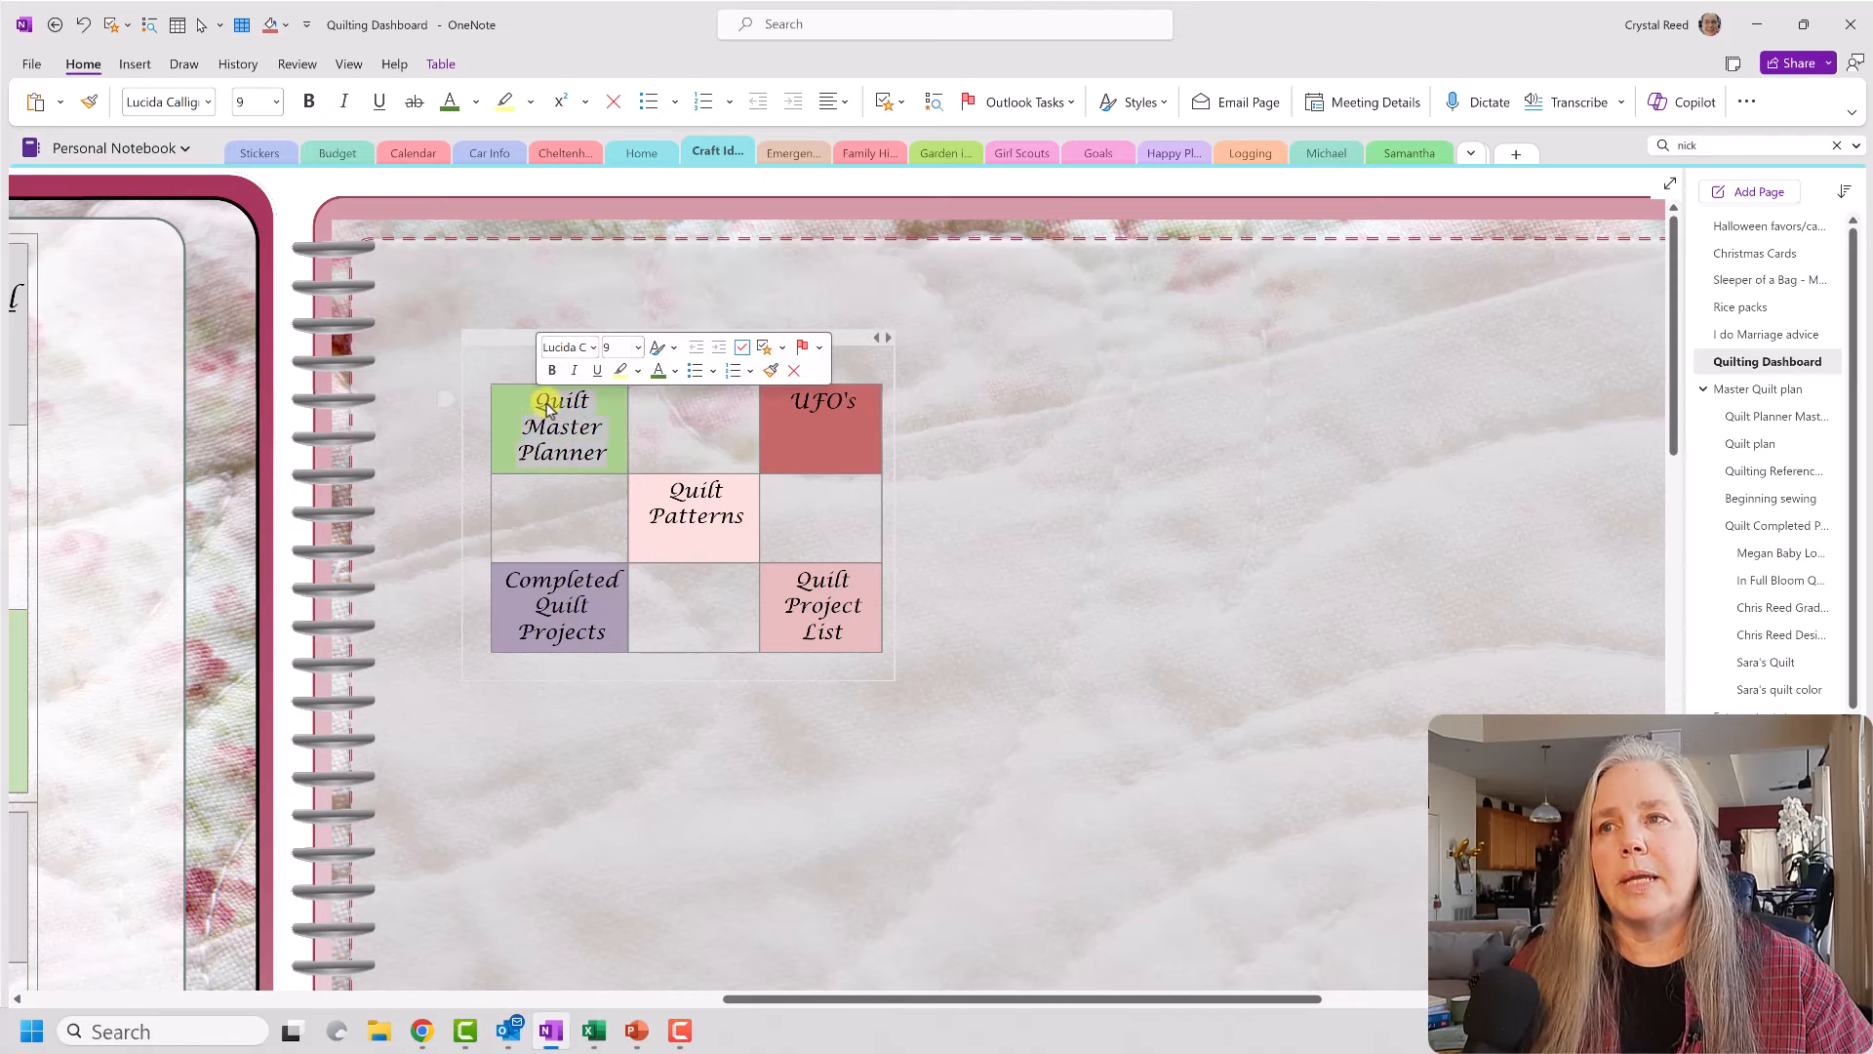
Step: Link the selected Quilt Master Planner text in the table to the copied OneNote page address
left_click(137, 64)
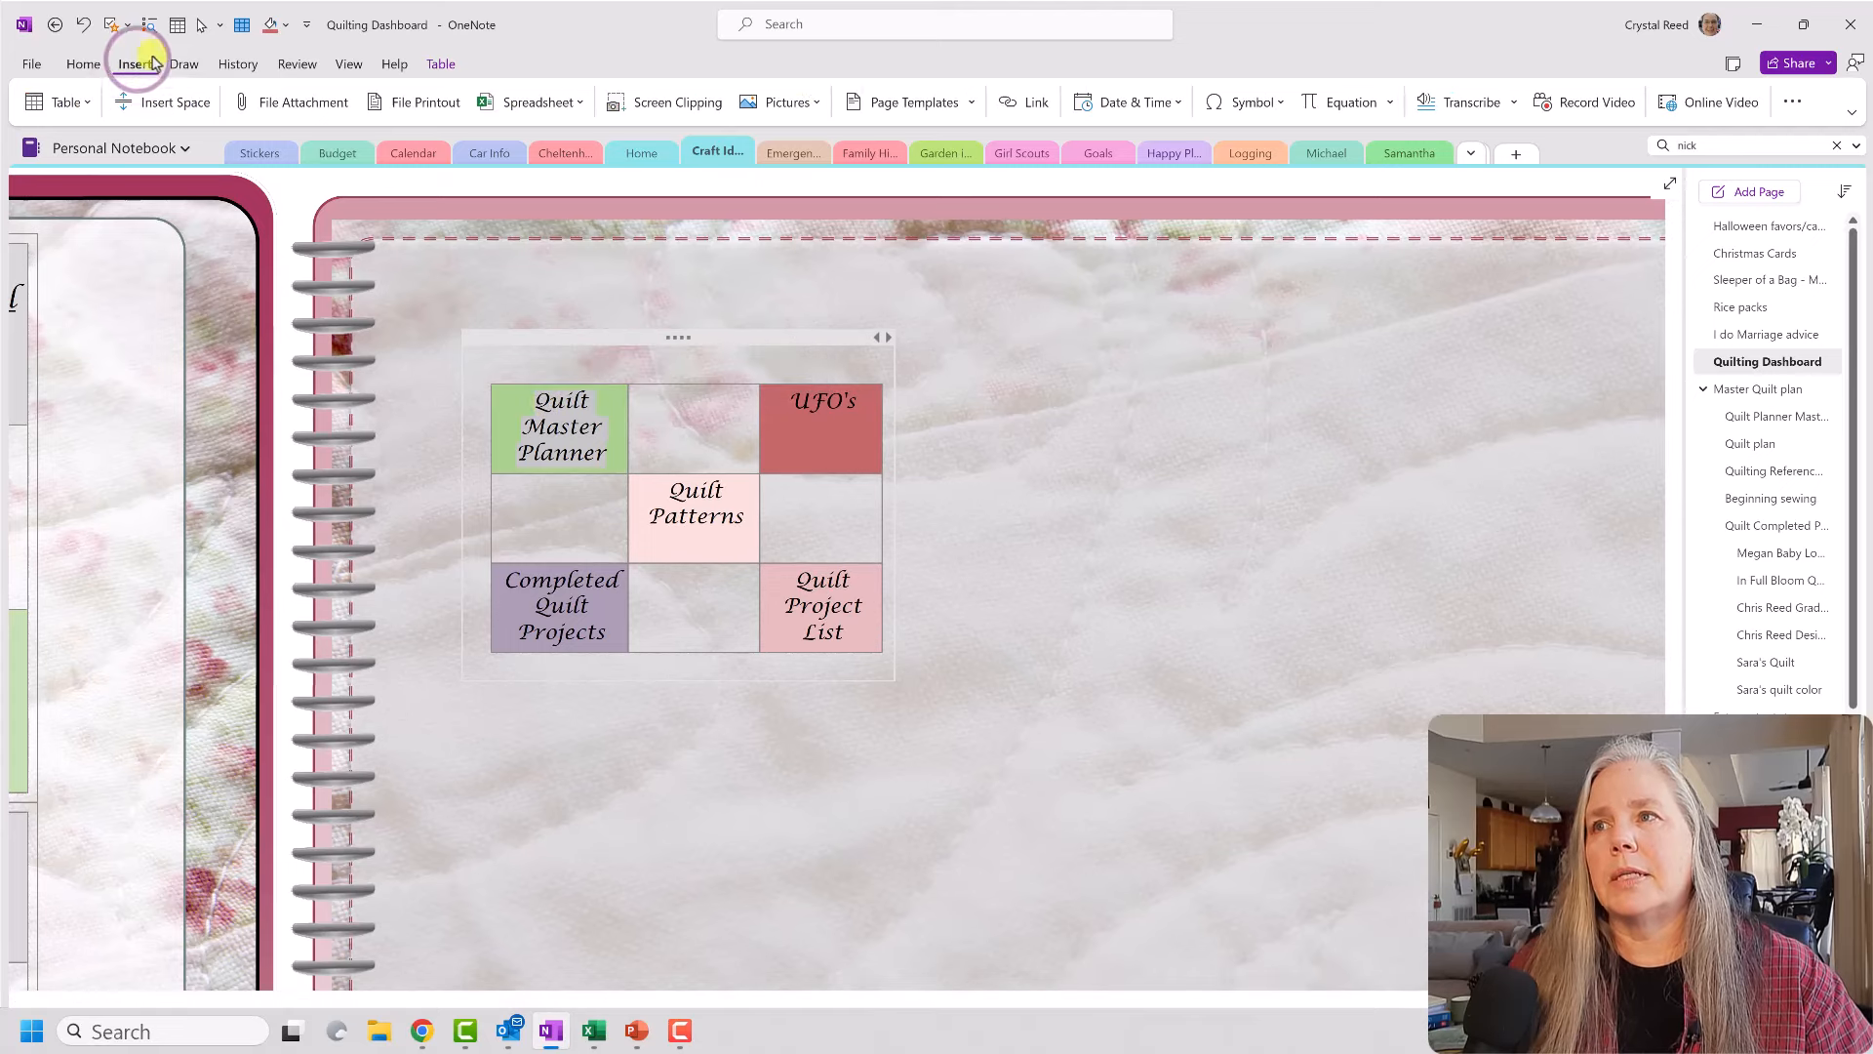
left_click(1040, 100)
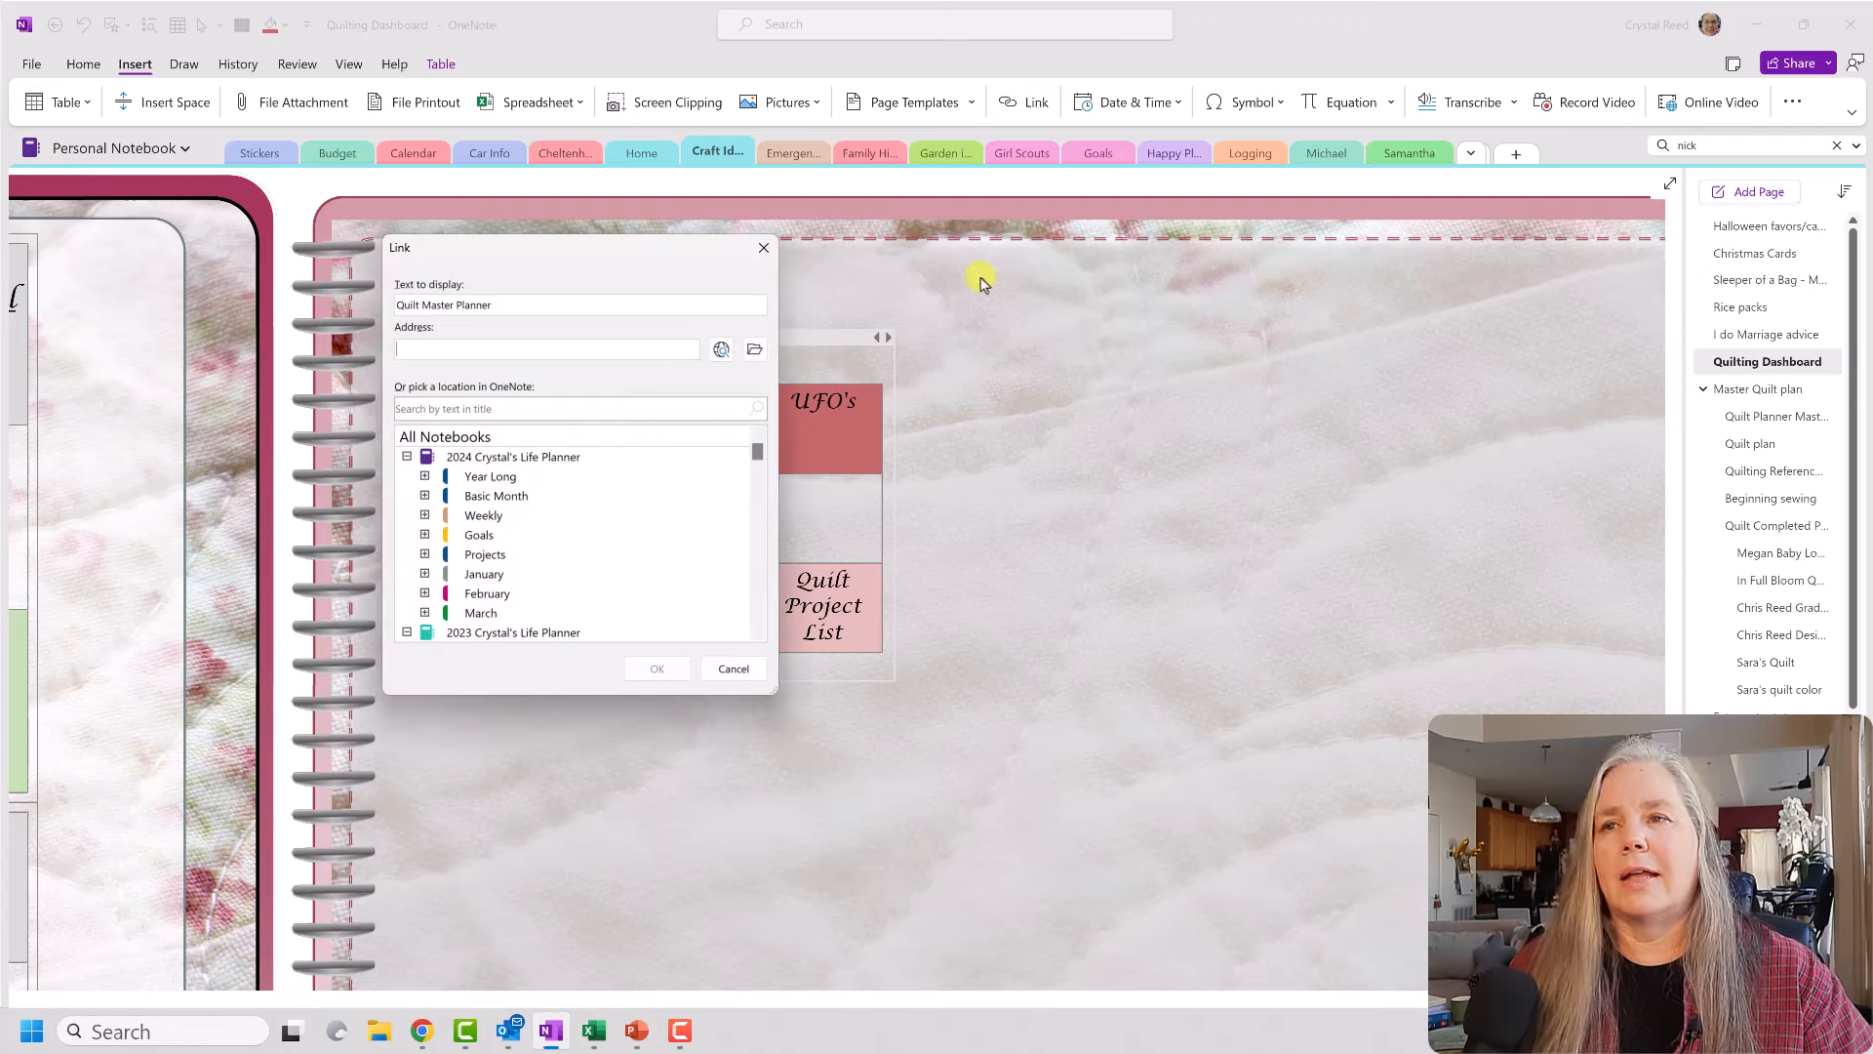
right_click(416, 341)
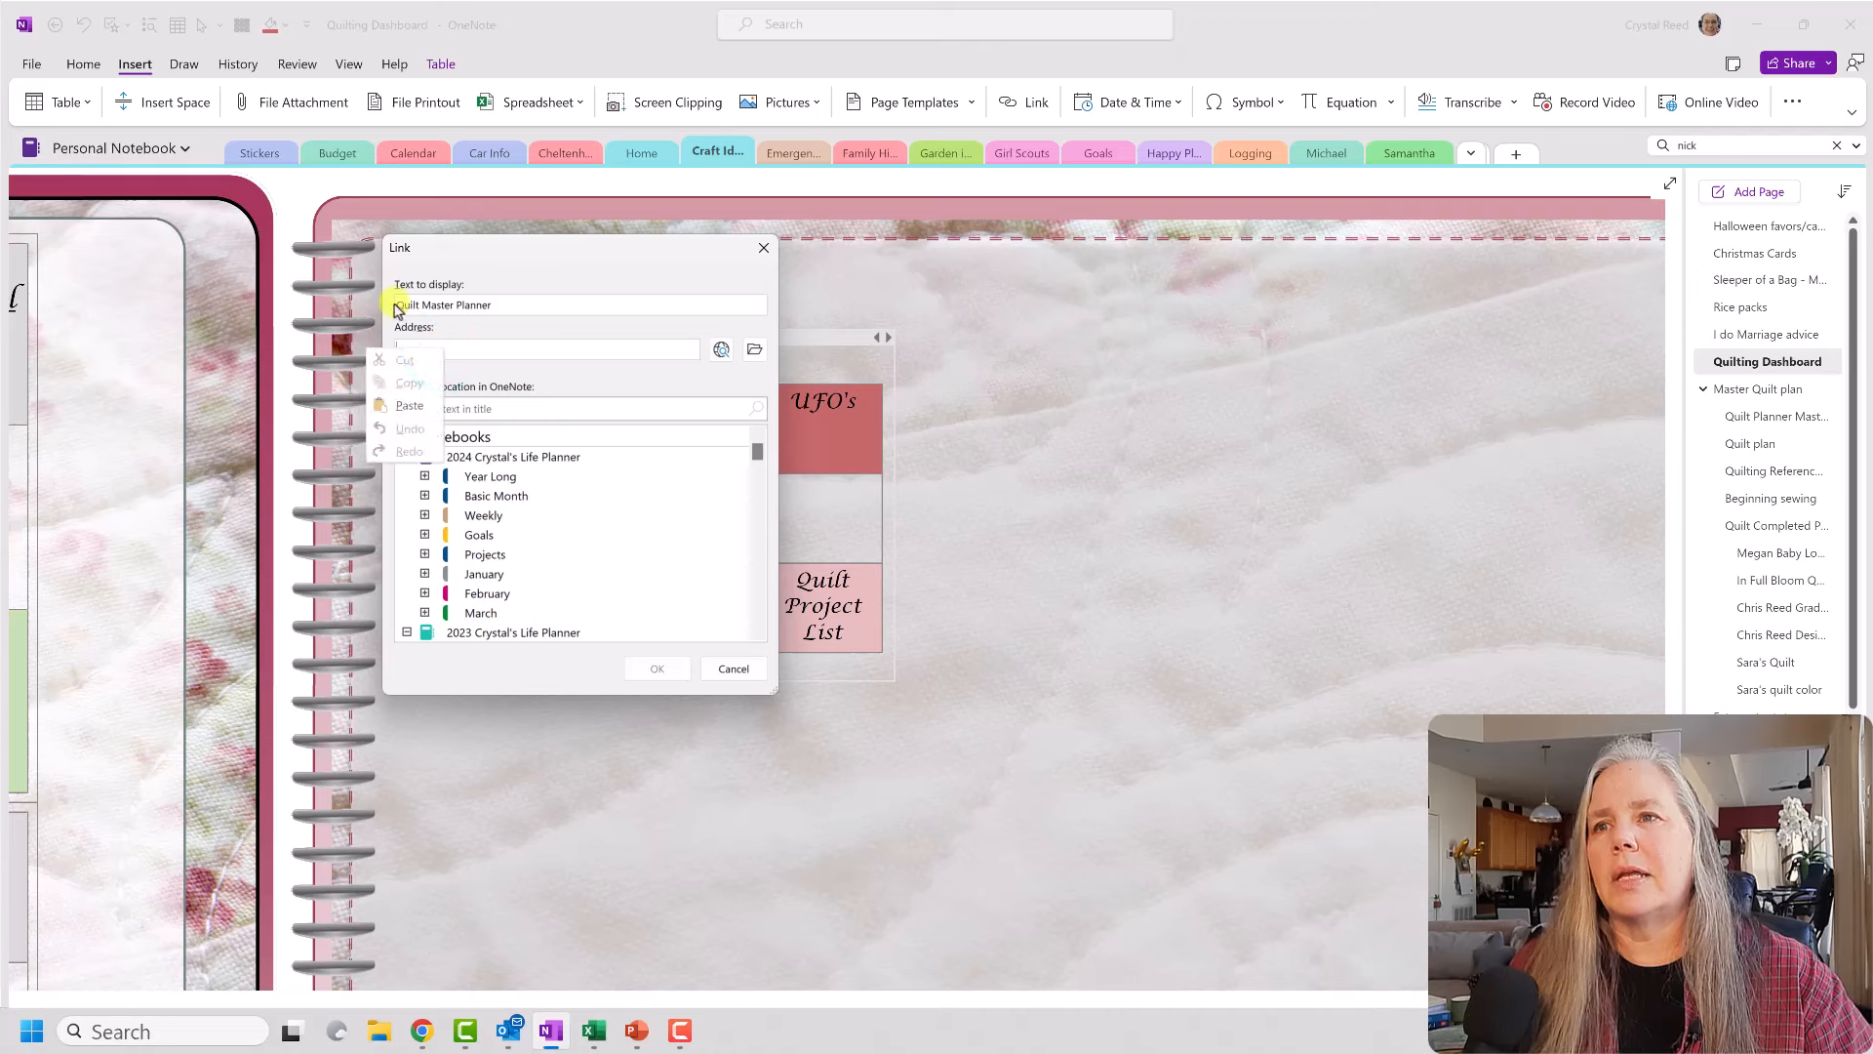
right_click(486, 346)
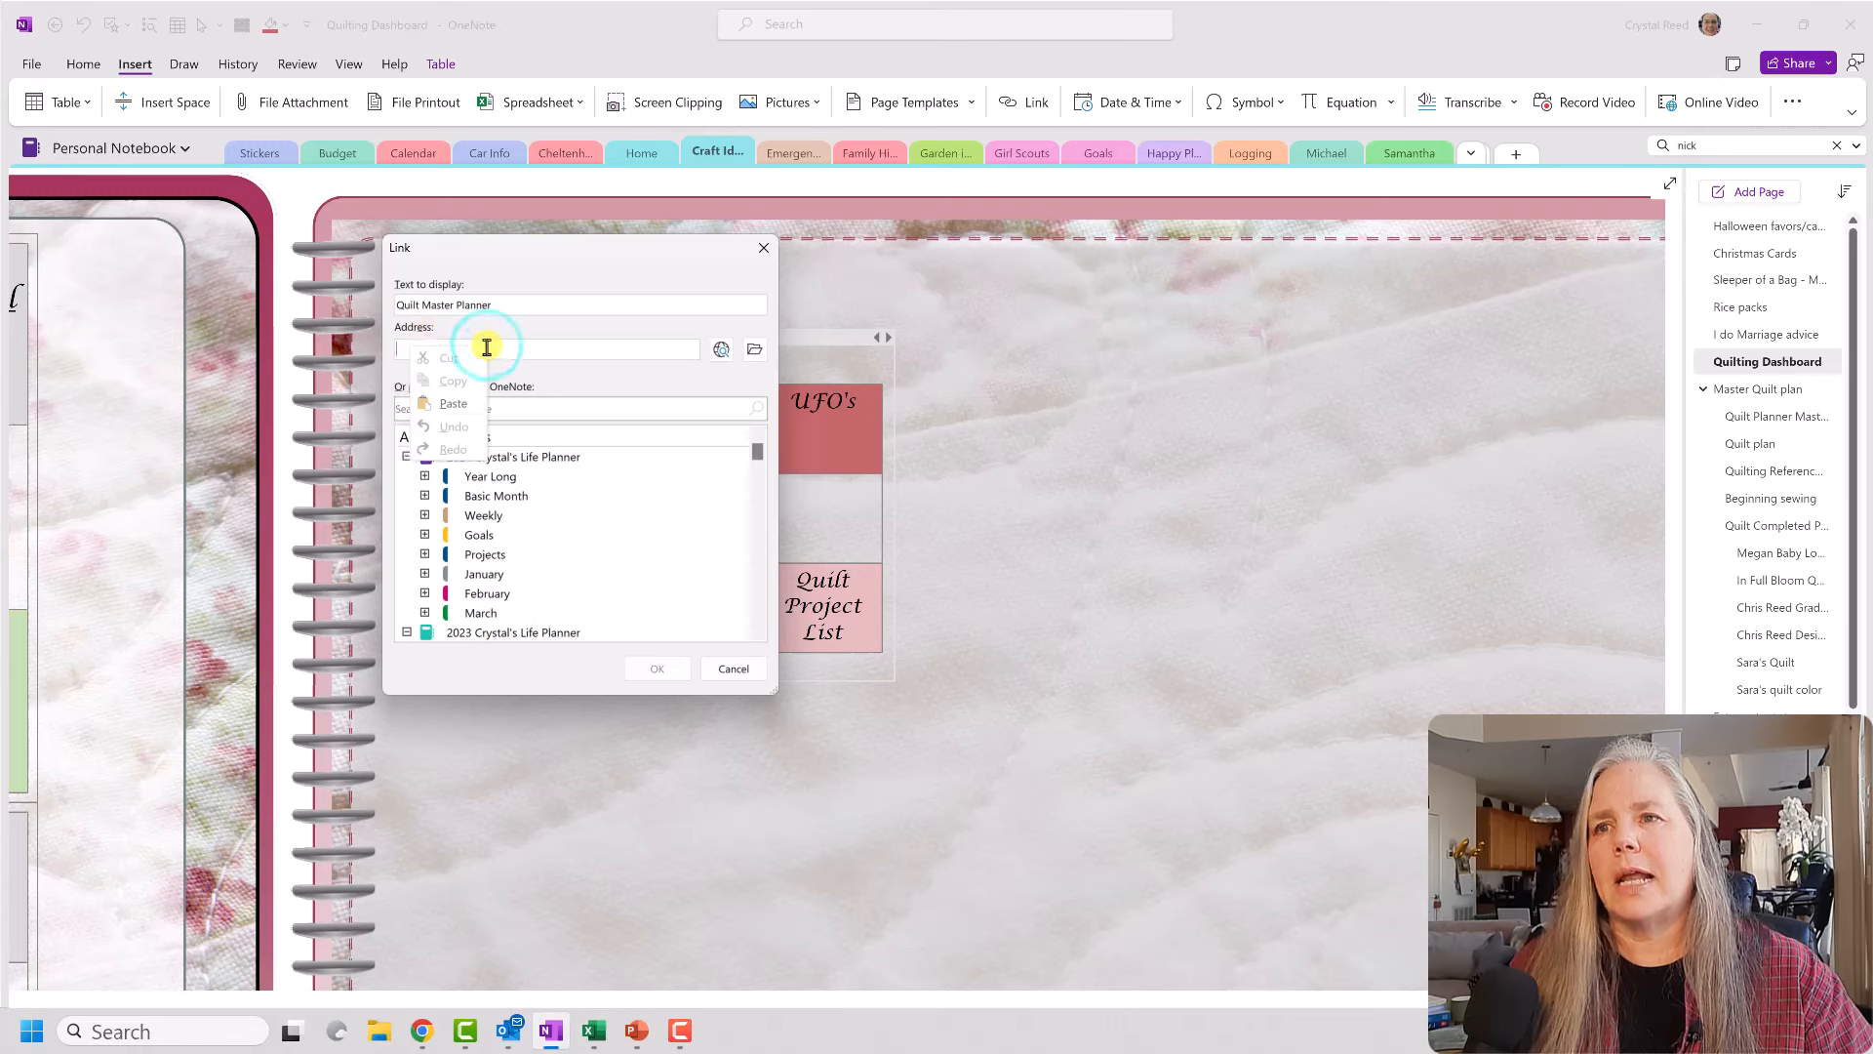
left_click(452, 403)
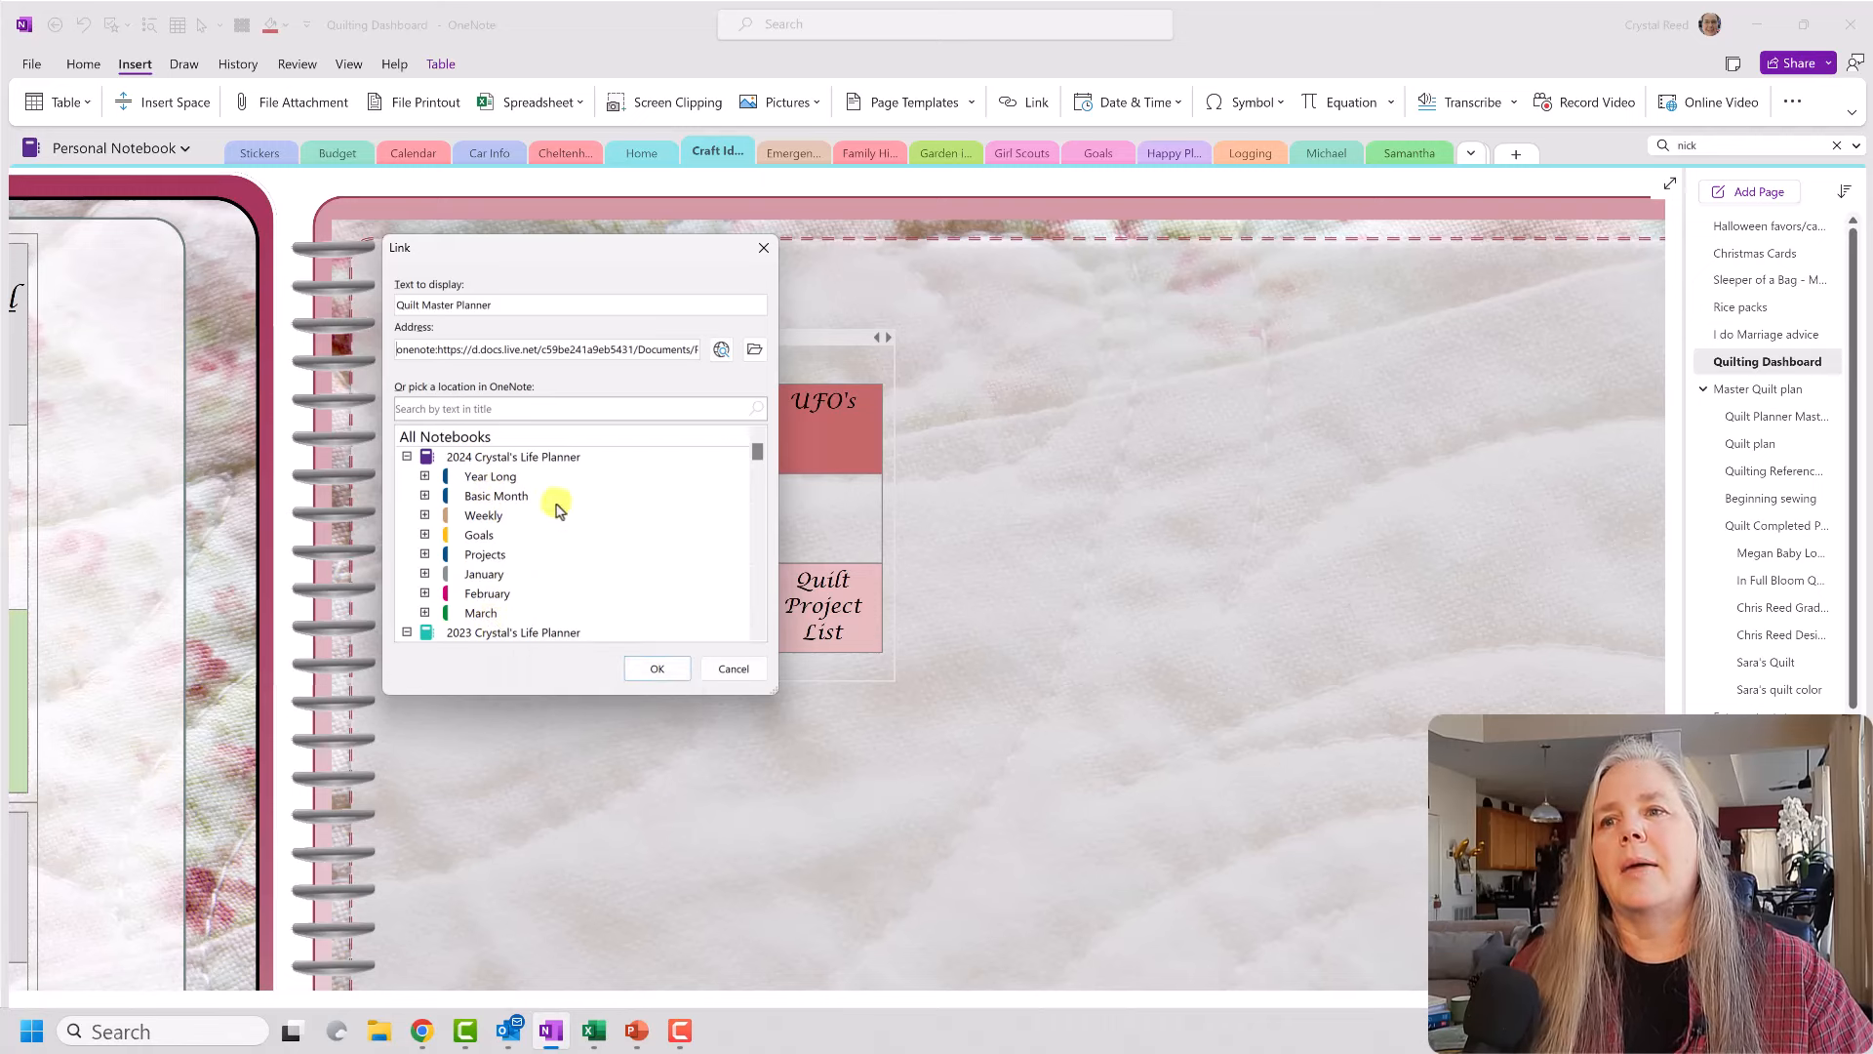
left_click(656, 669)
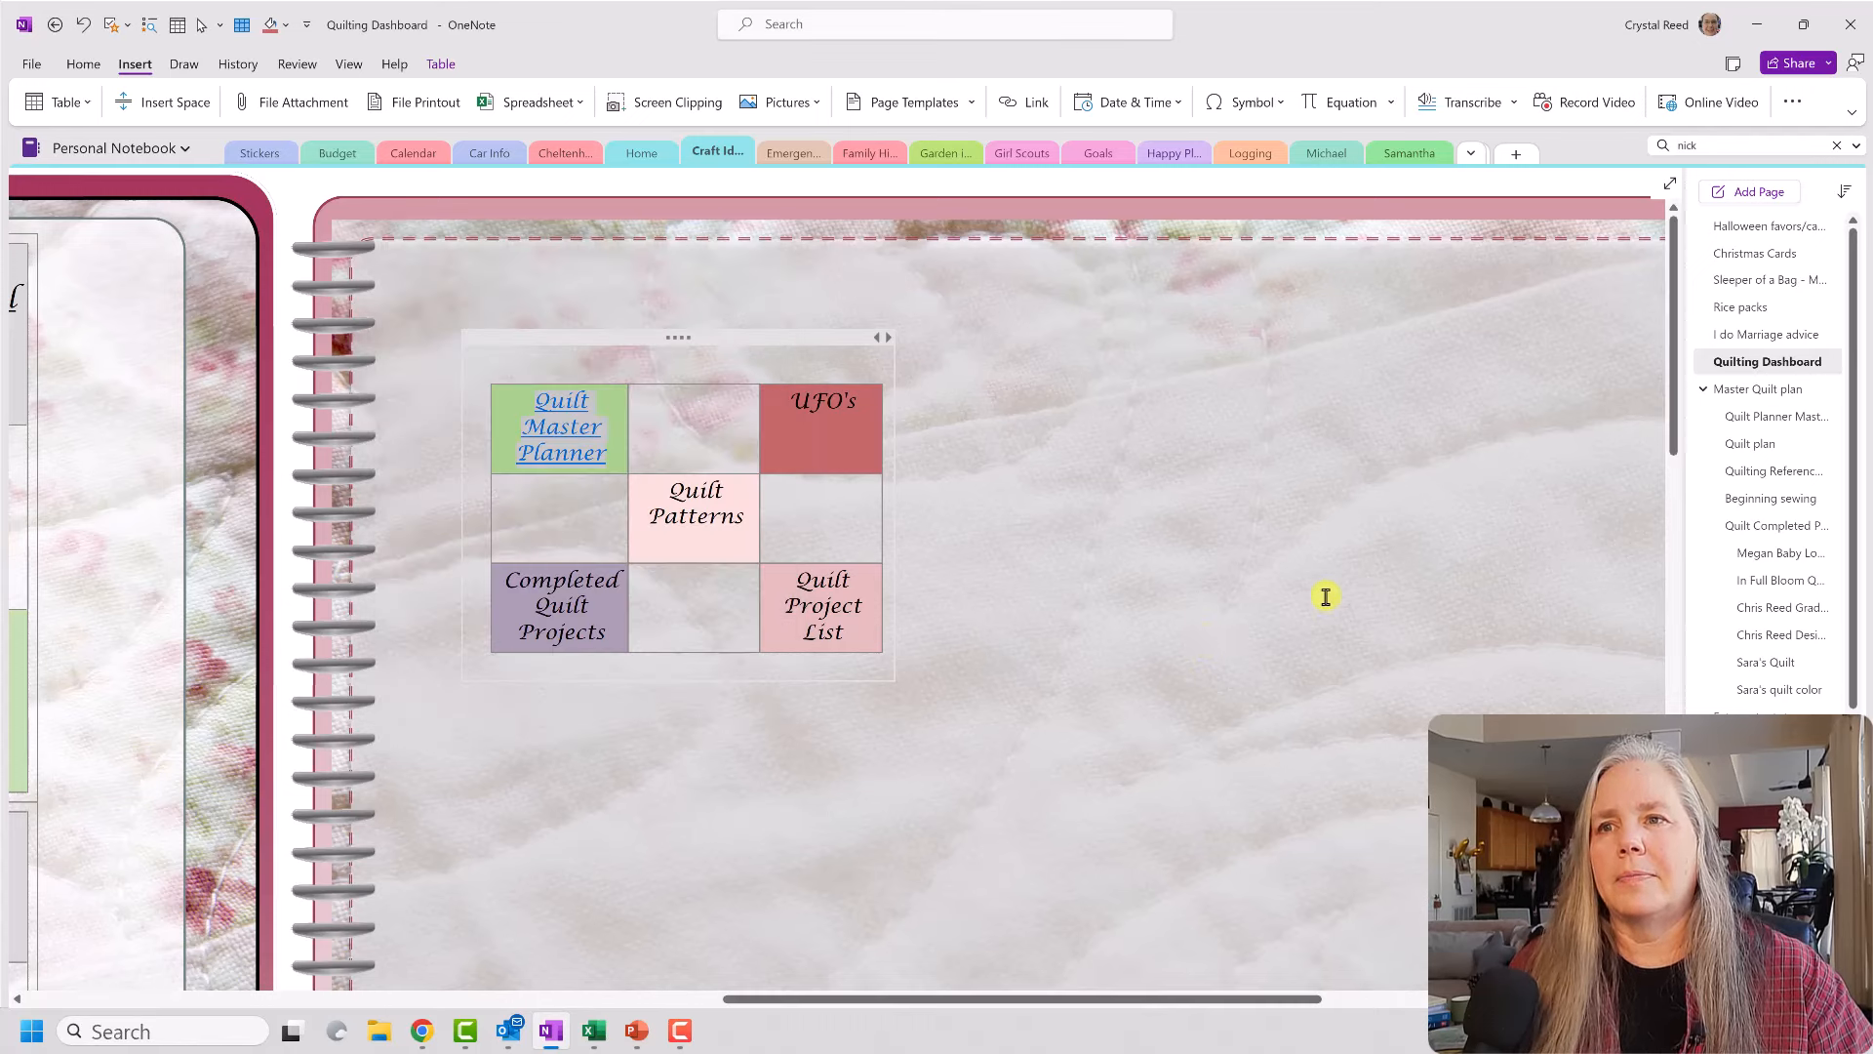
left_click(1192, 487)
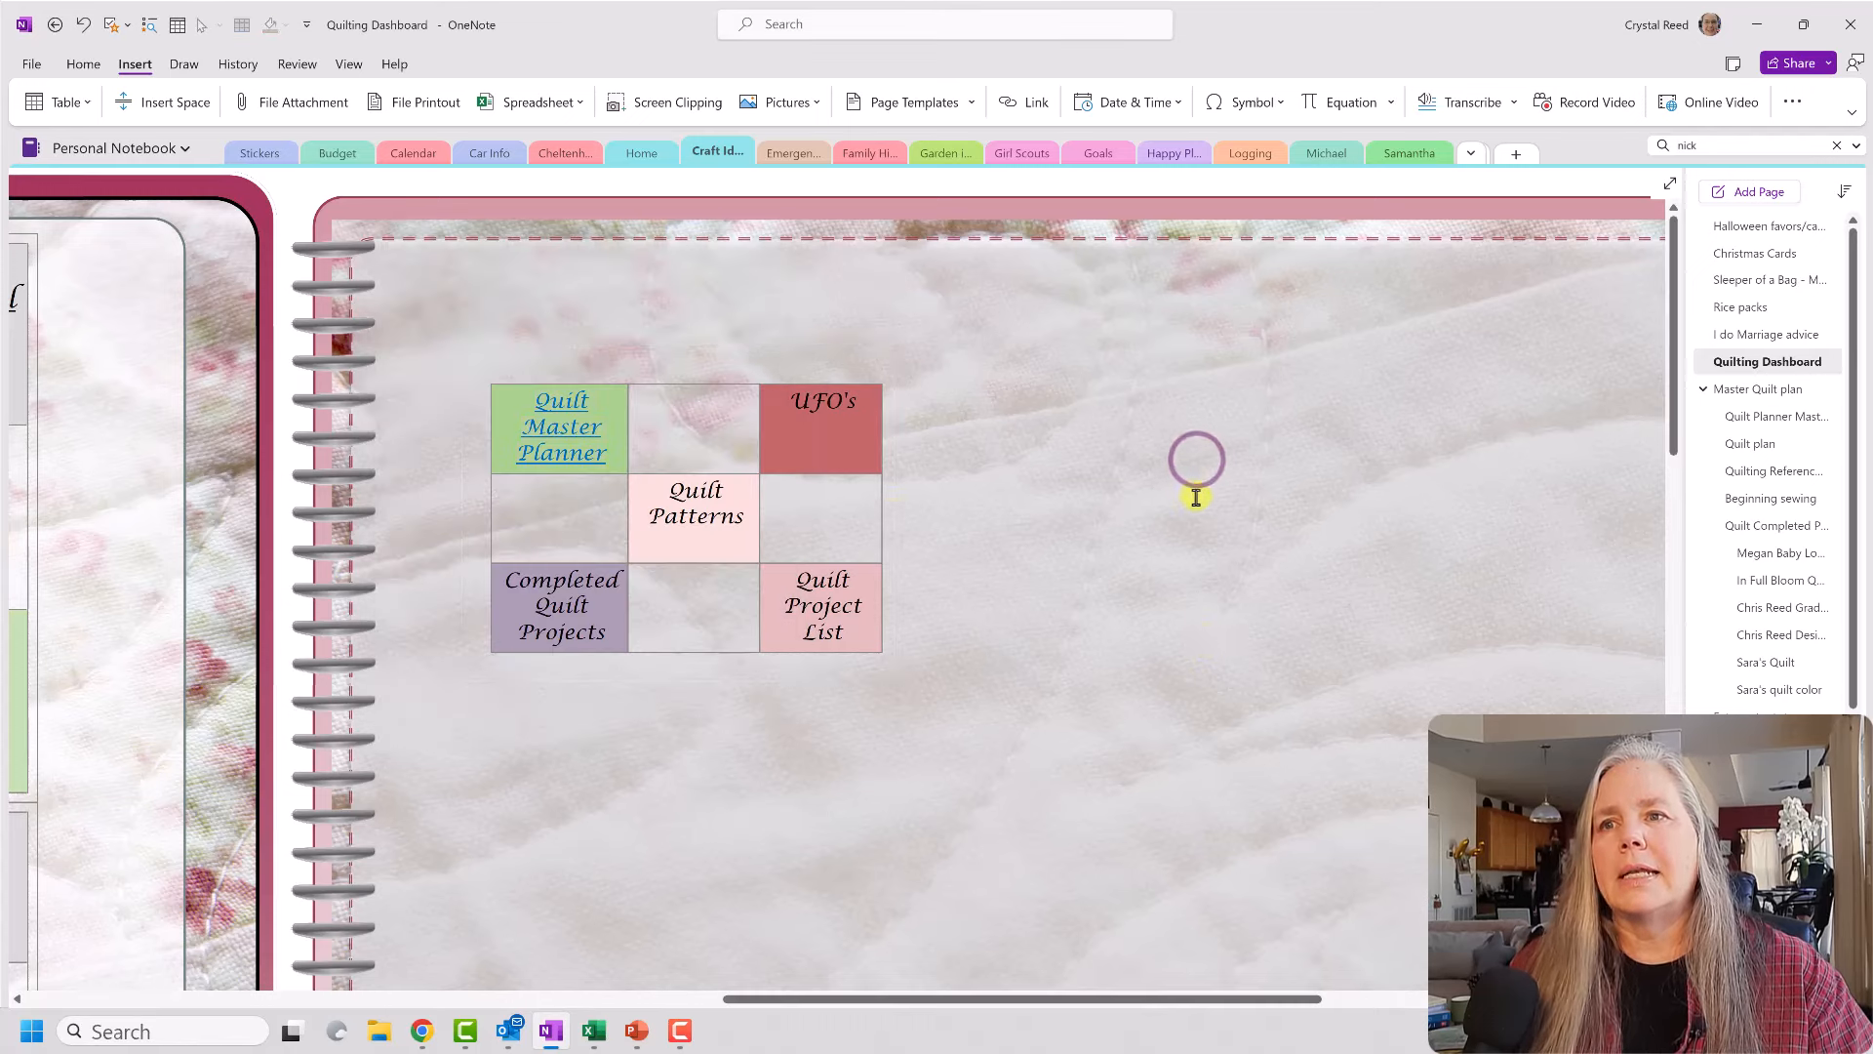
Step: Test the Quilt Master Planner link by opening its target page, and return to the Quilting Dashboard
left_click(574, 441)
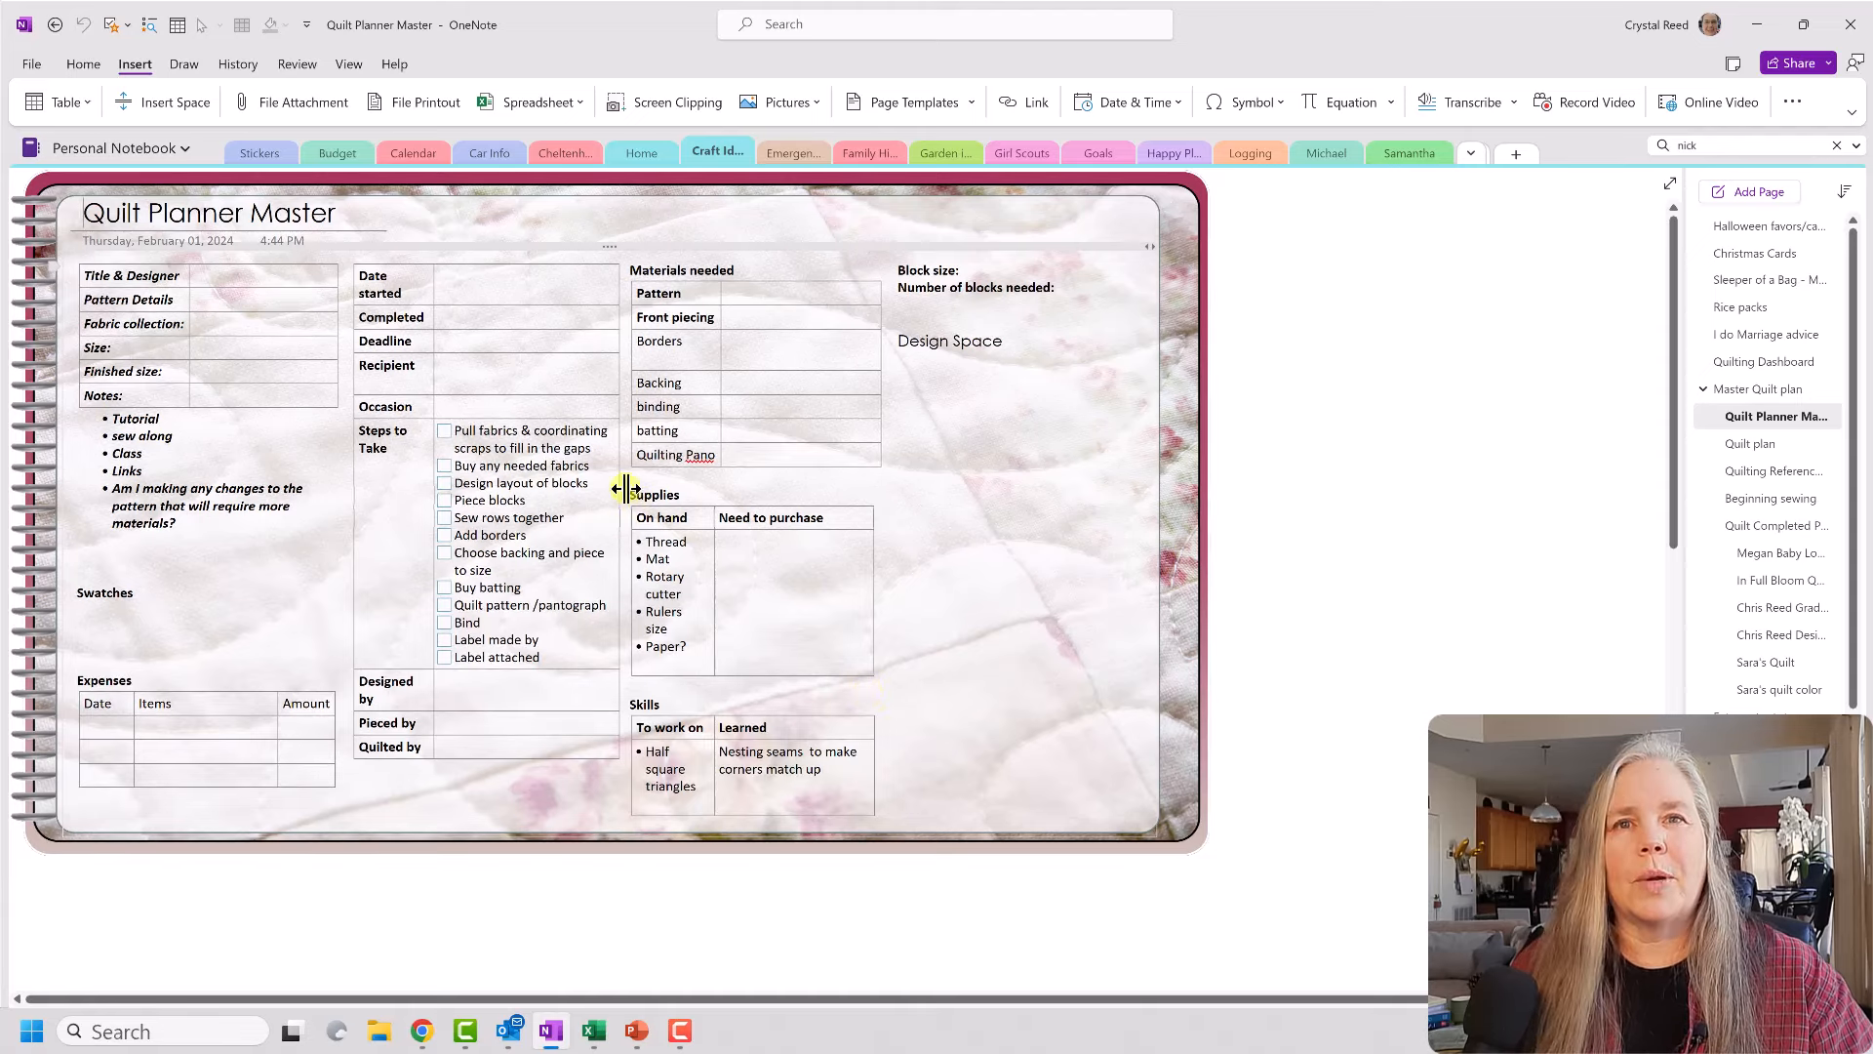
left_click(54, 23)
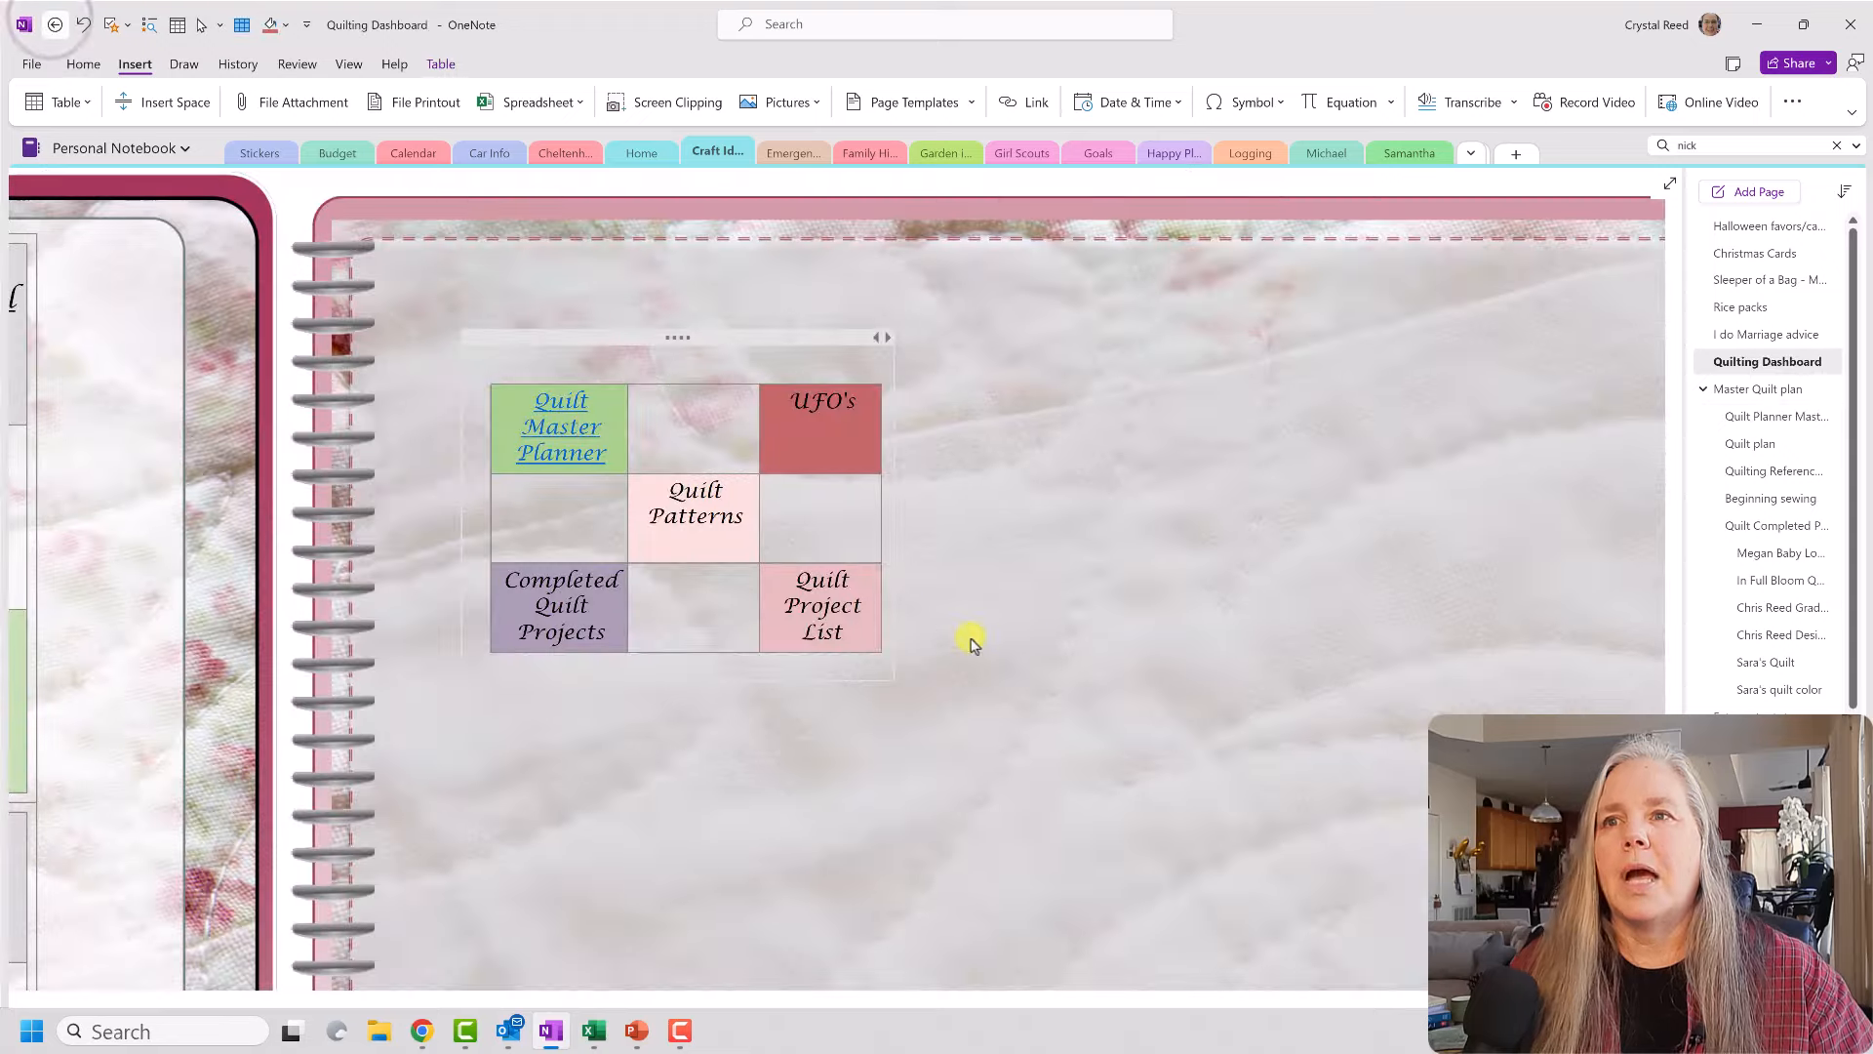
left_click(1038, 651)
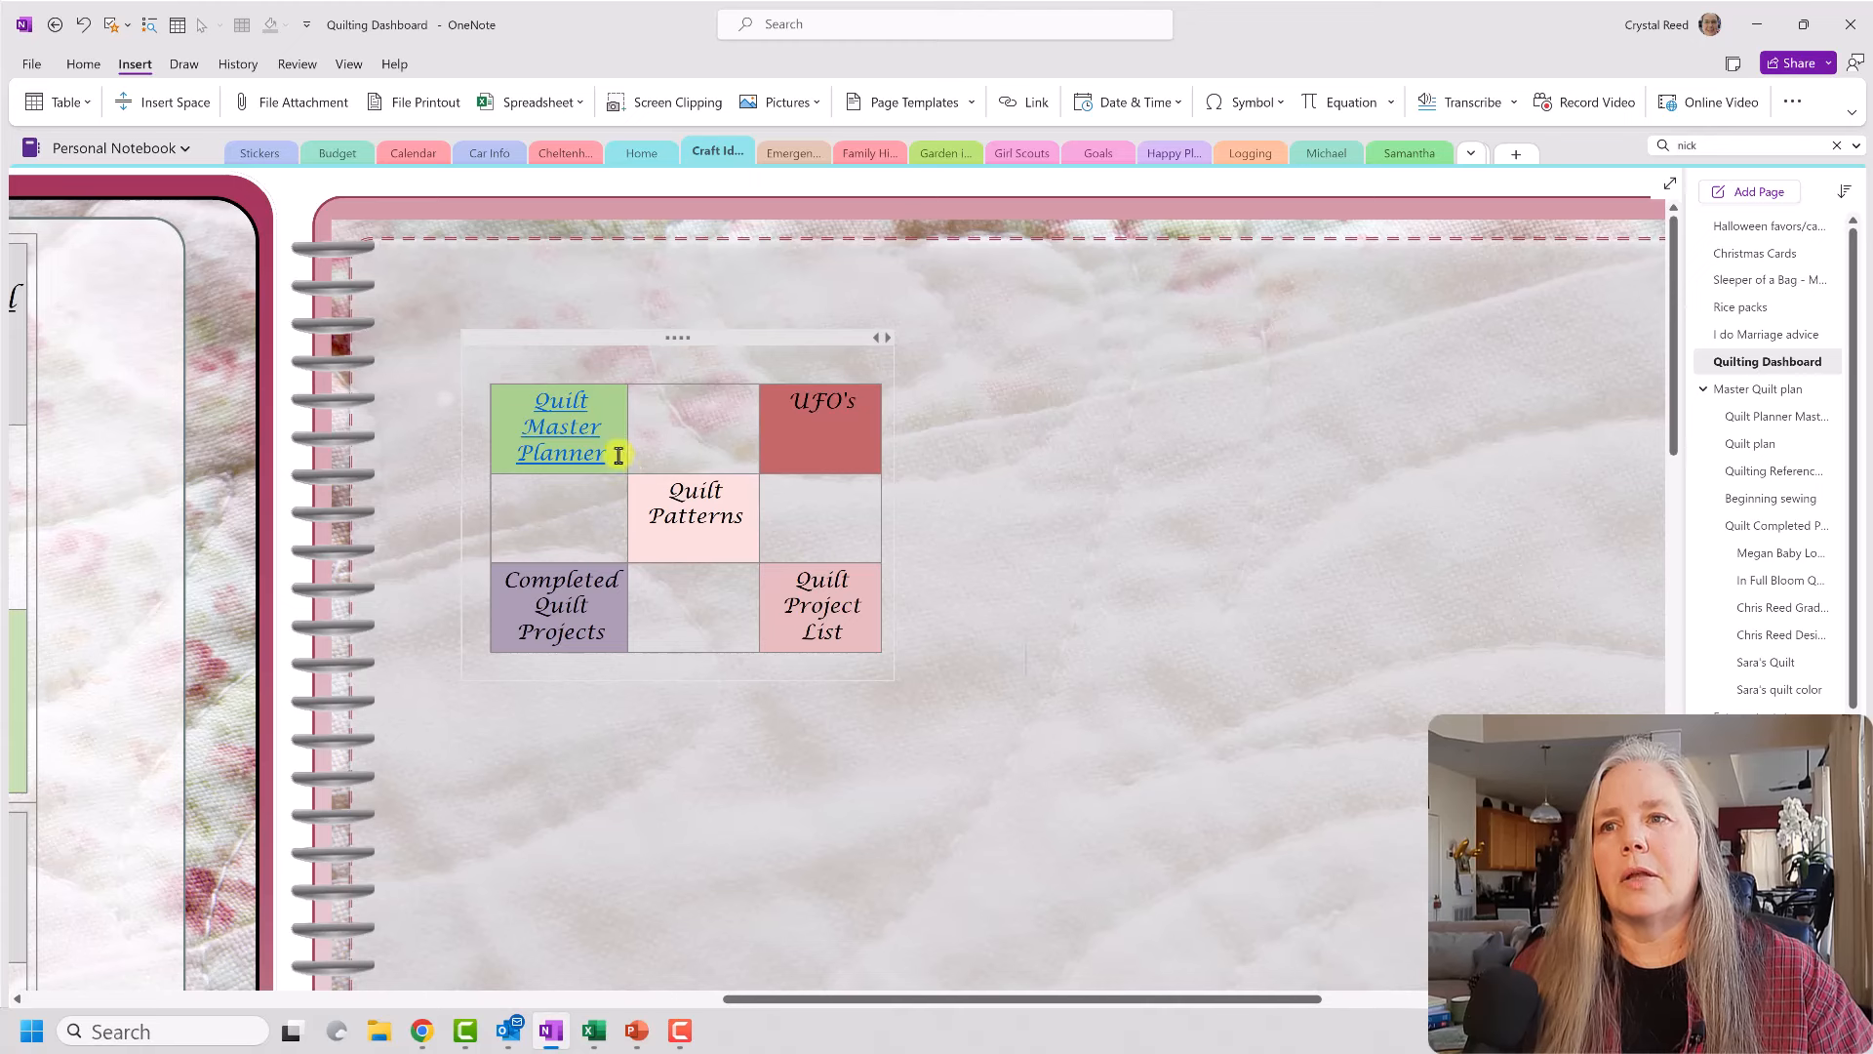
Step: Change the font color of the Quilt Master Planner link text to a near-black theme shade
left_click_drag(619, 456, 514, 398)
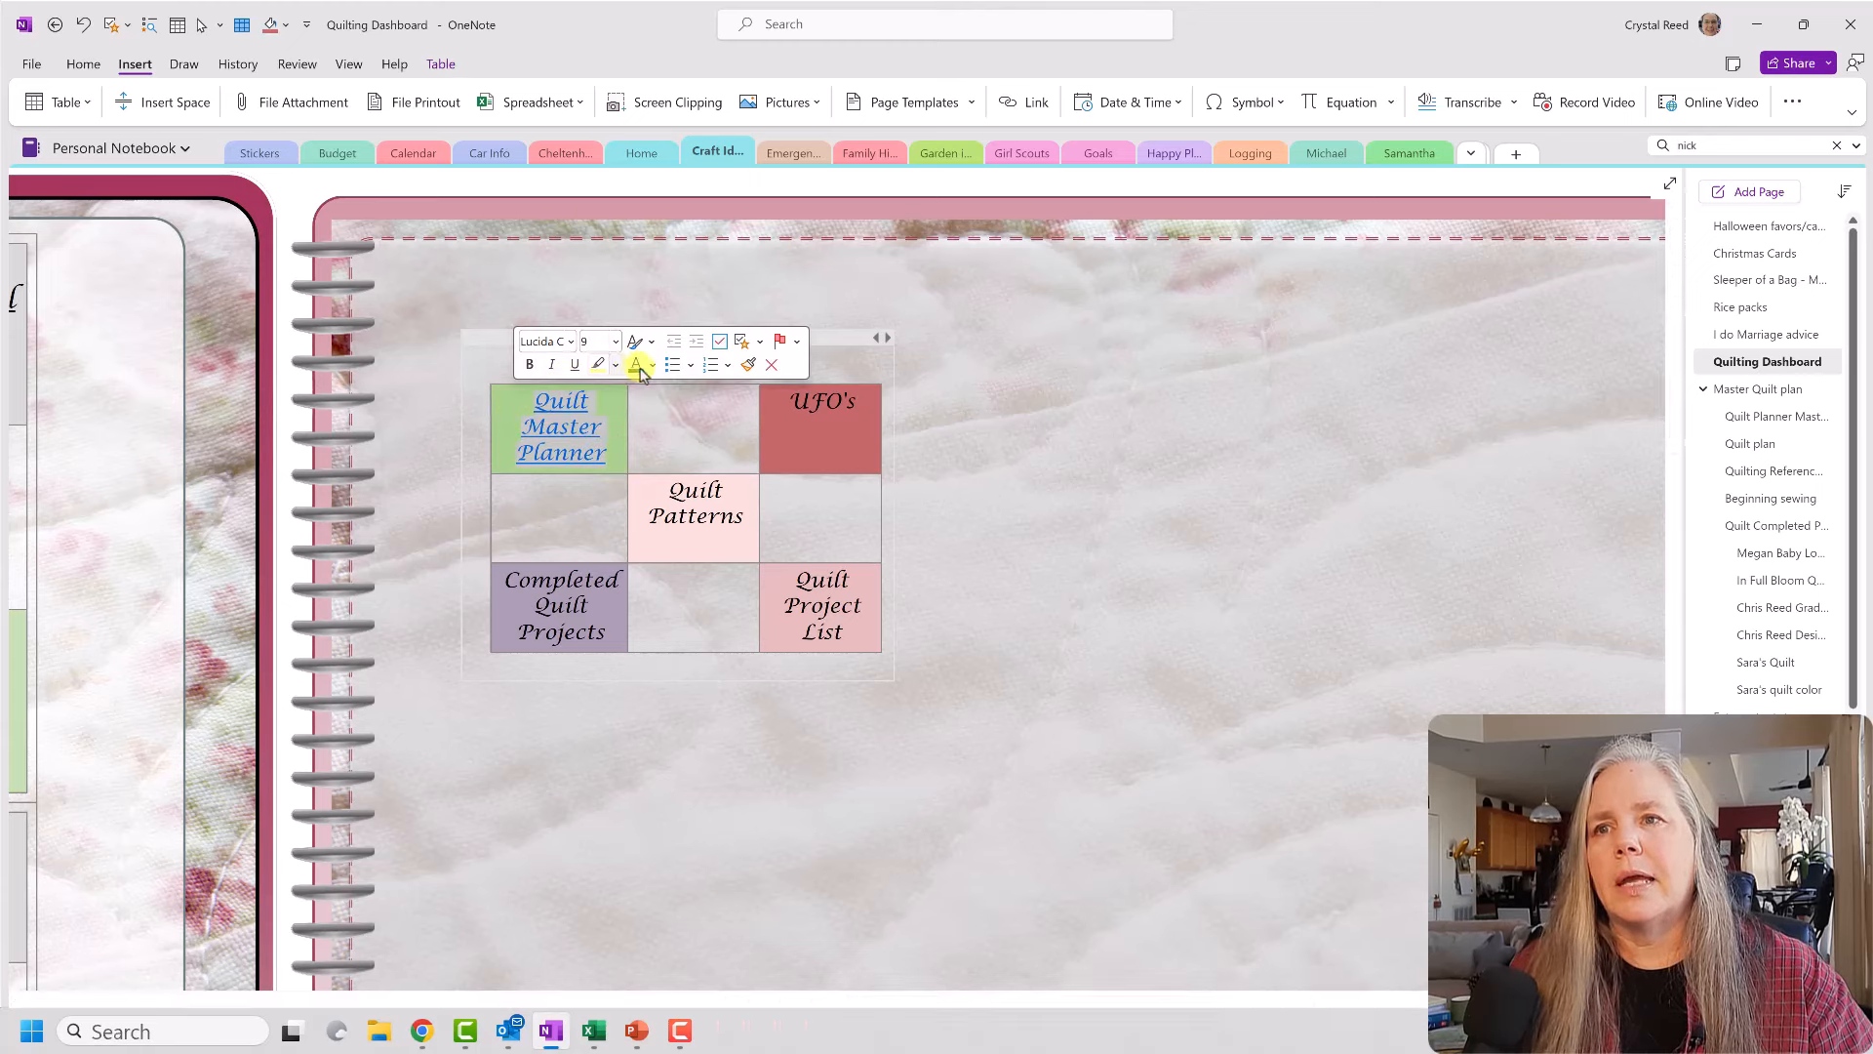
left_click(651, 367)
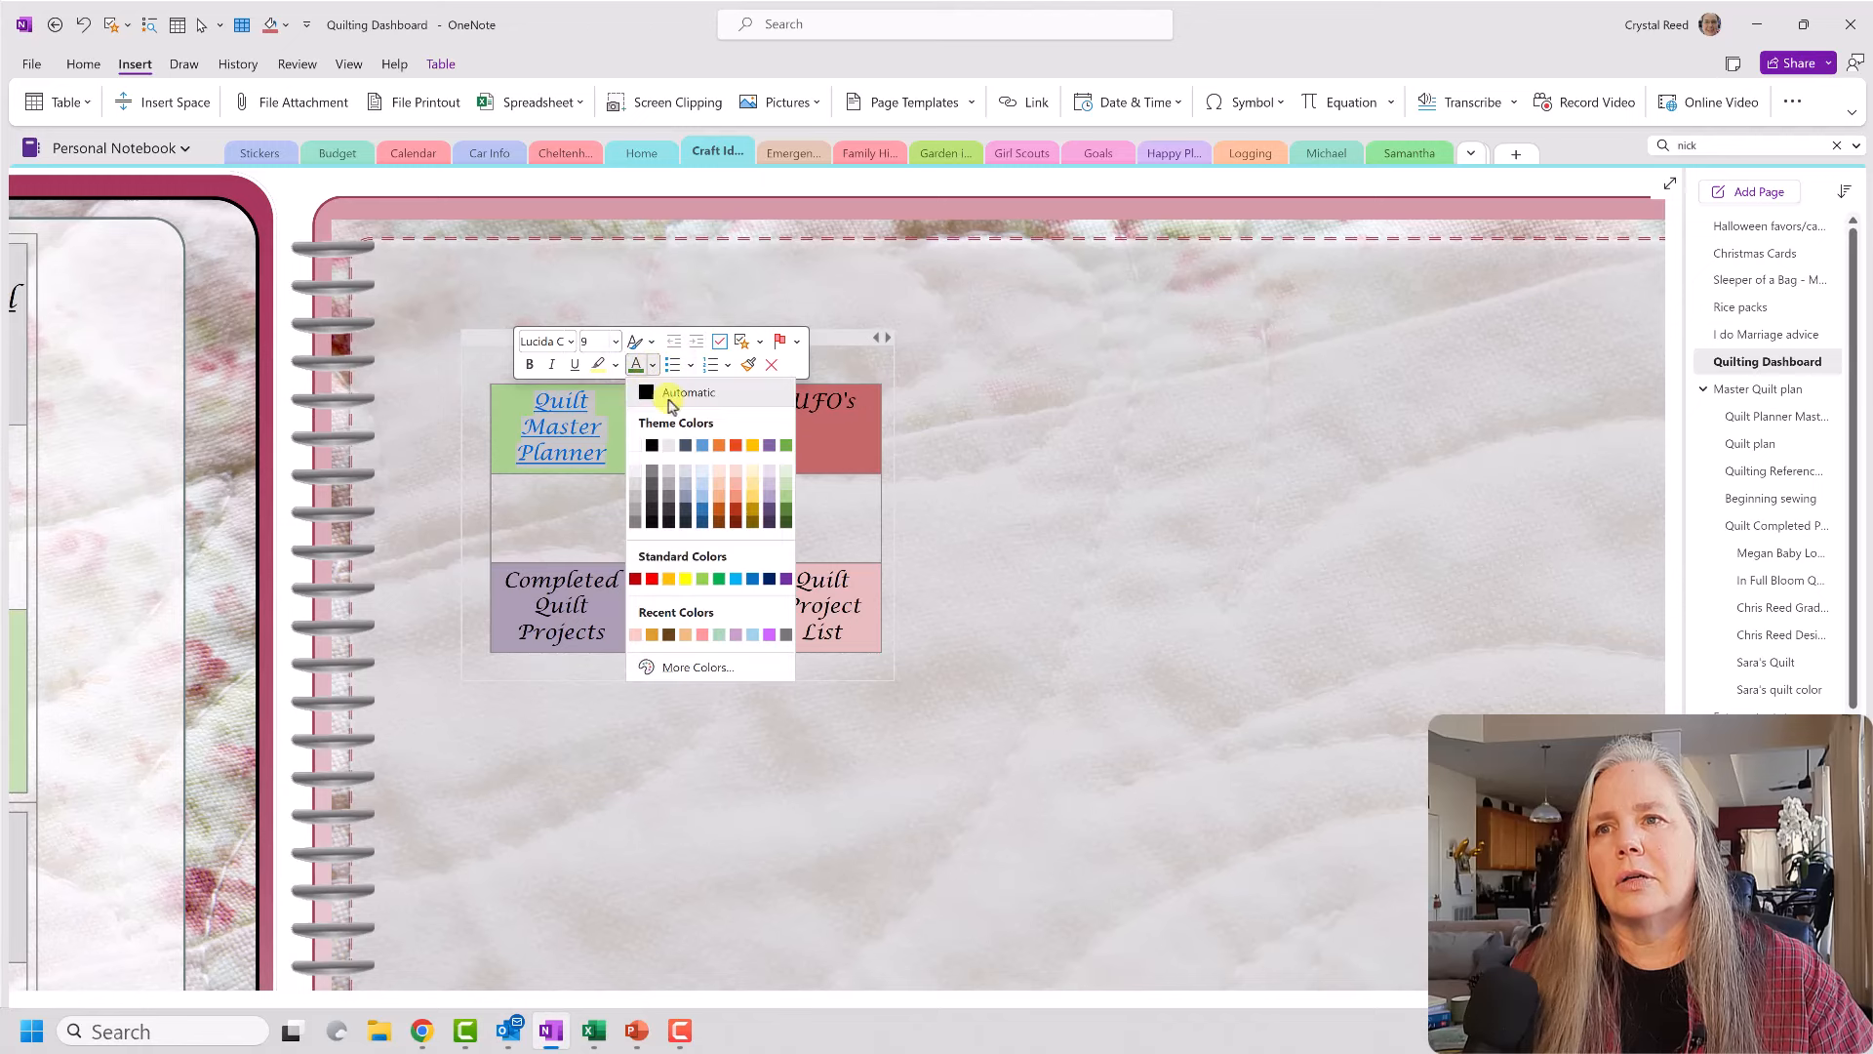
left_click(648, 510)
left_click(1017, 531)
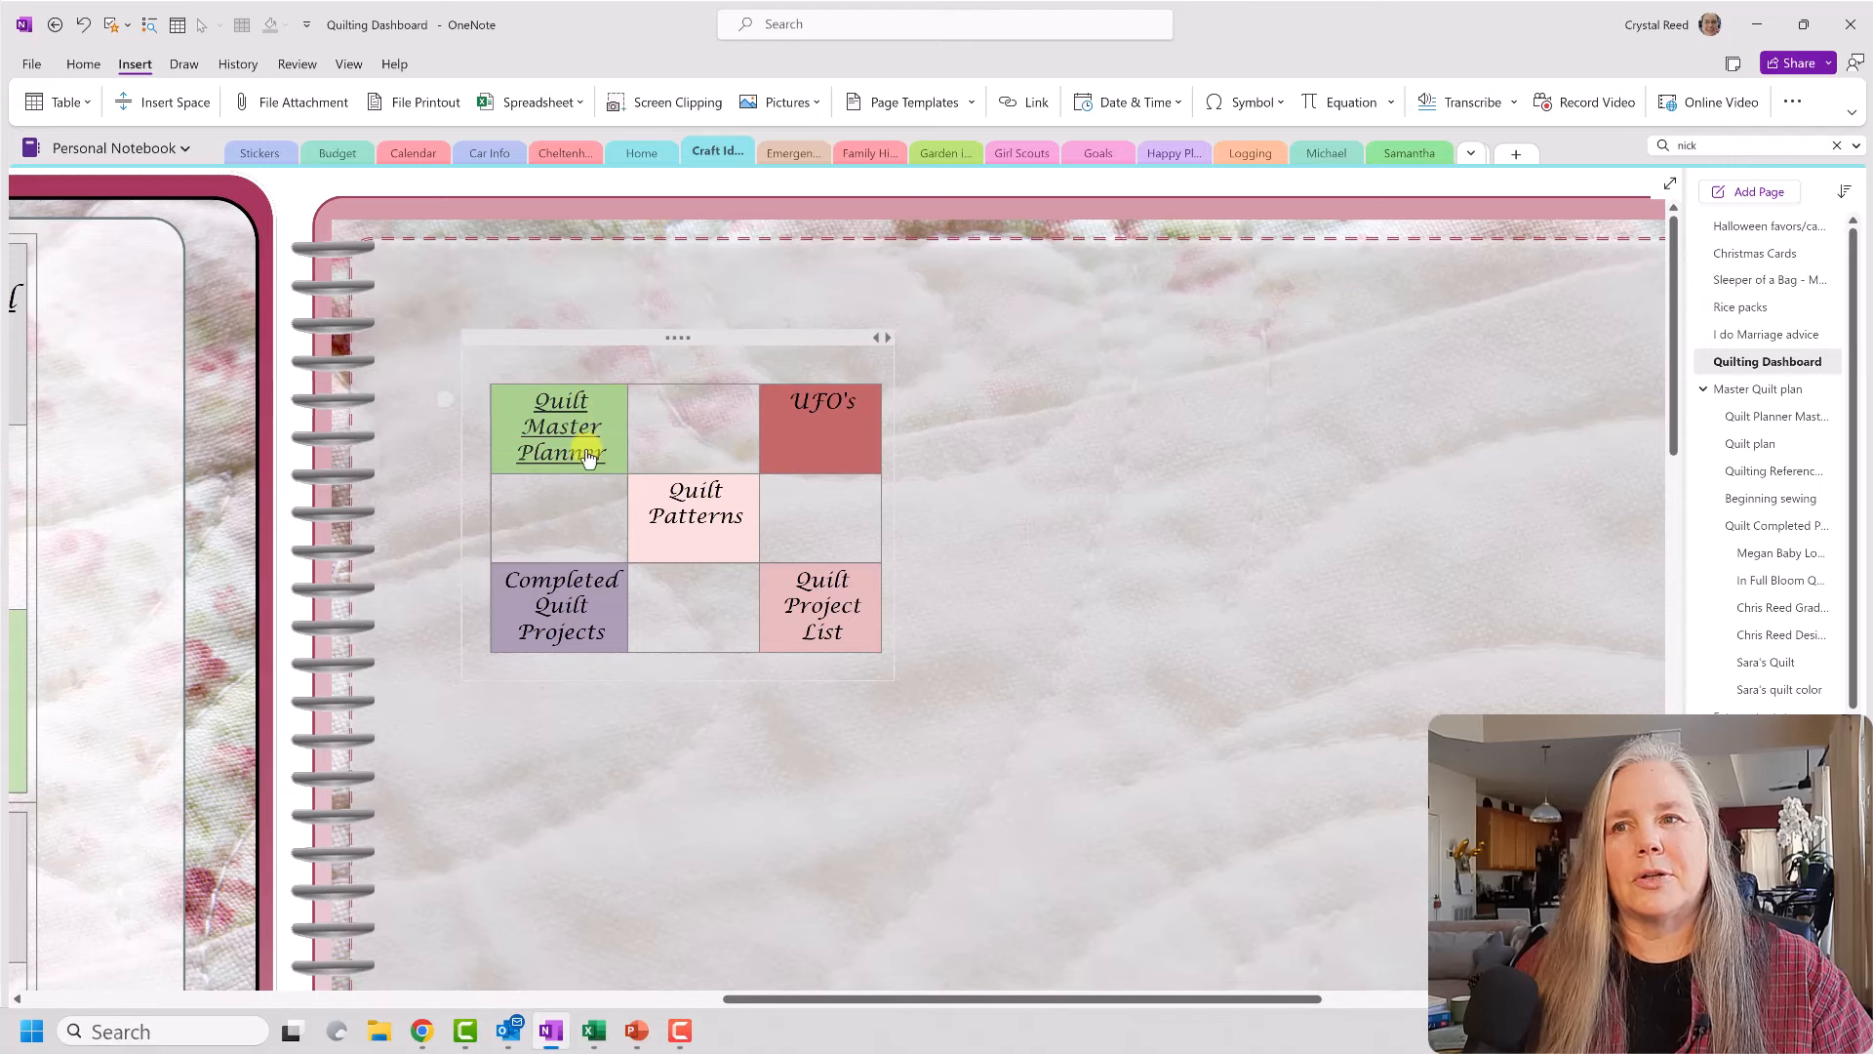
Step: Follow the dashboard's How to Choose a Needle link, view the needle guide, and return to the dashboard
left_click_drag(834, 999, 307, 952)
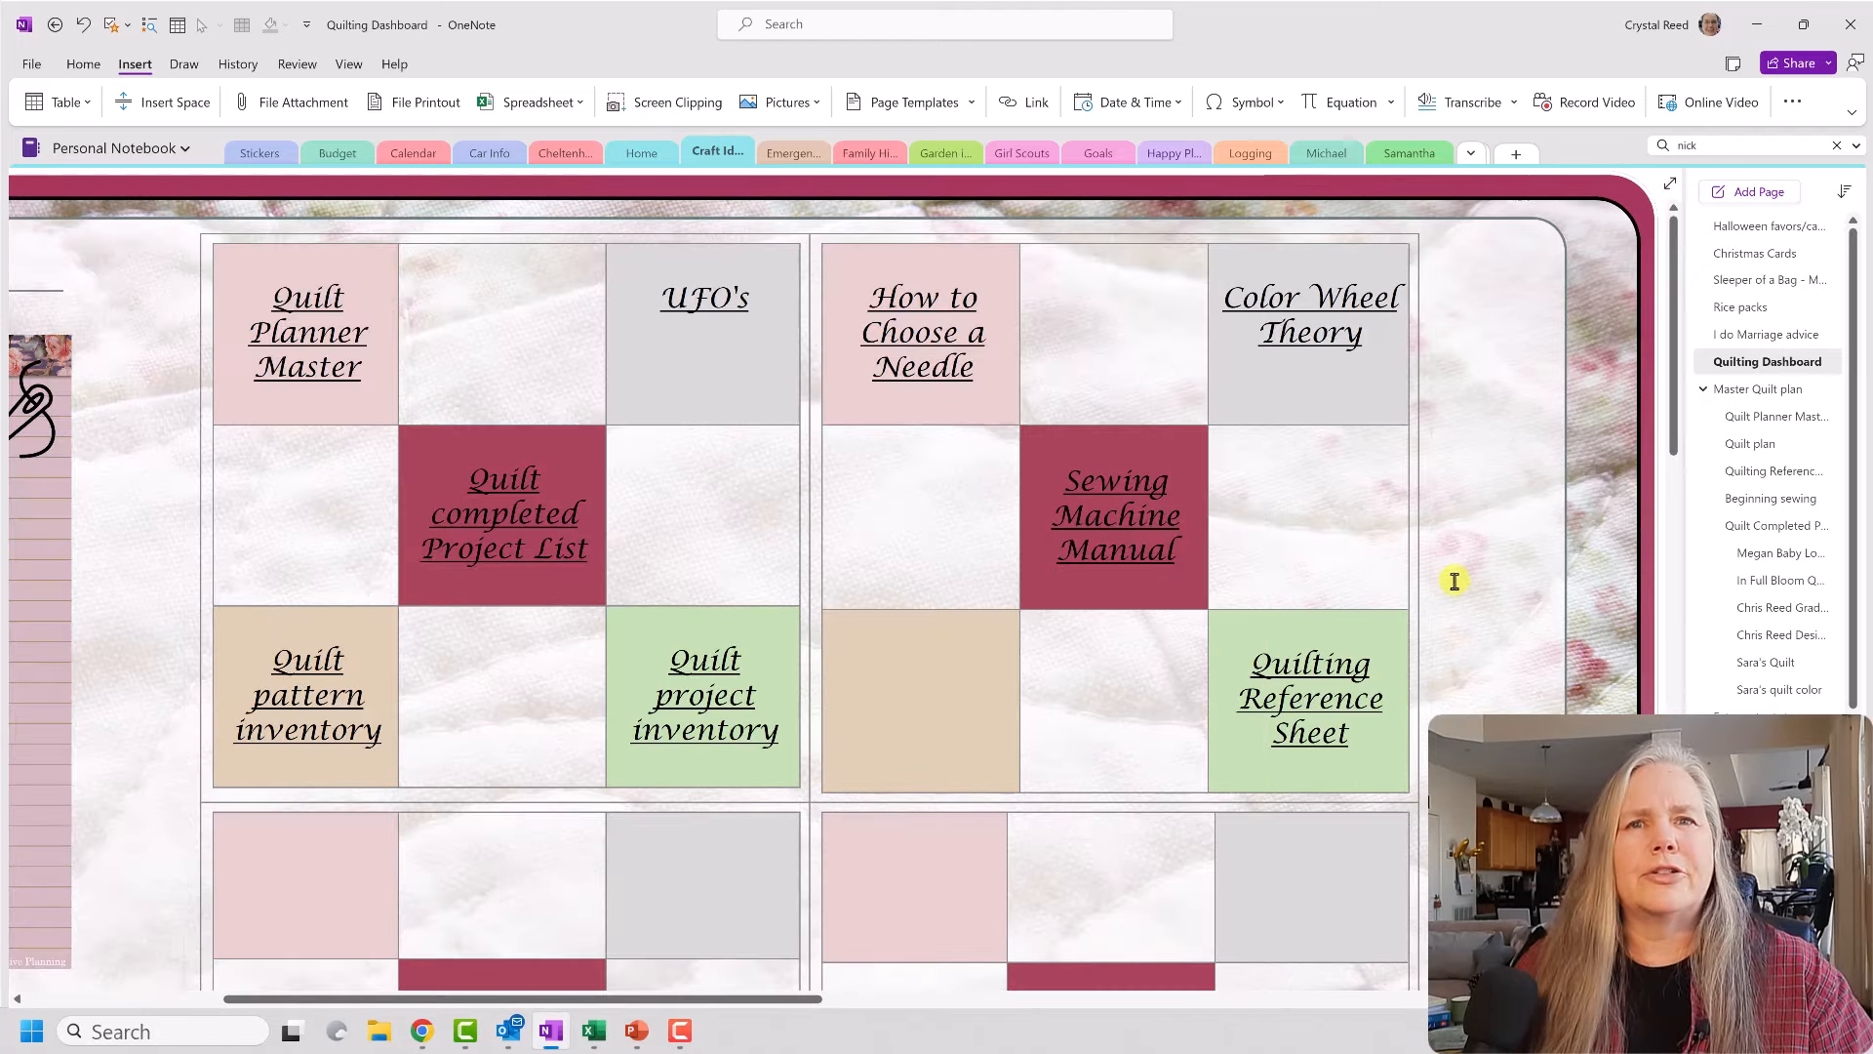
left_click(928, 347)
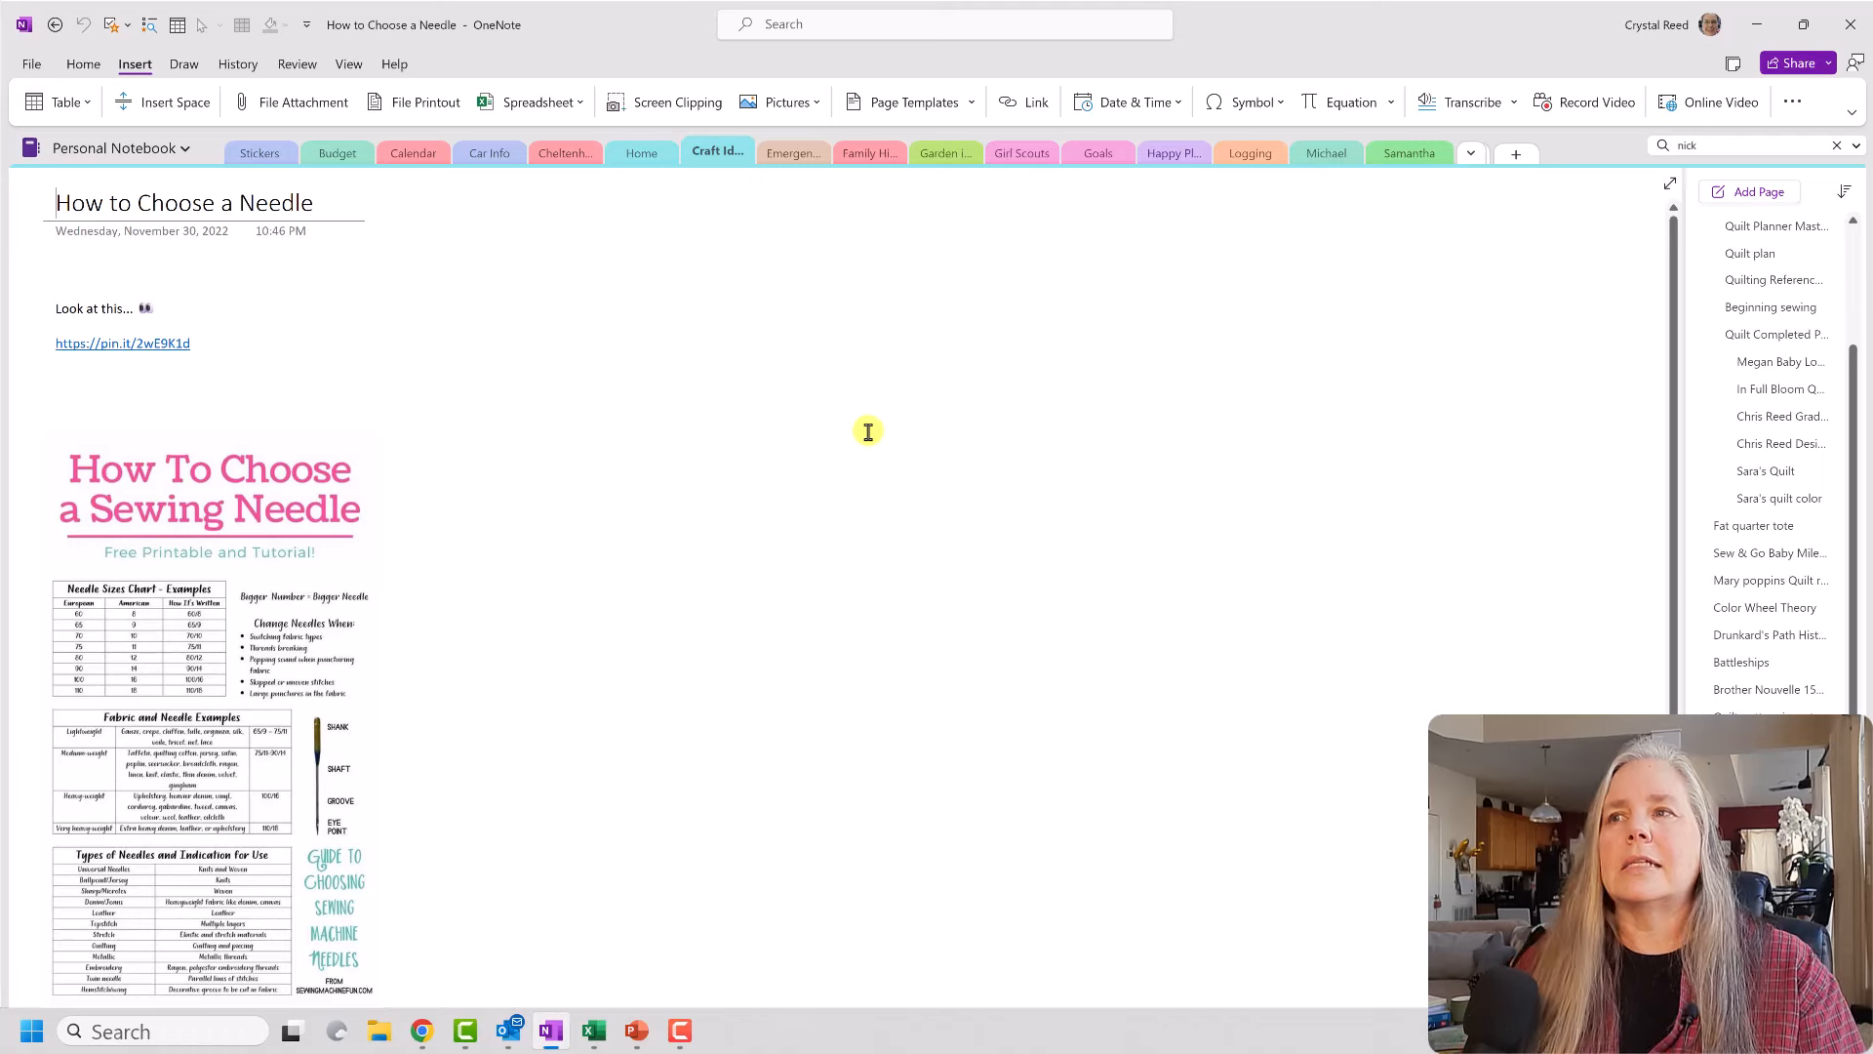
scroll(884, 428, "down", 3)
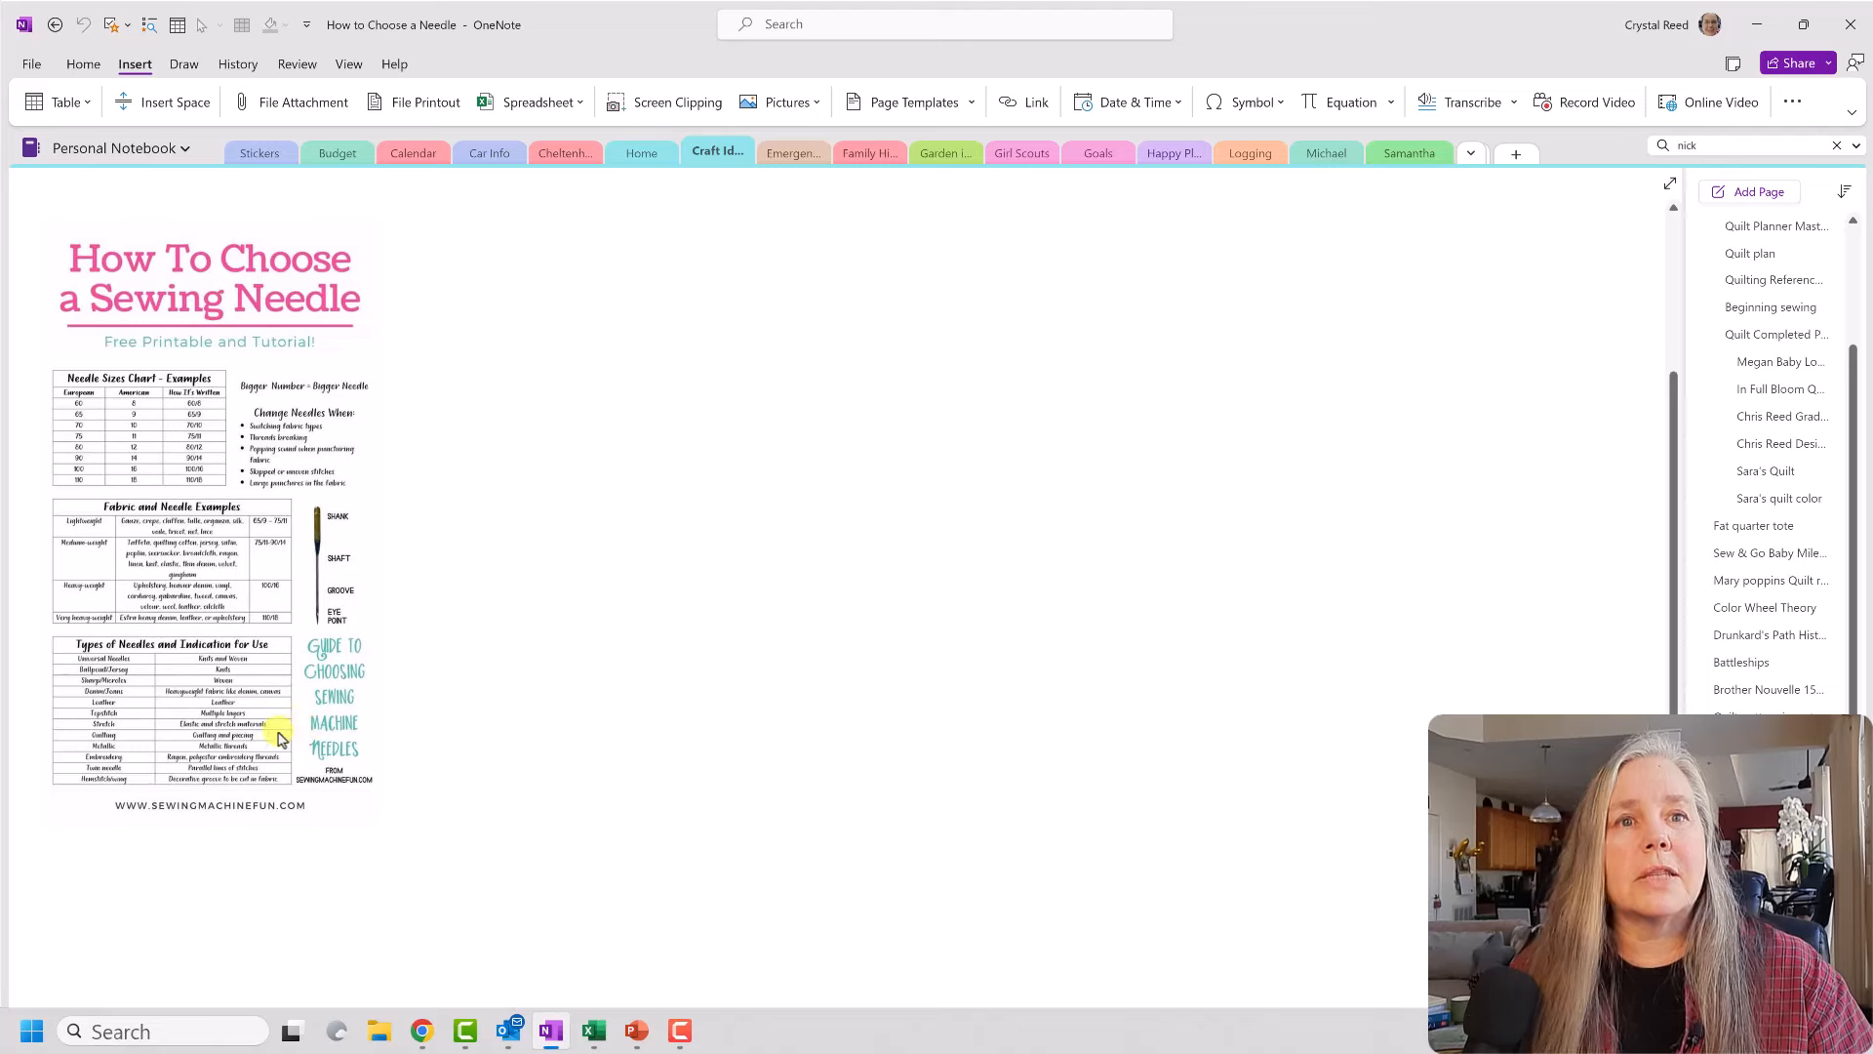
left_click(55, 25)
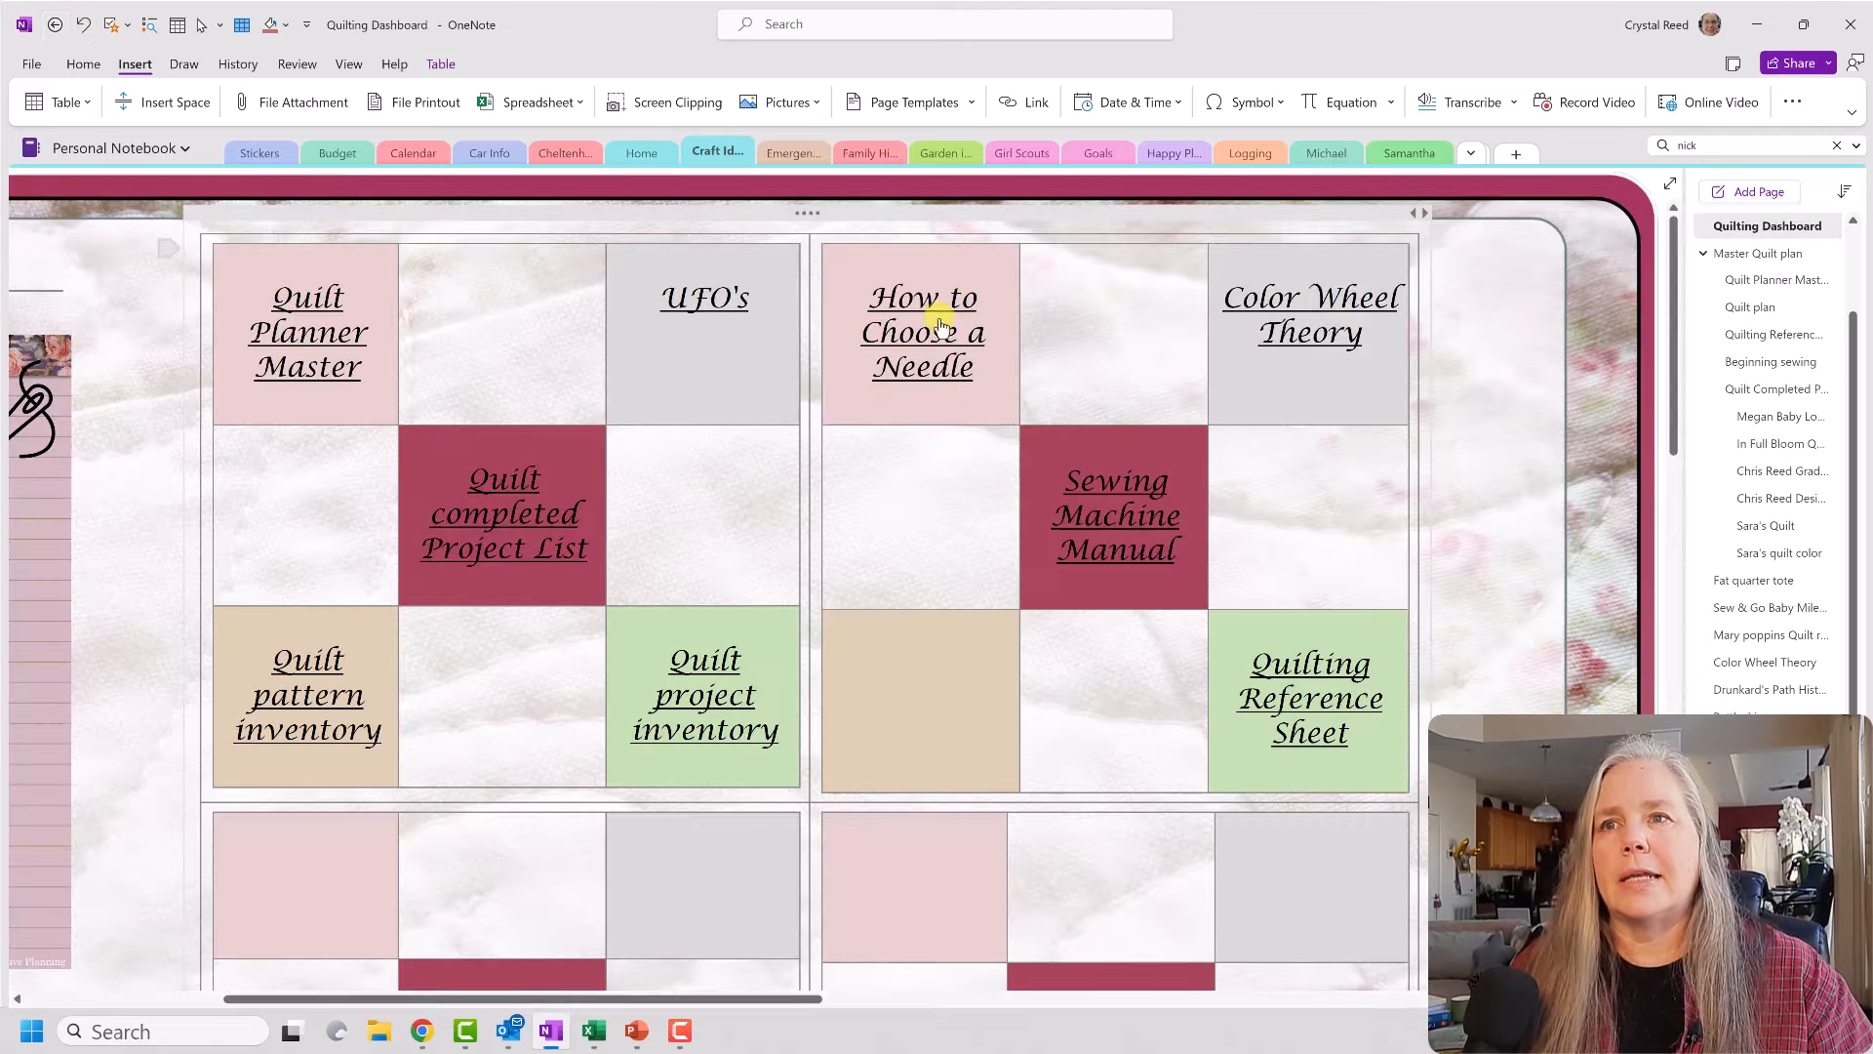
Step: Open the Color Wheel Theory link, look through the page's color wheels and fabric-sorting notes, and return to the dashboard
left_click(1332, 307)
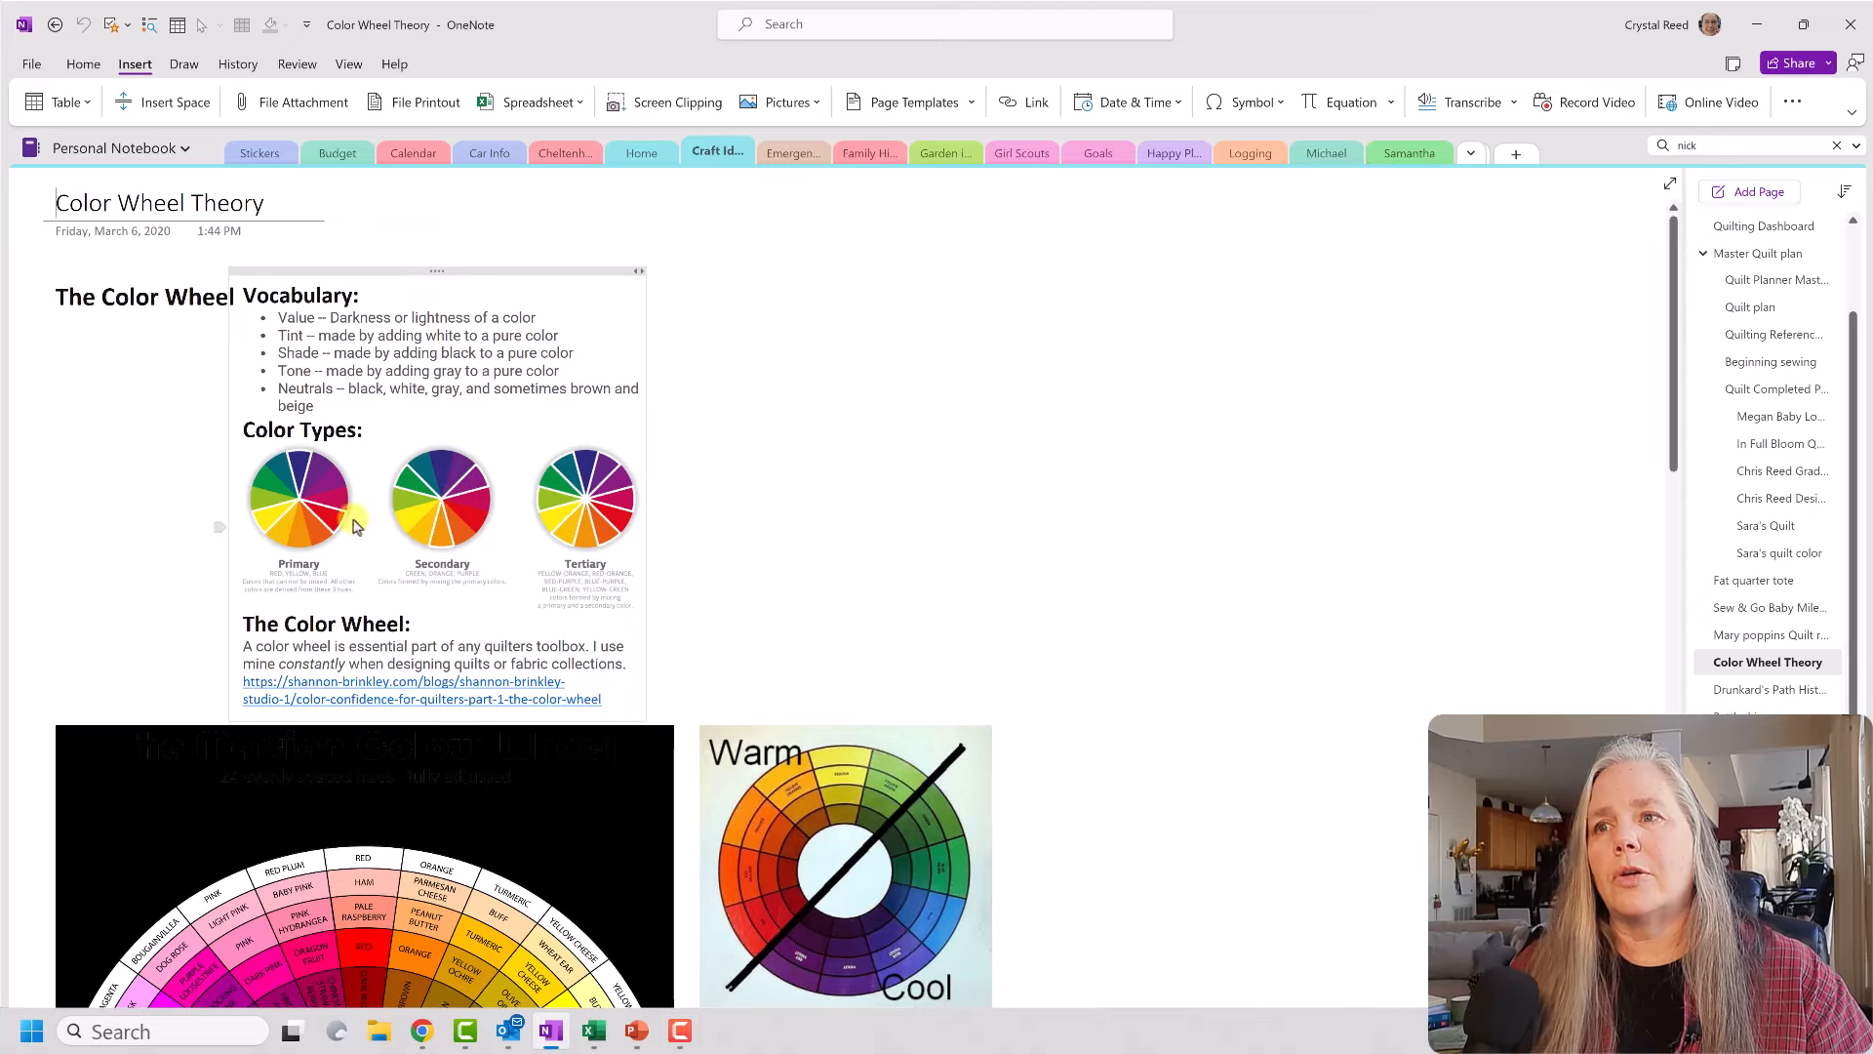
scroll(546, 502, "down", 3)
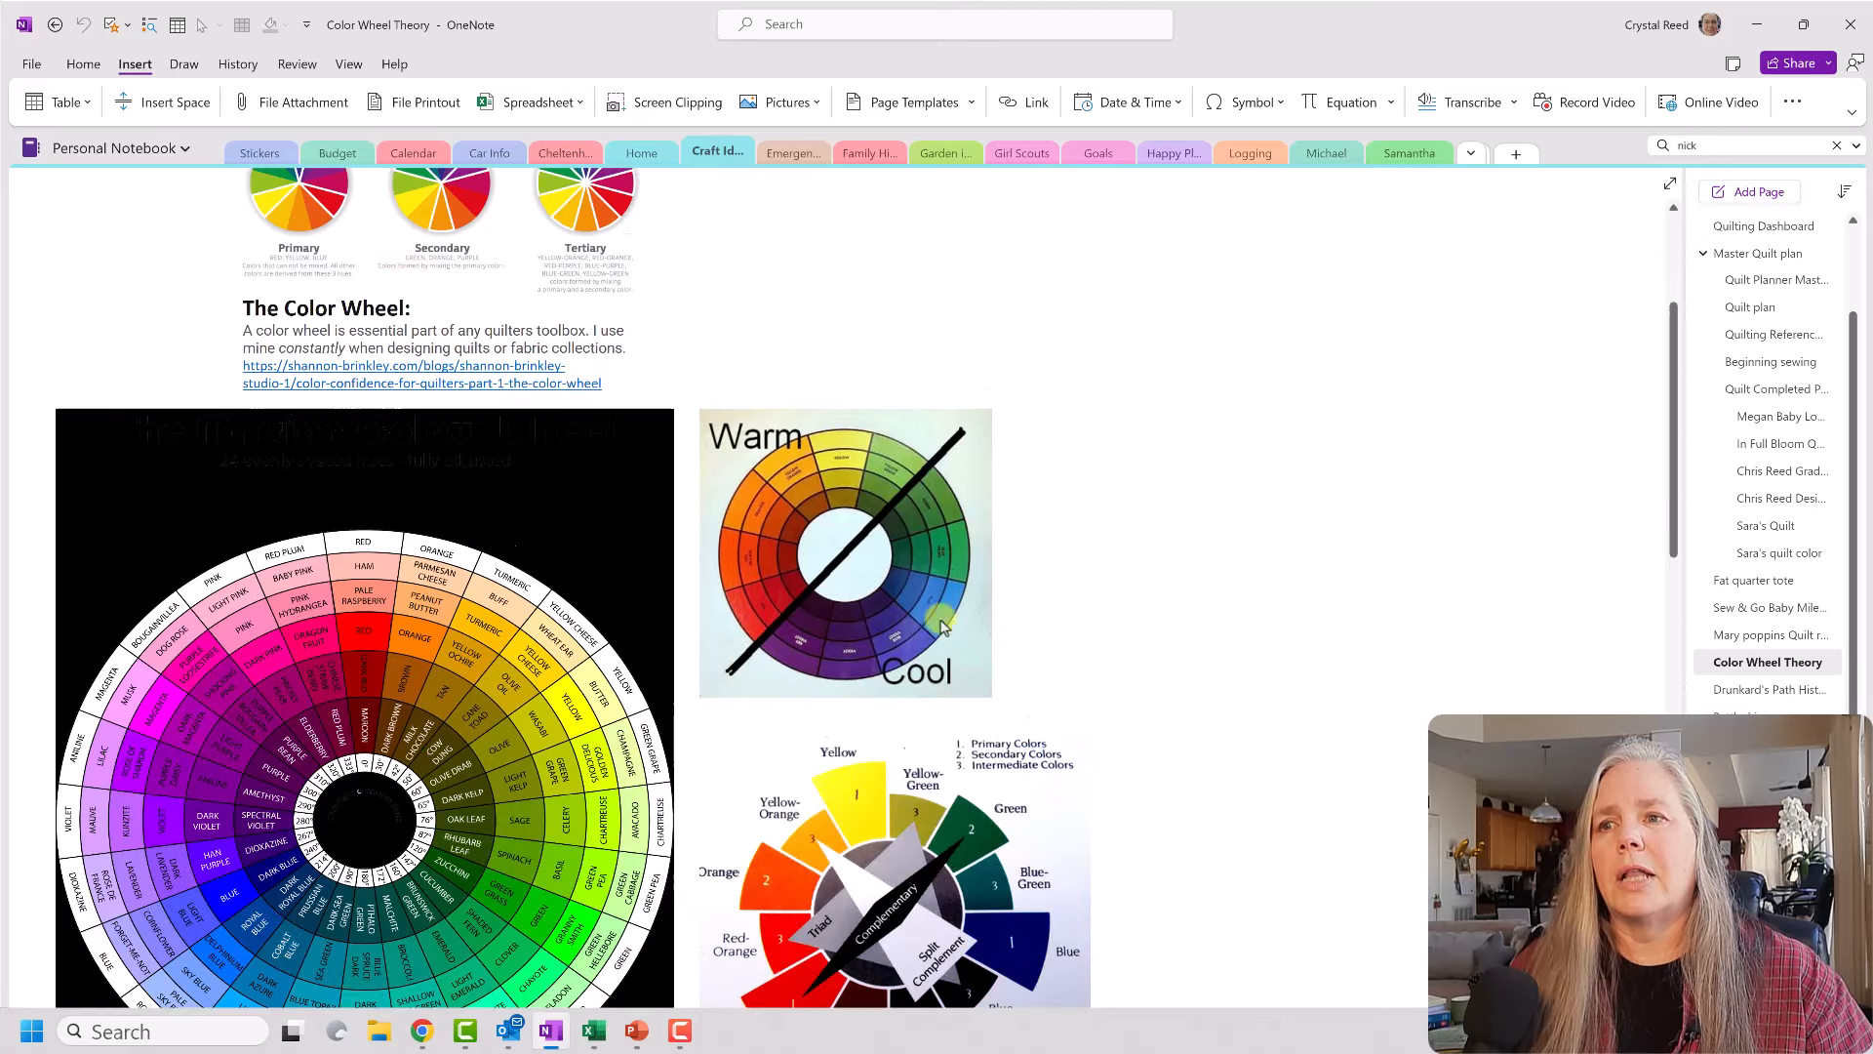
scroll(293, 580, "down", 2)
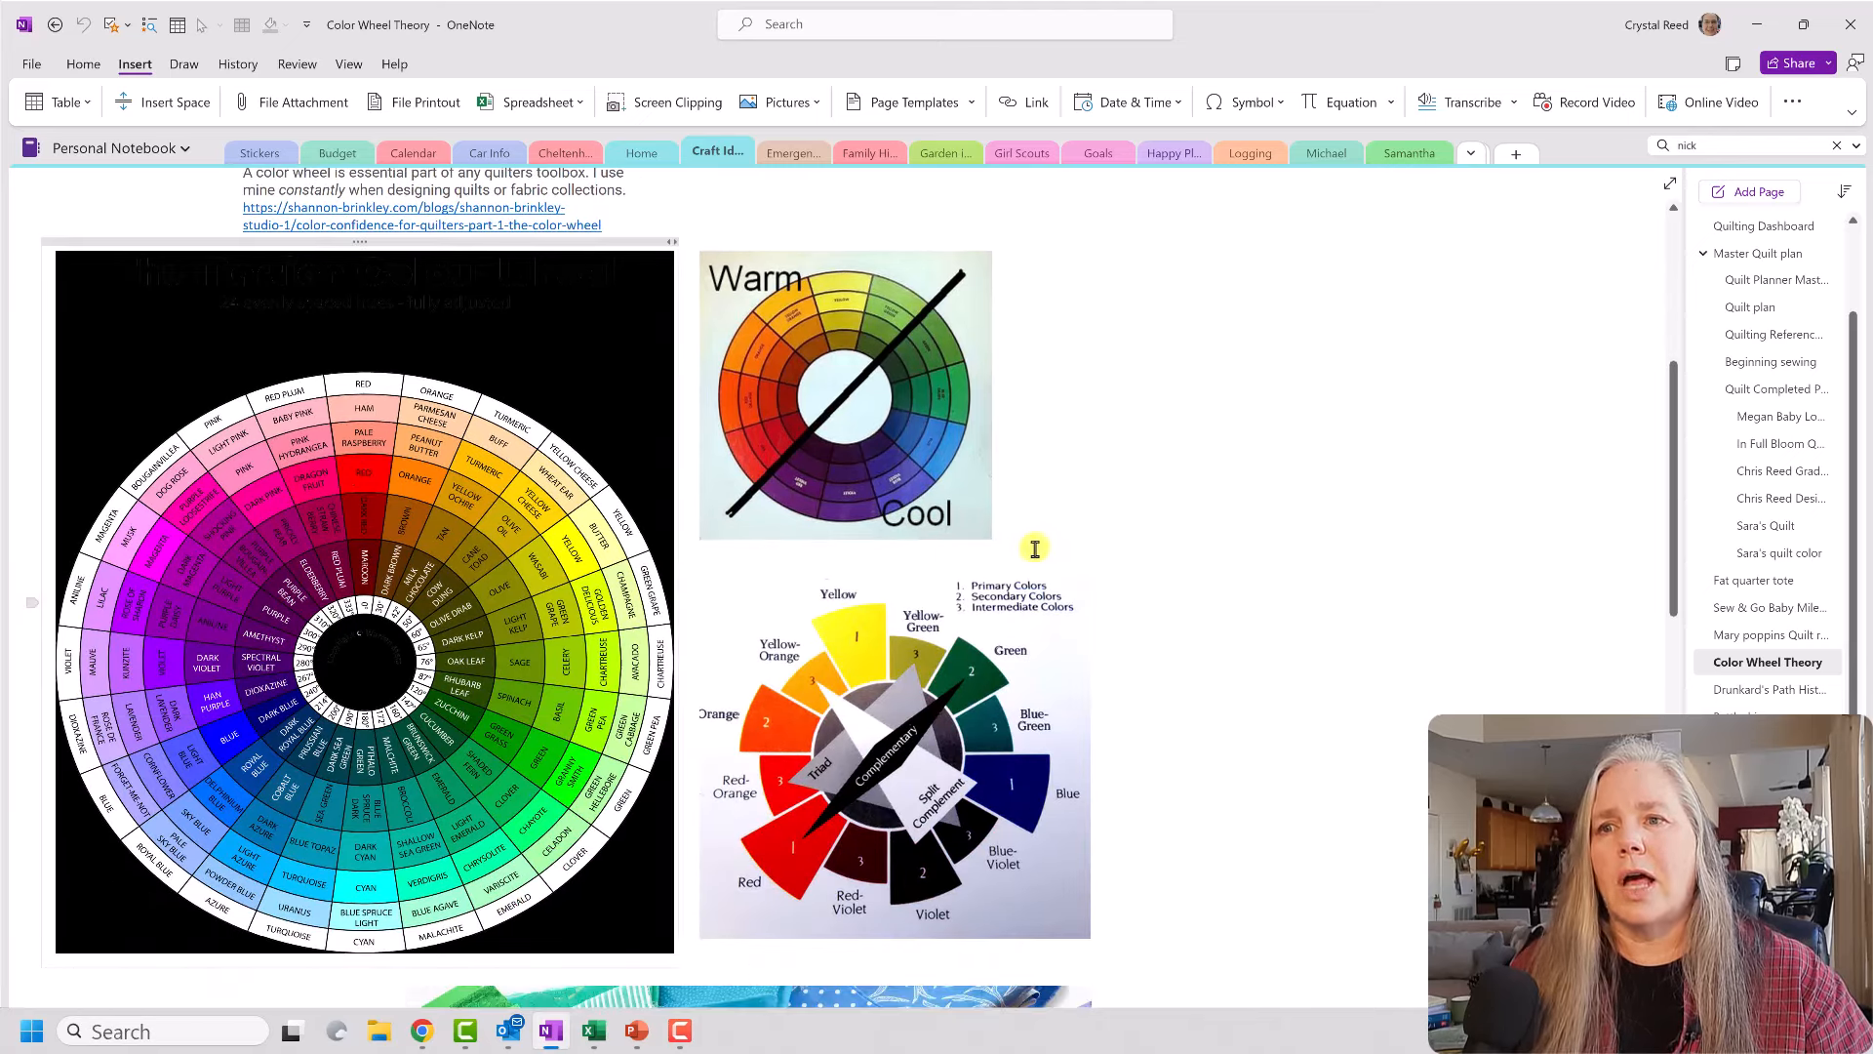
scroll(1042, 560, "down", 1)
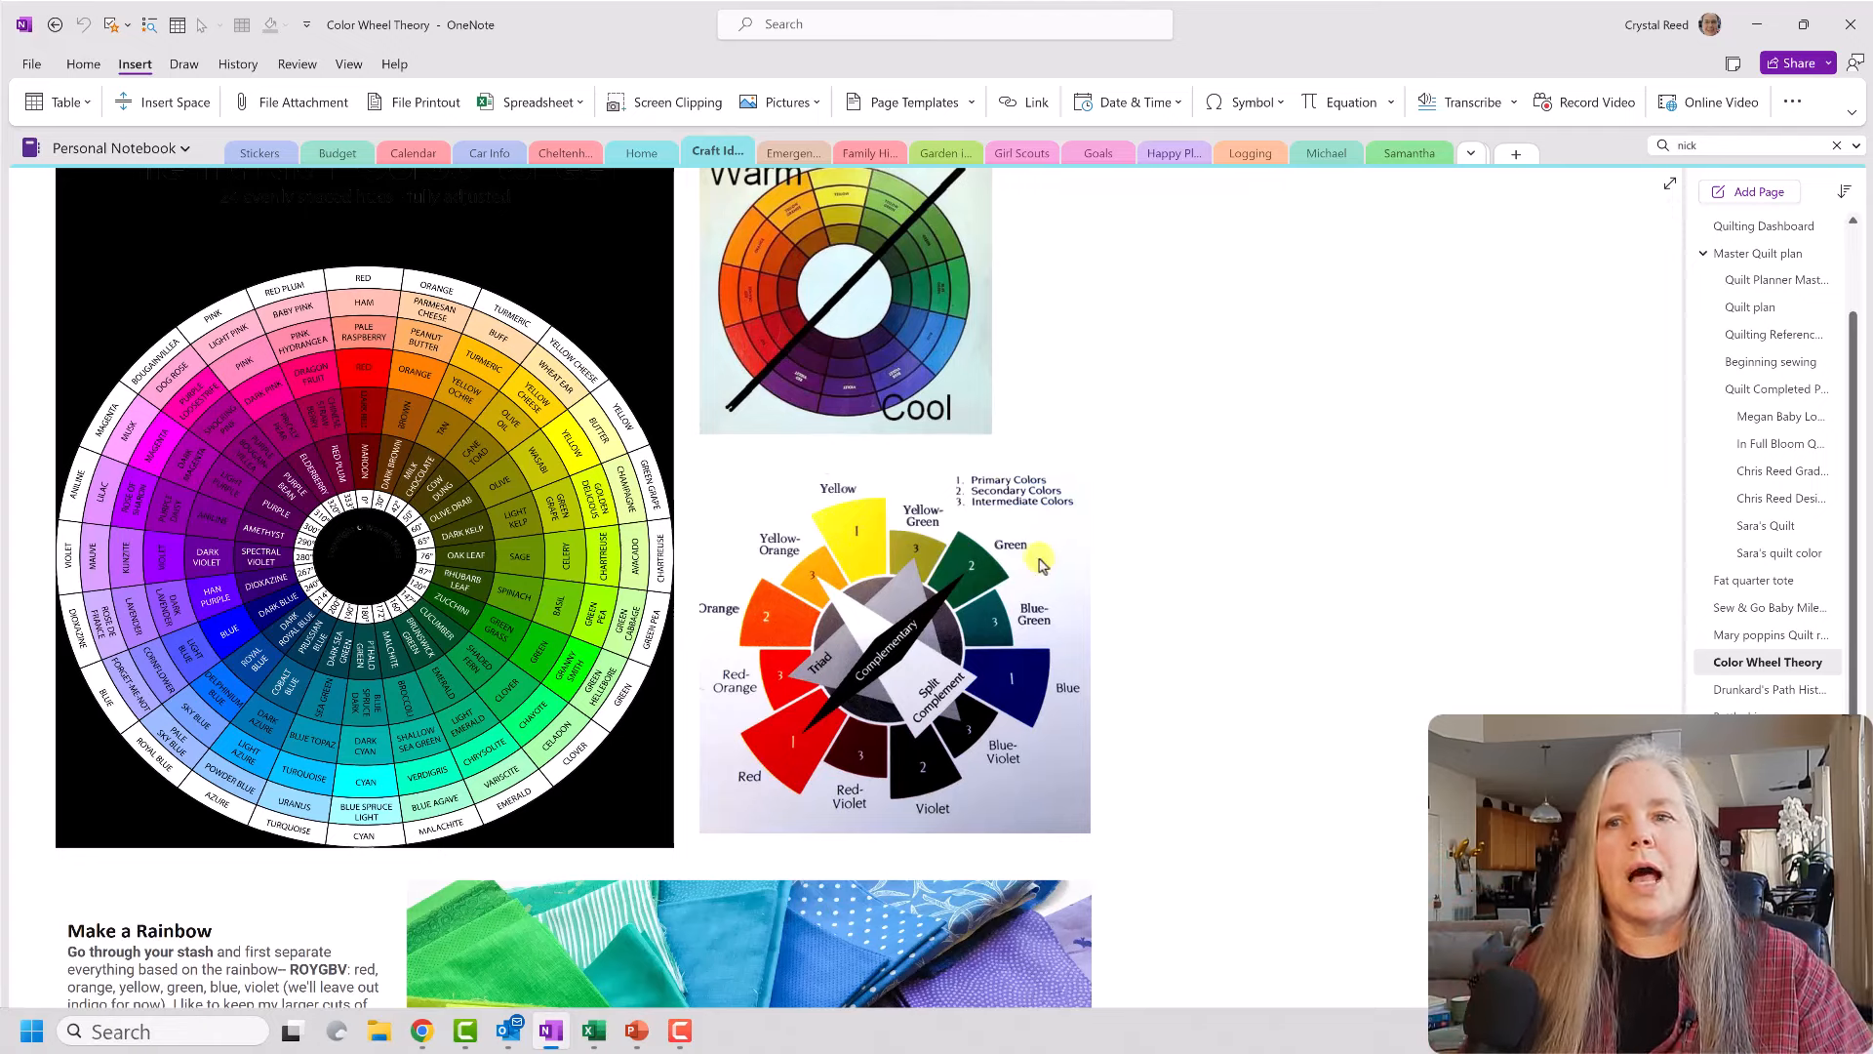
scroll(1121, 613, "down", 3)
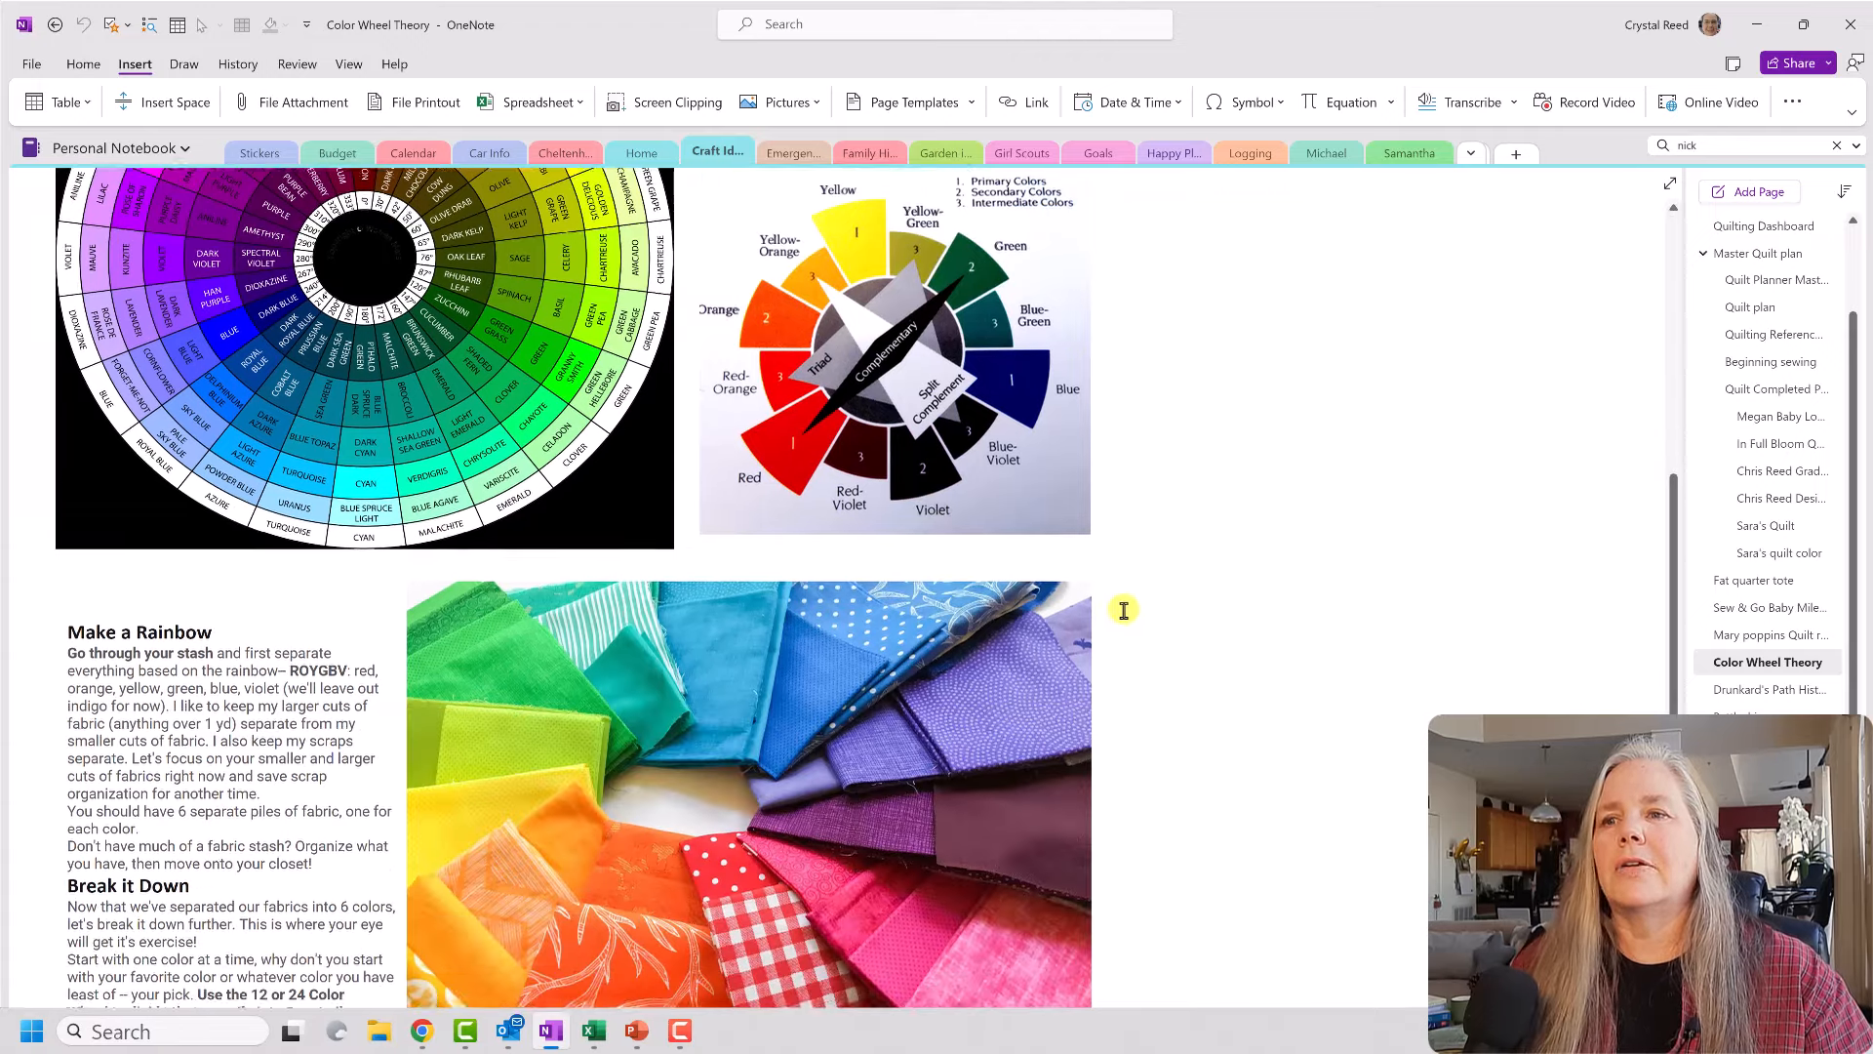
scroll(1092, 683, "down", 2)
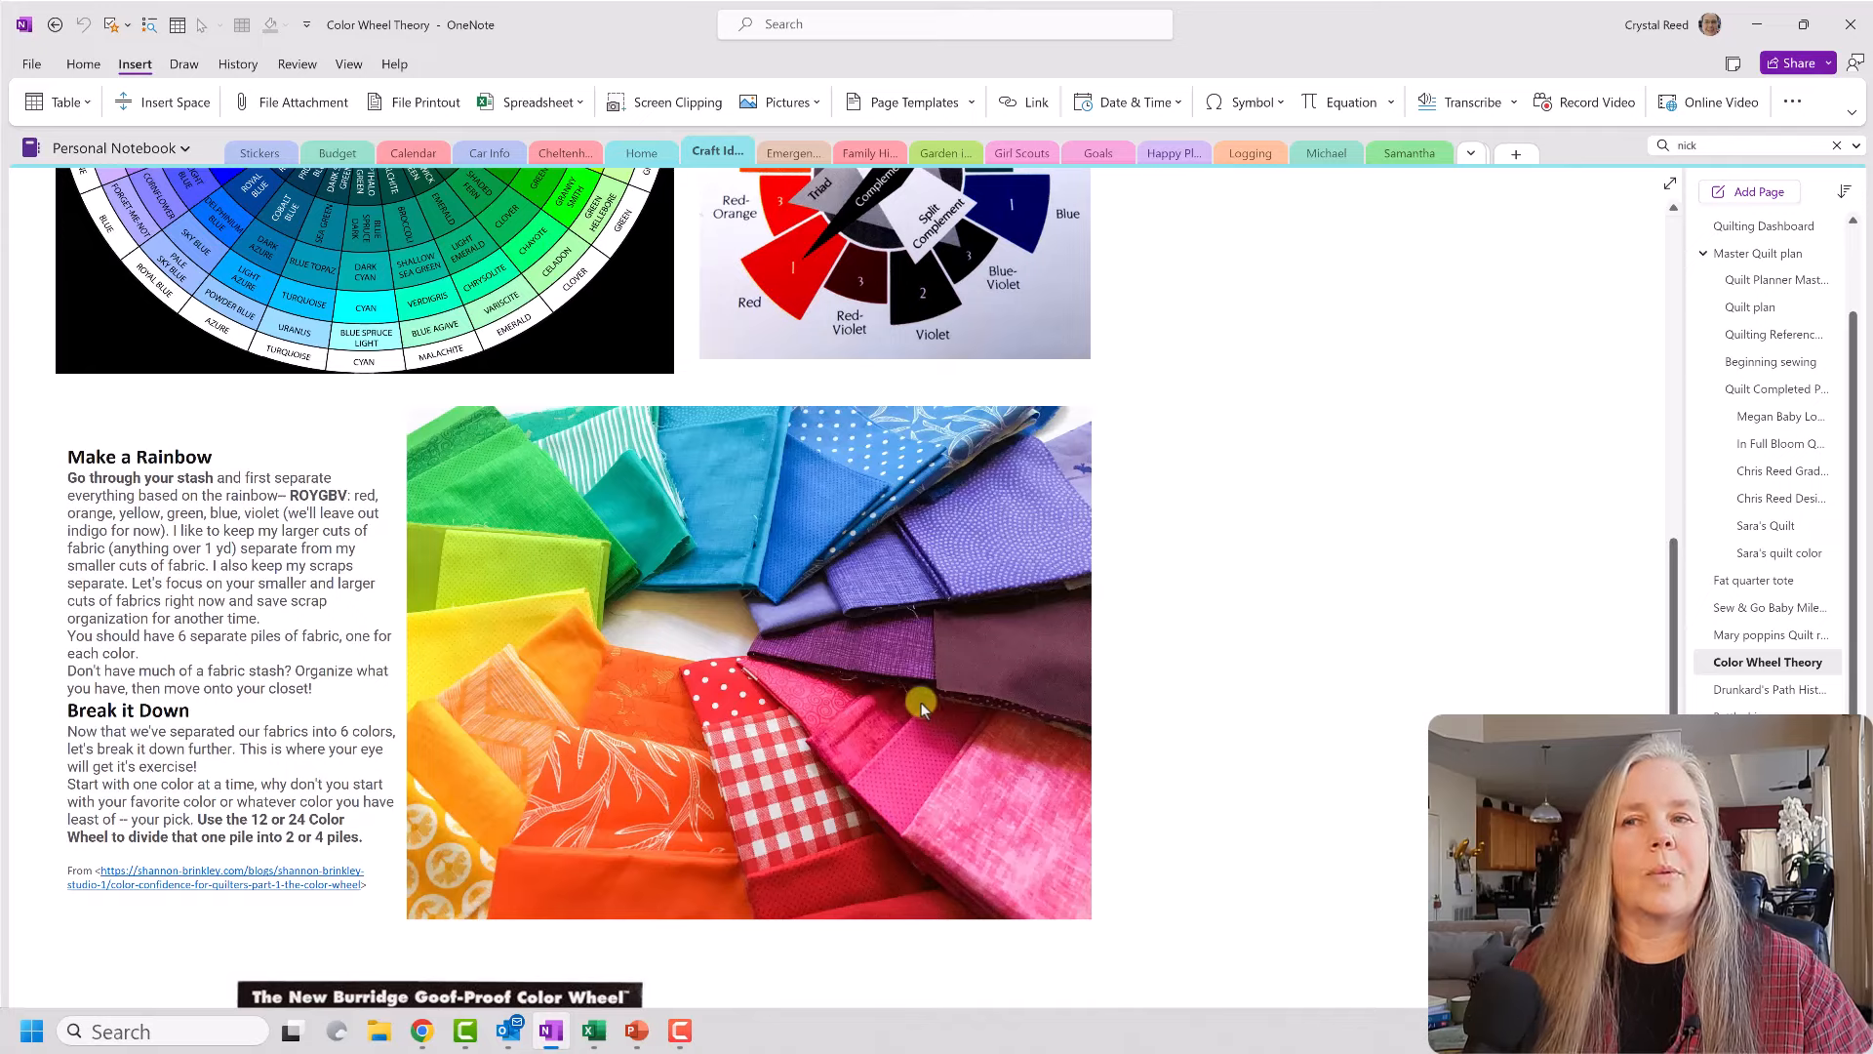
scroll(948, 673, "down", 1)
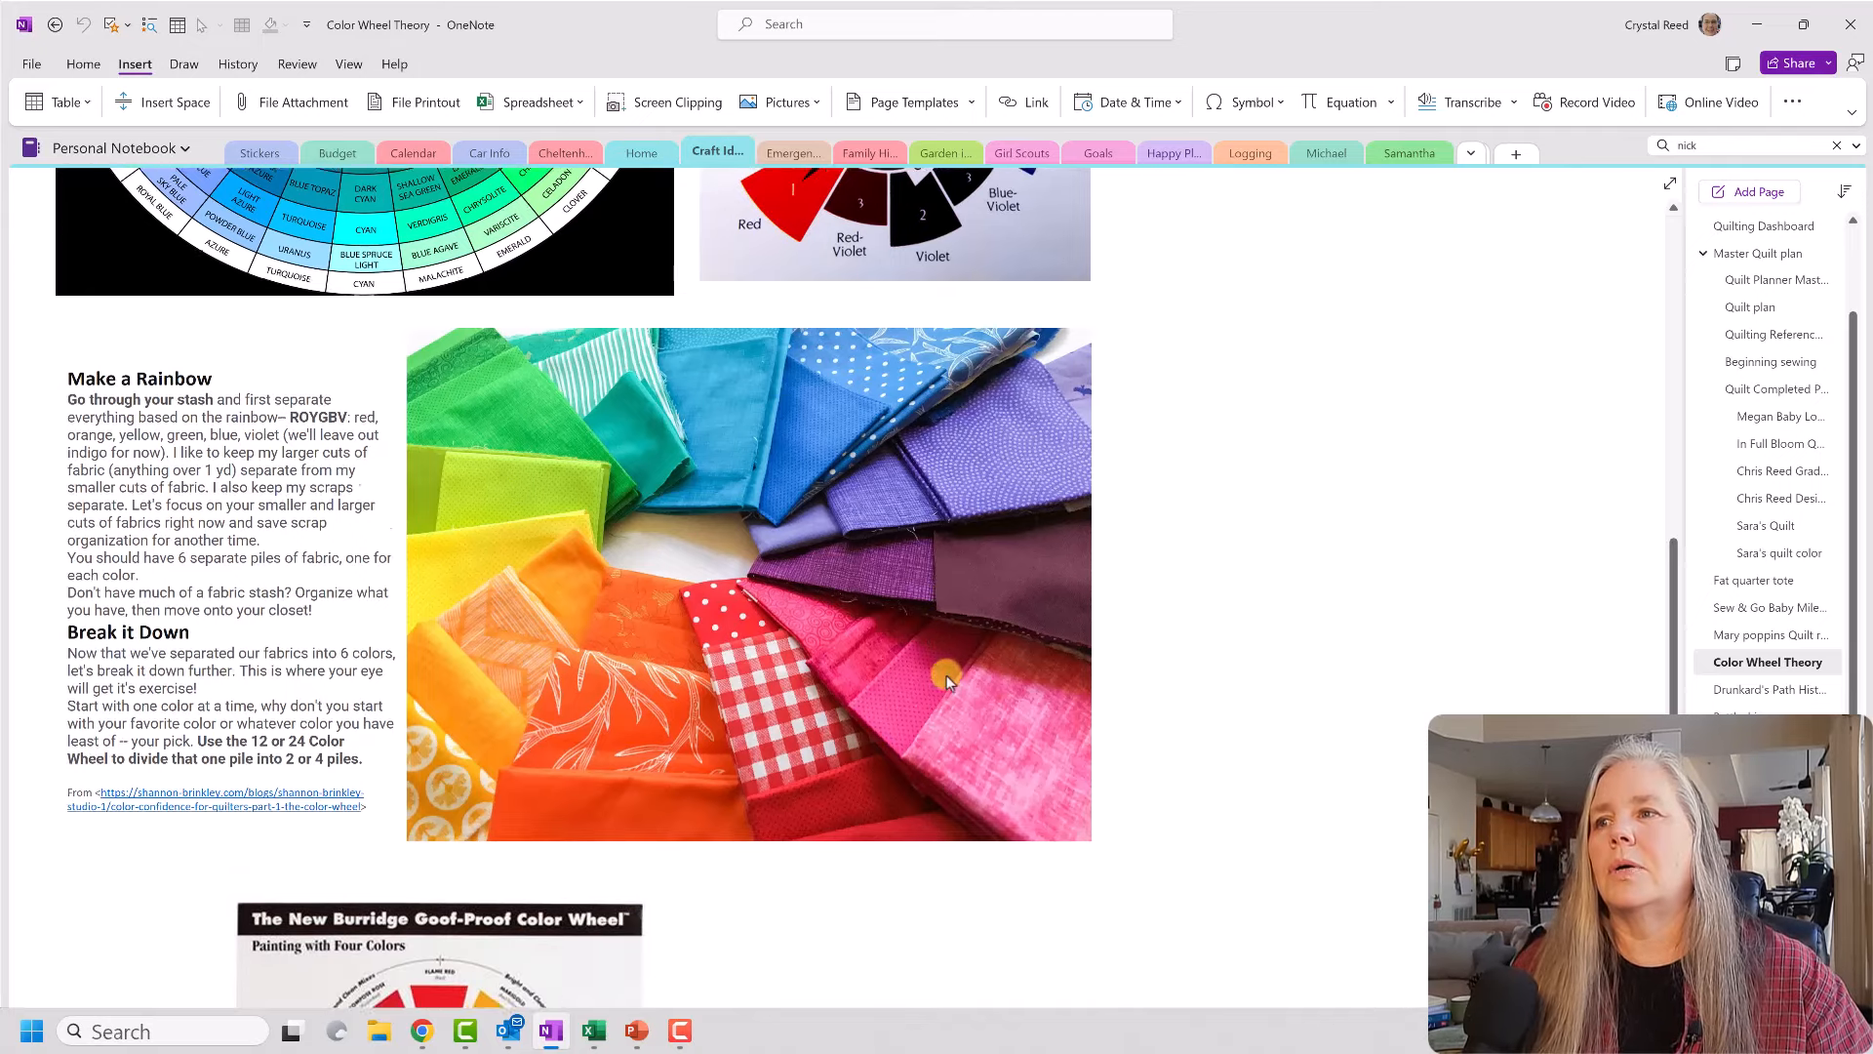
scroll(946, 675, "down", 4)
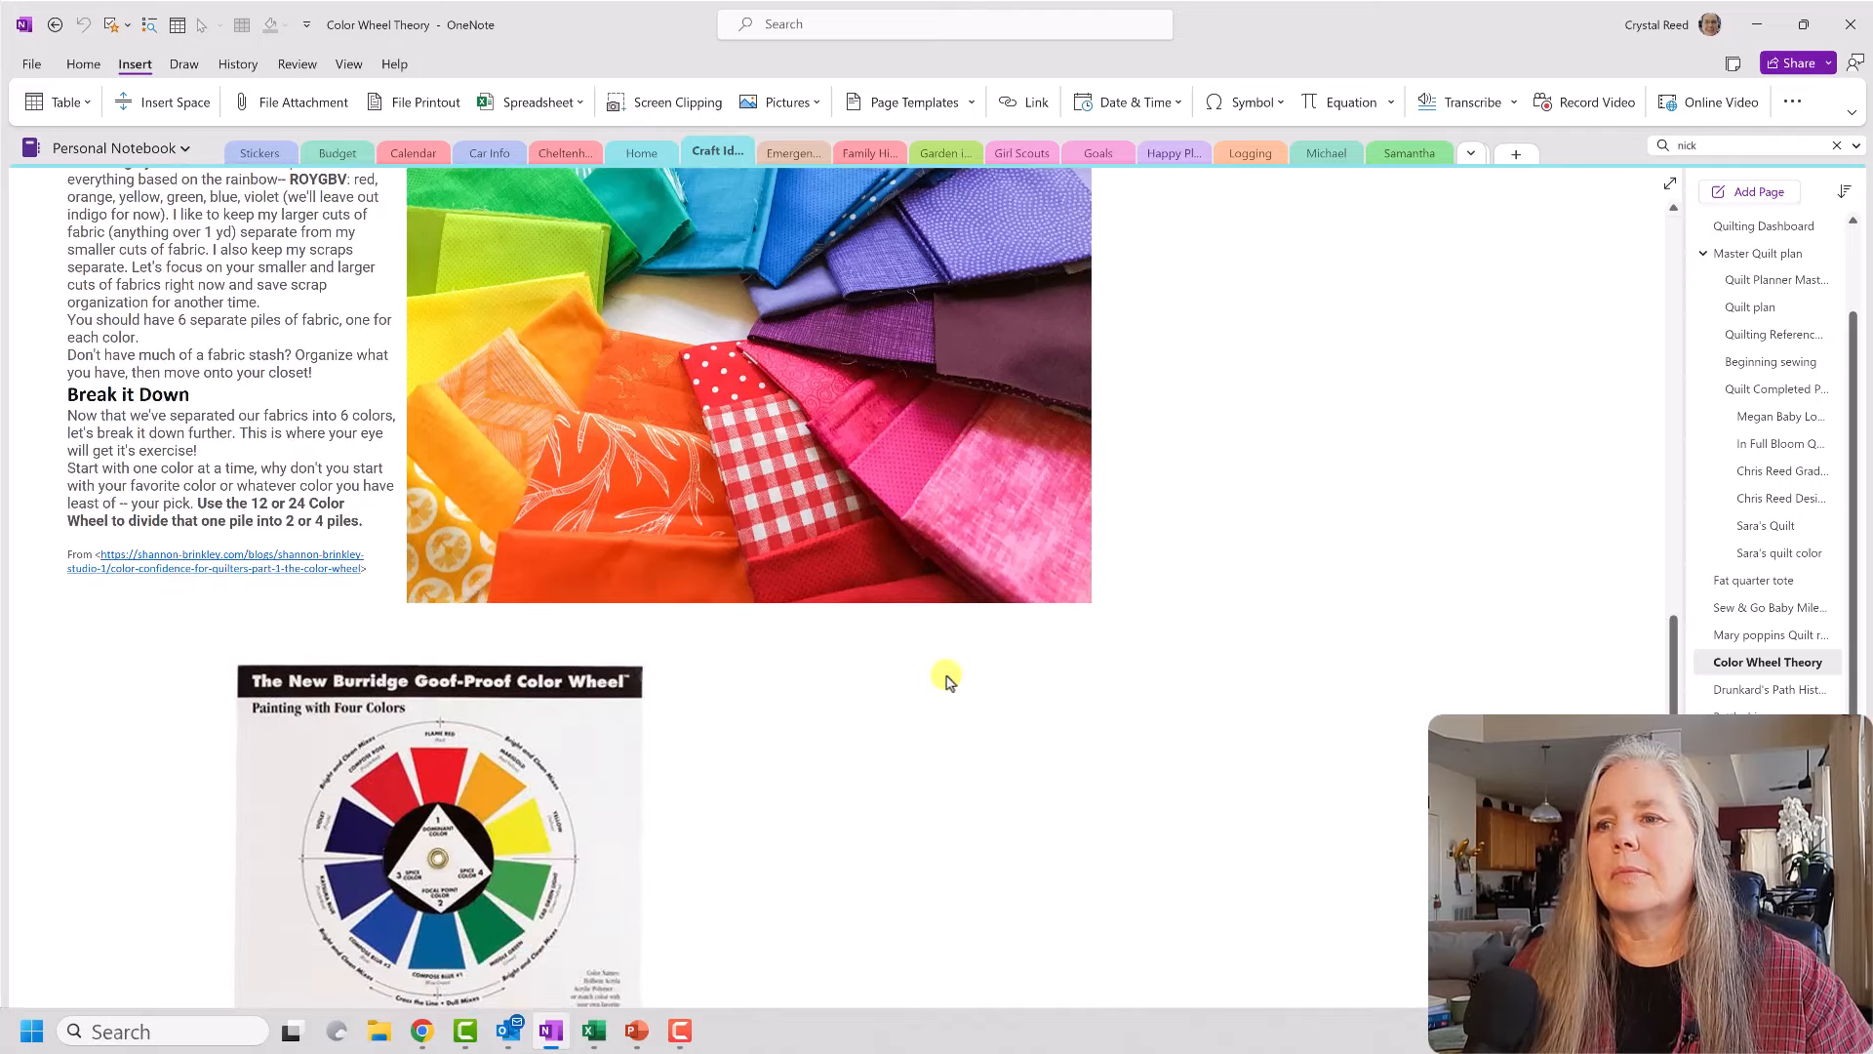
scroll(948, 675, "down", 1)
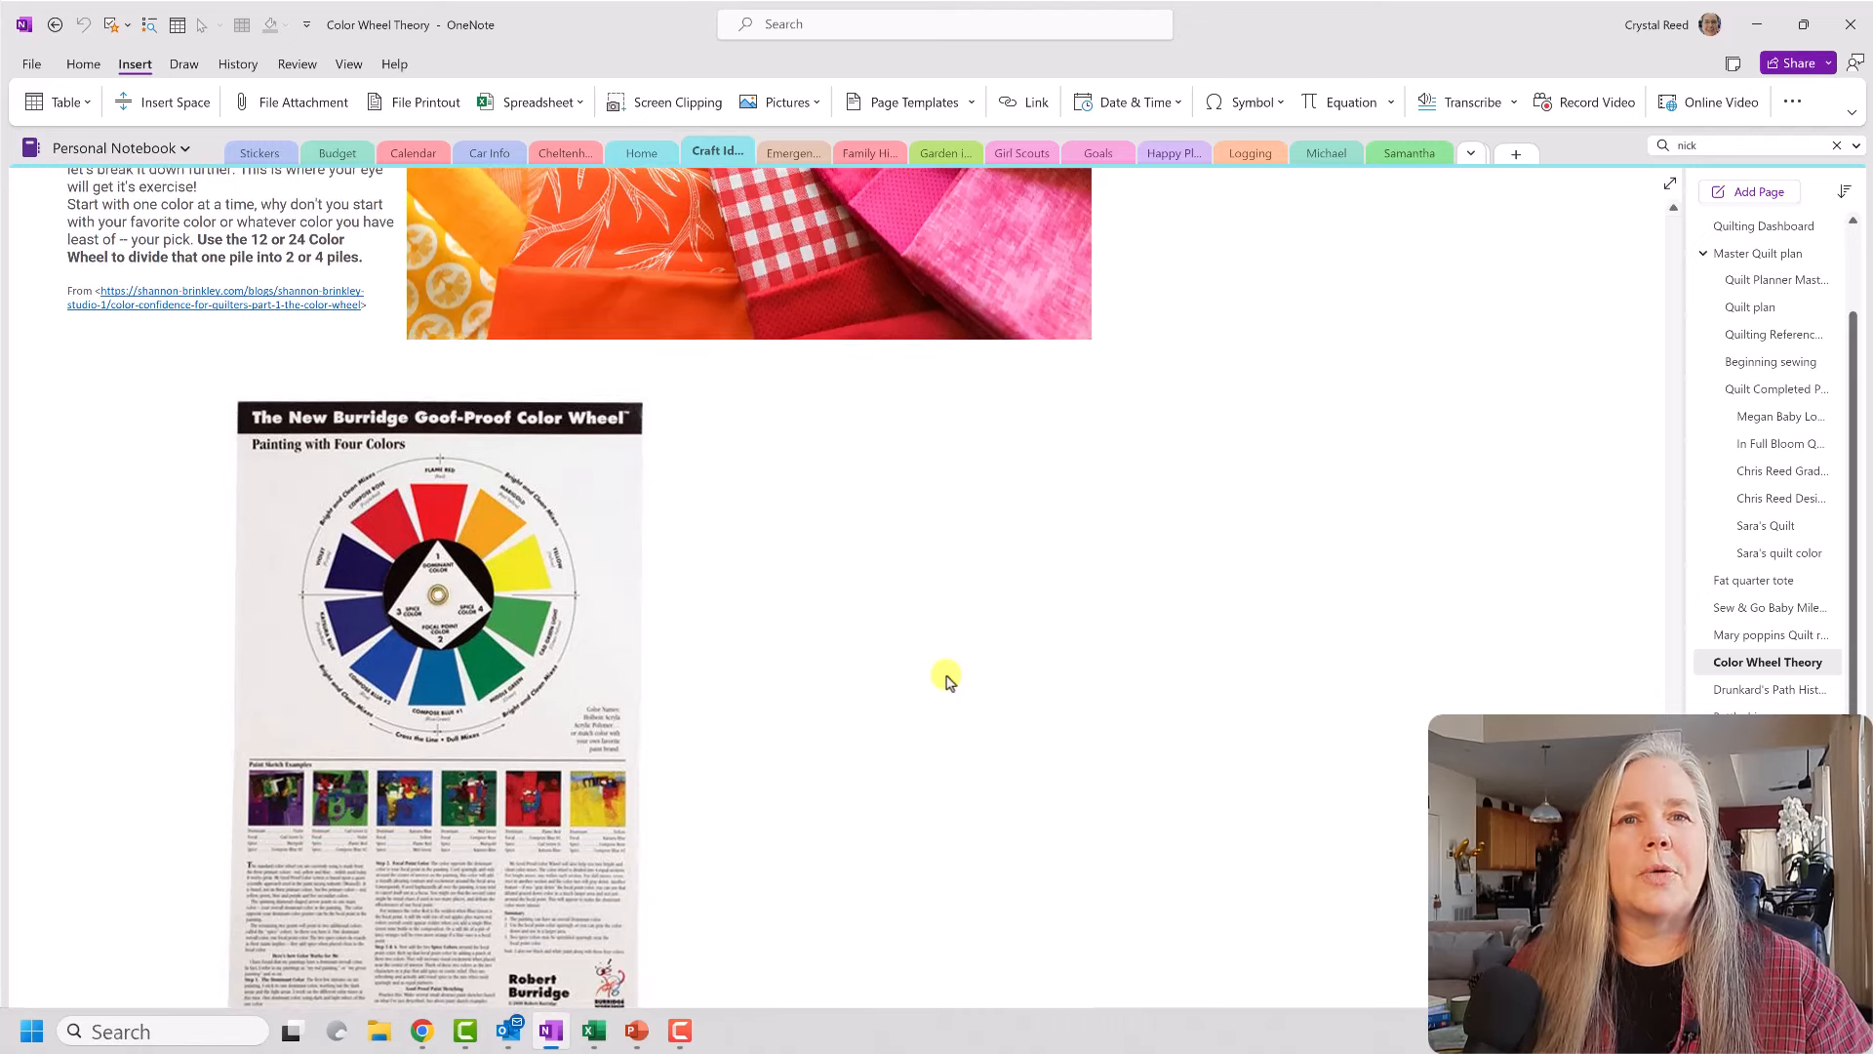
scroll(948, 675, "down", 1)
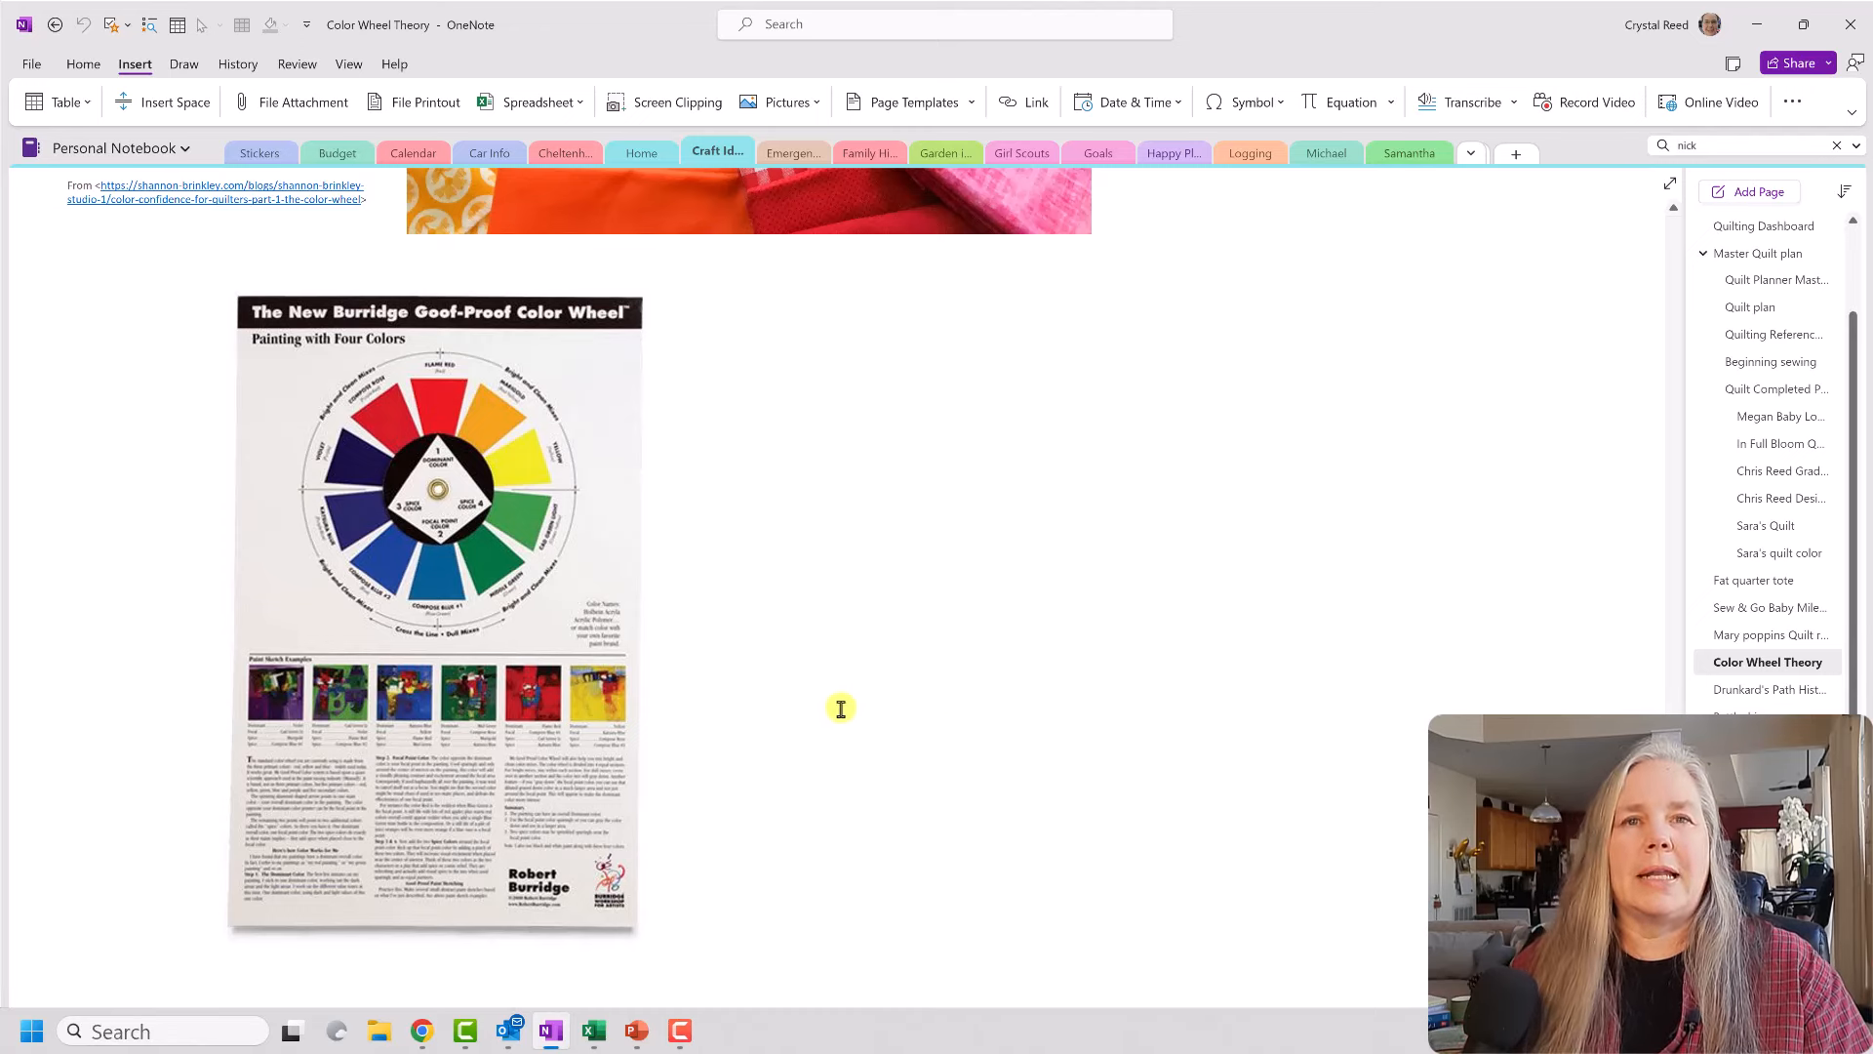
left_click(56, 26)
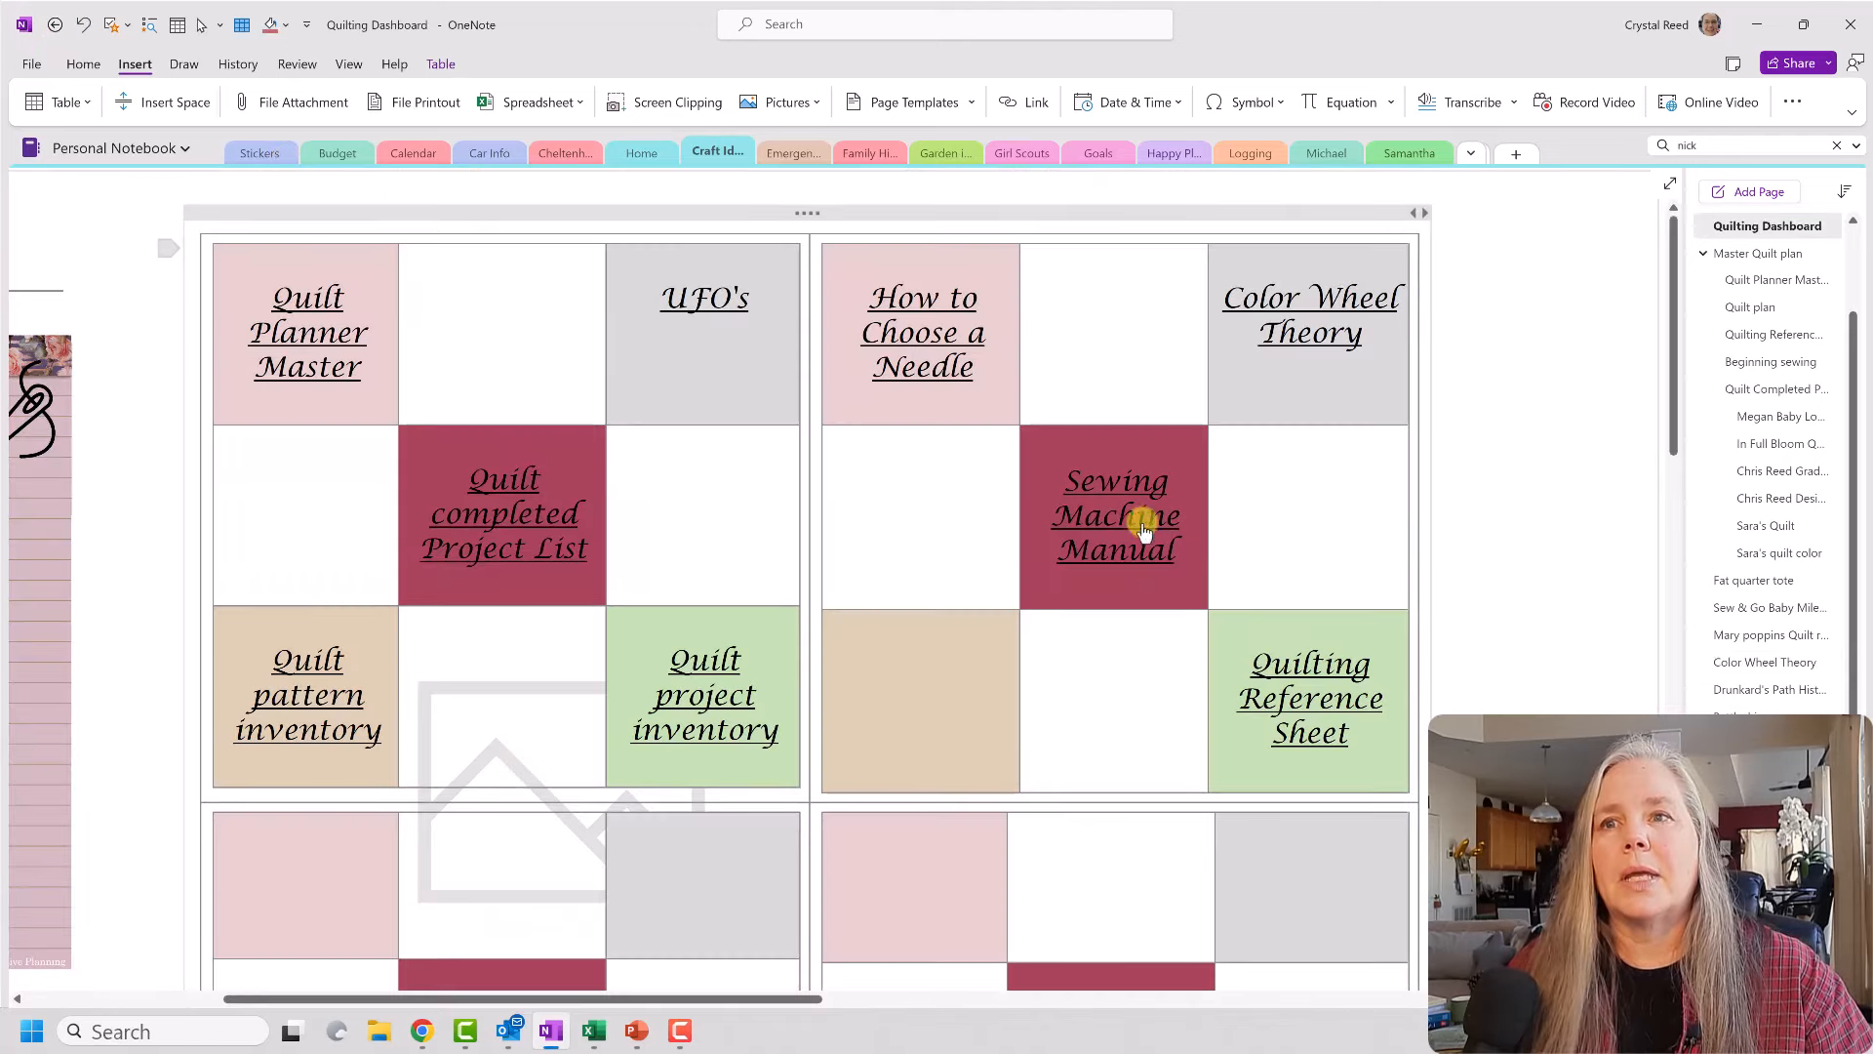
Step: Open the dashboard's Sewing Machine Manual link and enlarge the manual's Contents page to read its first column
left_click(1125, 505)
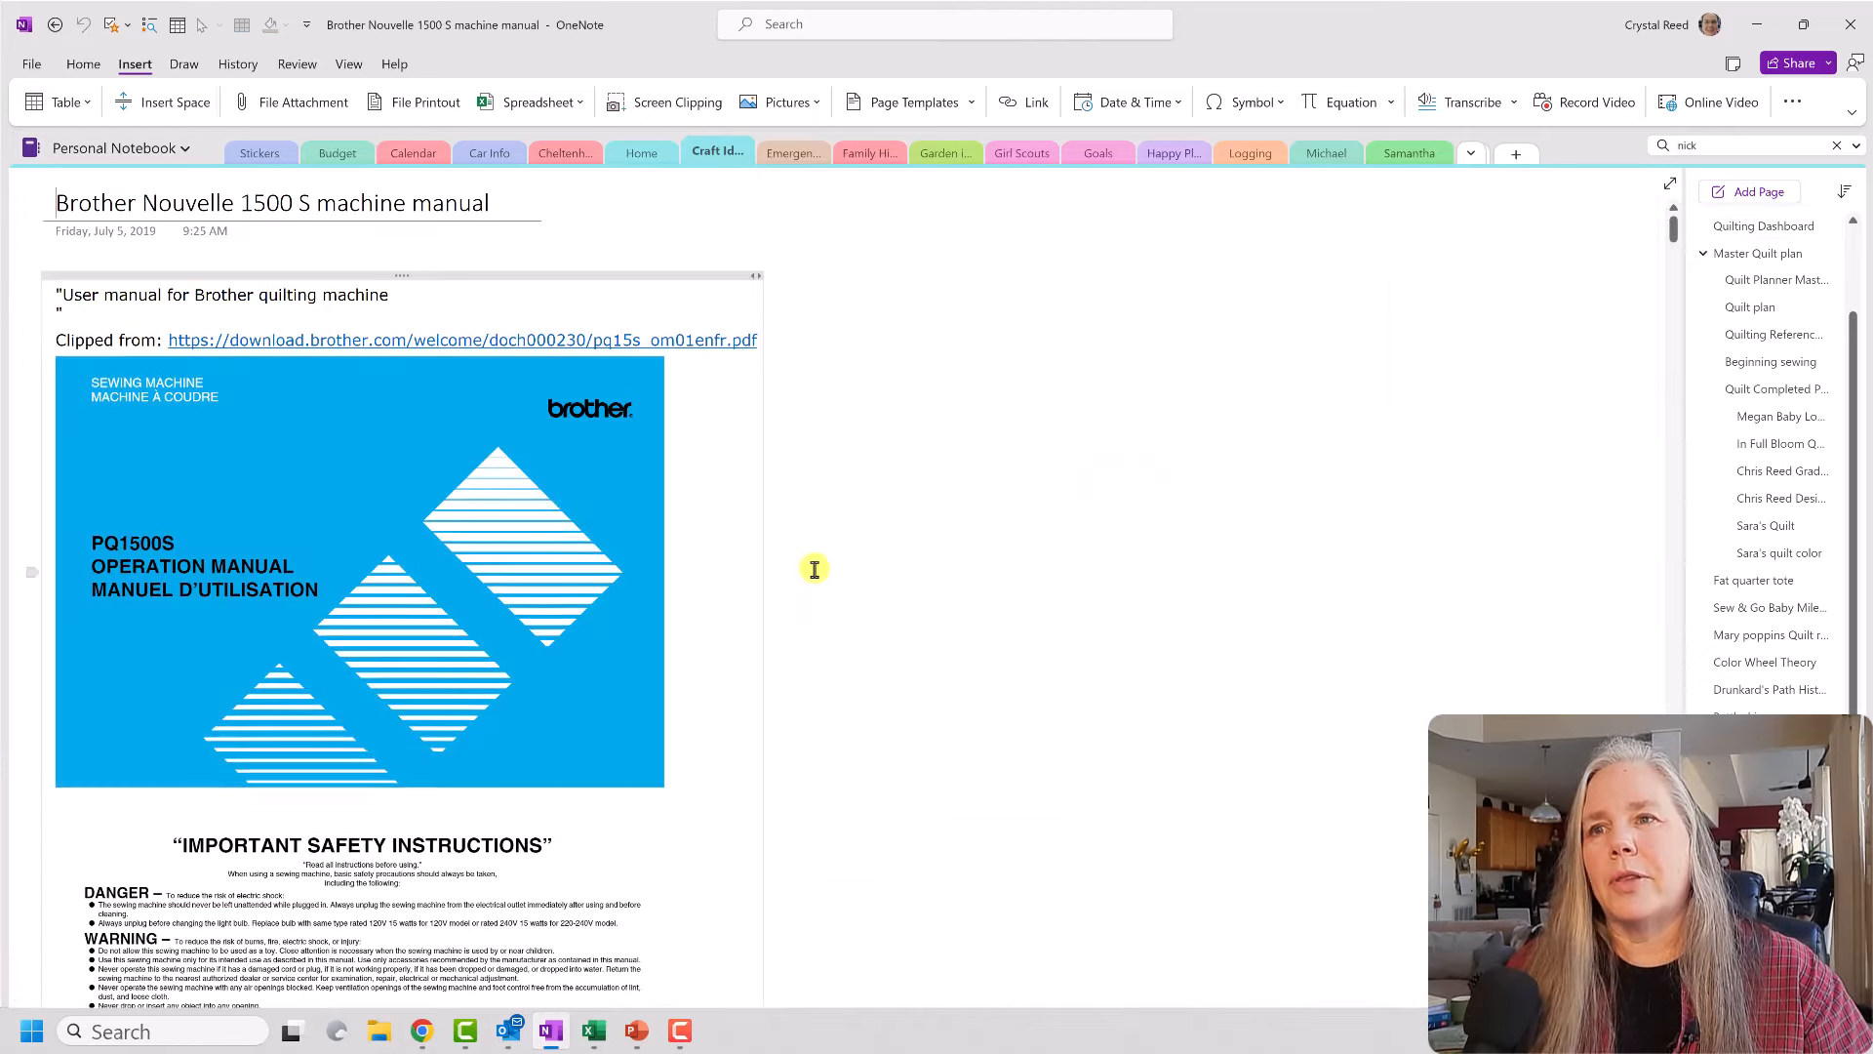
scroll(815, 569, "down", 3)
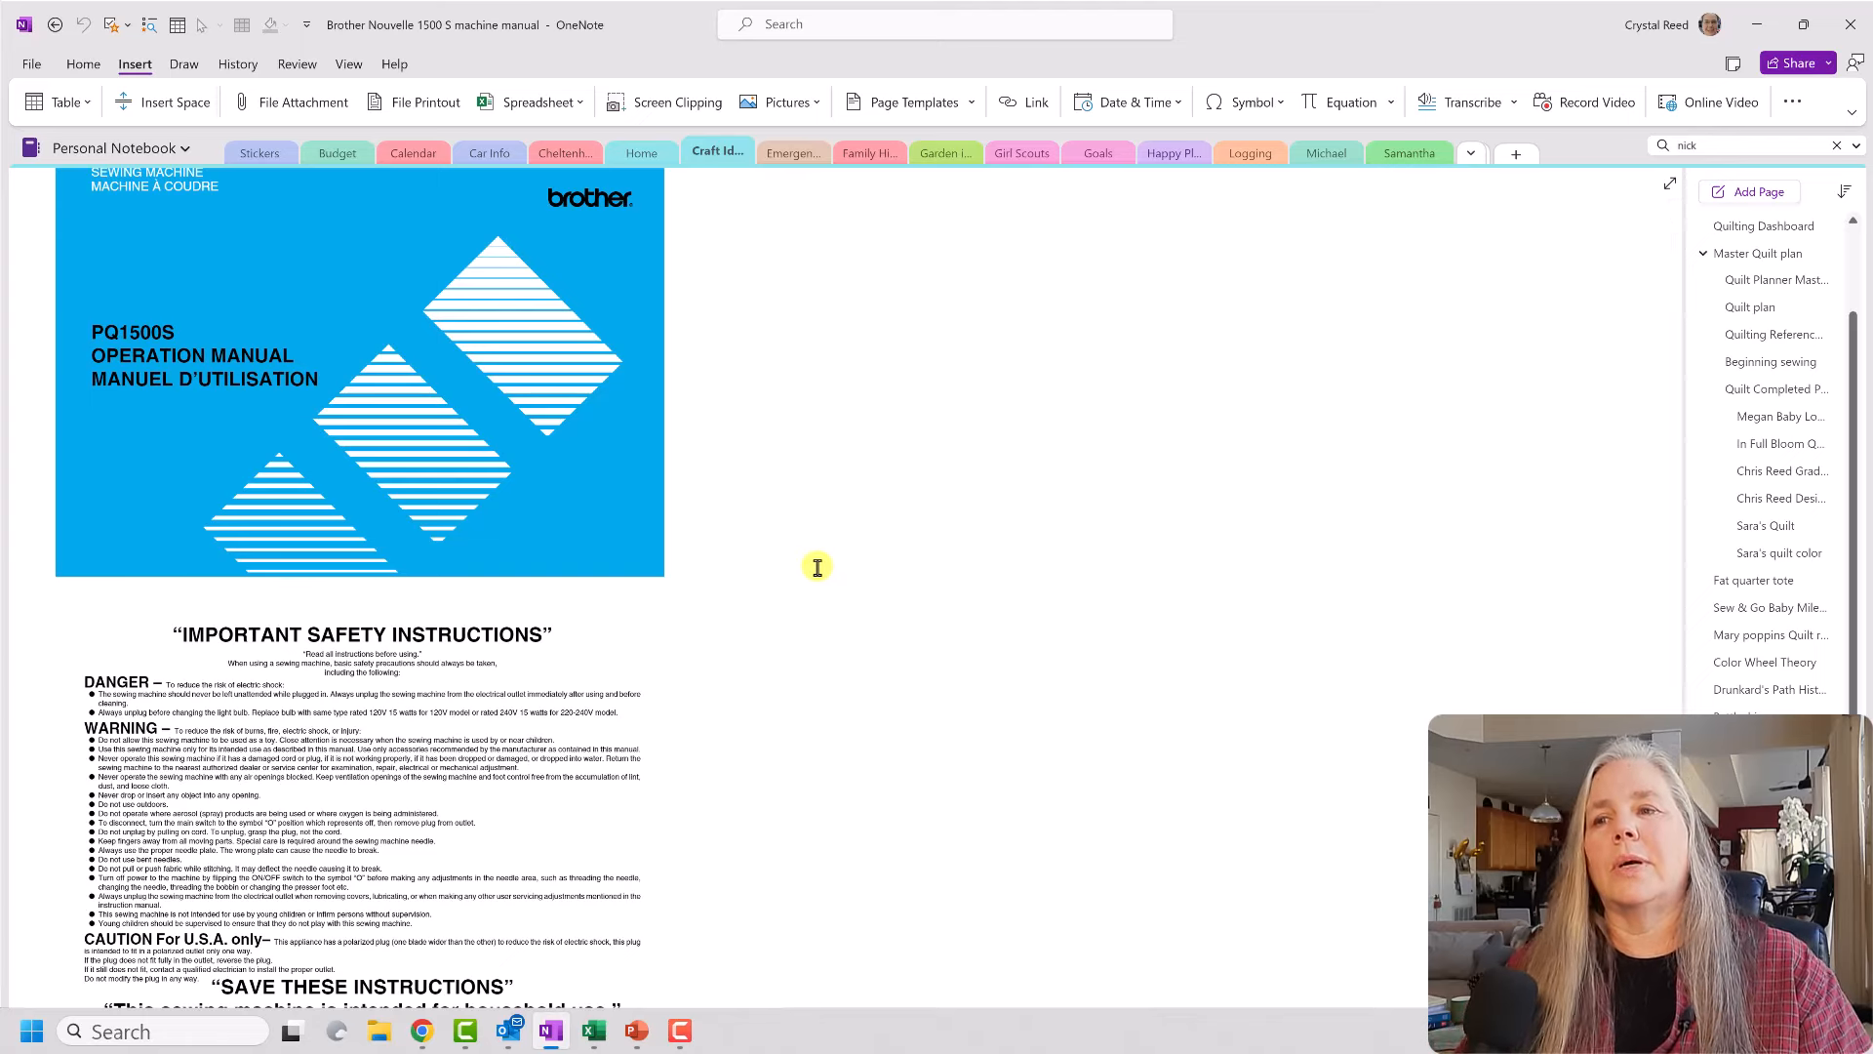
scroll(814, 571, "down", 9)
scroll(814, 586, "down", 9)
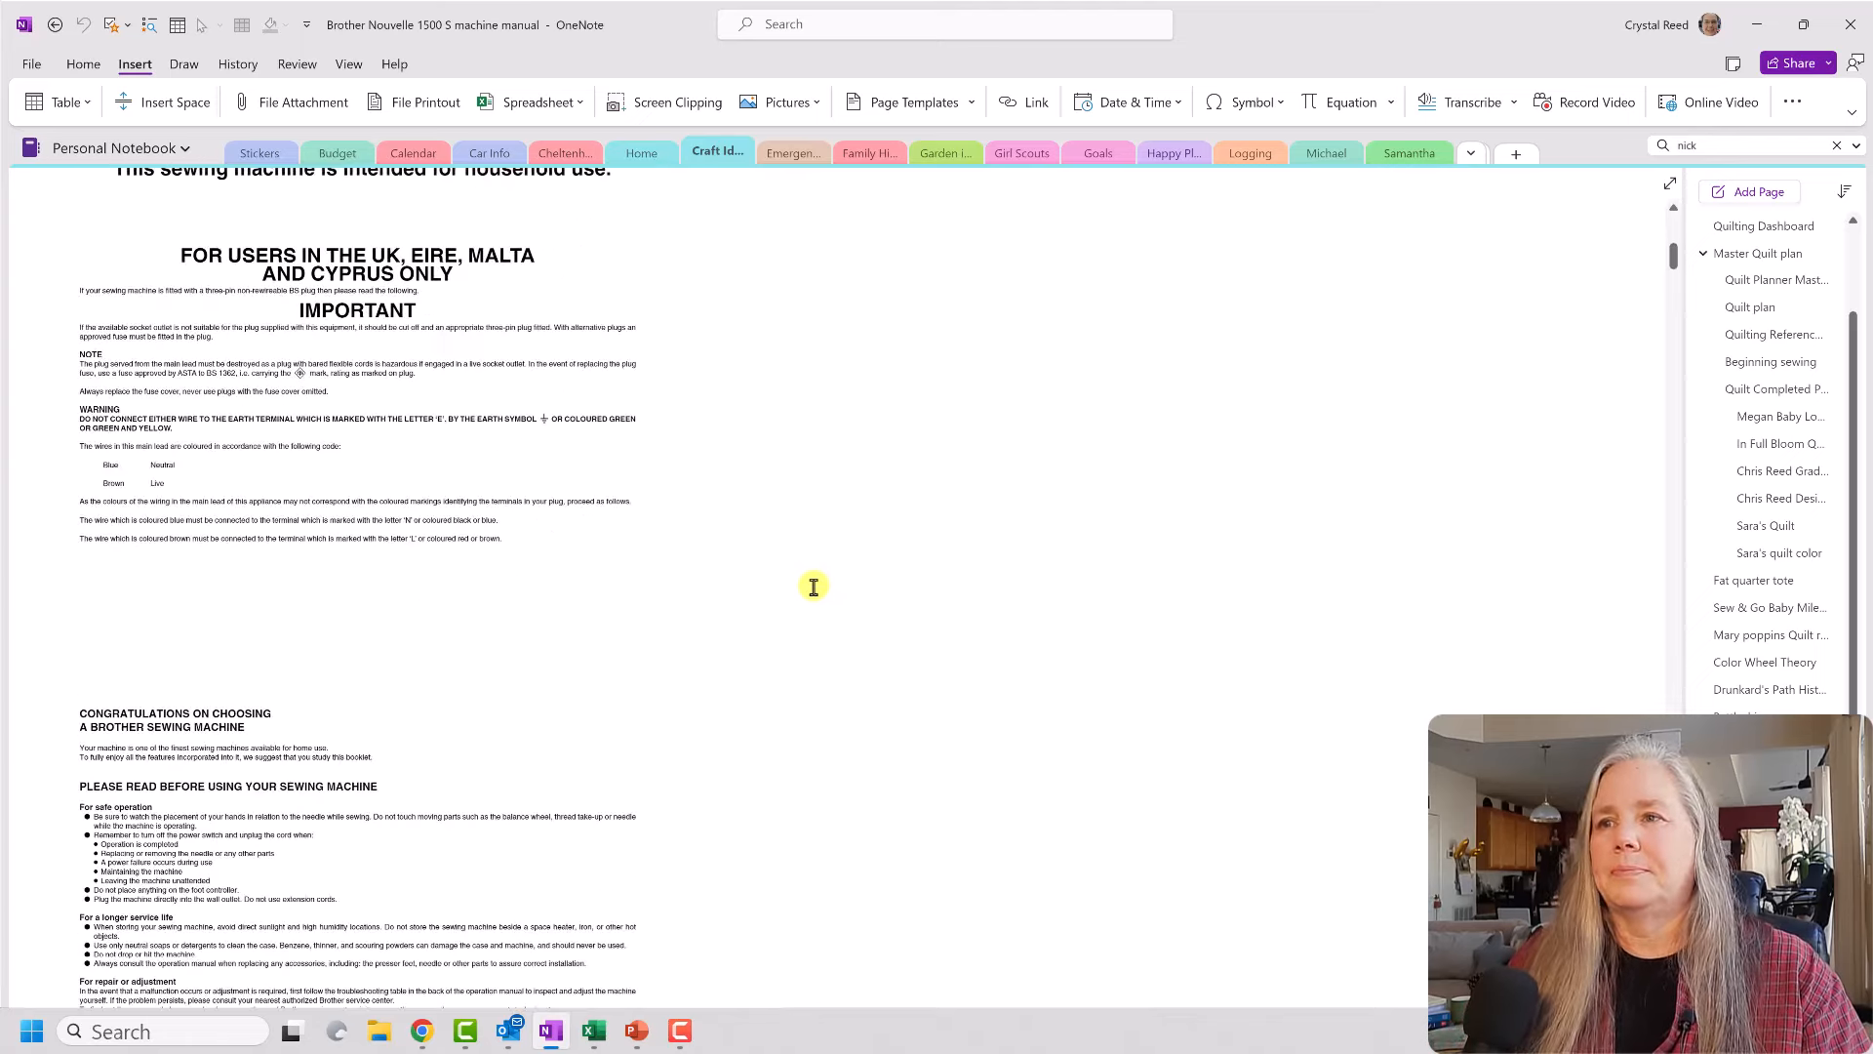
scroll(813, 587, "down", 2)
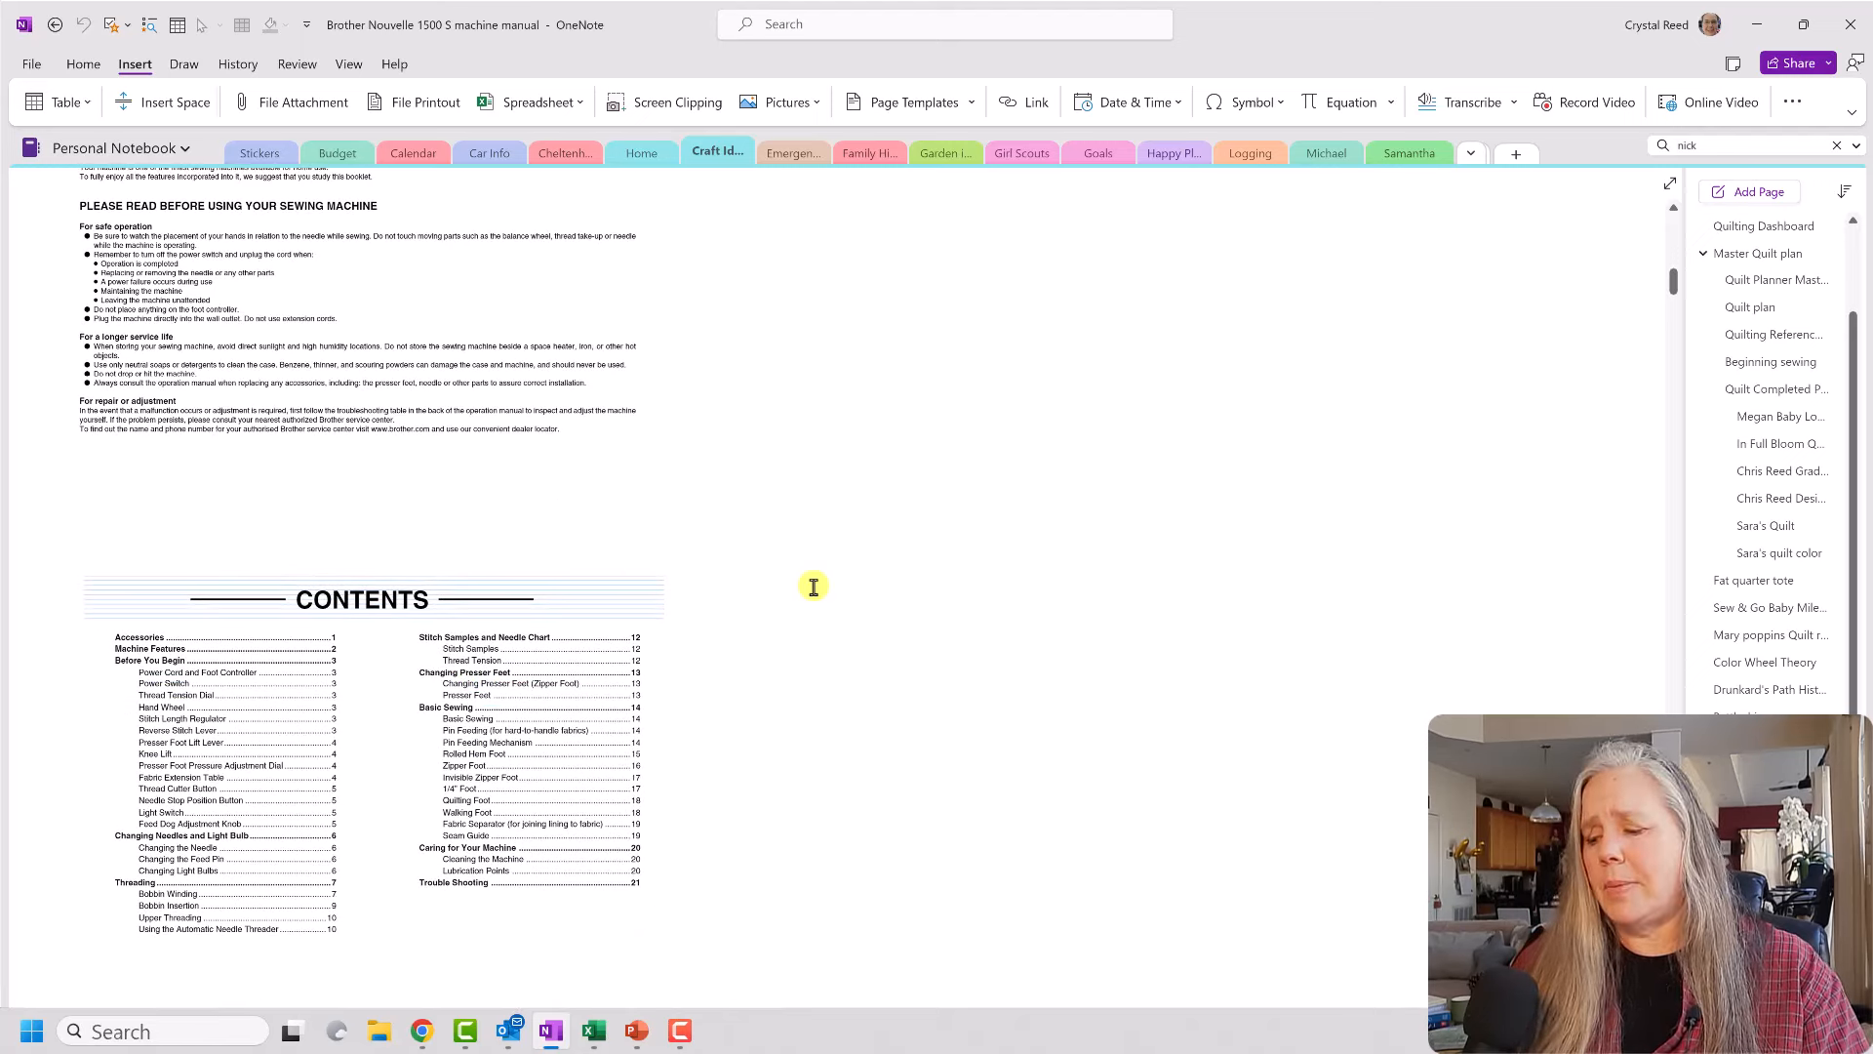
scroll(813, 586, "up", 1, "ctrl")
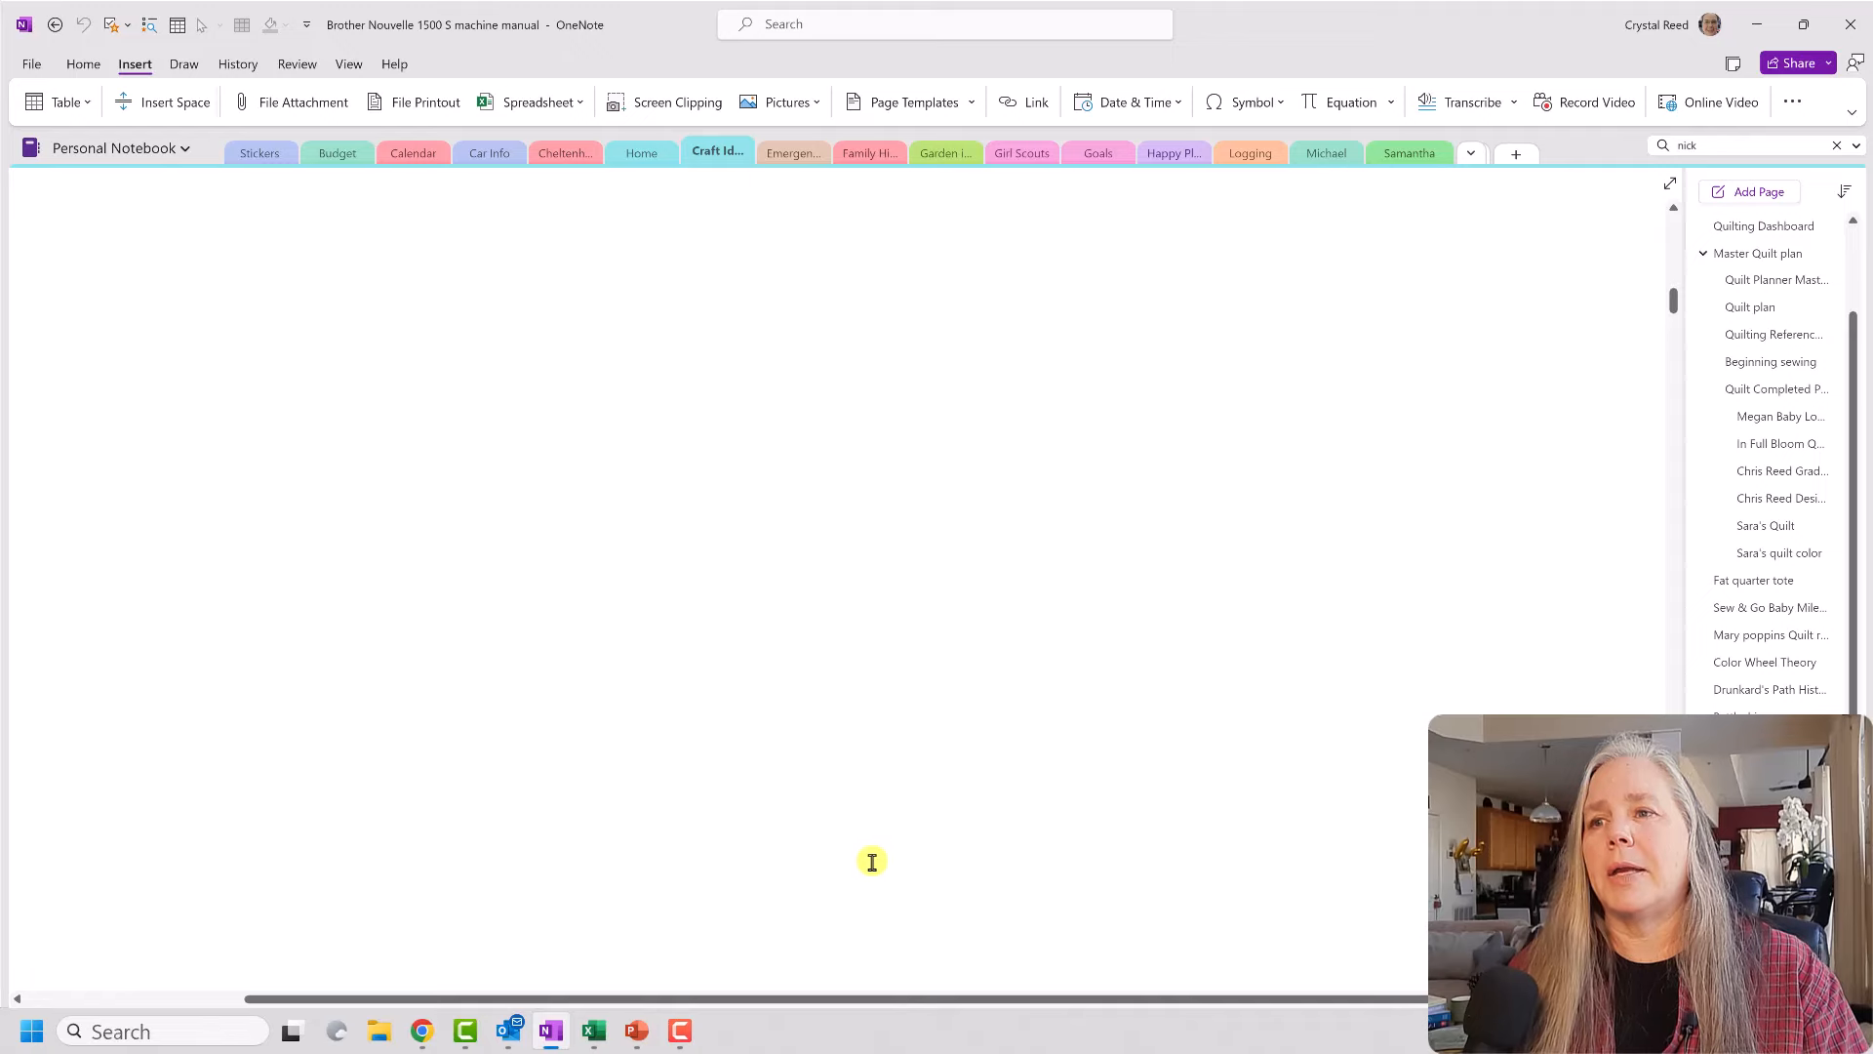
left_click_drag(881, 997, 422, 980)
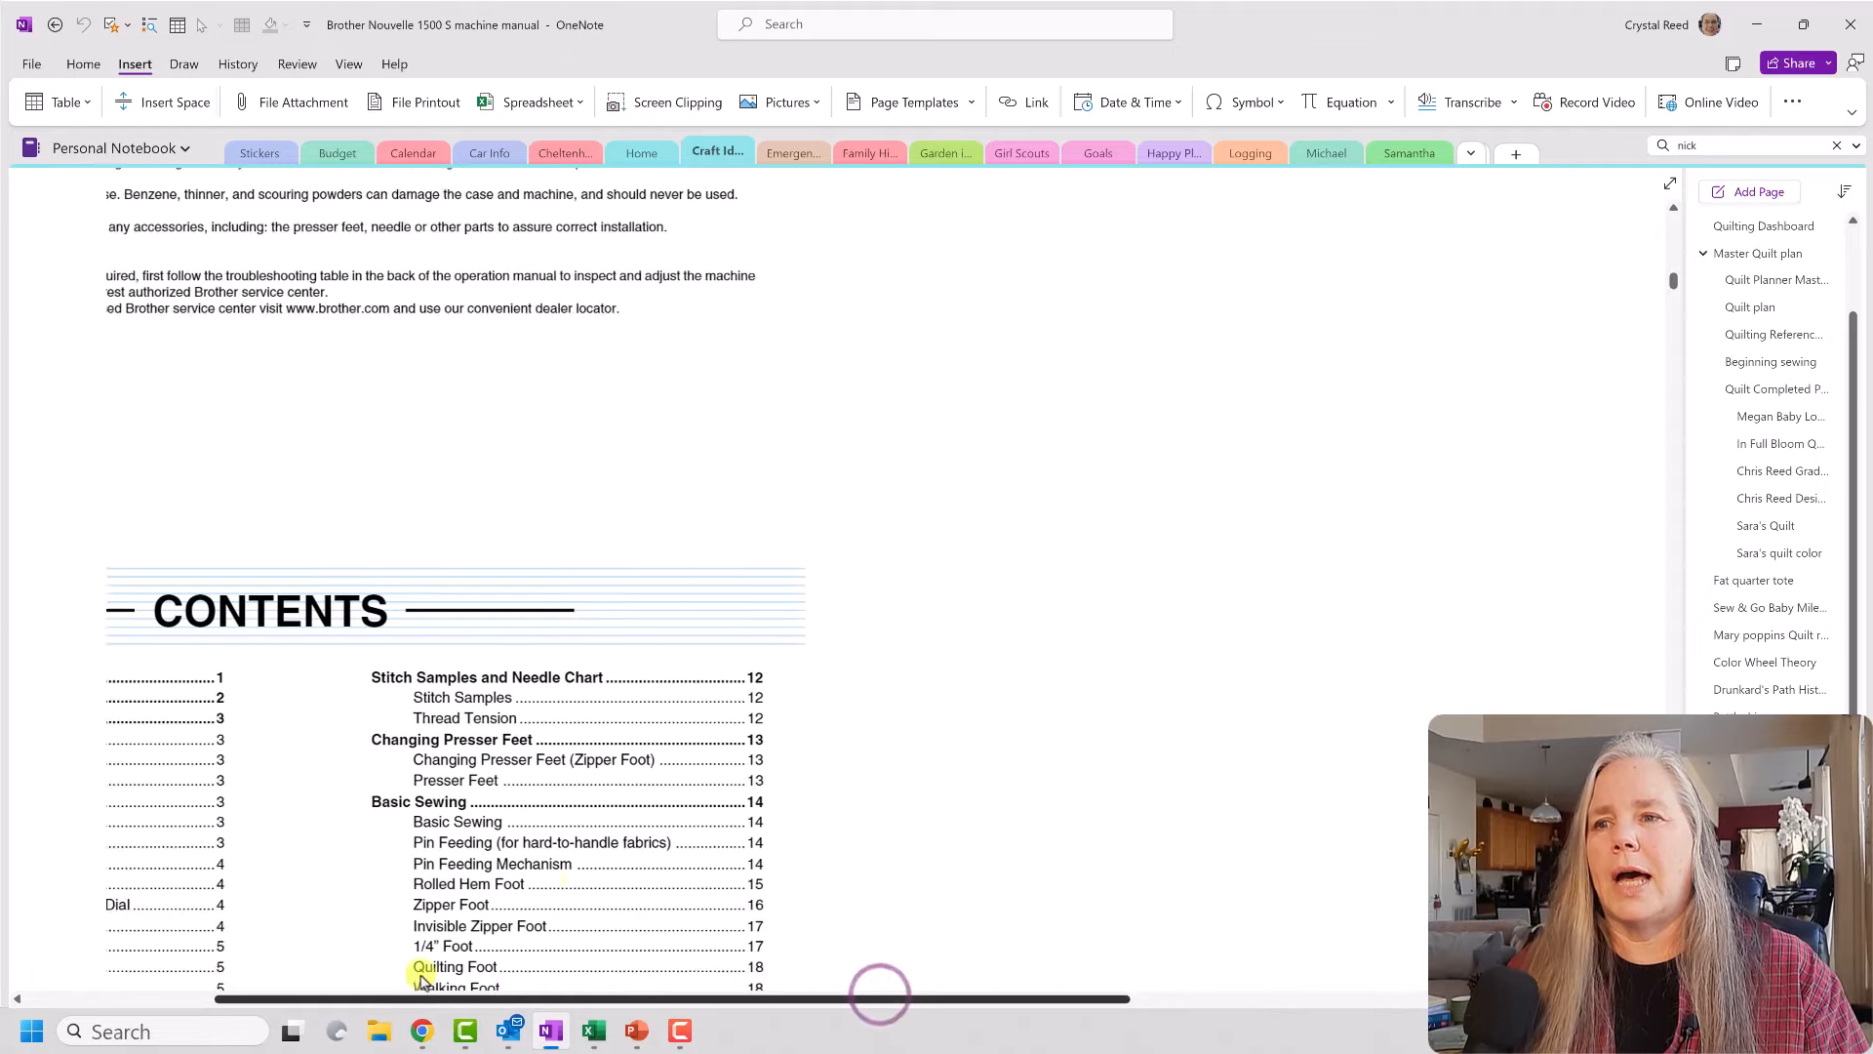
scroll(925, 688, "up", 5)
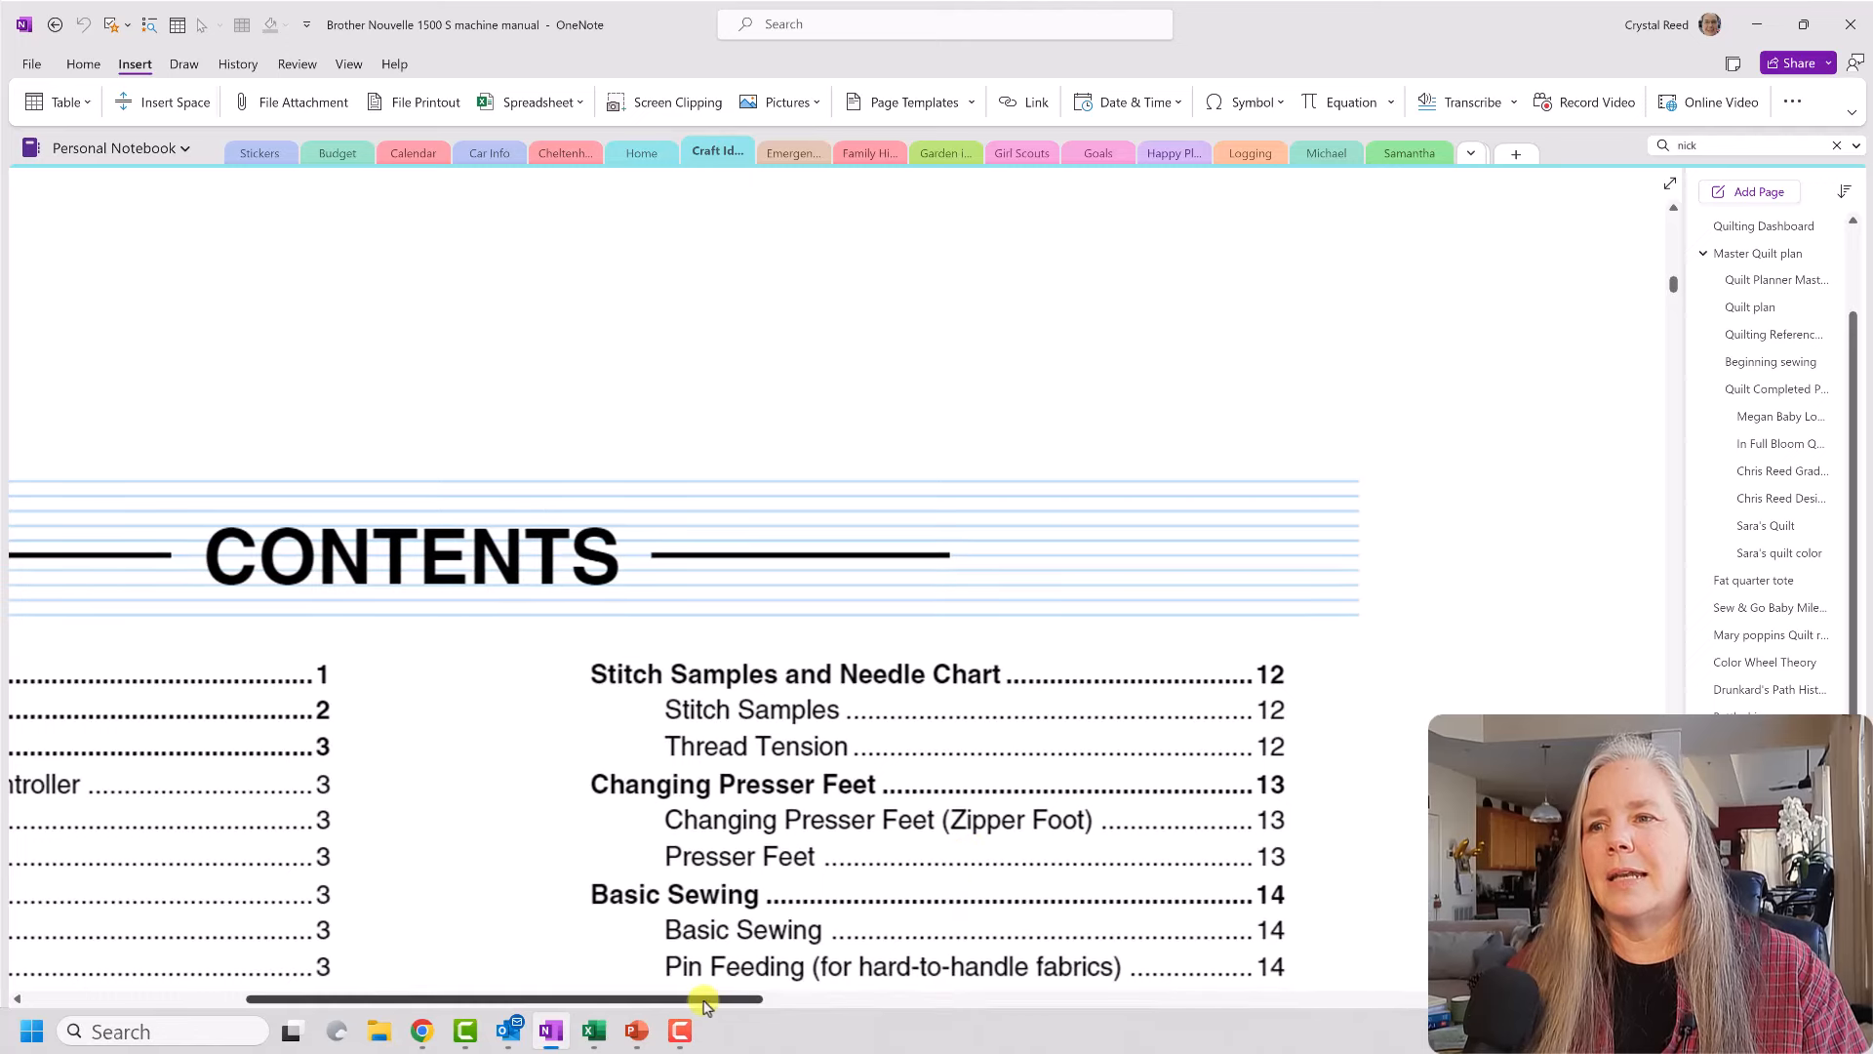
left_click_drag(619, 990, 389, 940)
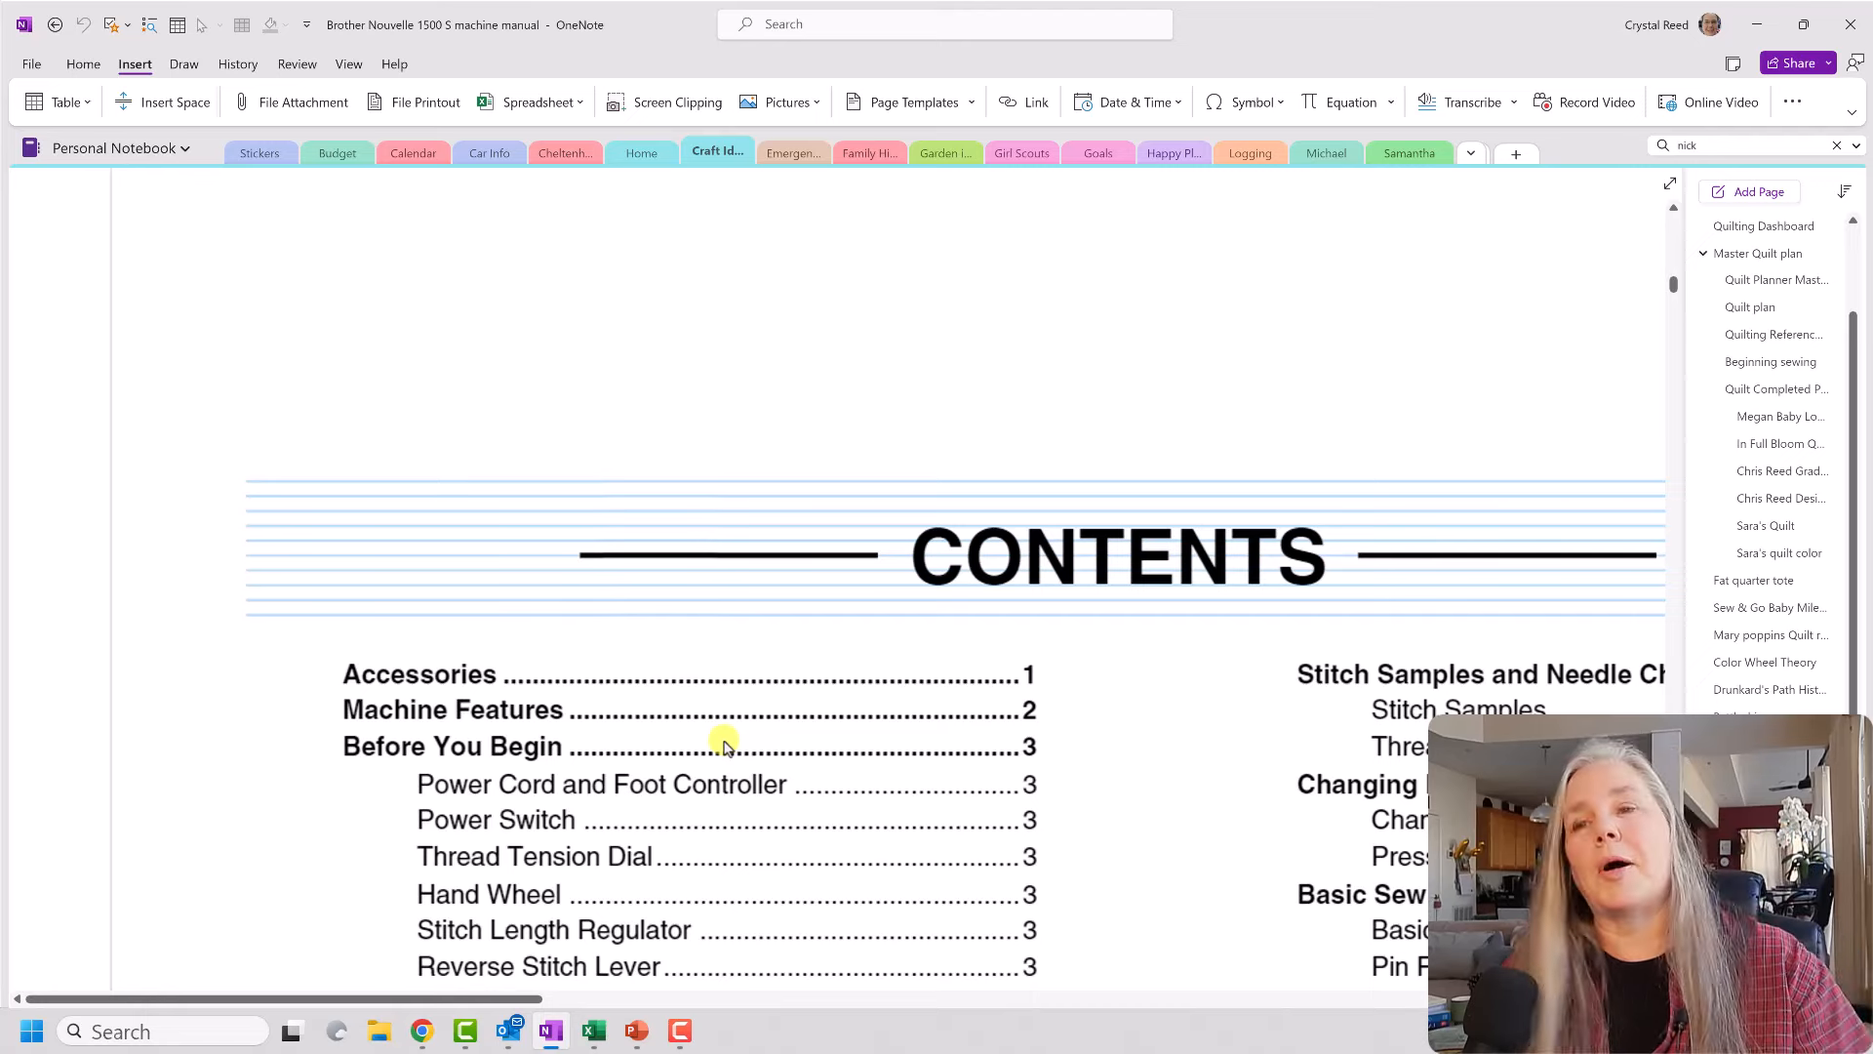
Step: Read through the manual's Contents list and Accessories page, and return to the Quilting Dashboard
scroll(732, 756, "down", 3)
scroll(741, 771, "down", 10)
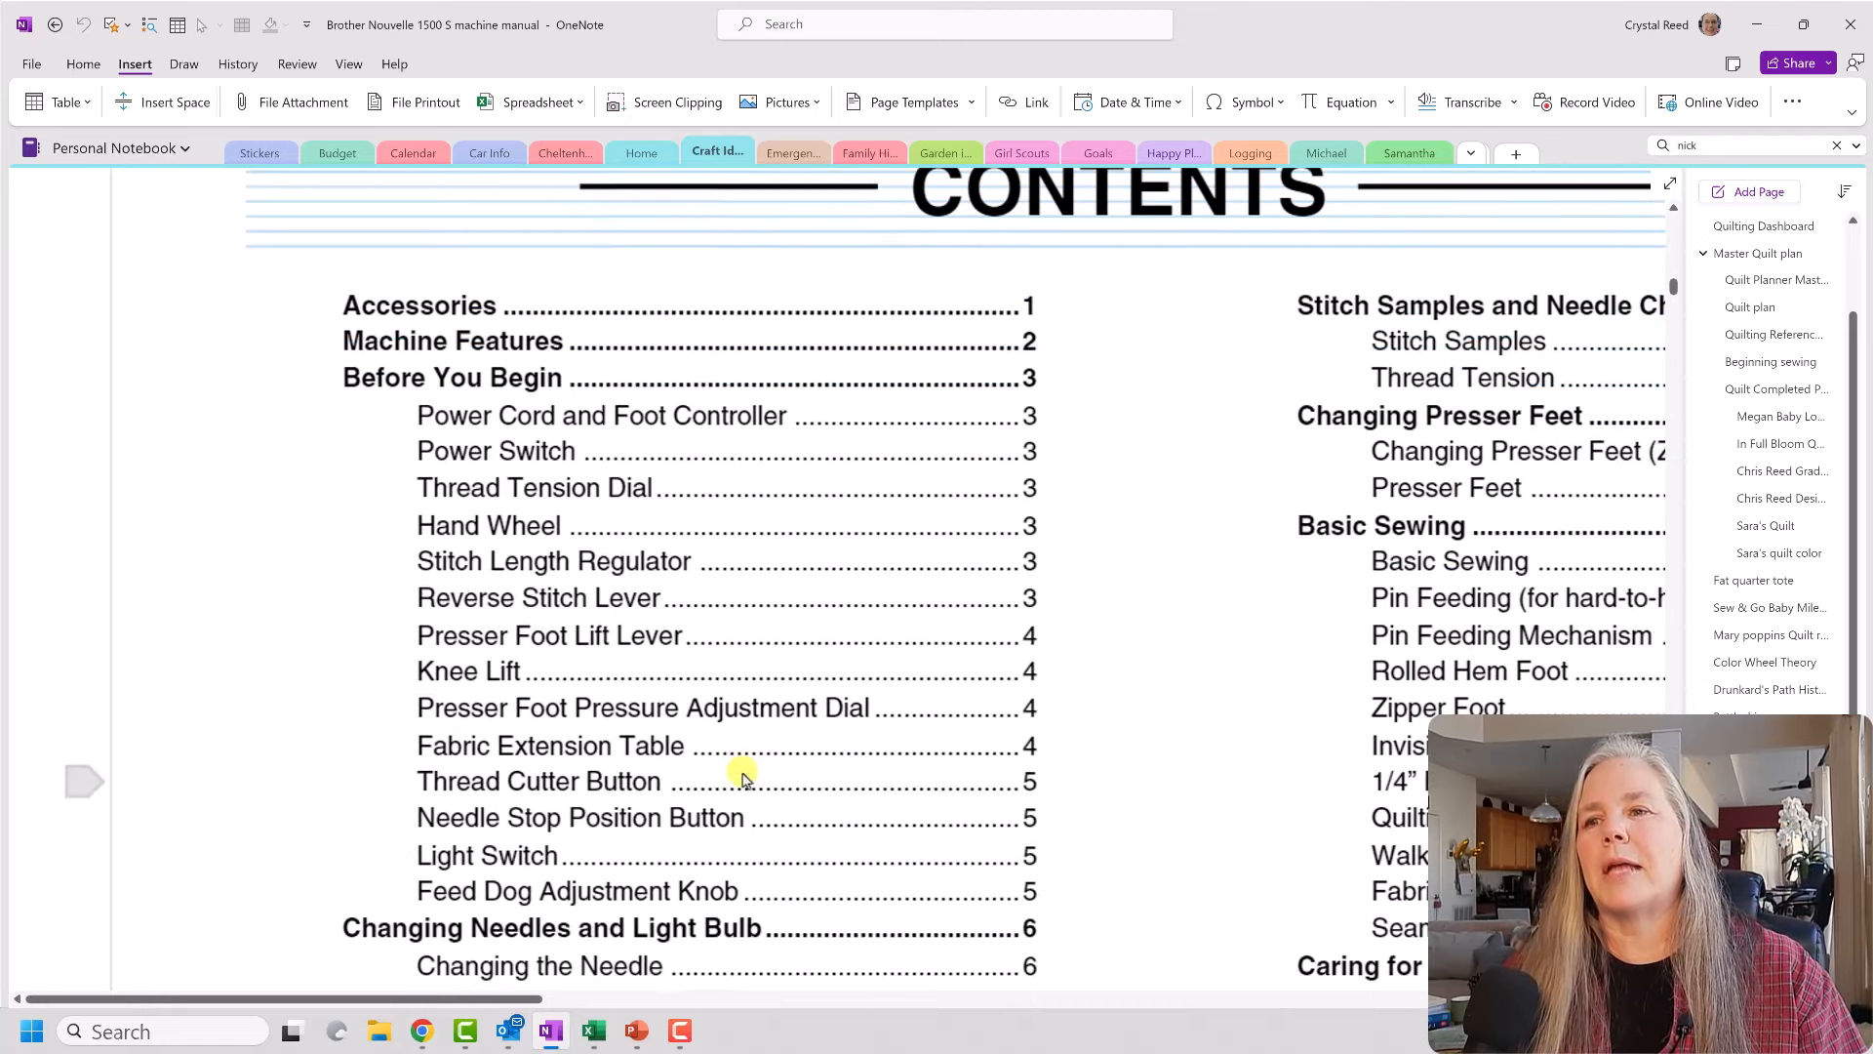
scroll(741, 775, "down", 8)
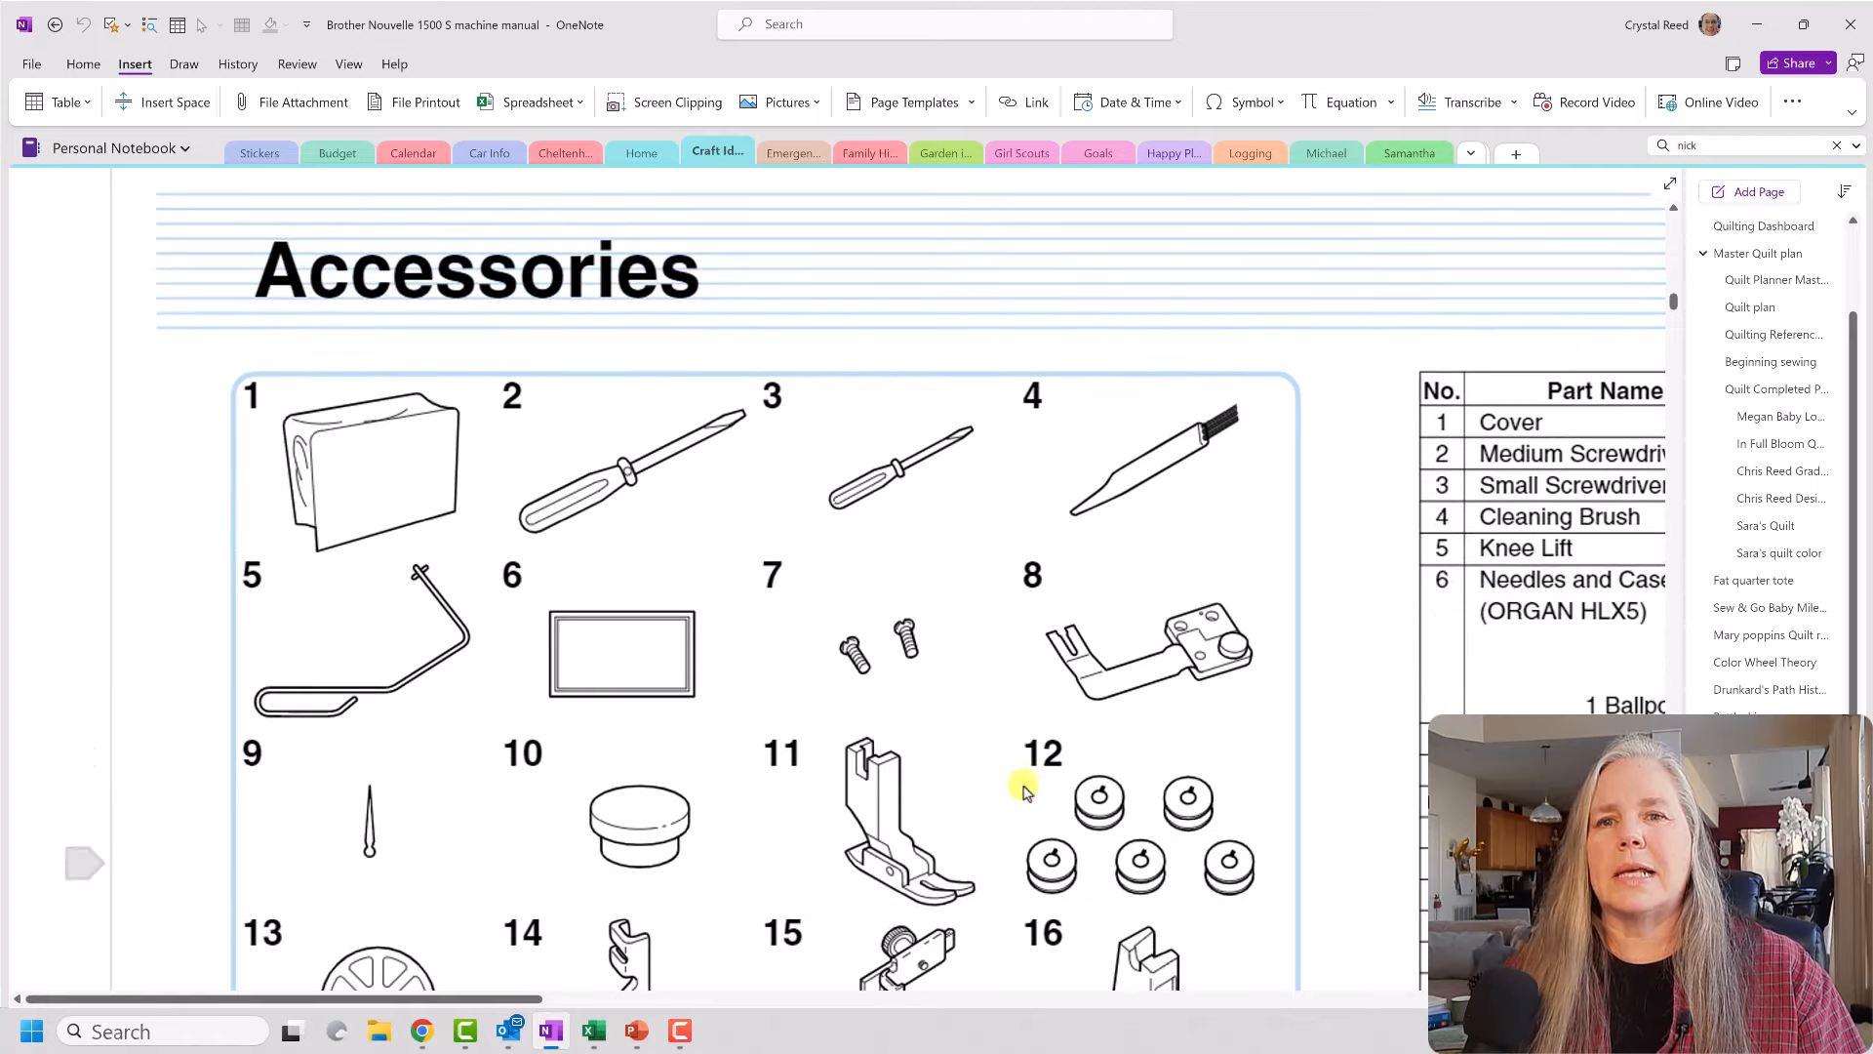
scroll(976, 780, "down", 1)
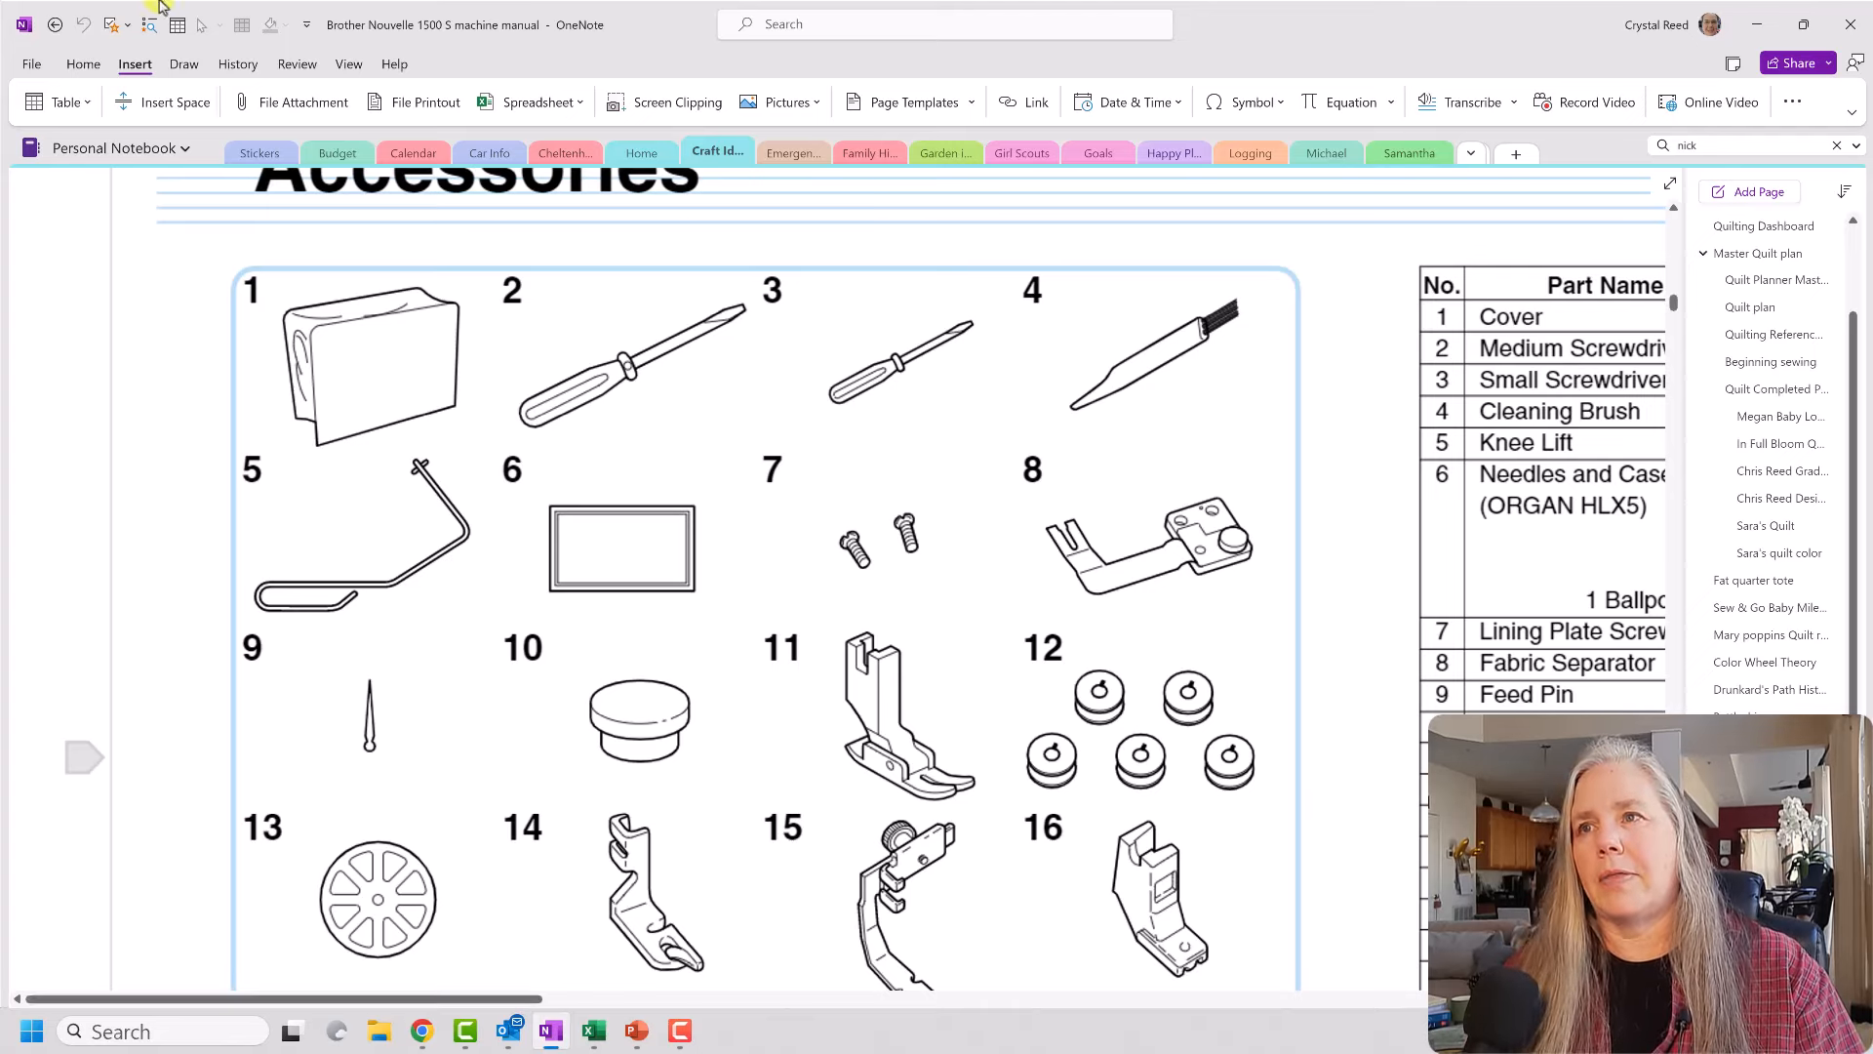
left_click(53, 21)
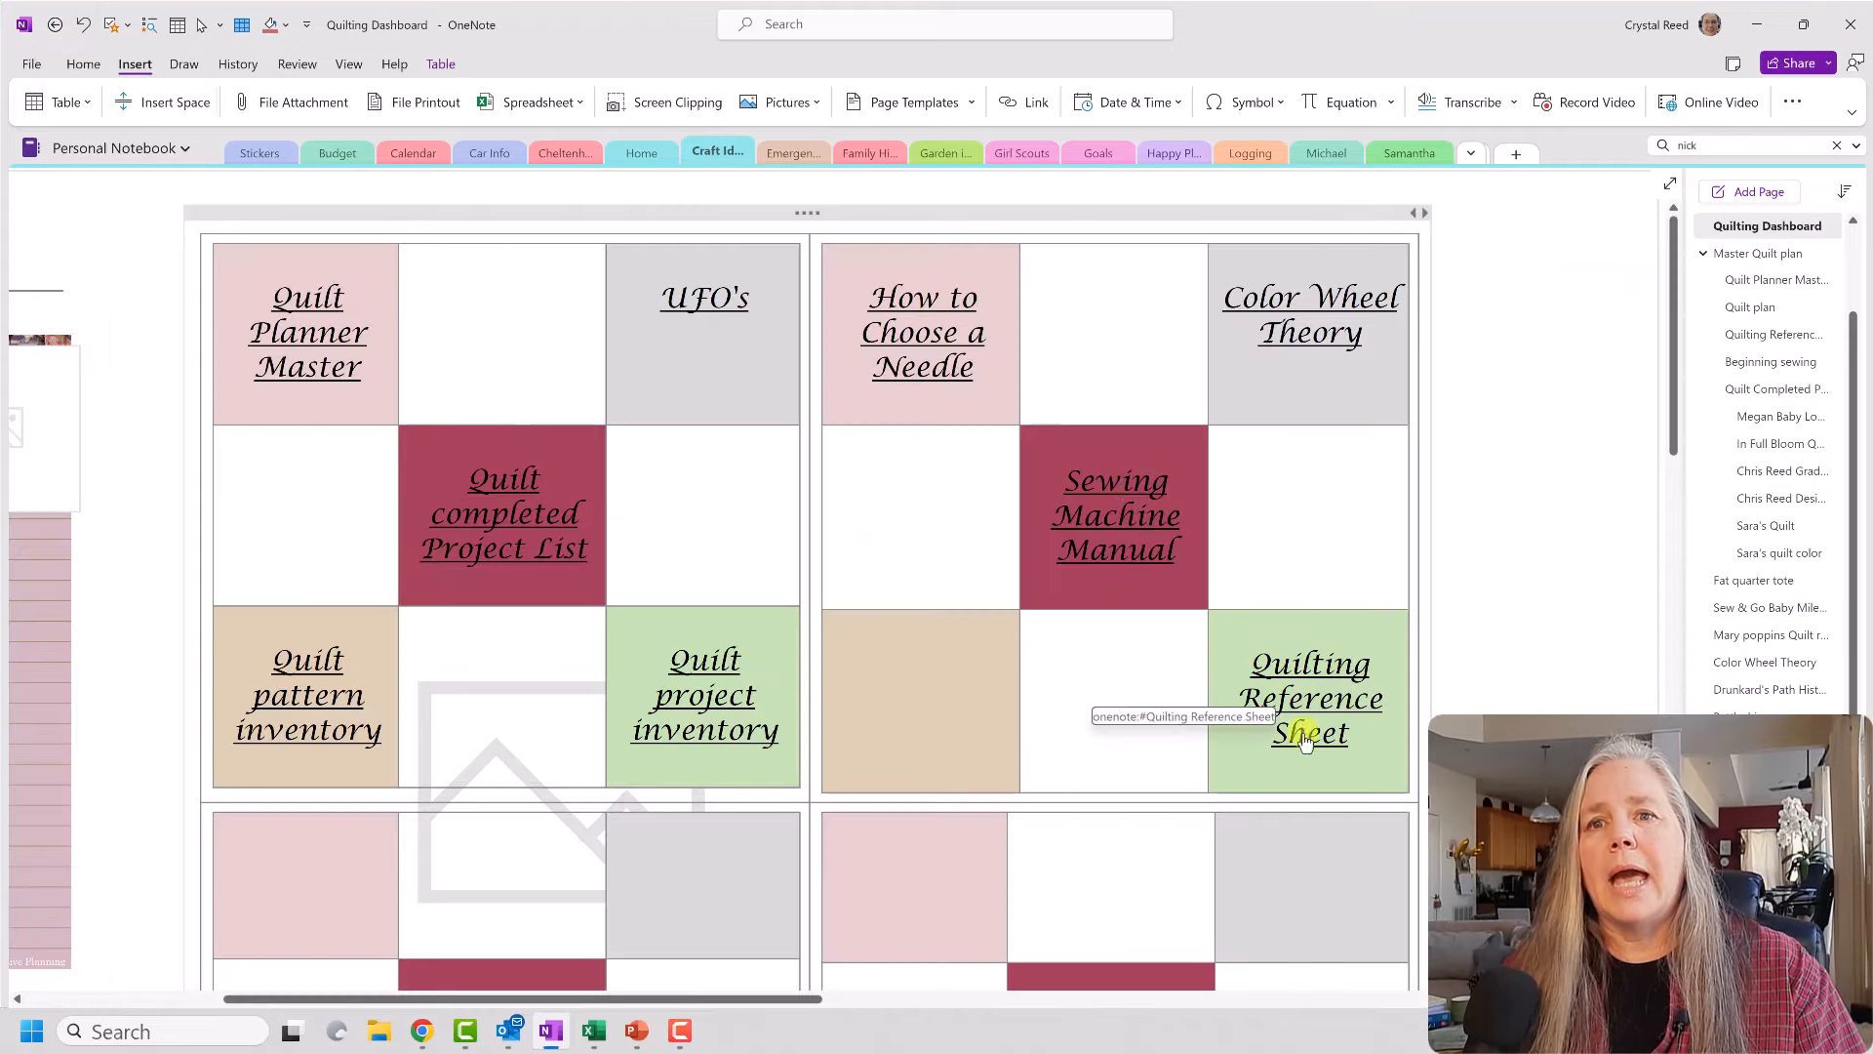
Step: Follow the Quilting Reference Sheet link, review its size, half-square triangle, binding and yardage charts, and return to the dashboard
left_click(1305, 665)
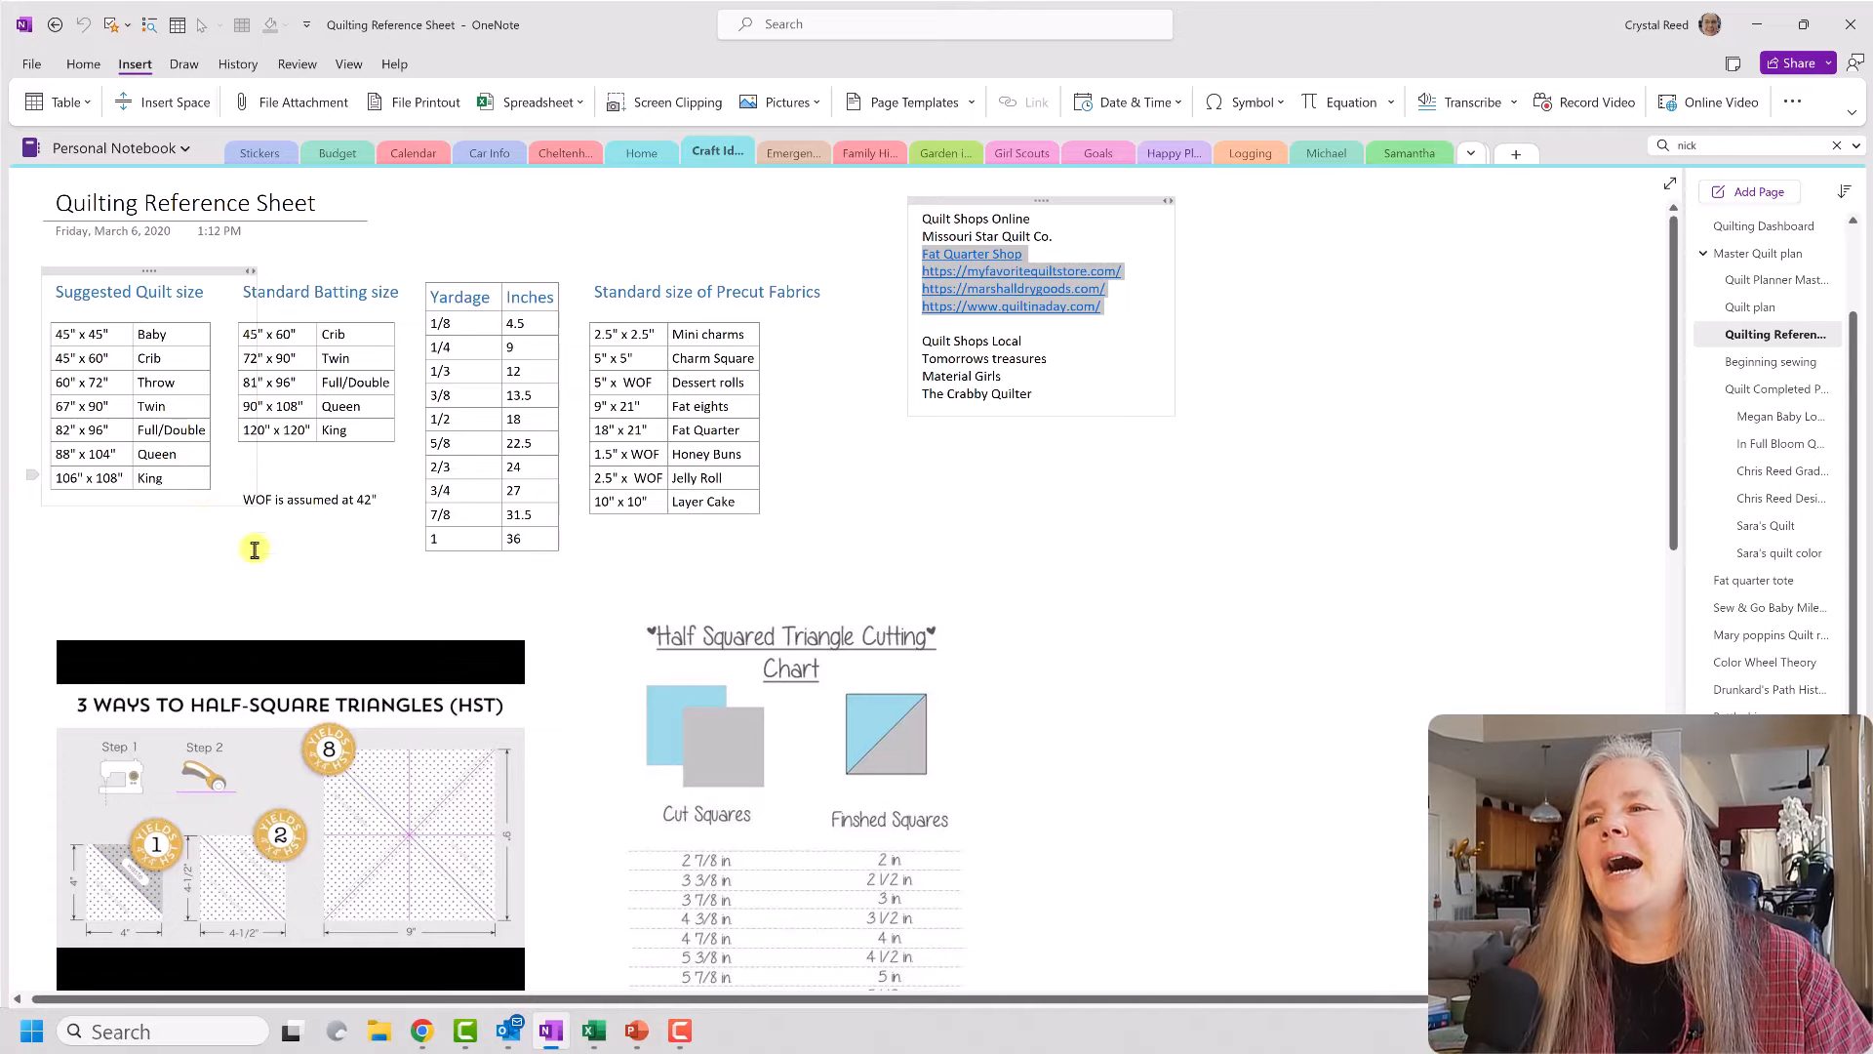
scroll(368, 657, "down", 3)
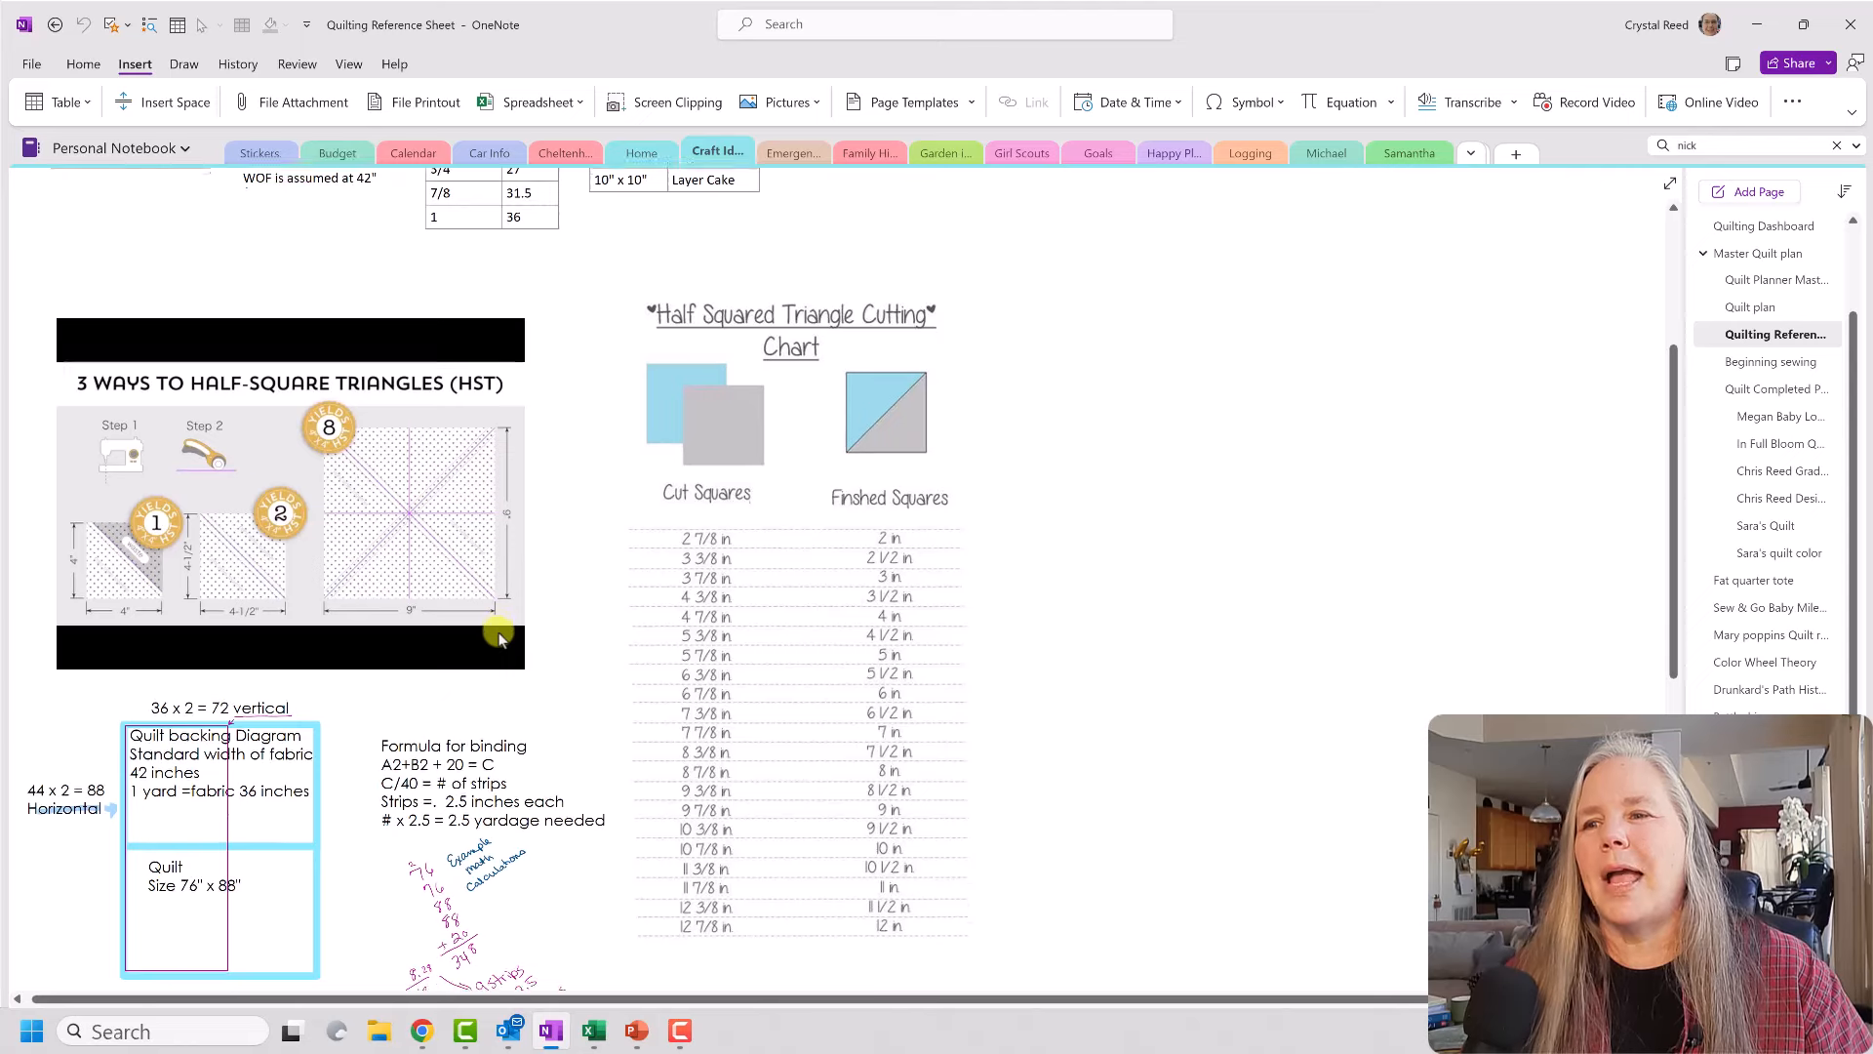
scroll(494, 644, "down", 2)
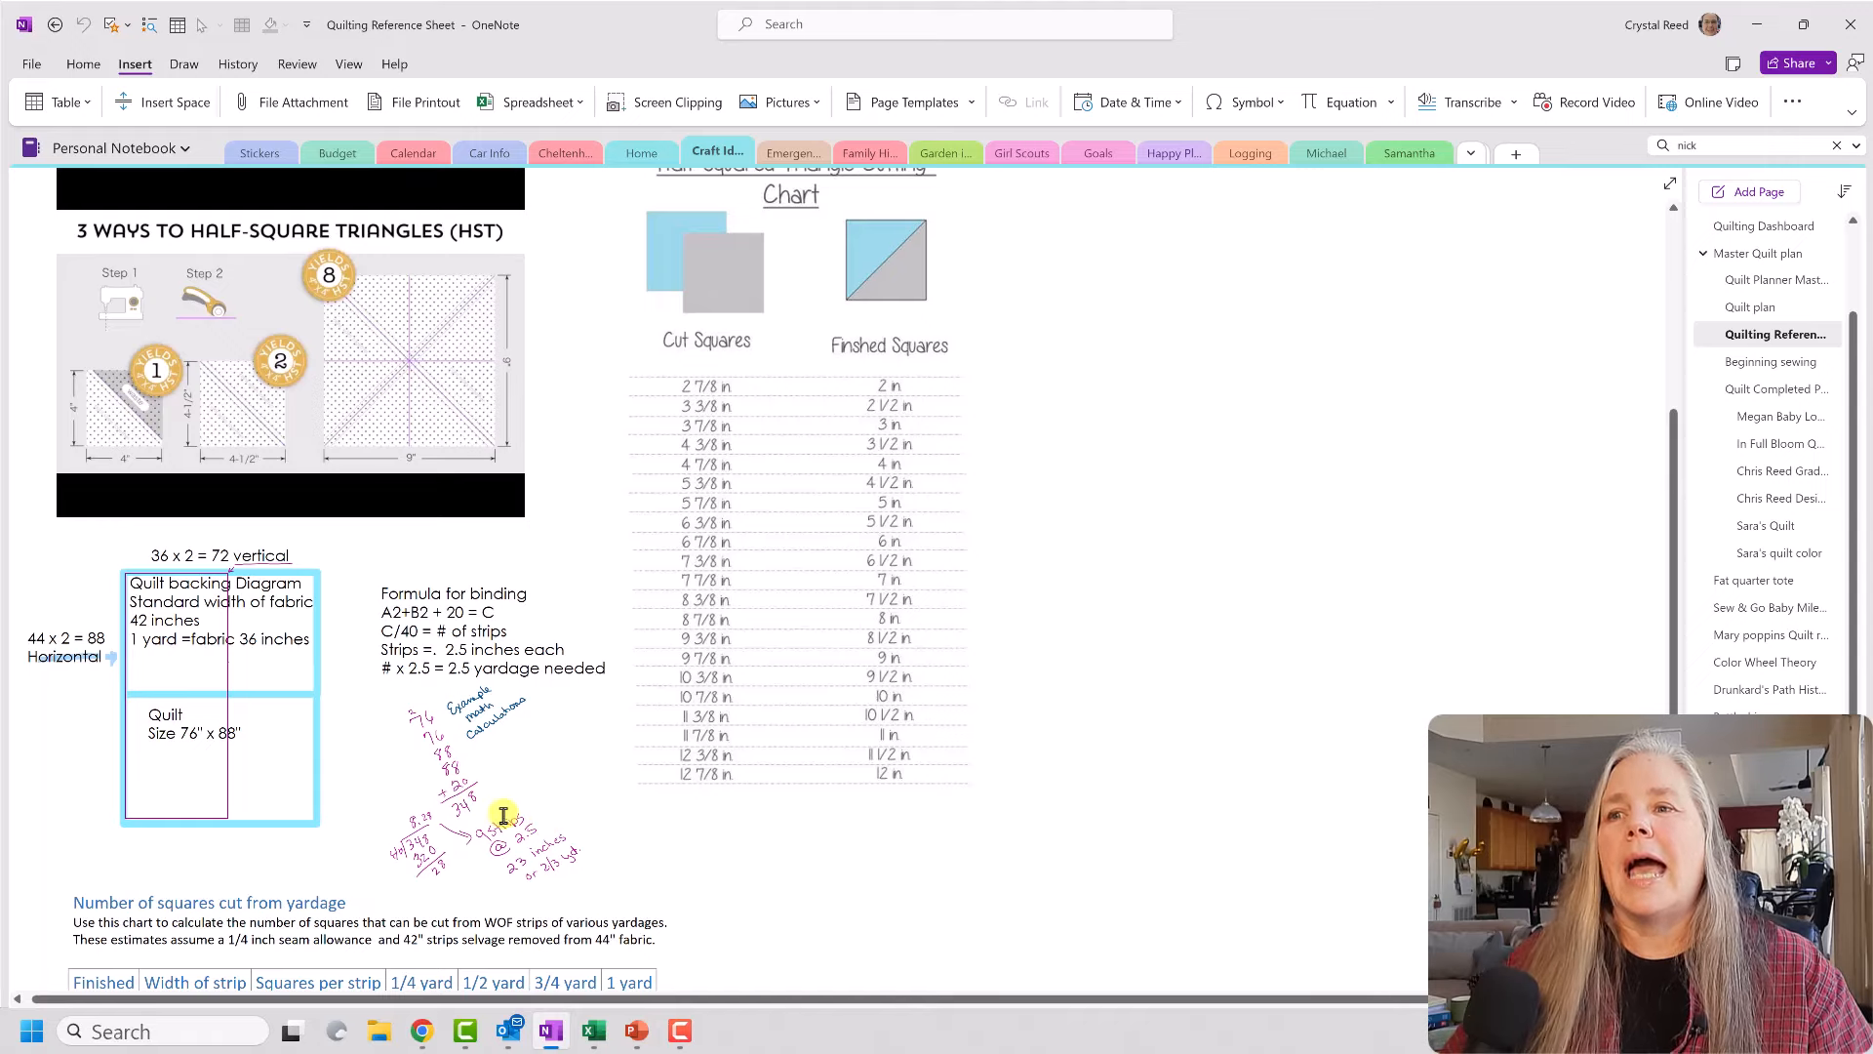
scroll(504, 813, "down", 5)
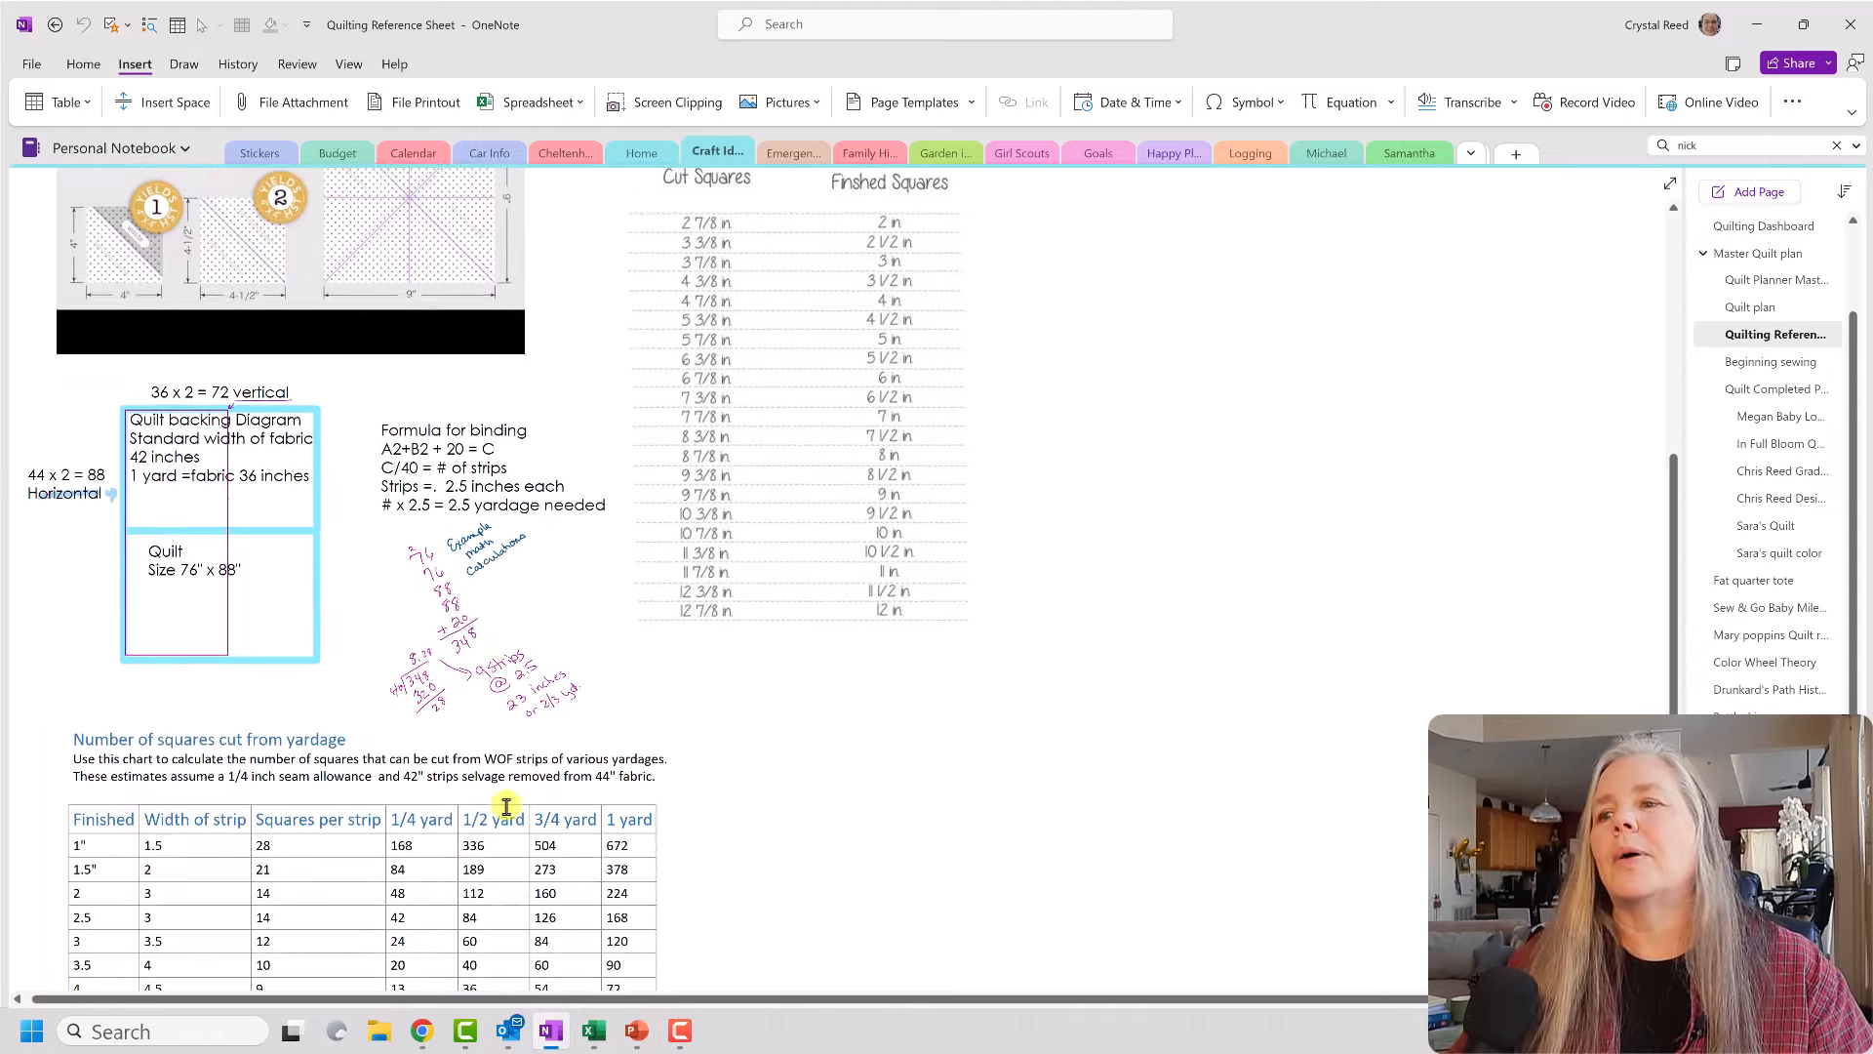
scroll(507, 800, "down", 3)
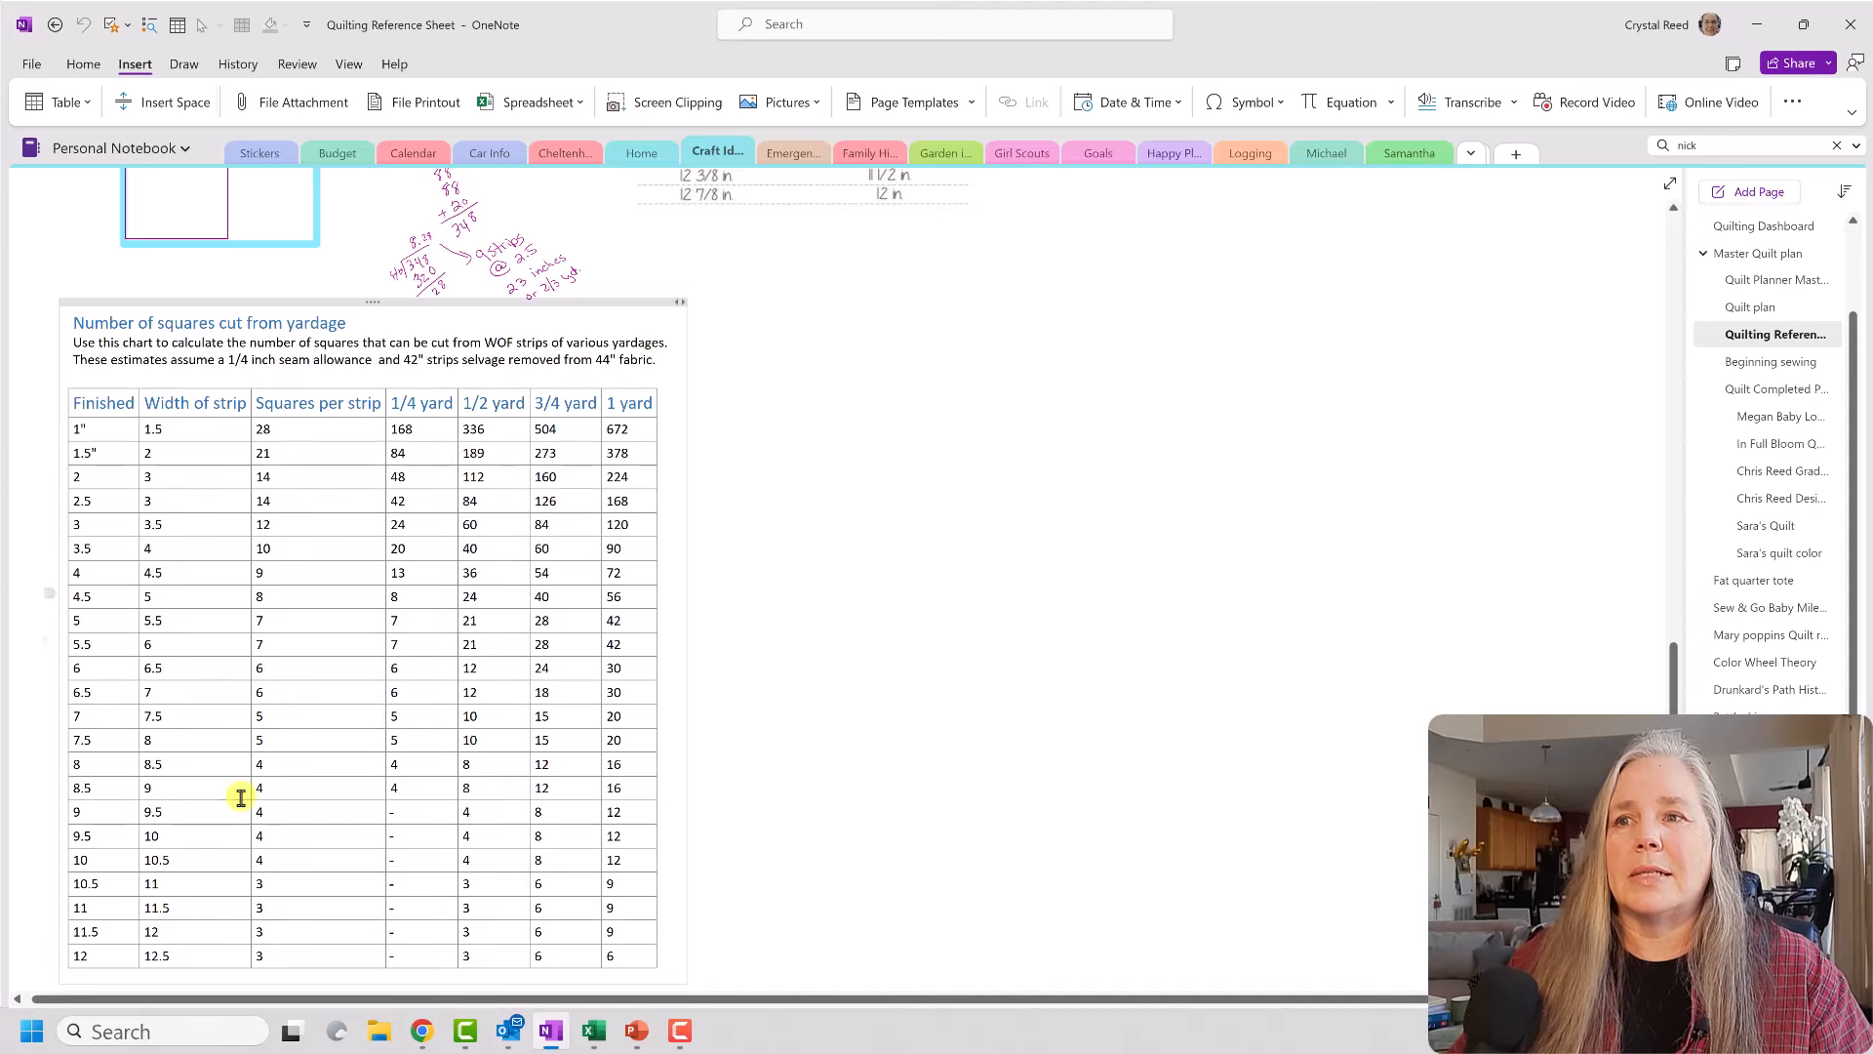
scroll(470, 854, "down", 1)
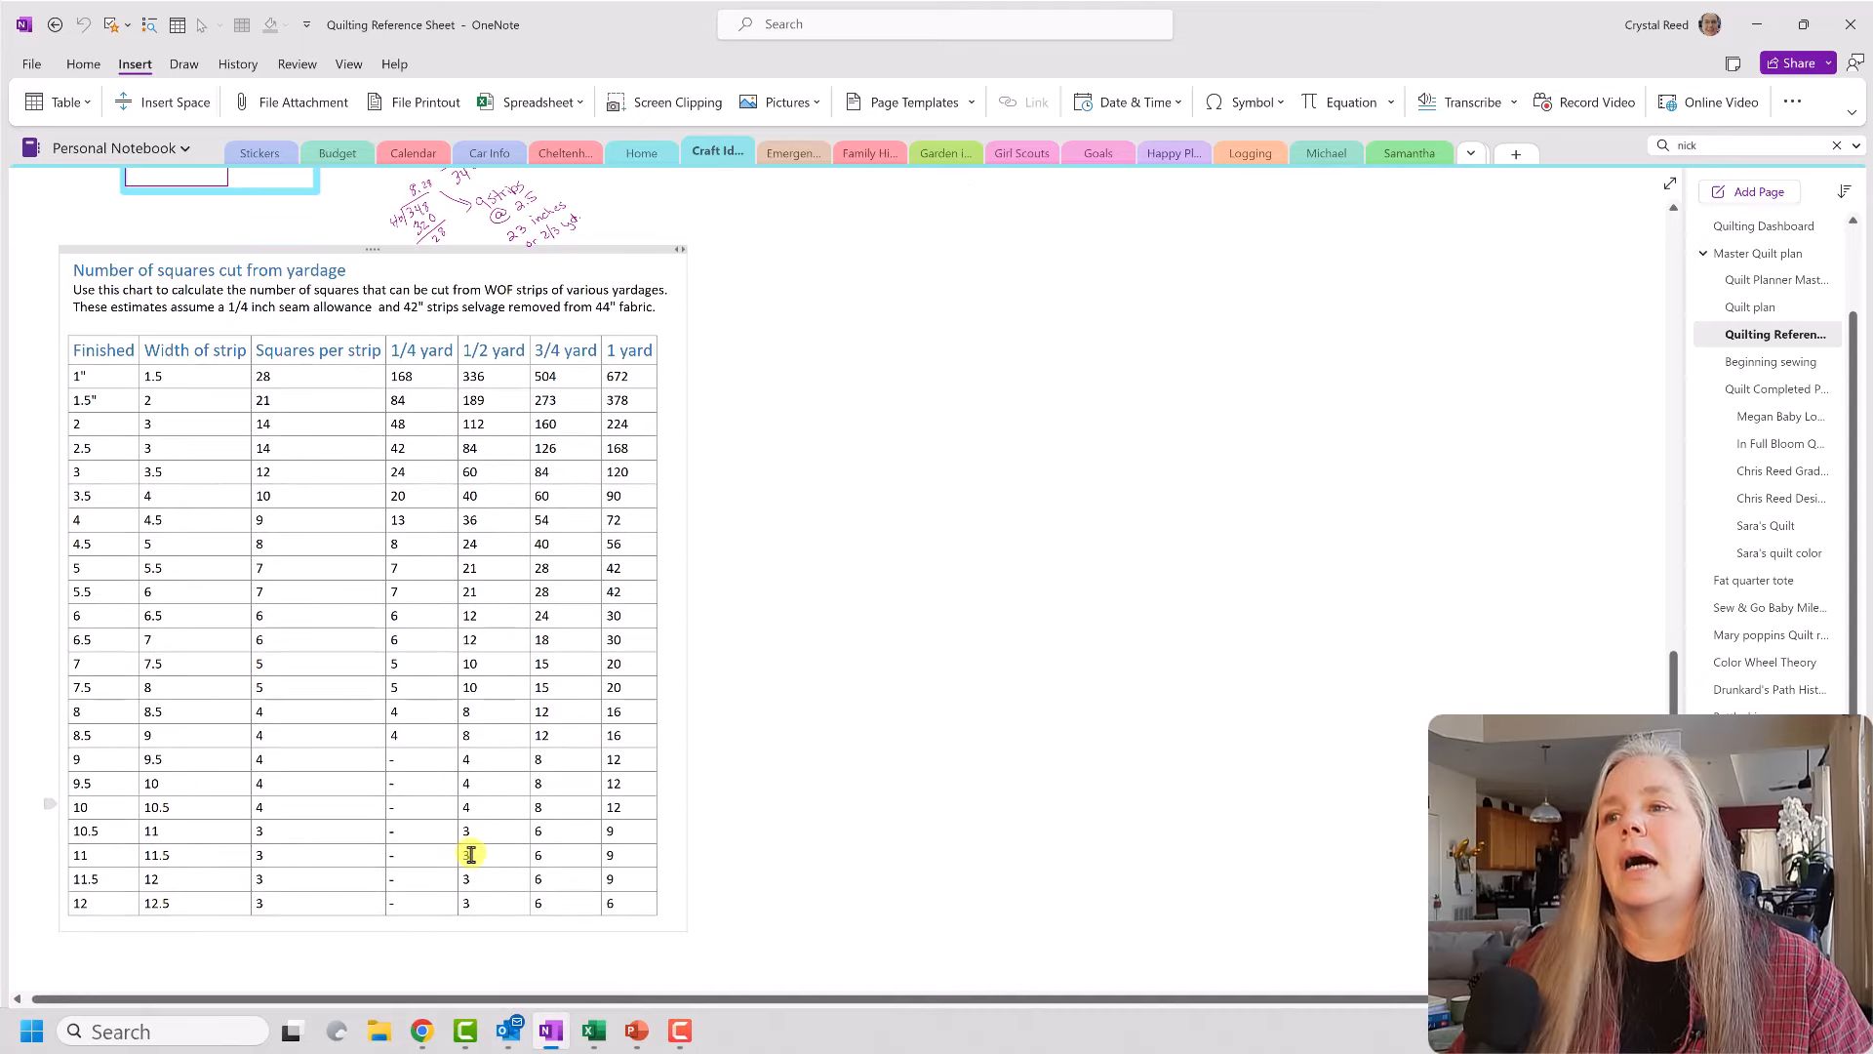
scroll(471, 854, "up", 8)
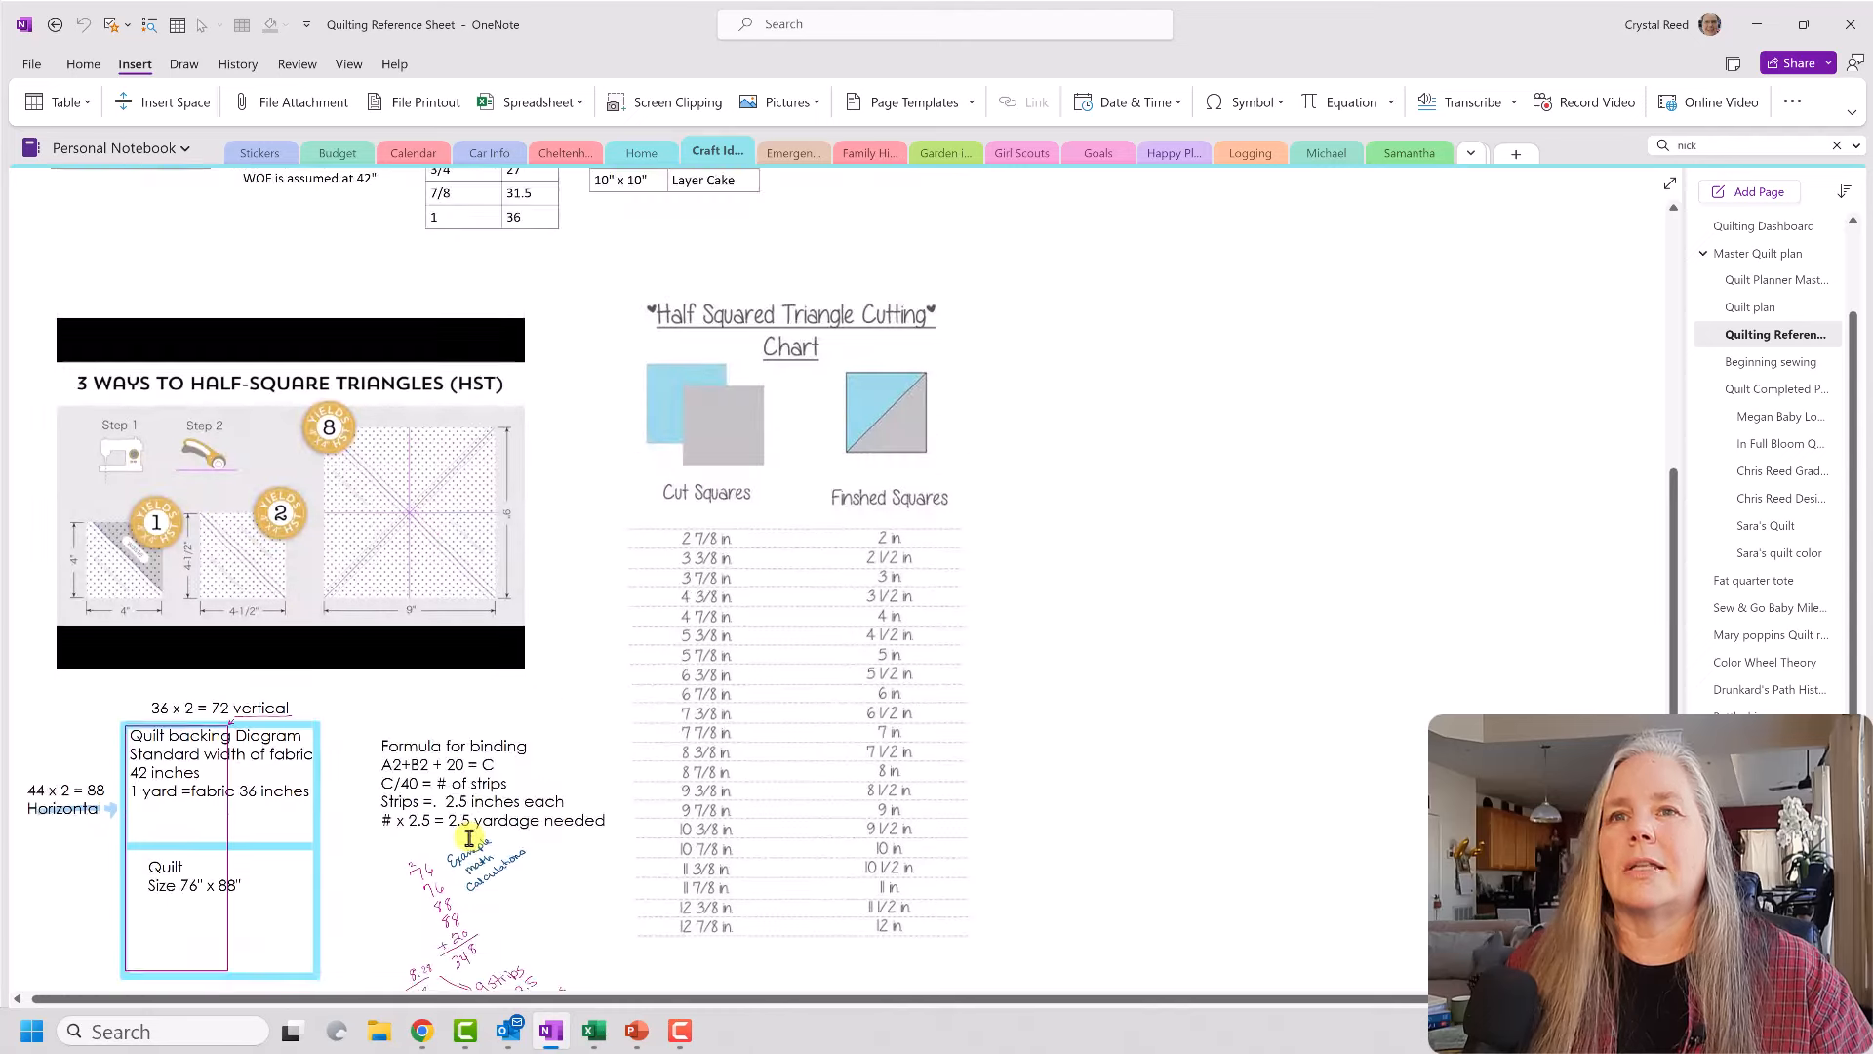
scroll(97, 223, "up", 3)
left_click(49, 25)
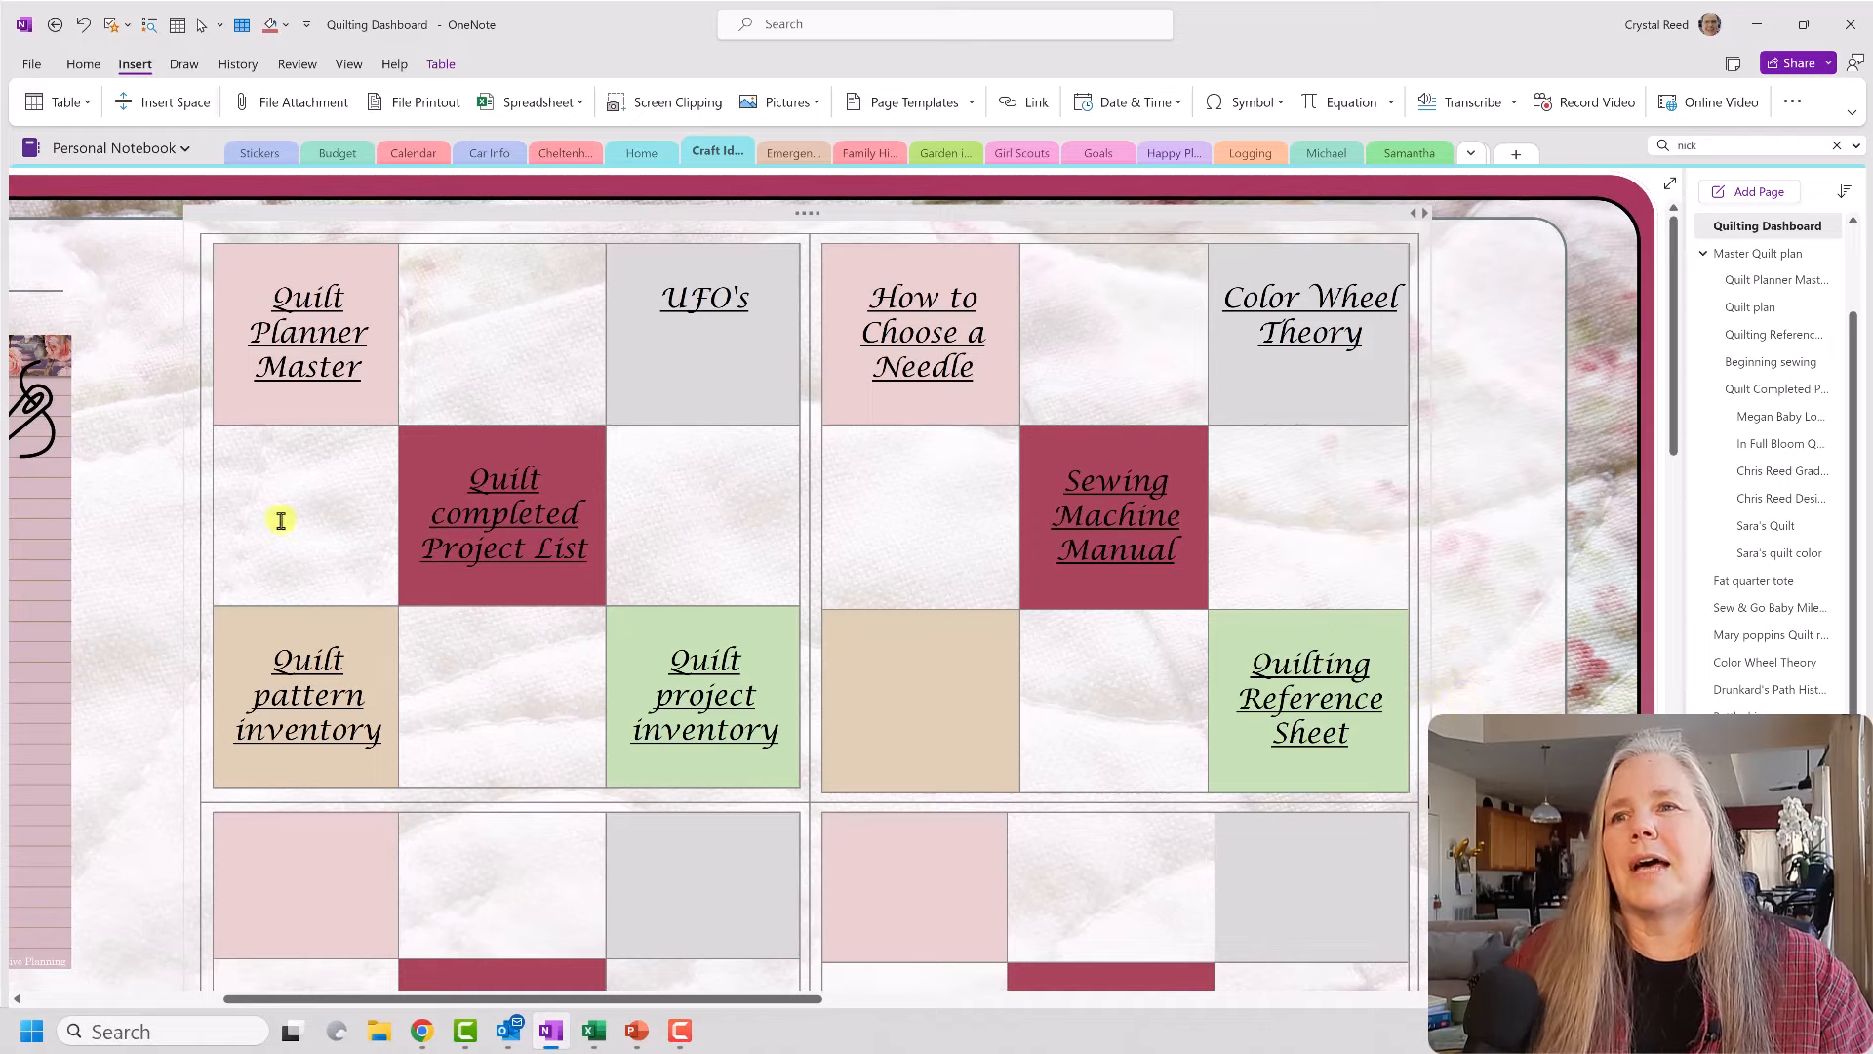
Step: Open the dashboard's UFO's link and review the Ongoing, Completed and Abandoned project tables on the inventory page
left_click(715, 305)
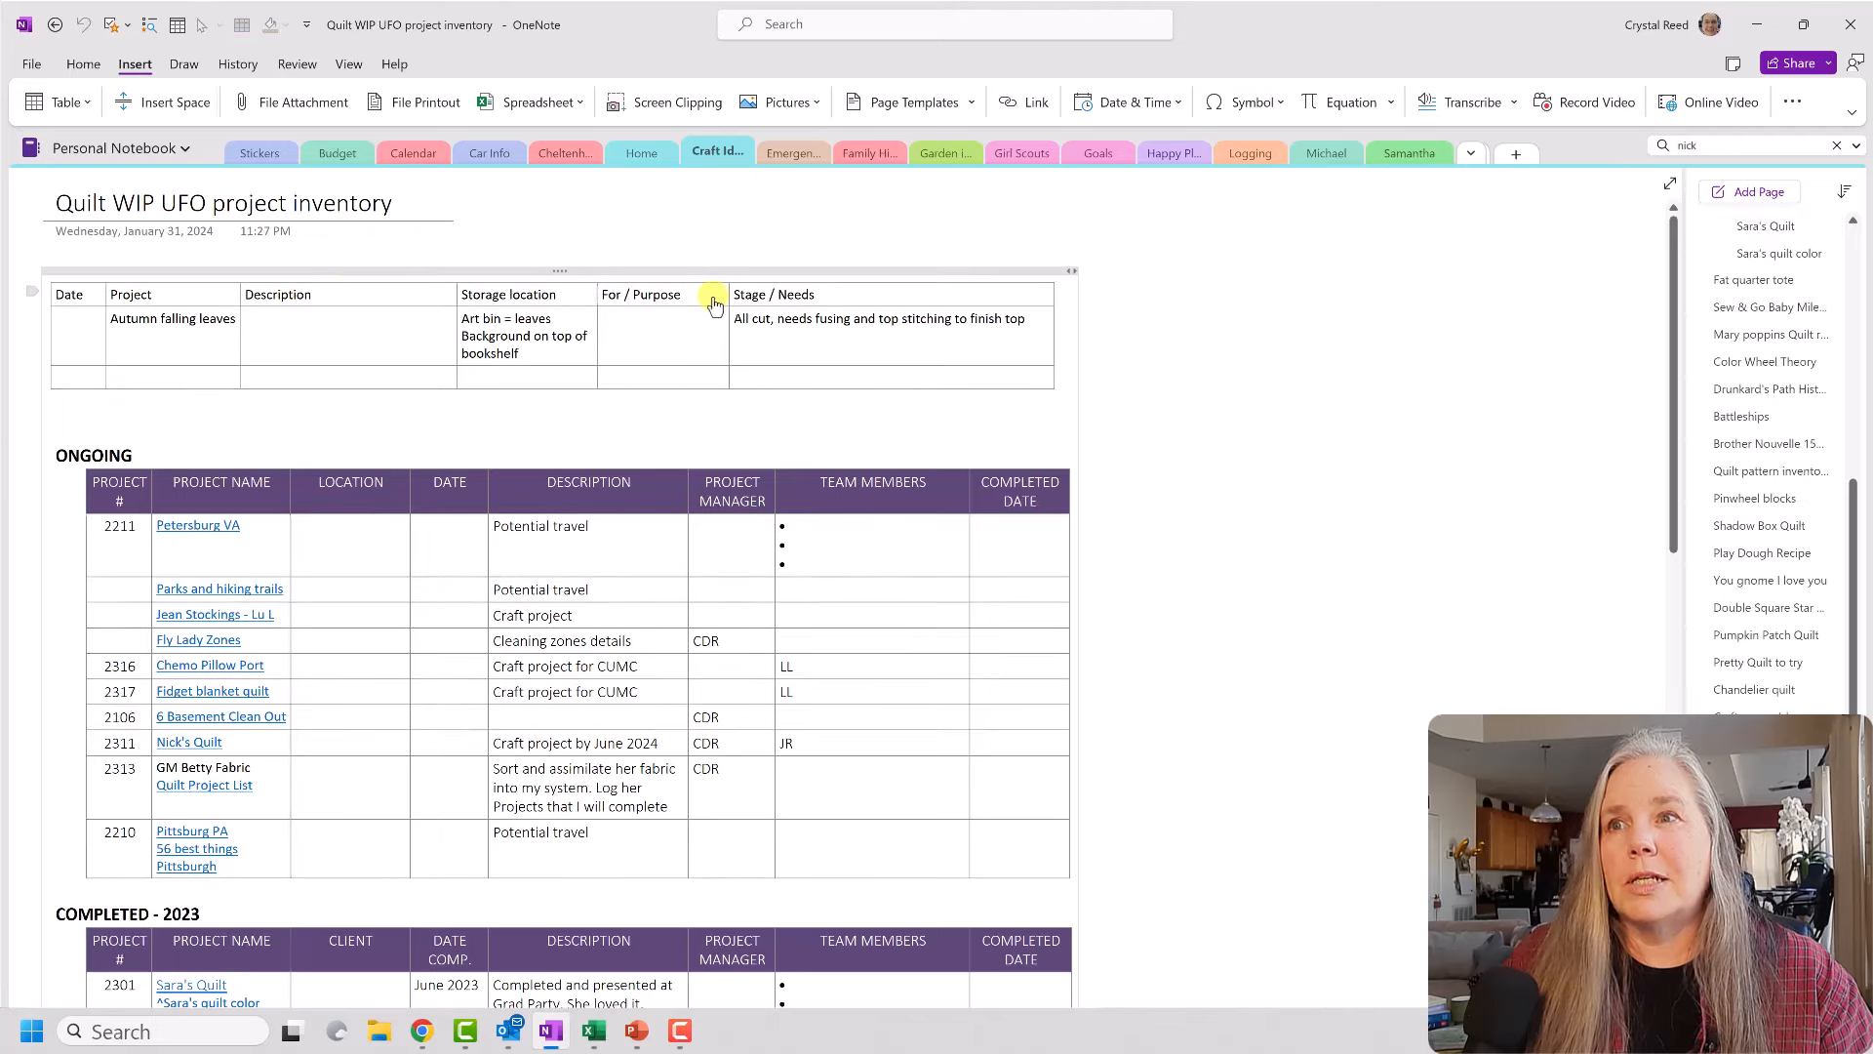
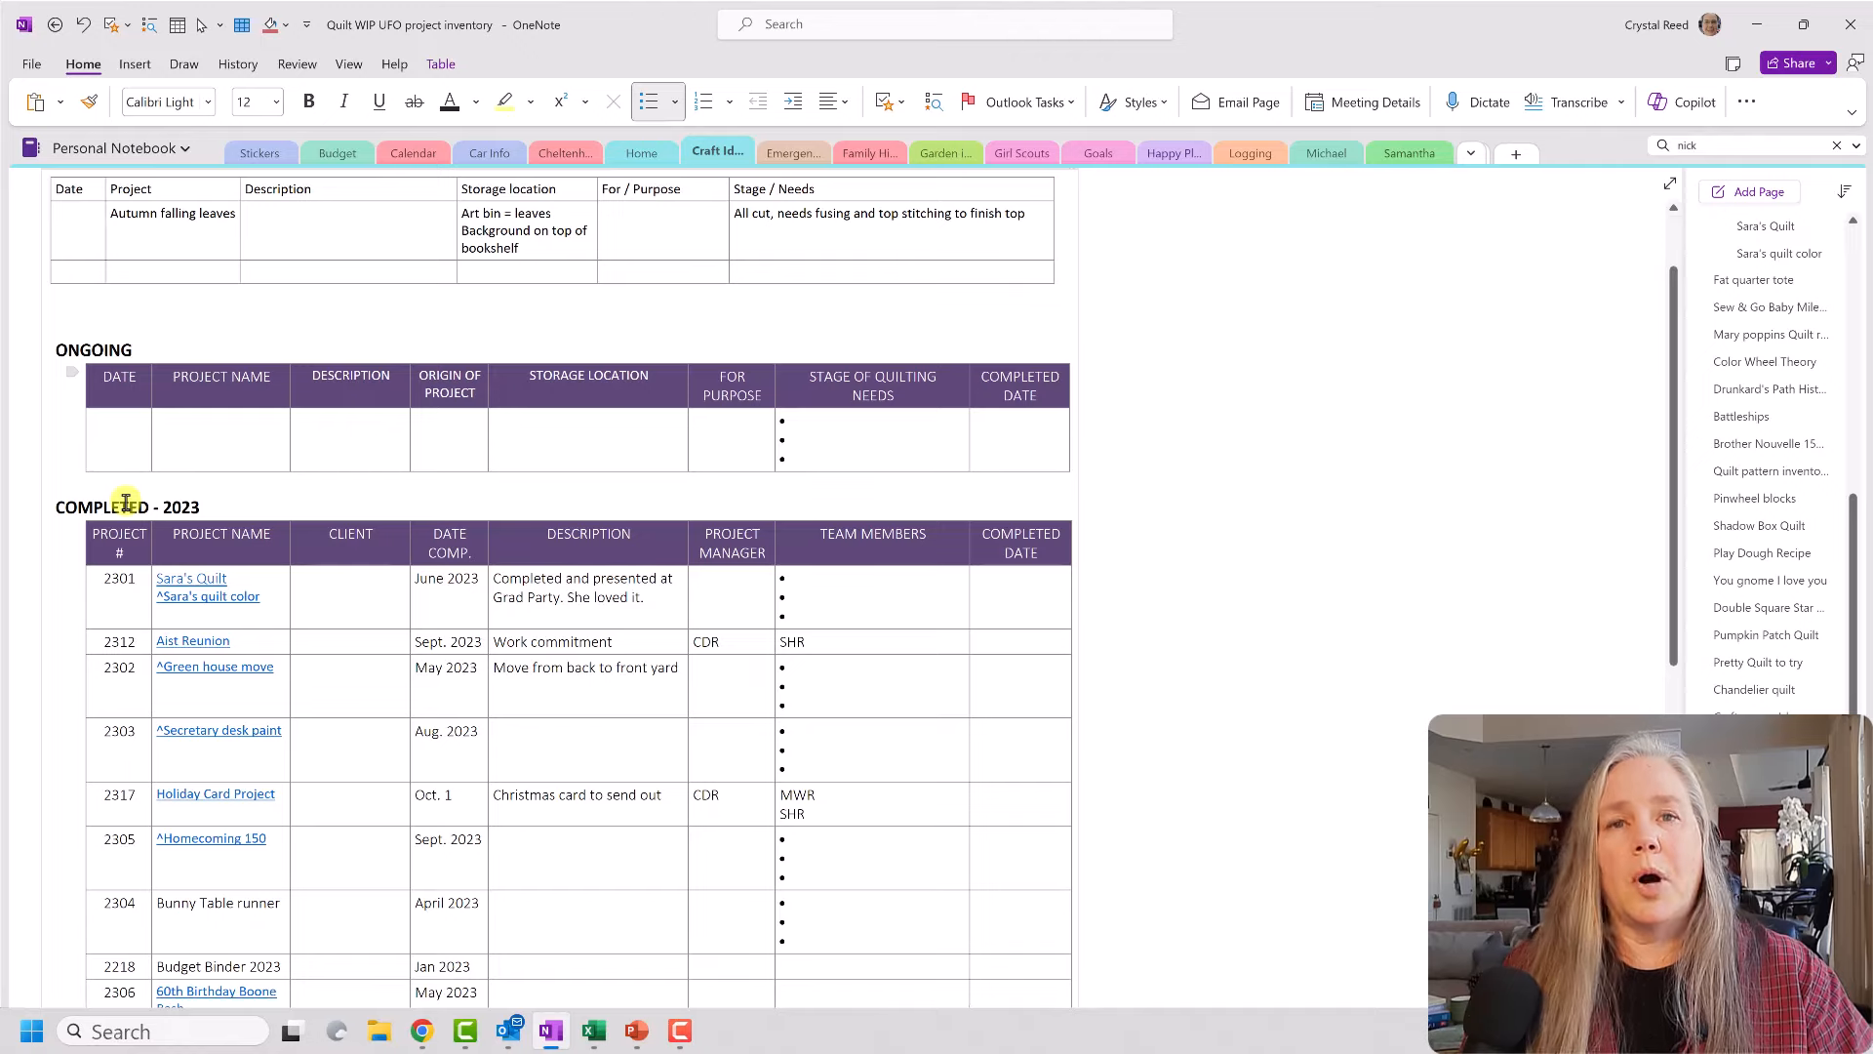
scroll(126, 502, "down", 2)
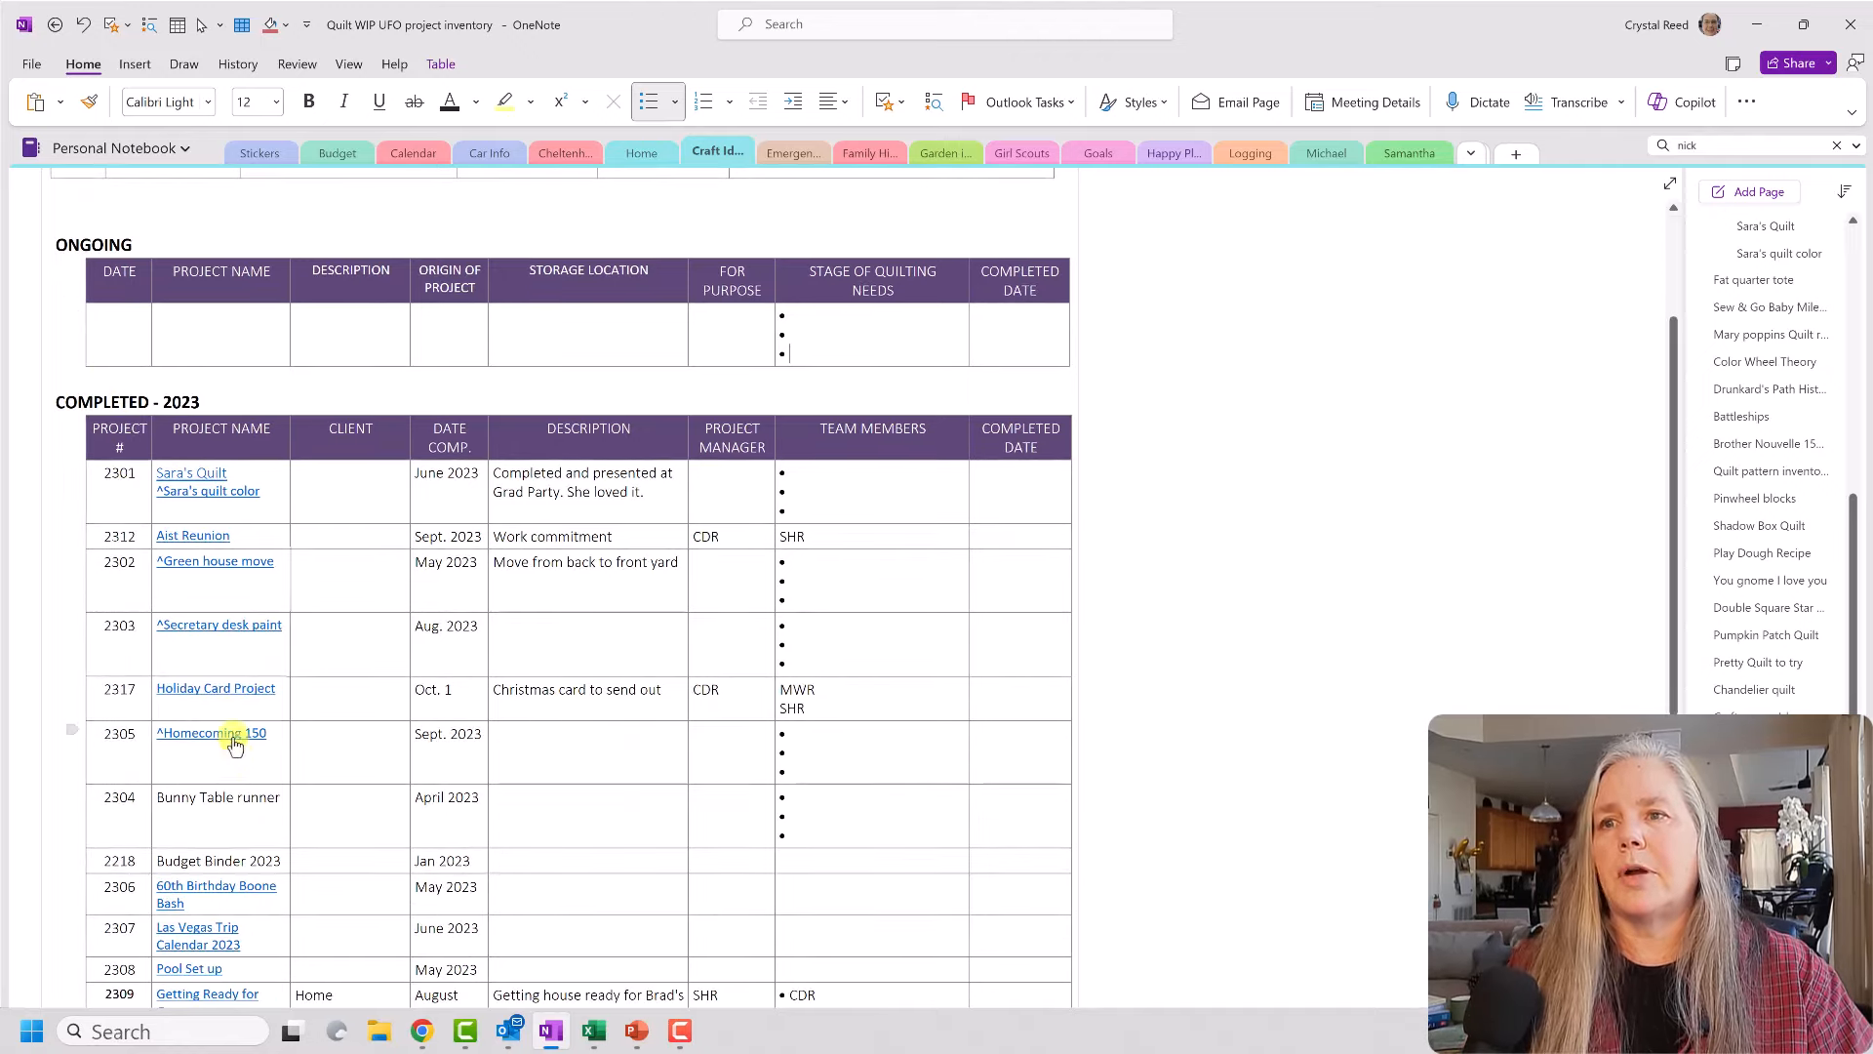
scroll(237, 751, "down", 2)
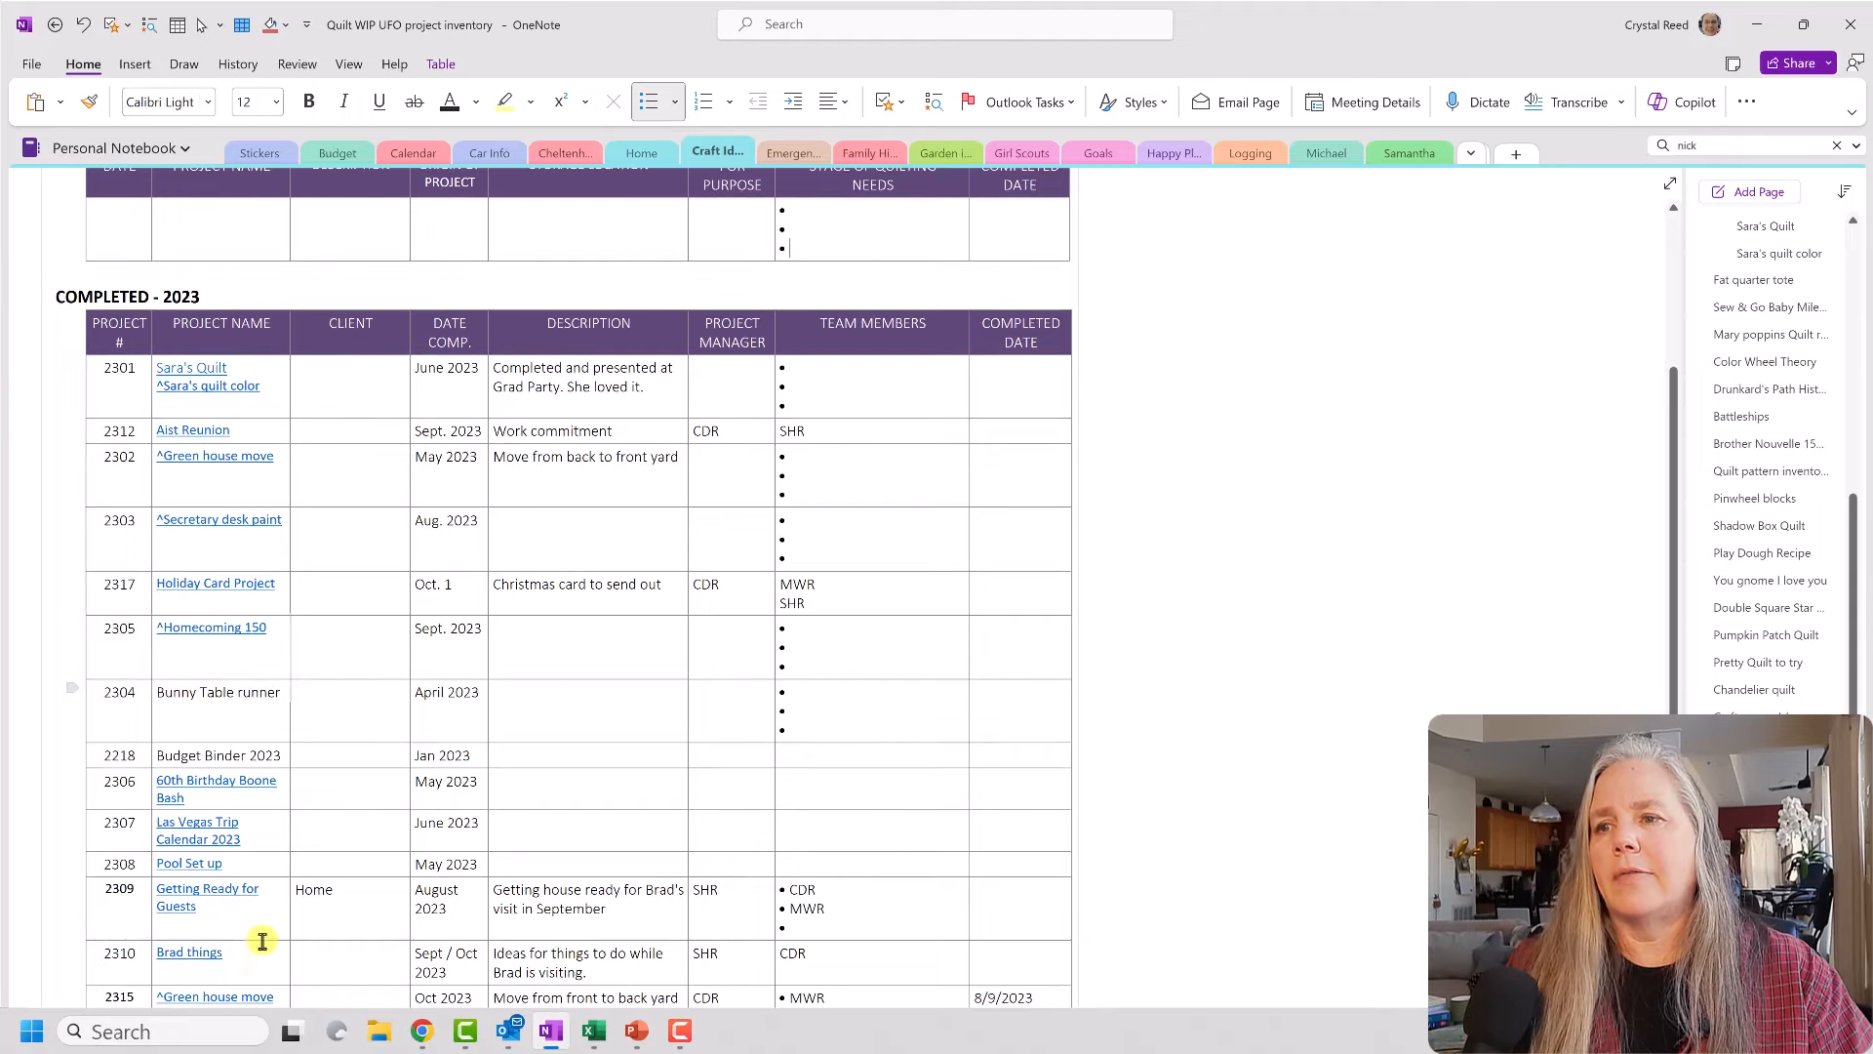
scroll(259, 936, "down", 5)
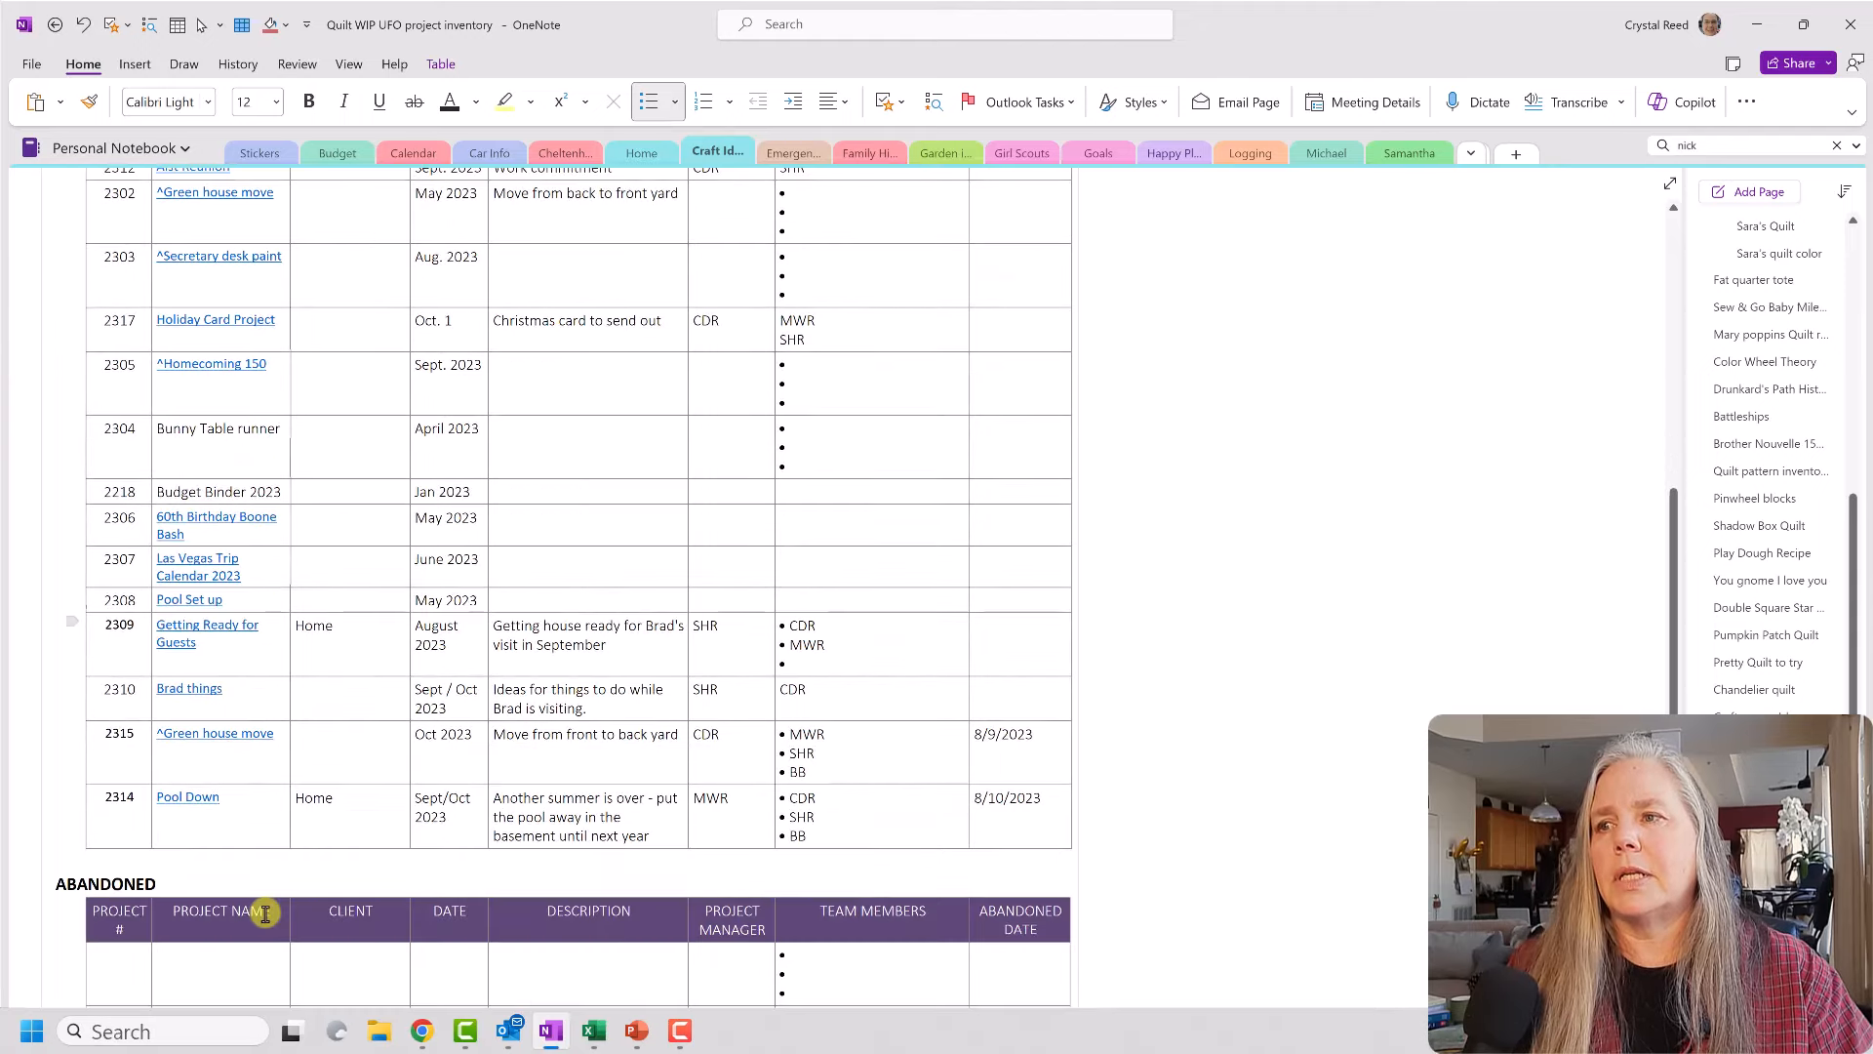
scroll(265, 912, "down", 2)
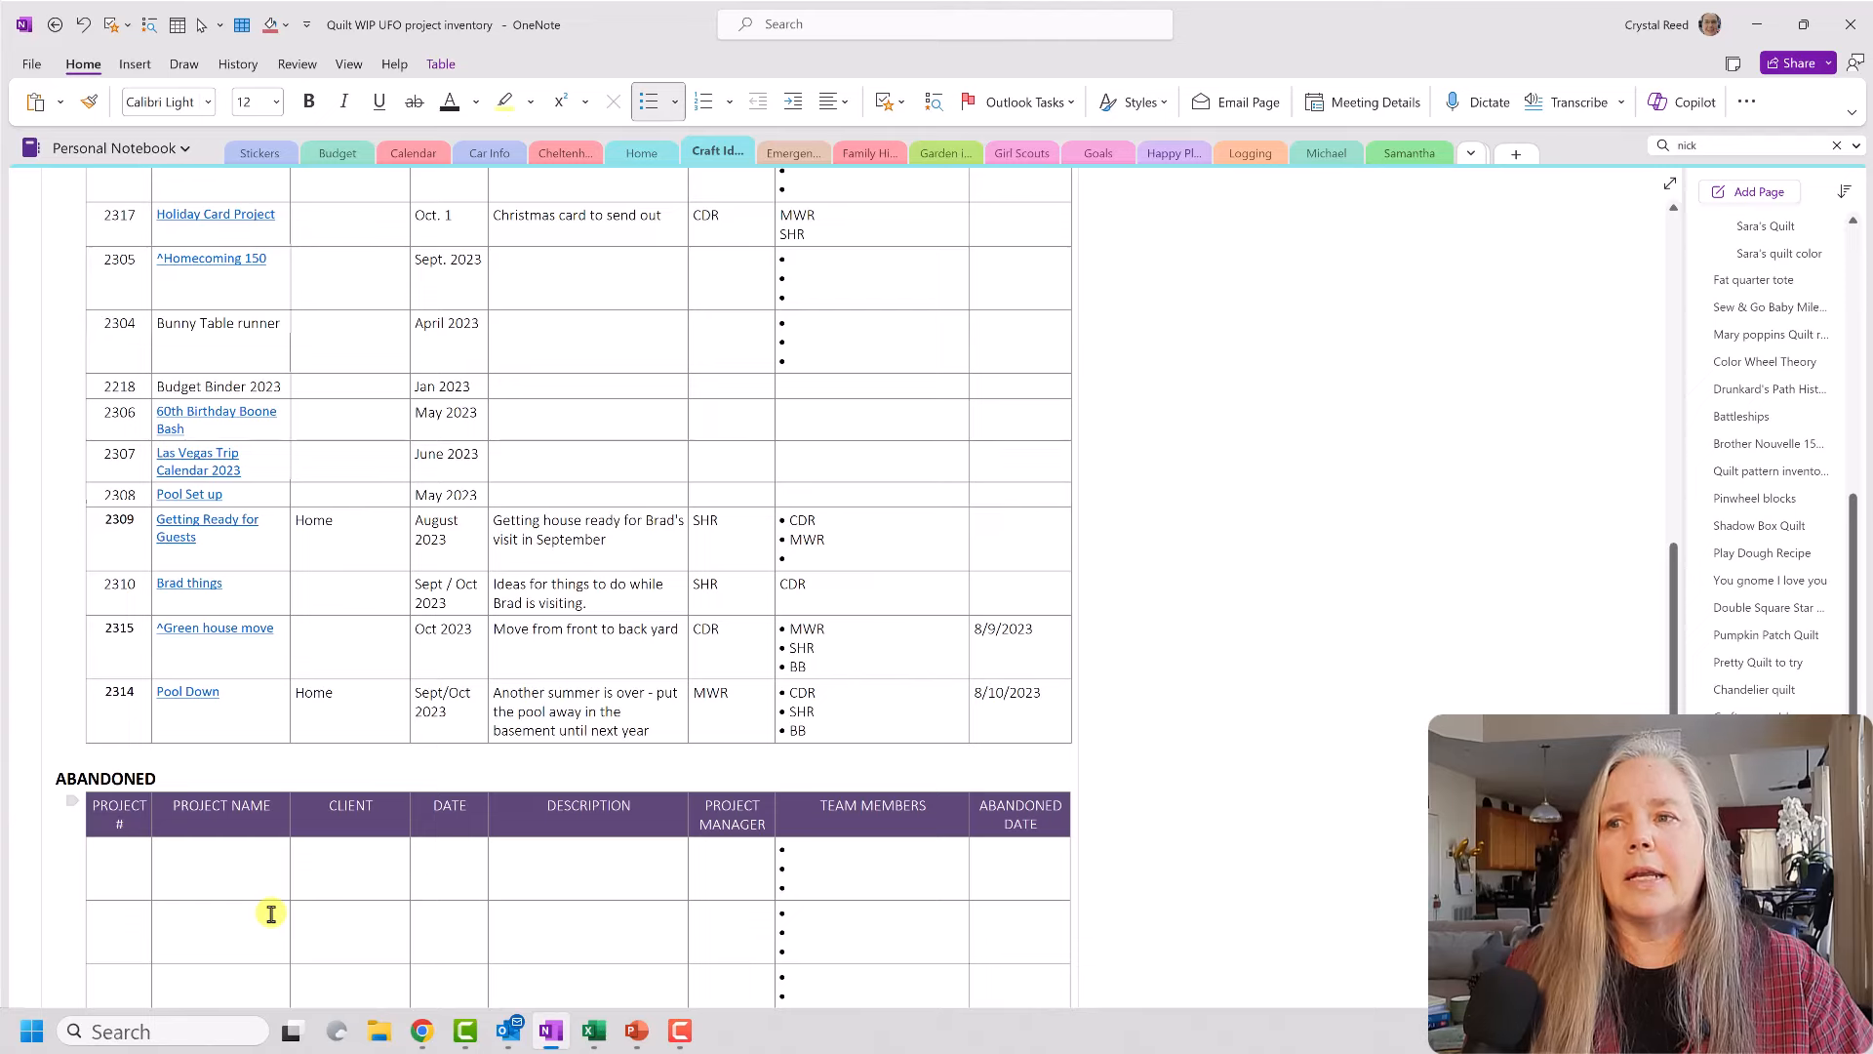
scroll(271, 914, "down", 2)
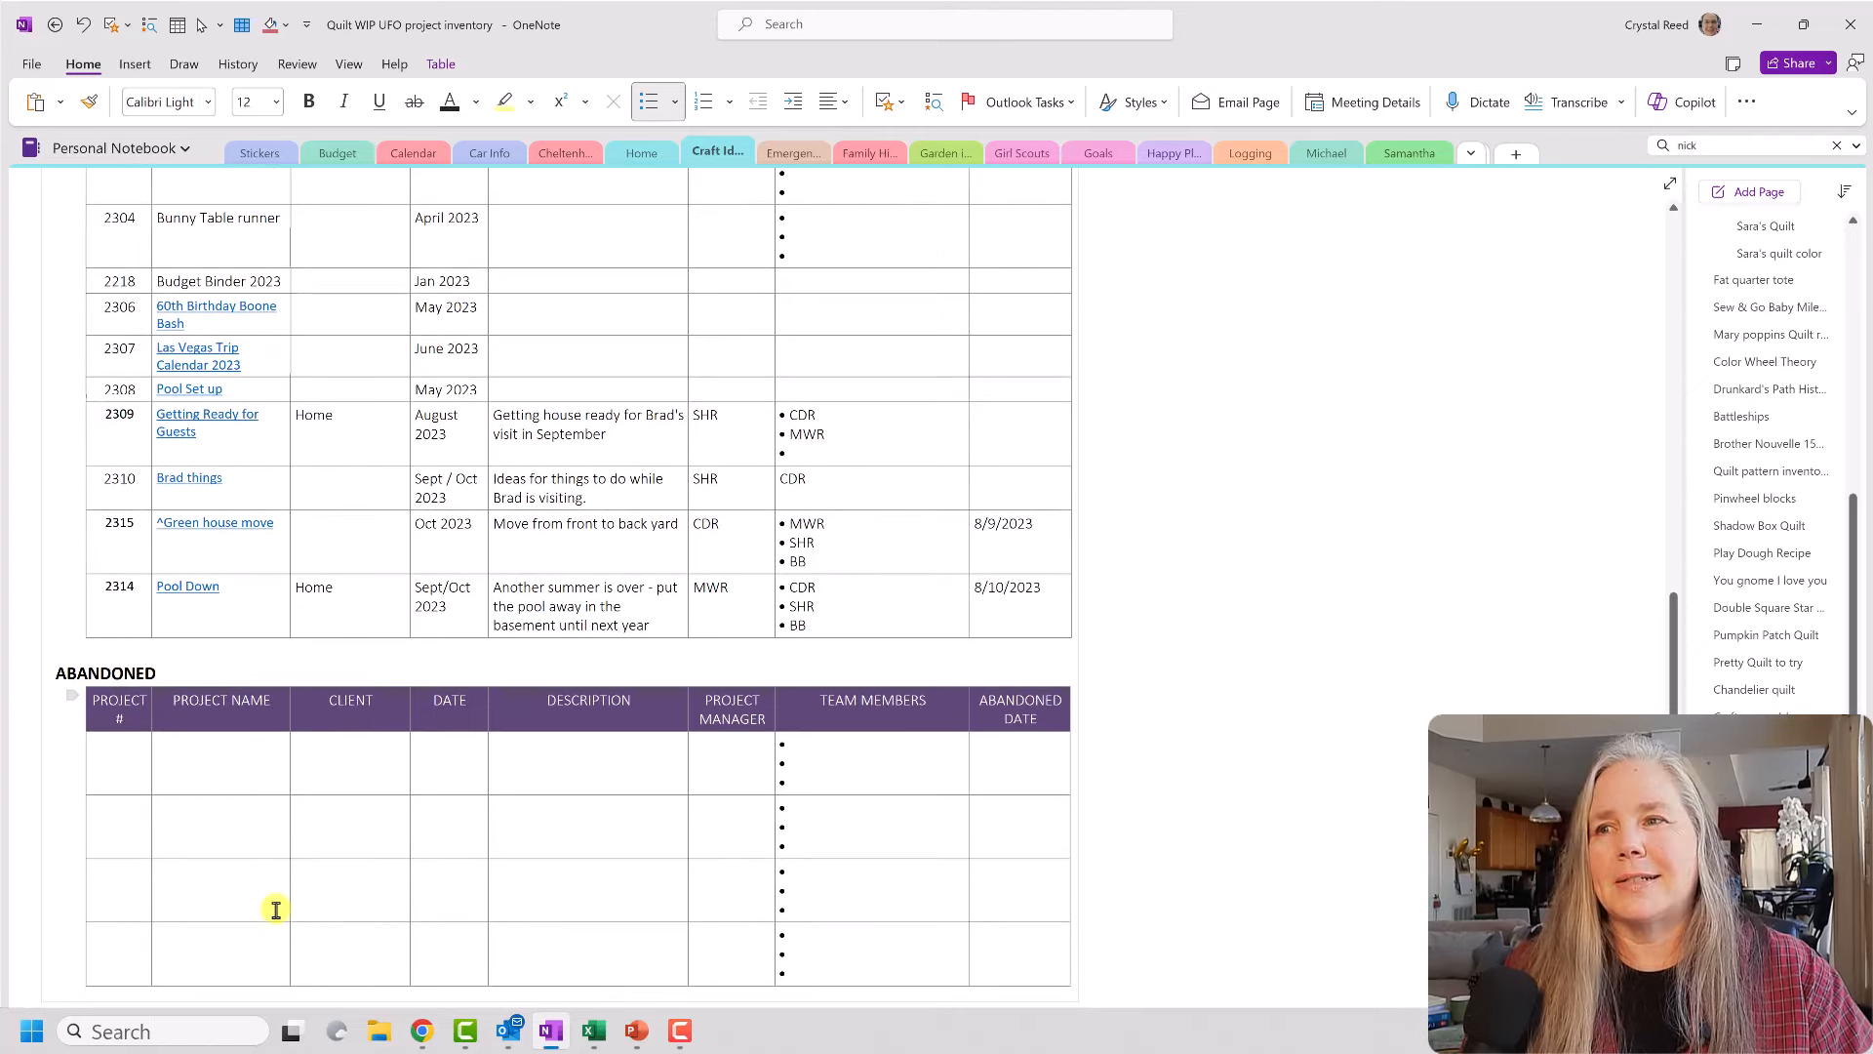
scroll(277, 909, "up", 6)
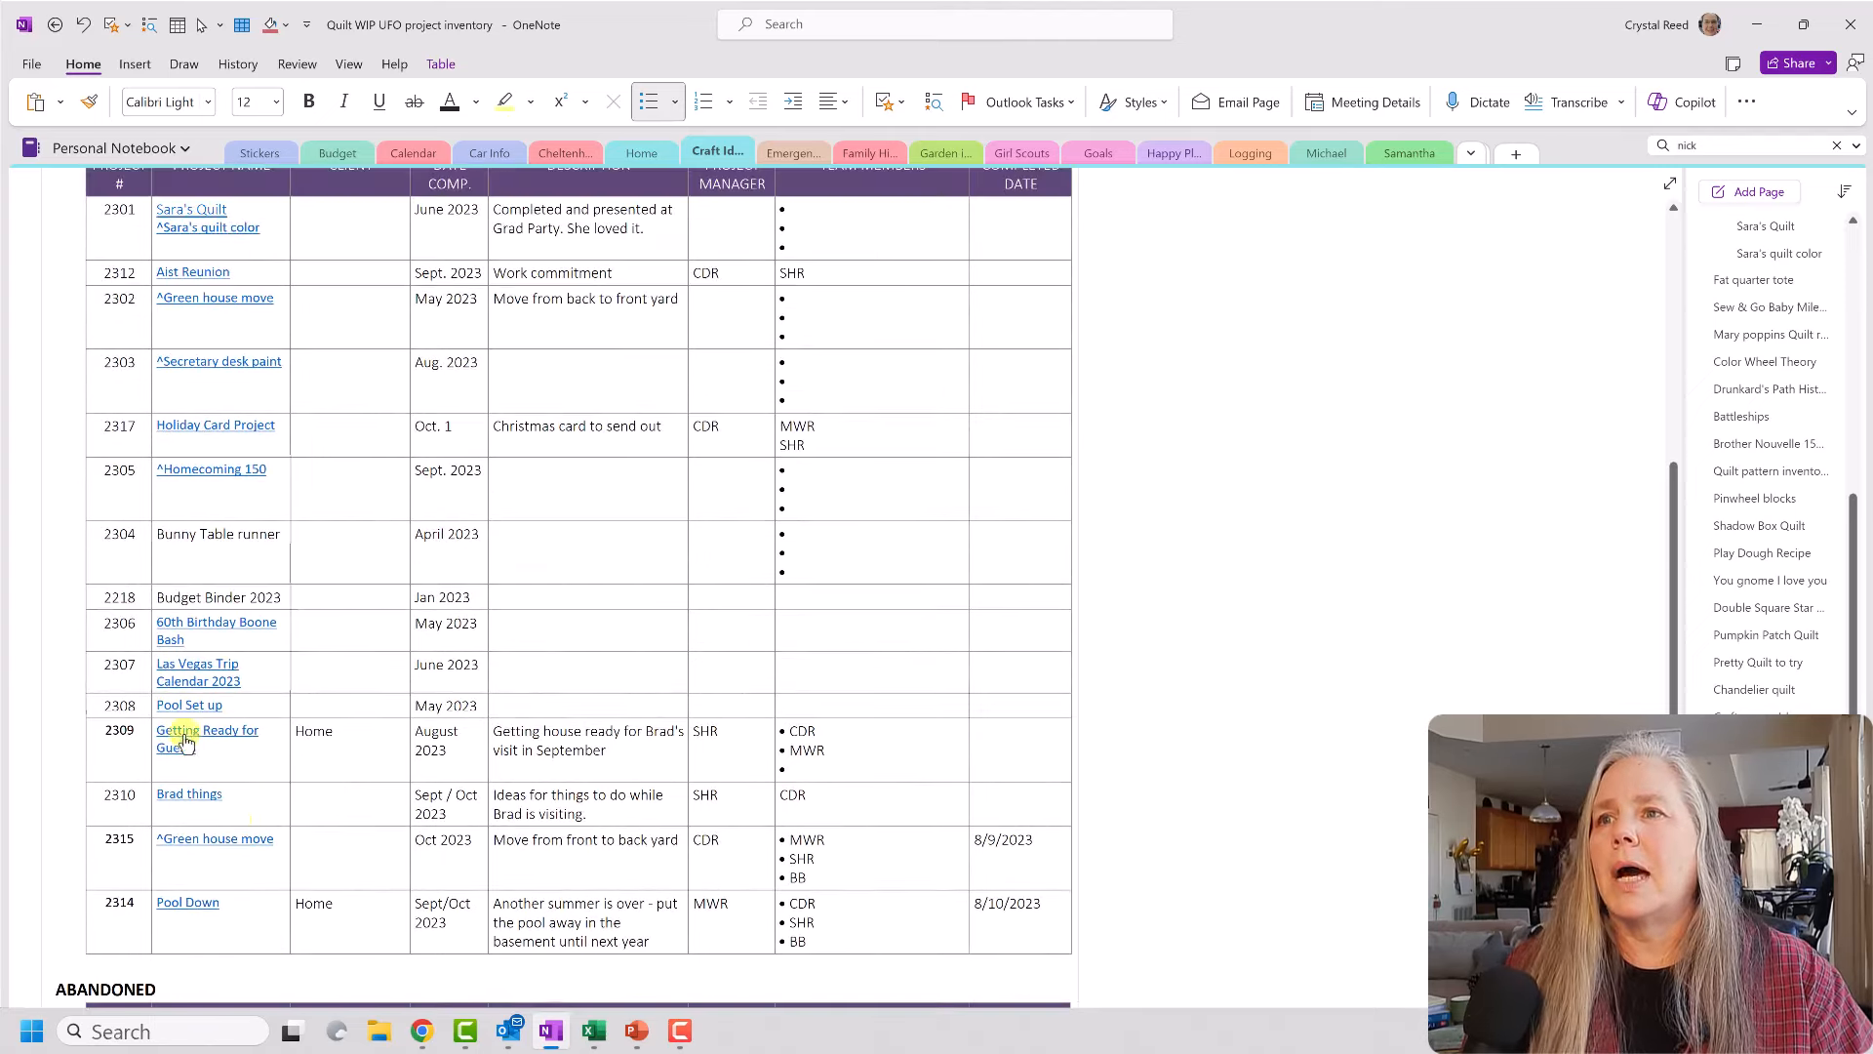
scroll(185, 741, "up", 4)
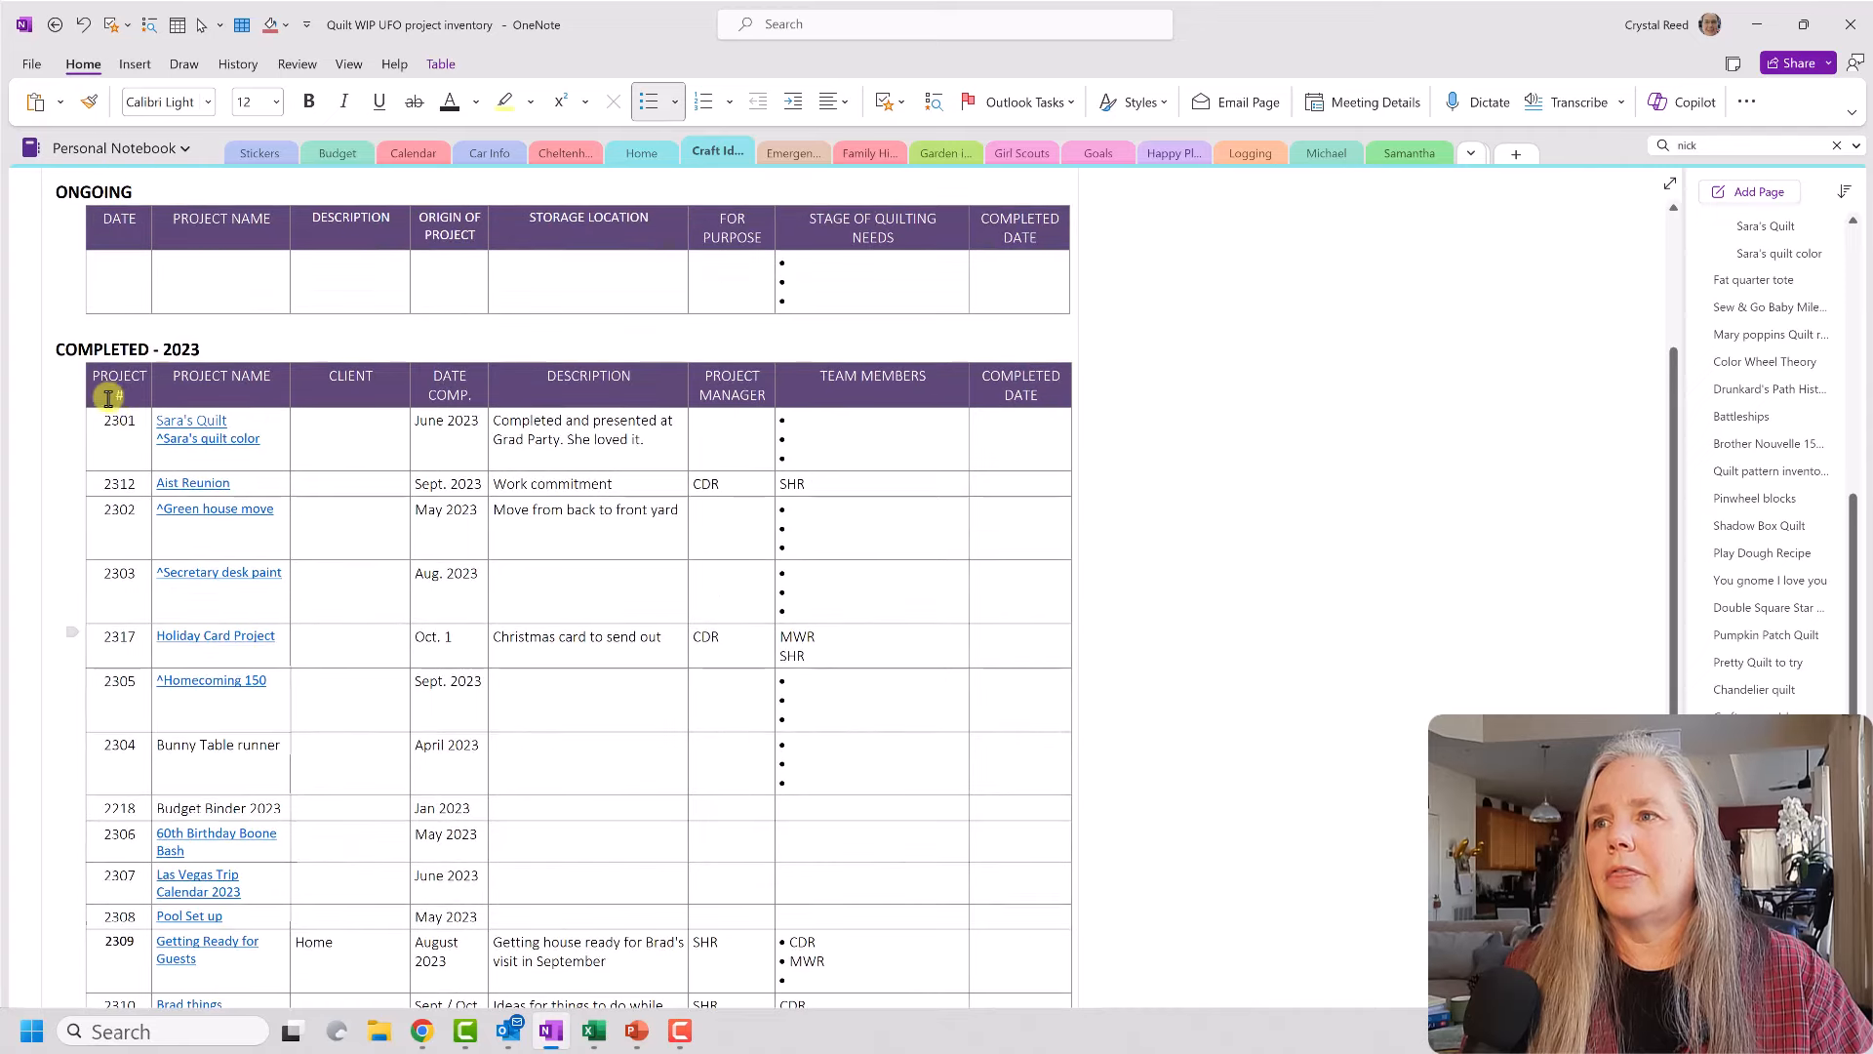
Step: Change the year in the Completed section heading to 2024
left_click(216, 351)
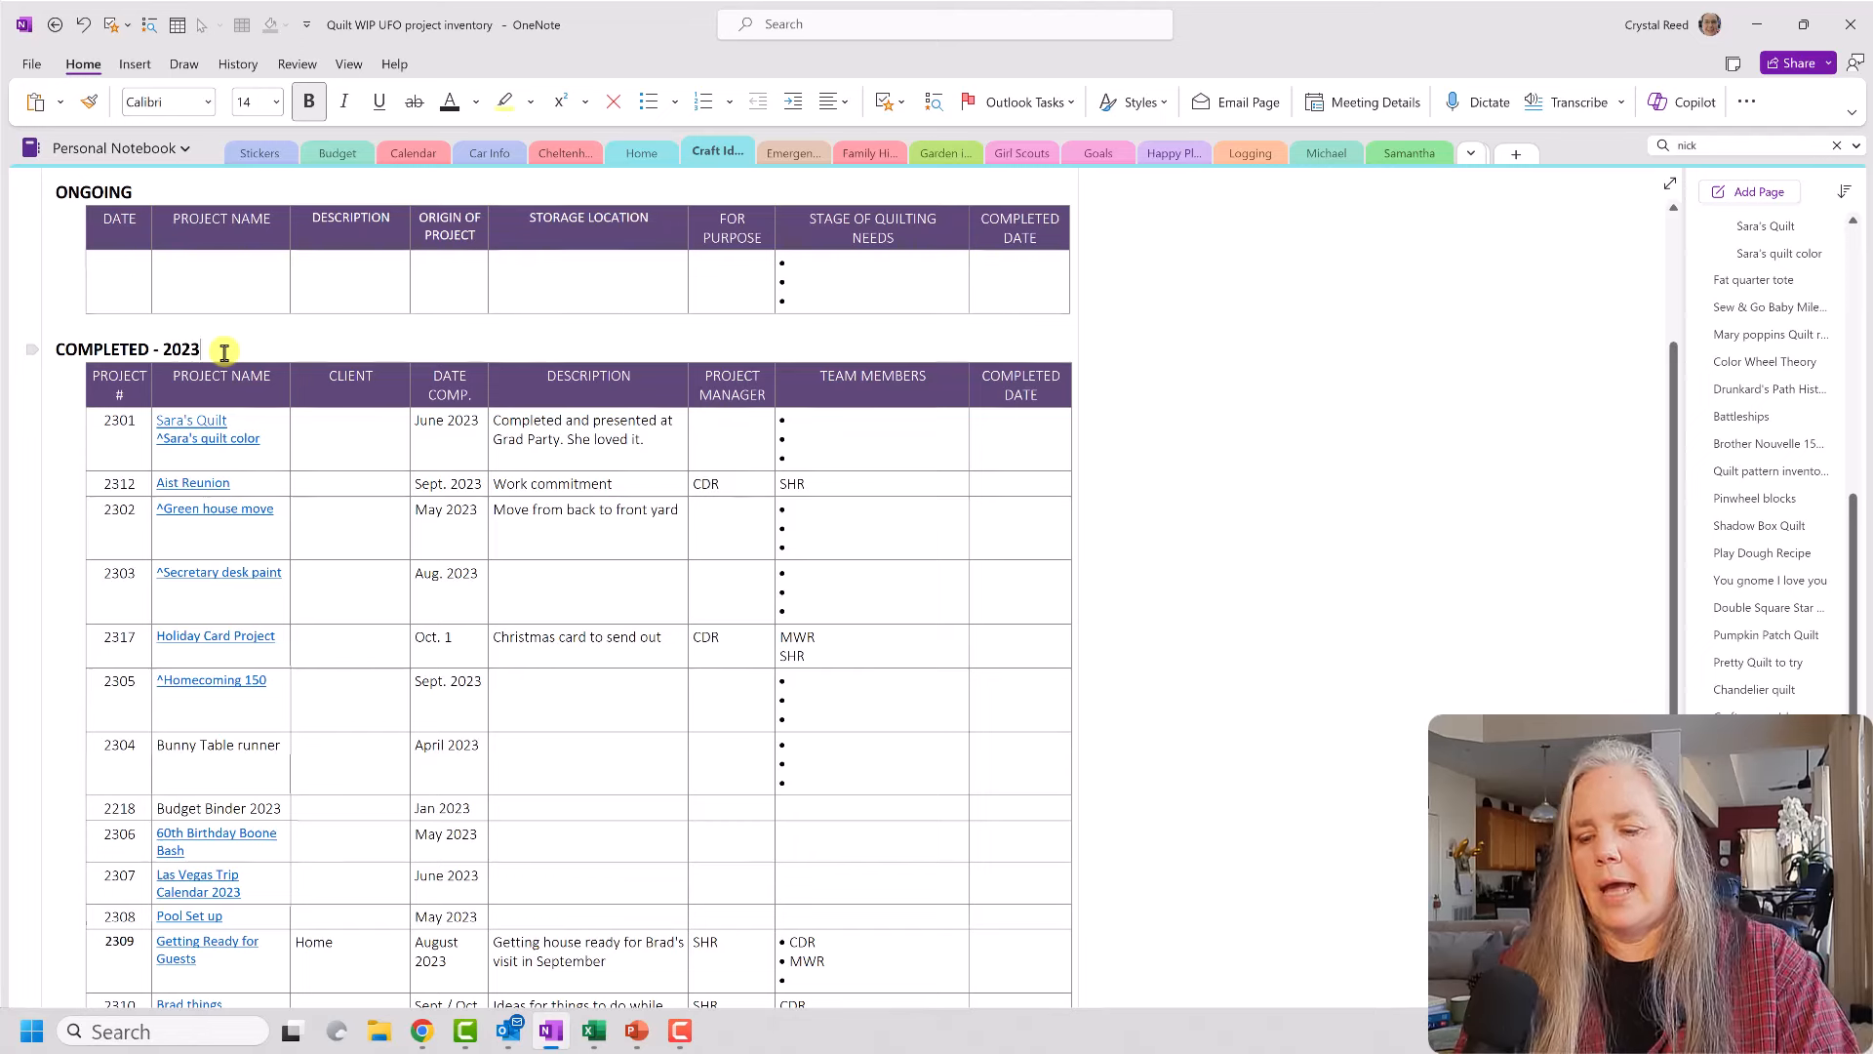
key("BackSpace")
type("4")
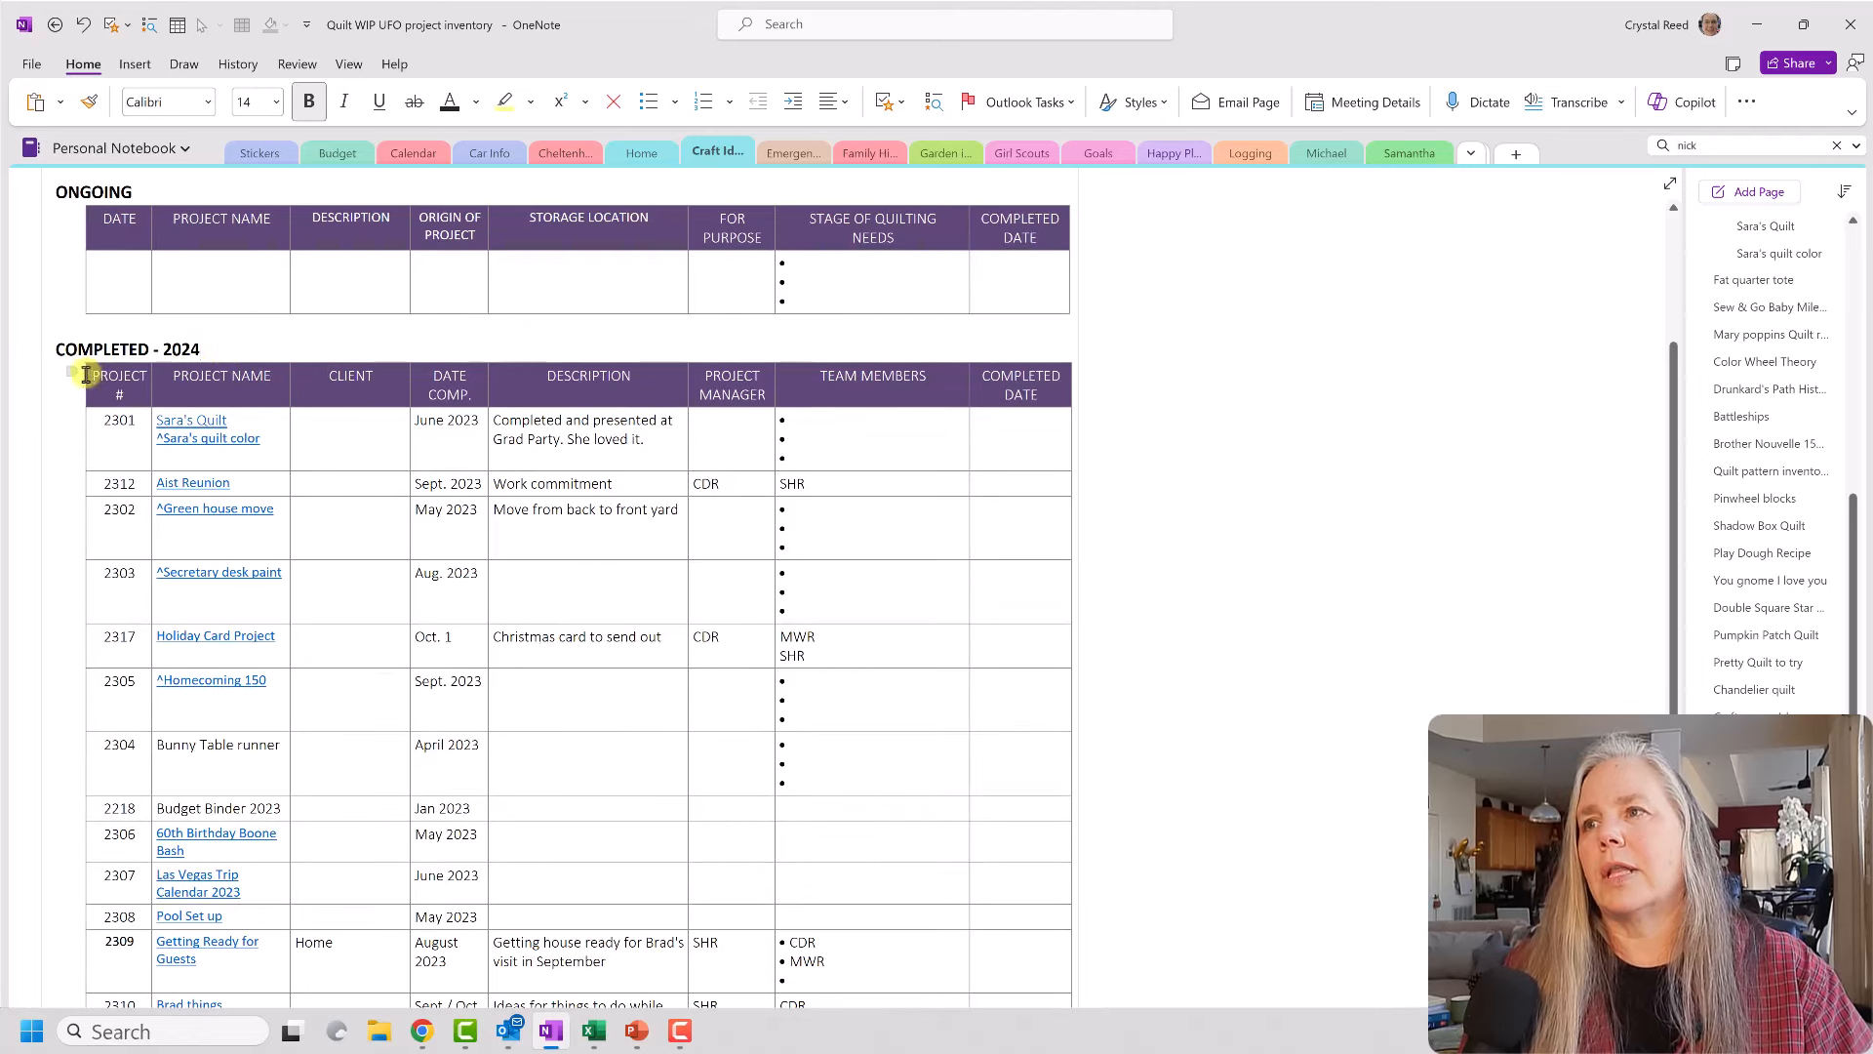
Step: Delete the entire project table under the Completed - 2024 heading, from its header row through the Pool Down row
left_click(73, 371)
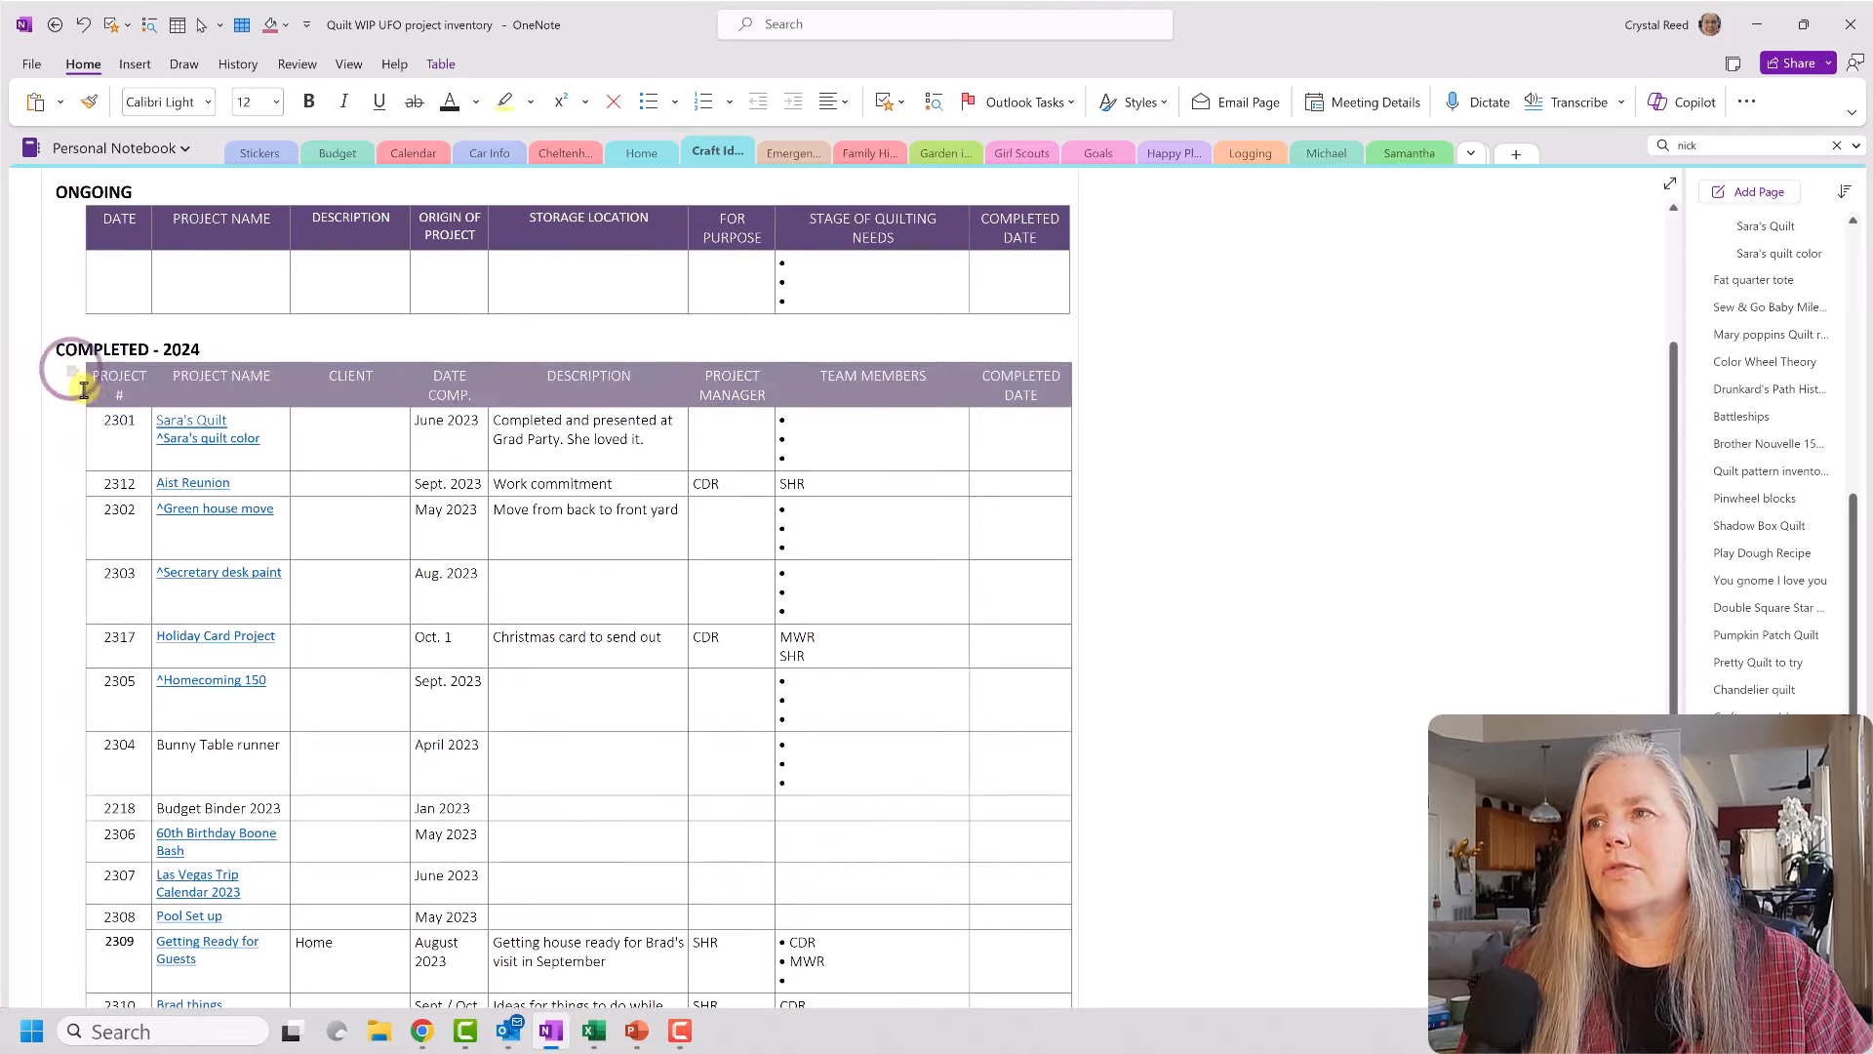
right_click(174, 393)
left_click_drag(95, 377, 982, 966)
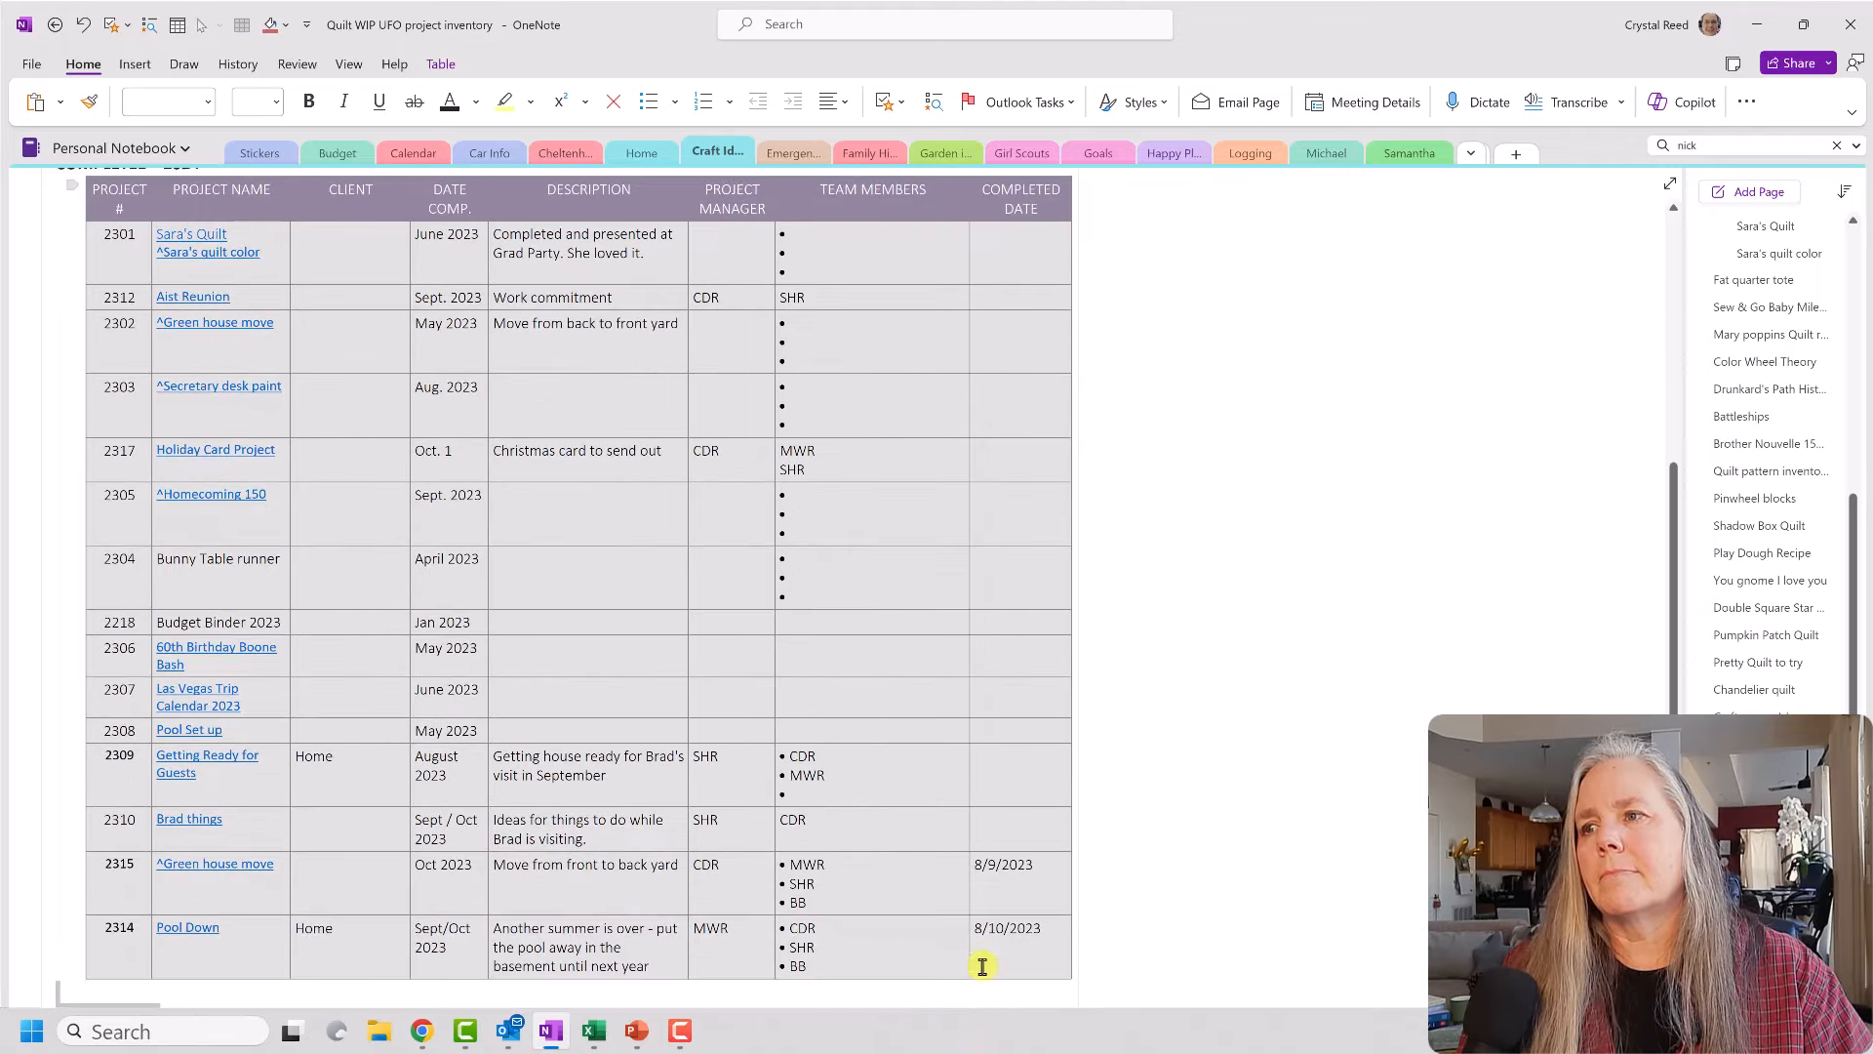
left_click_drag(993, 860, 1038, 824)
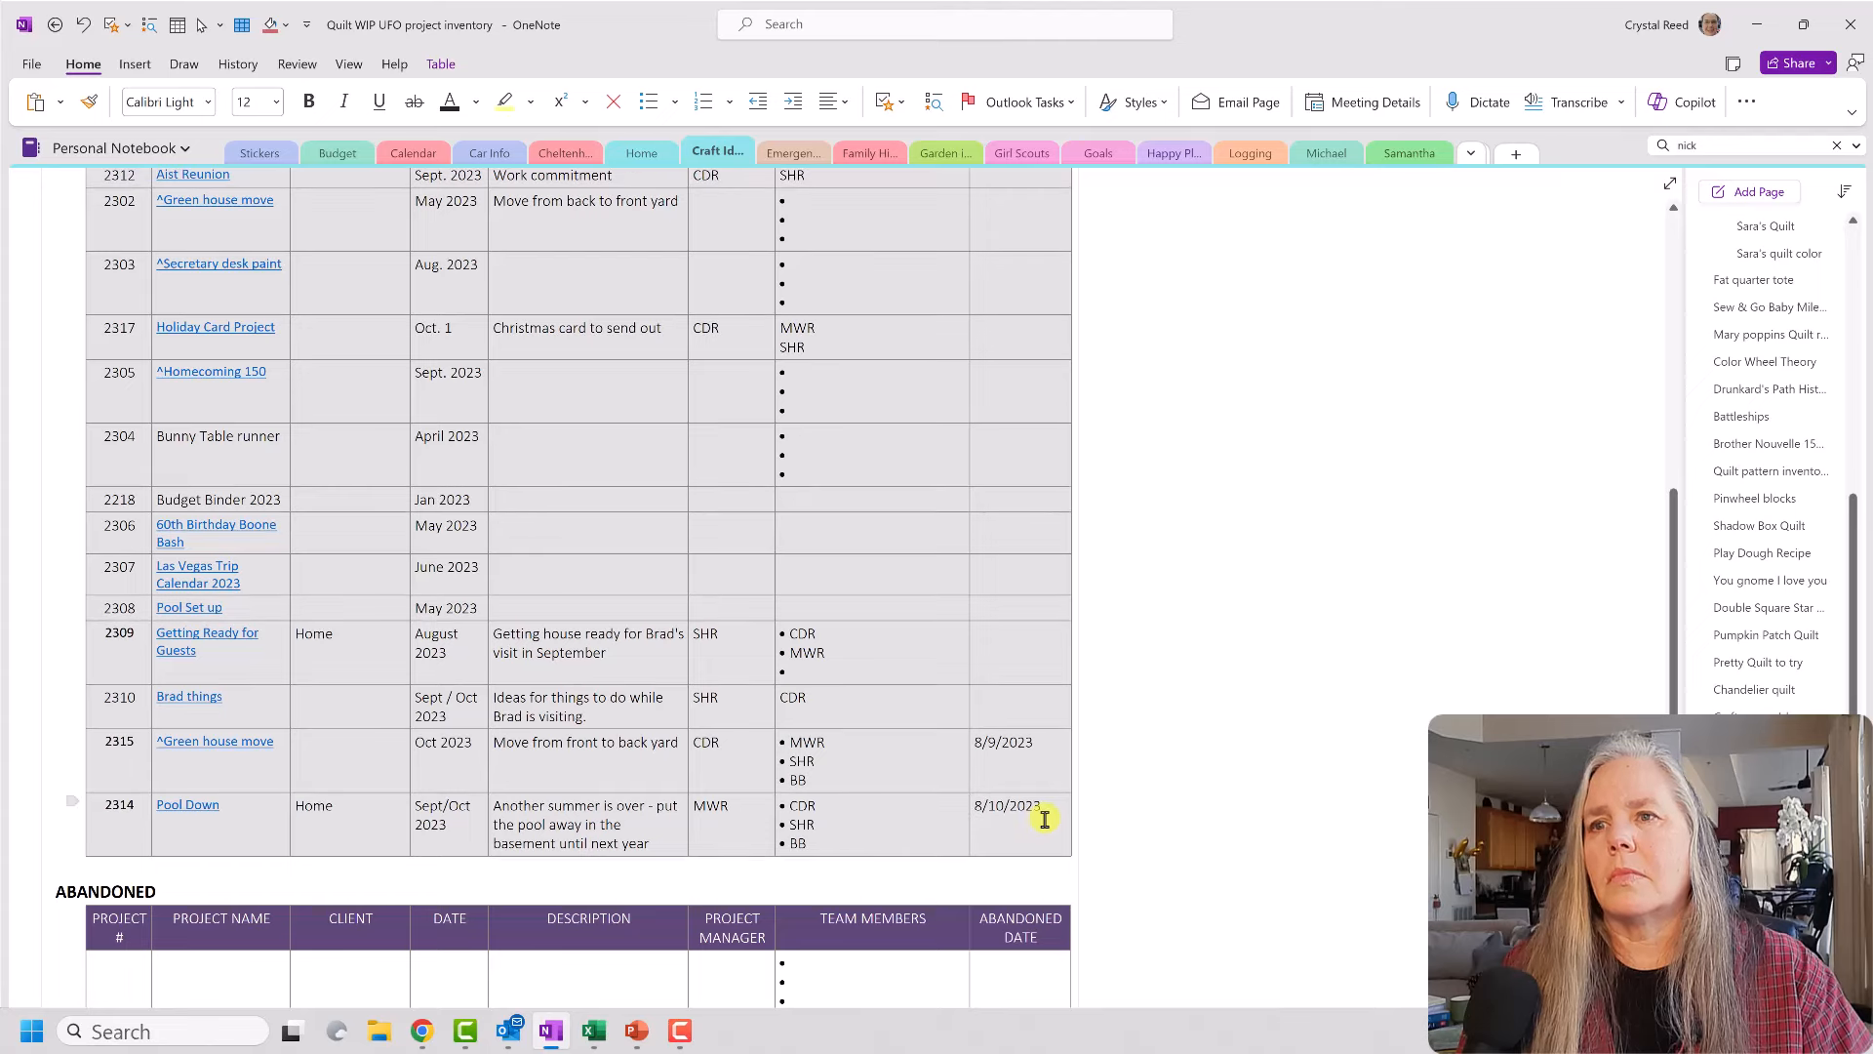
key("Delete")
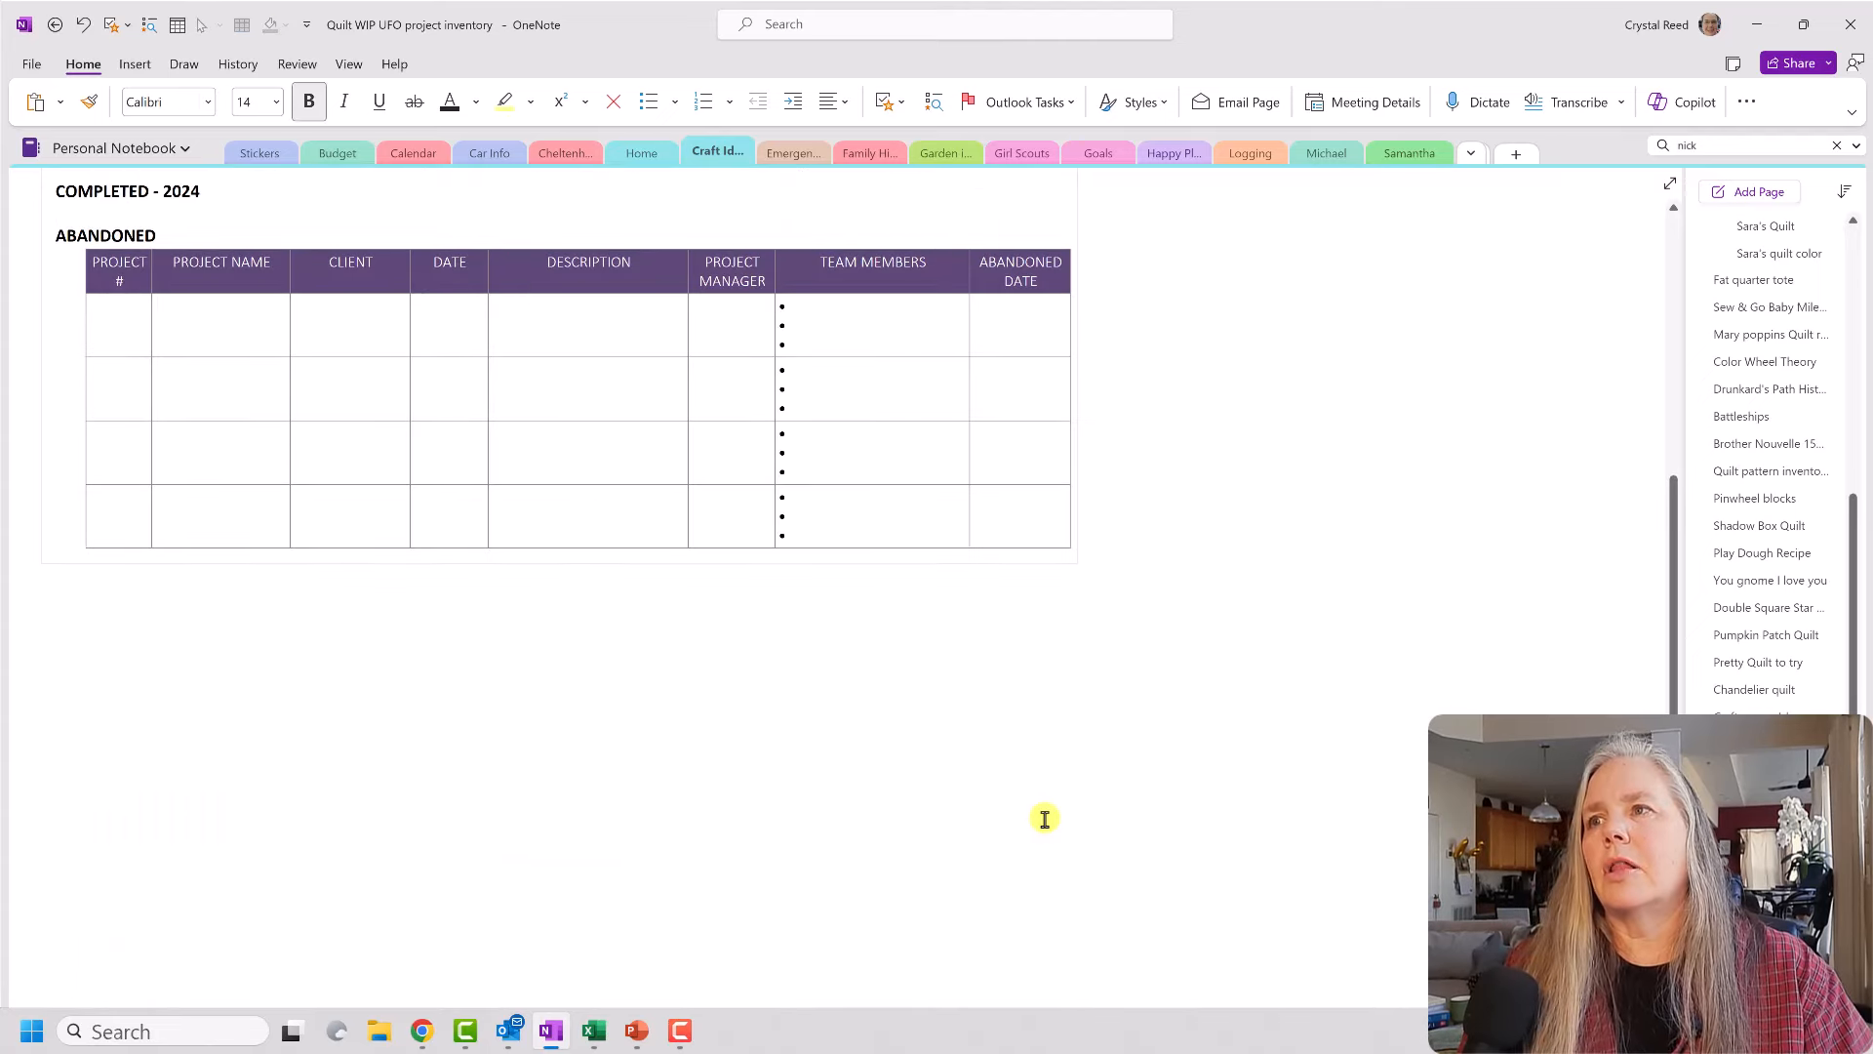
Step: Copy the entire Ongoing table, header and blank row, and paste it beneath the Completed - 2024 heading
scroll(1044, 818, "up", 3)
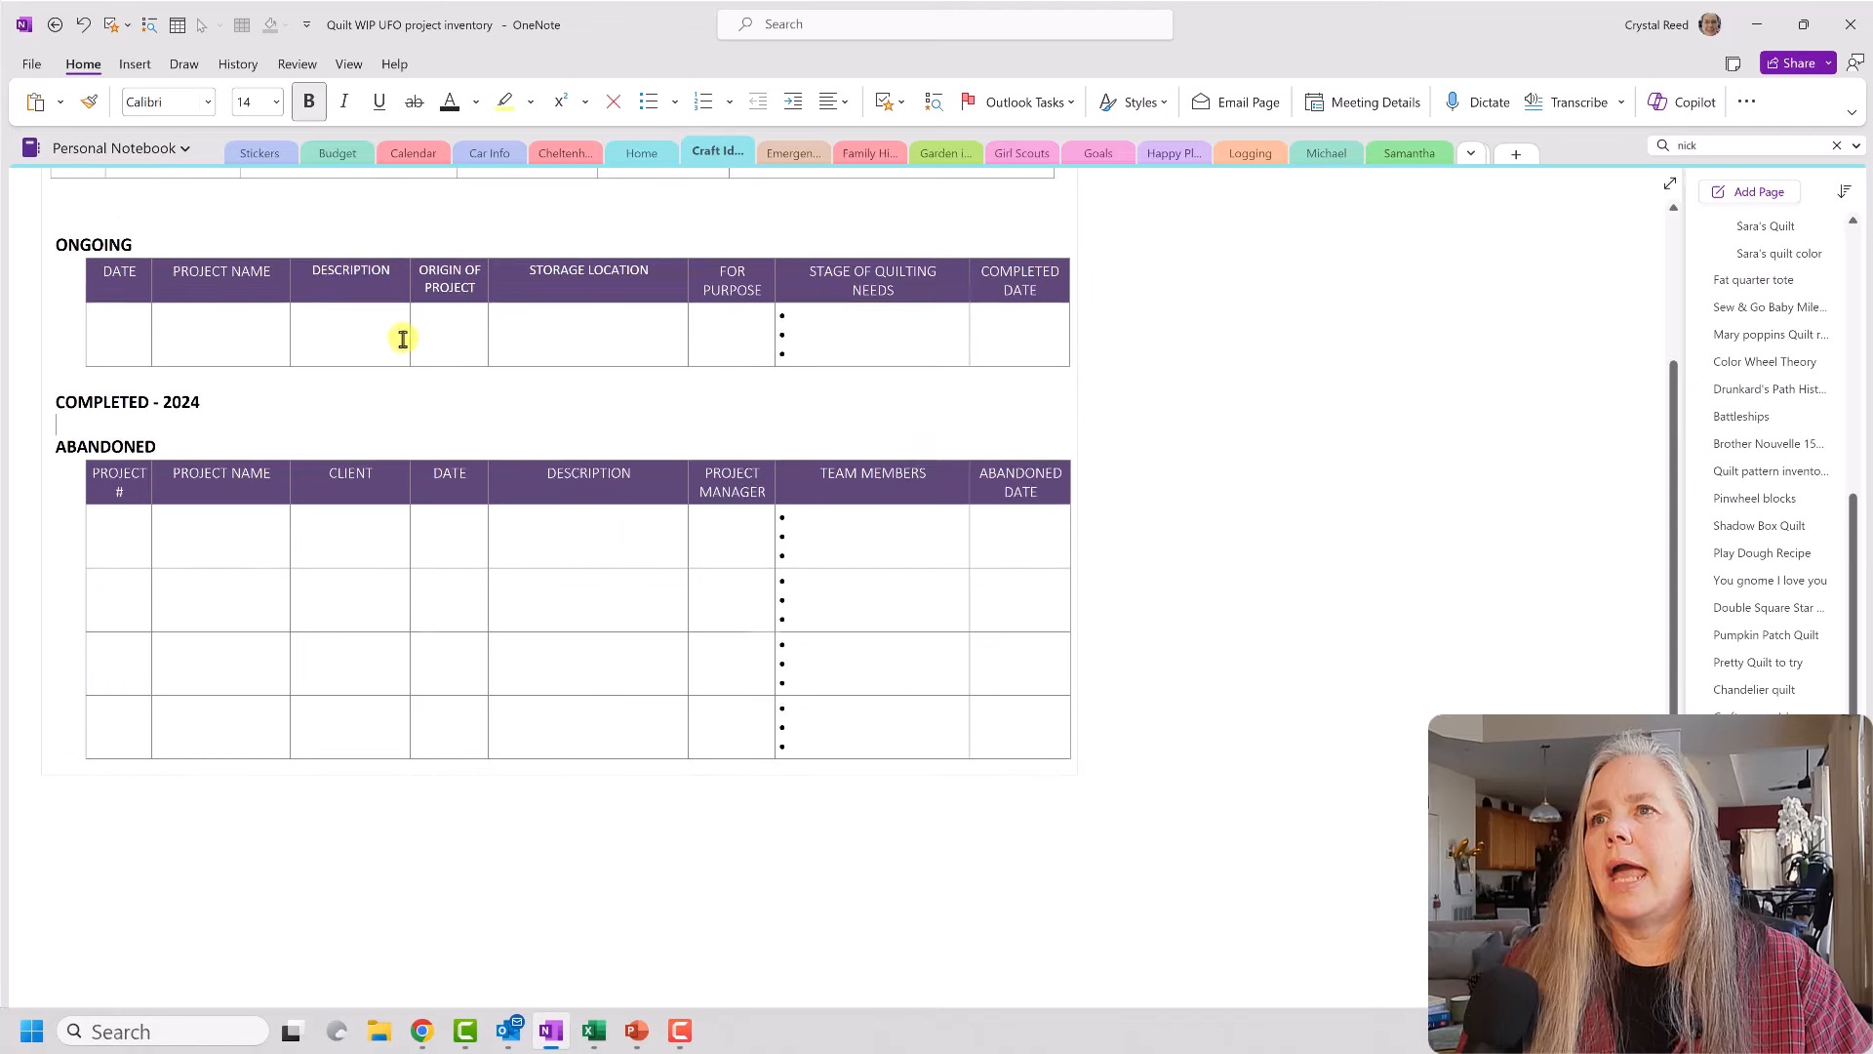
left_click_drag(90, 278, 983, 351)
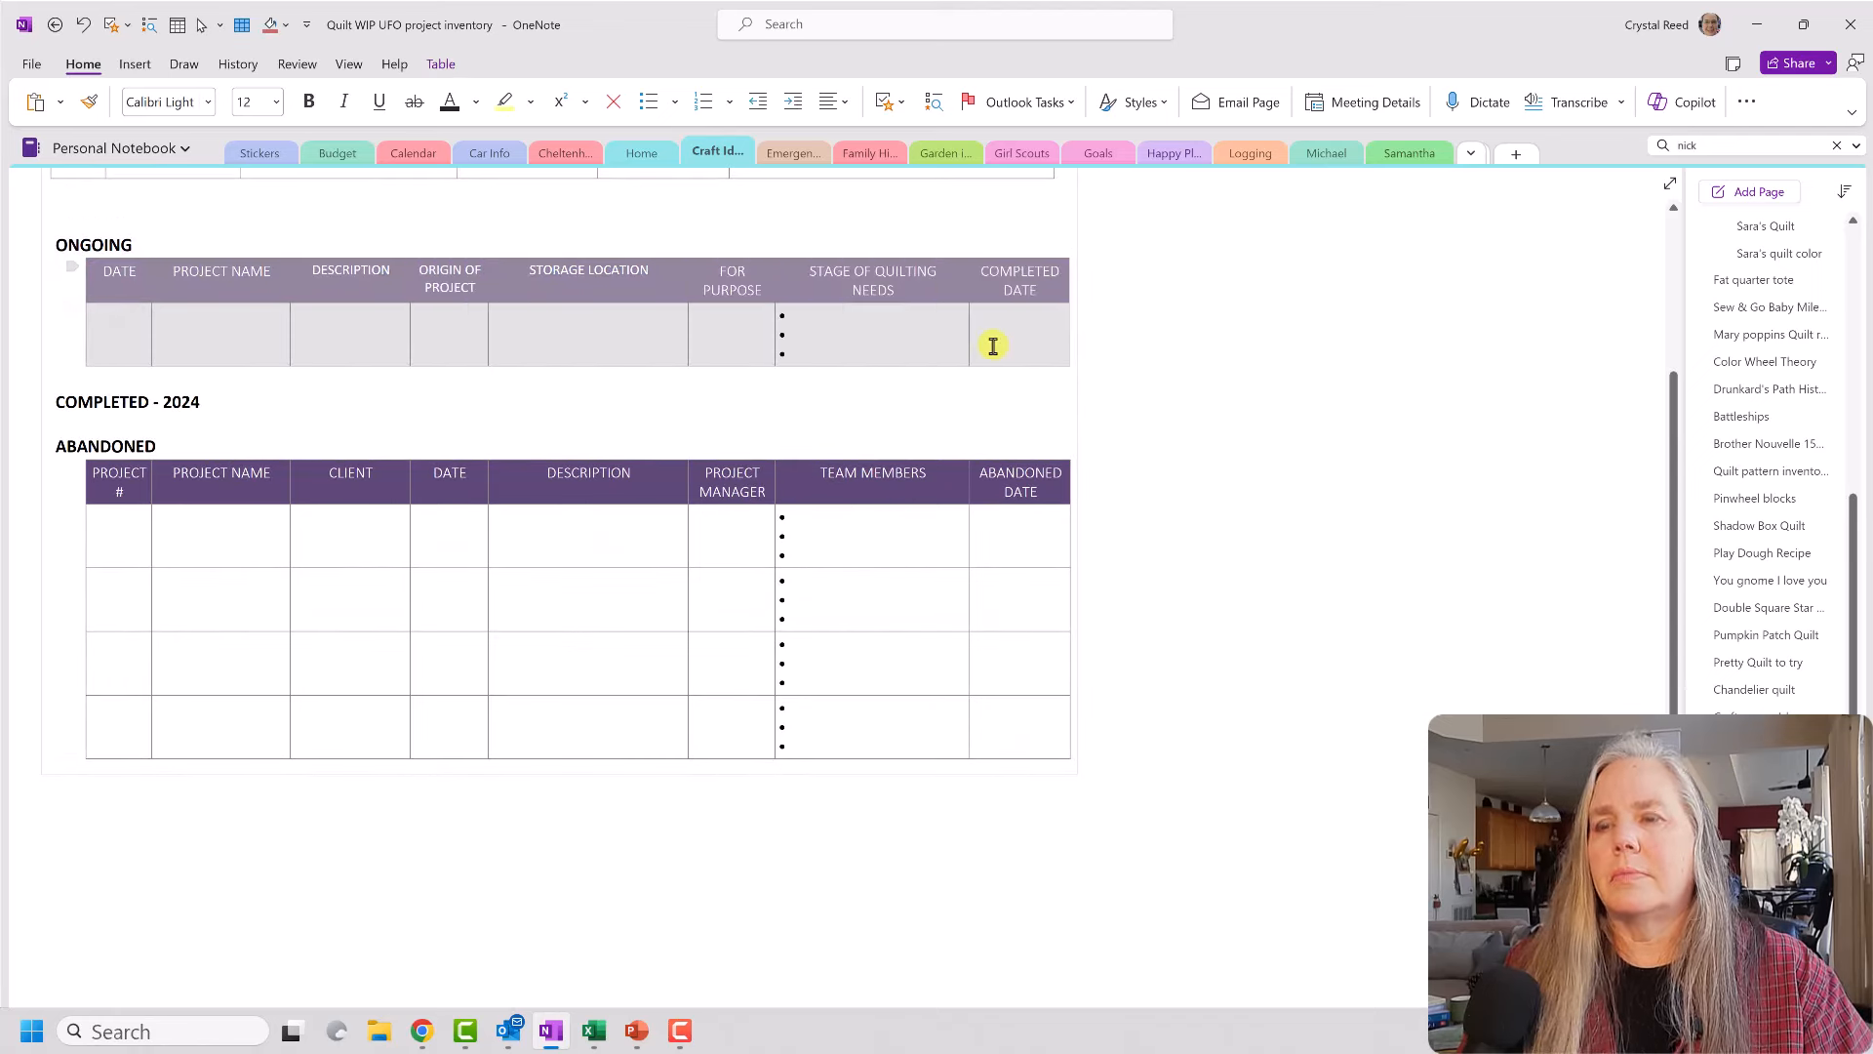
key("ctrl+c")
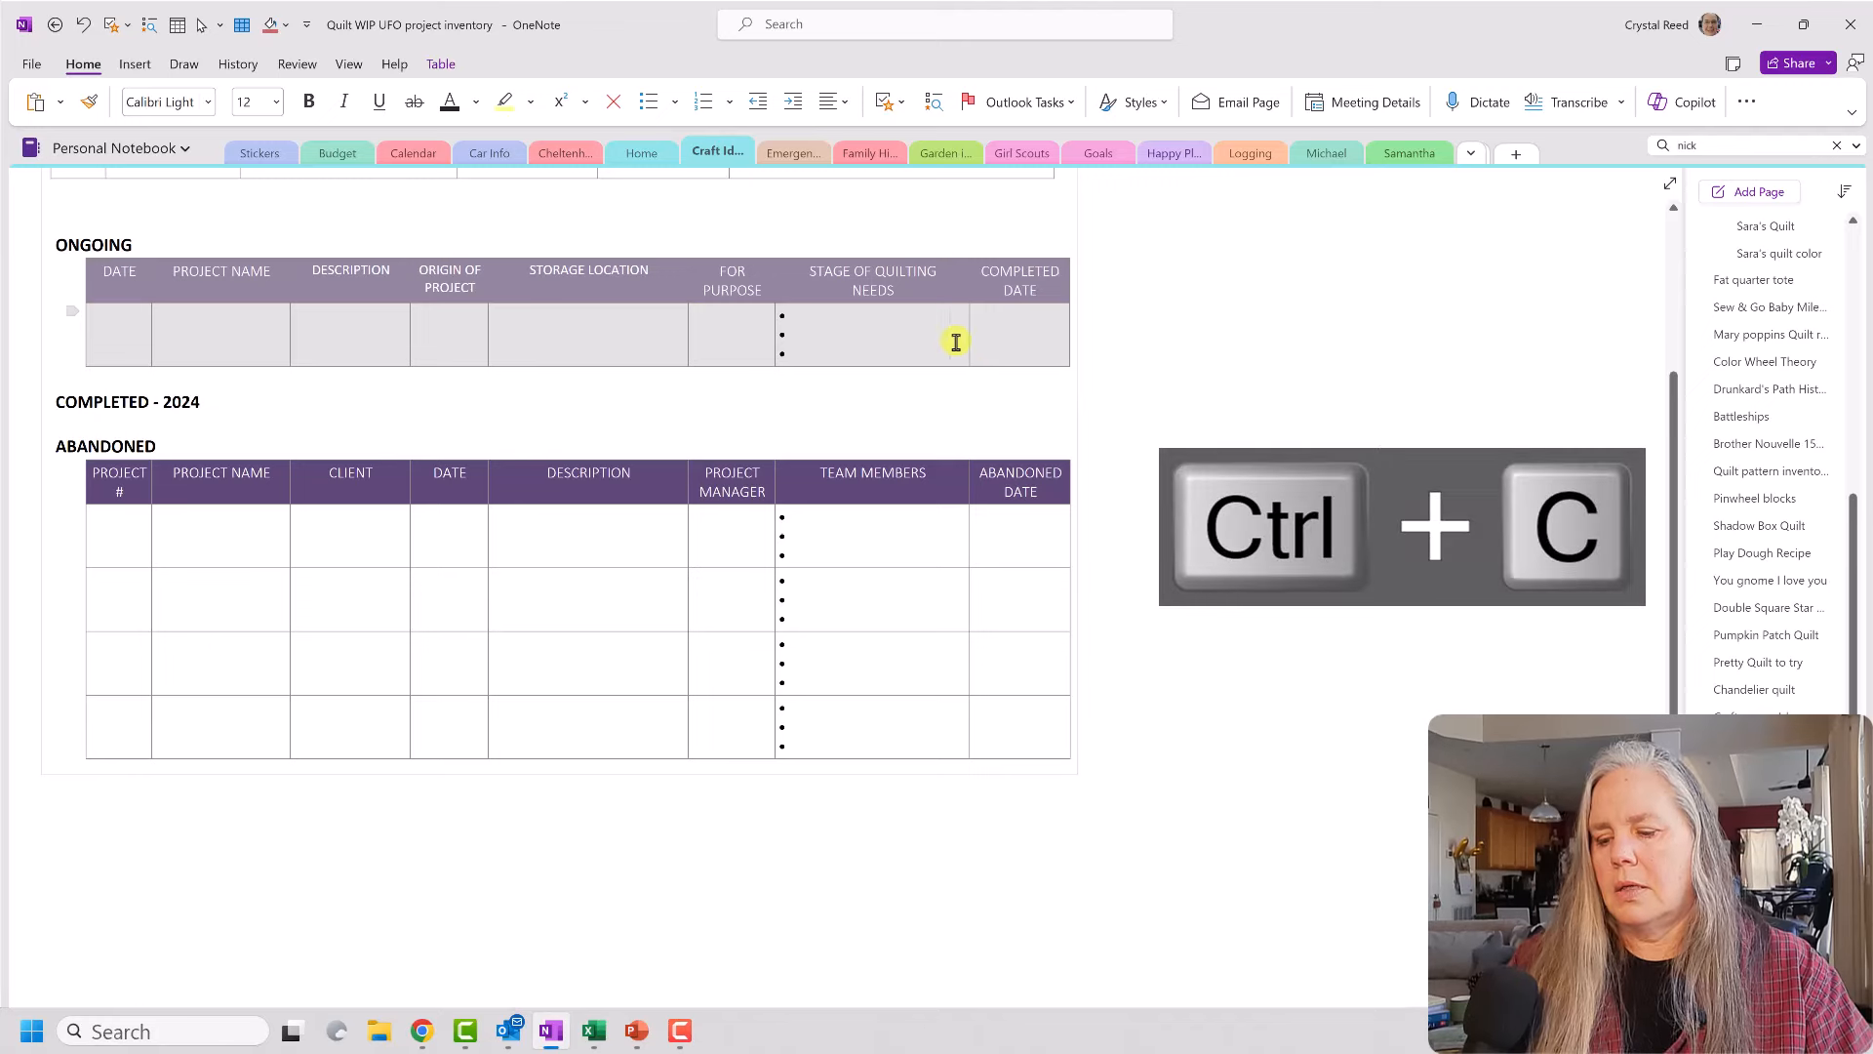
left_click(211, 416)
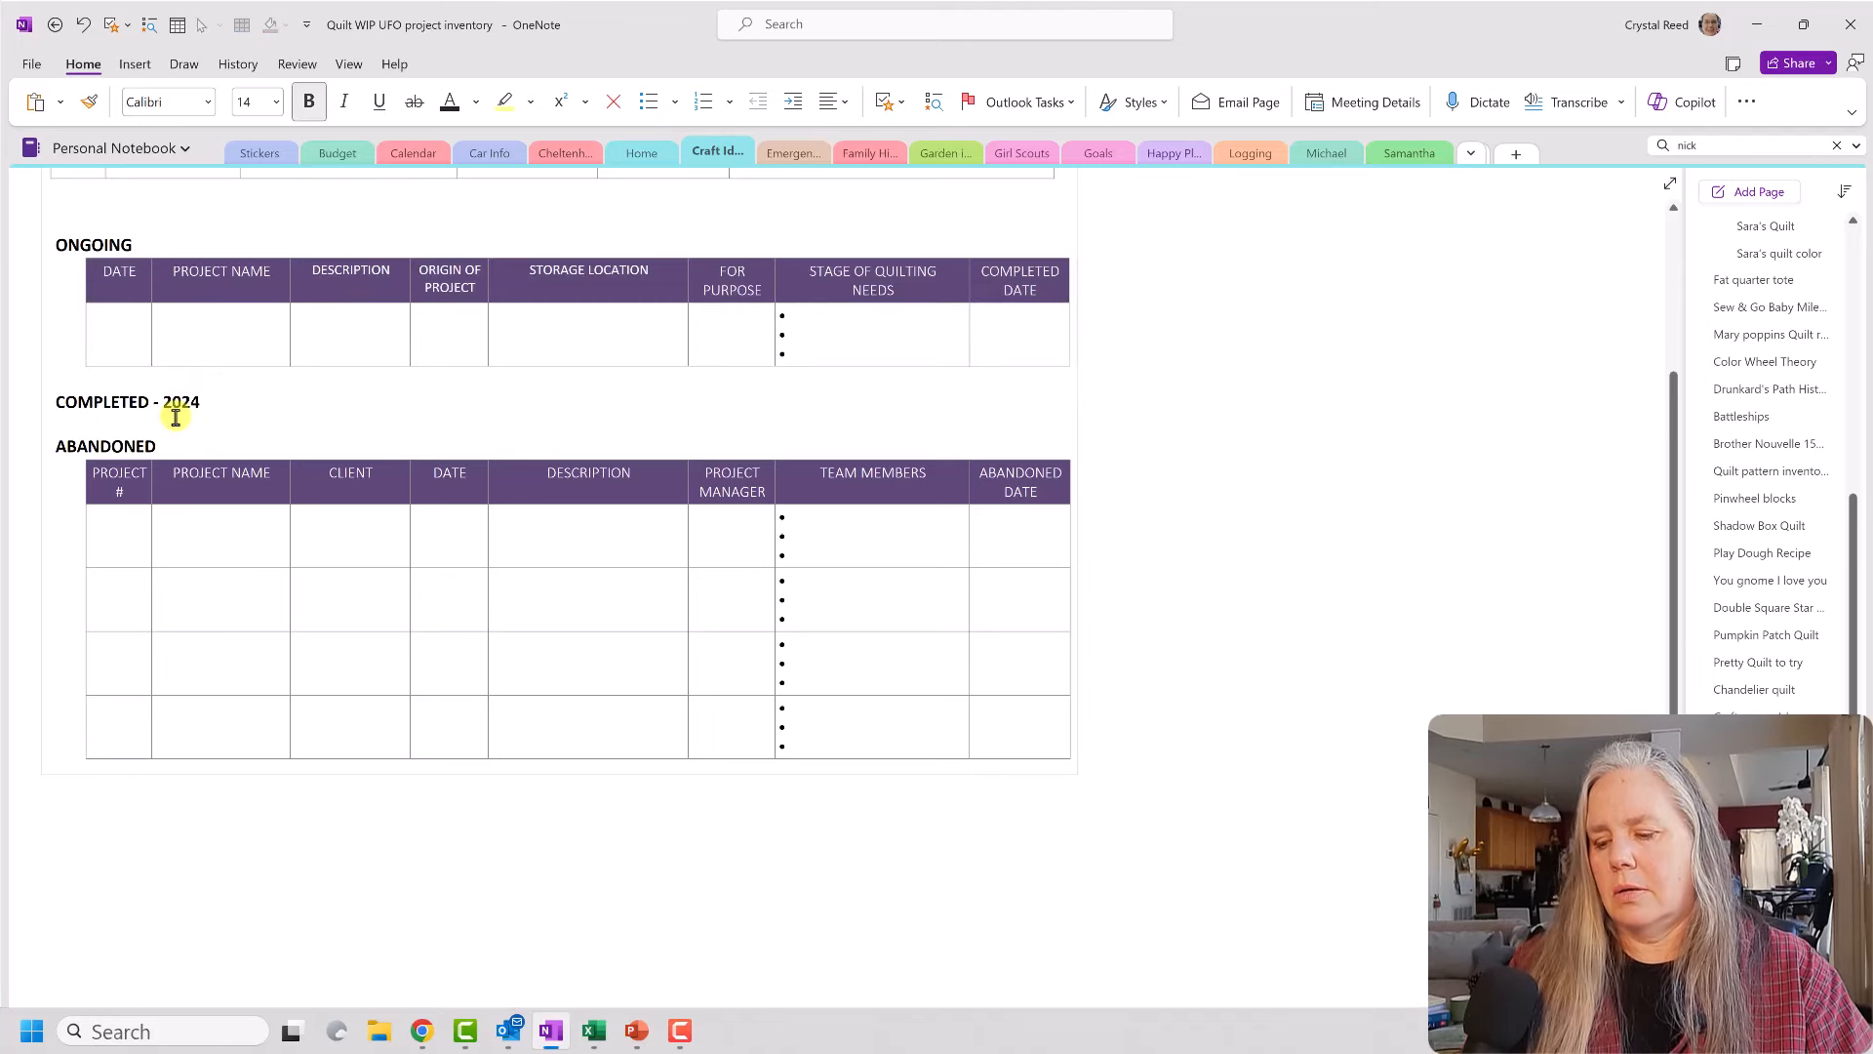
key("ctrl+v")
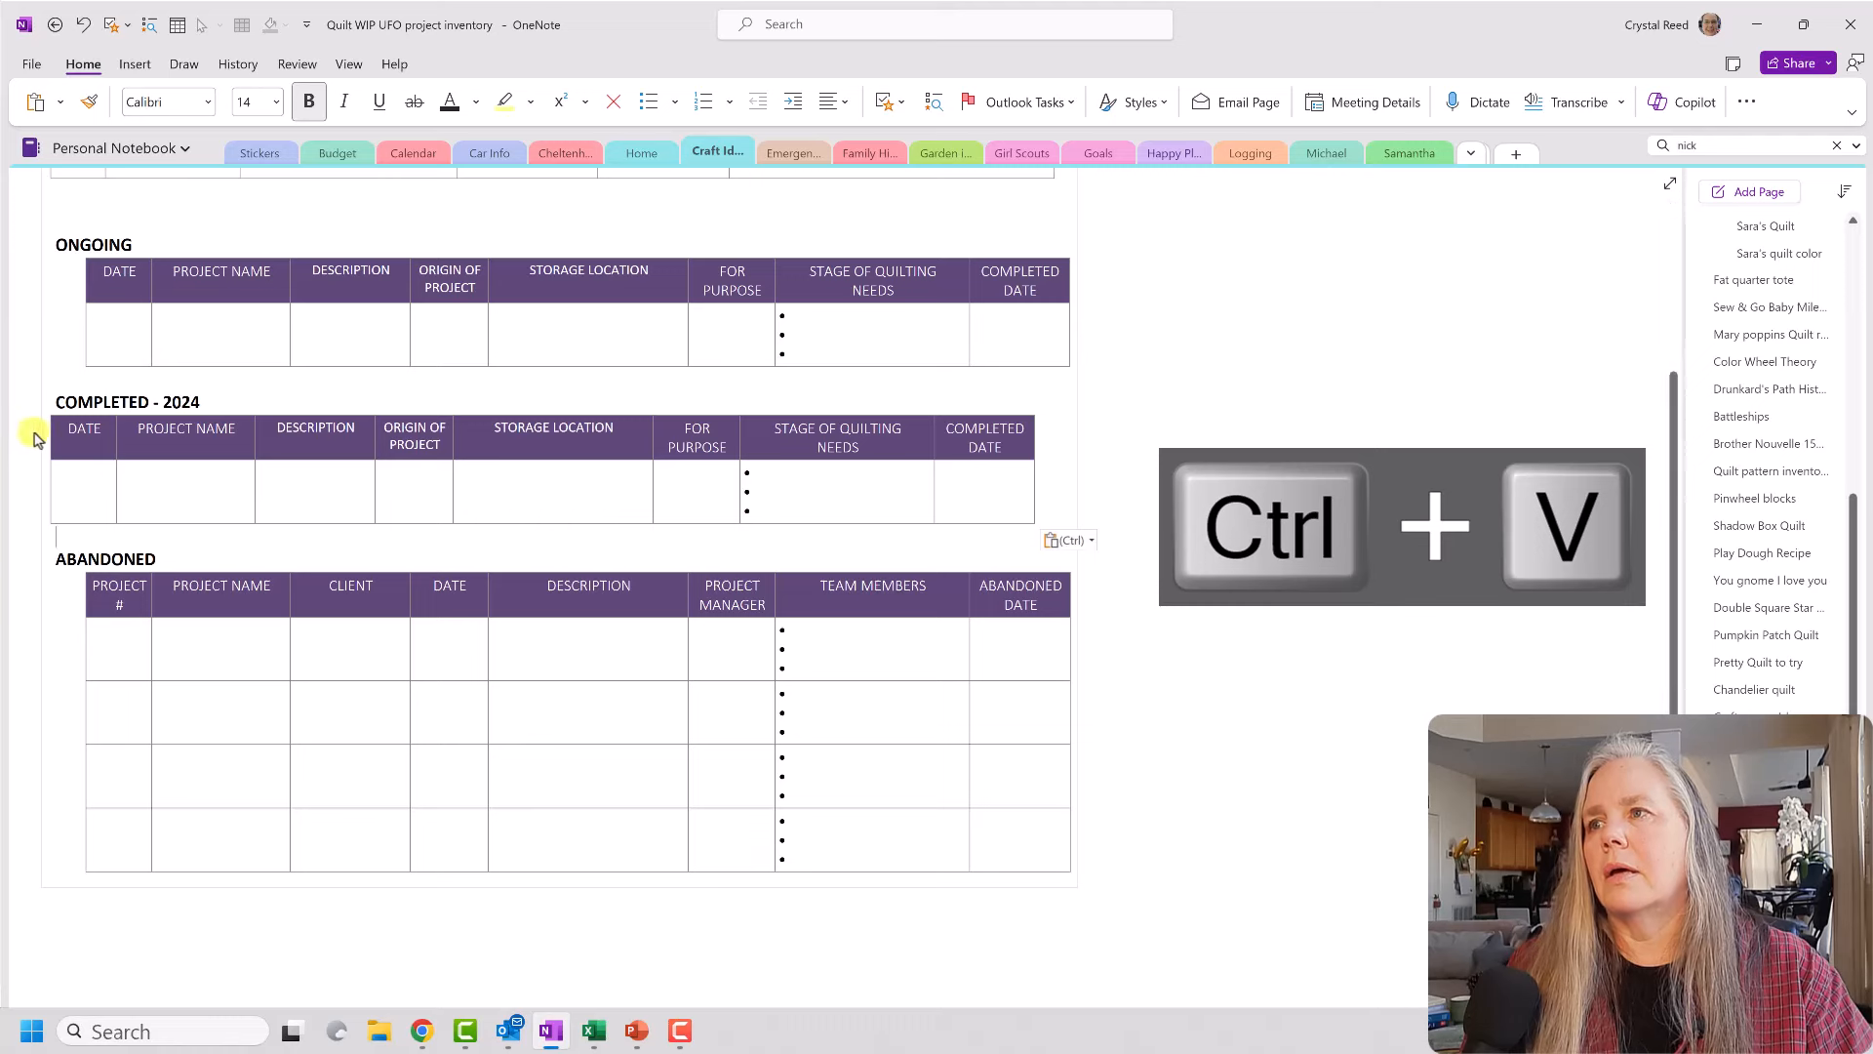
left_click(70, 423)
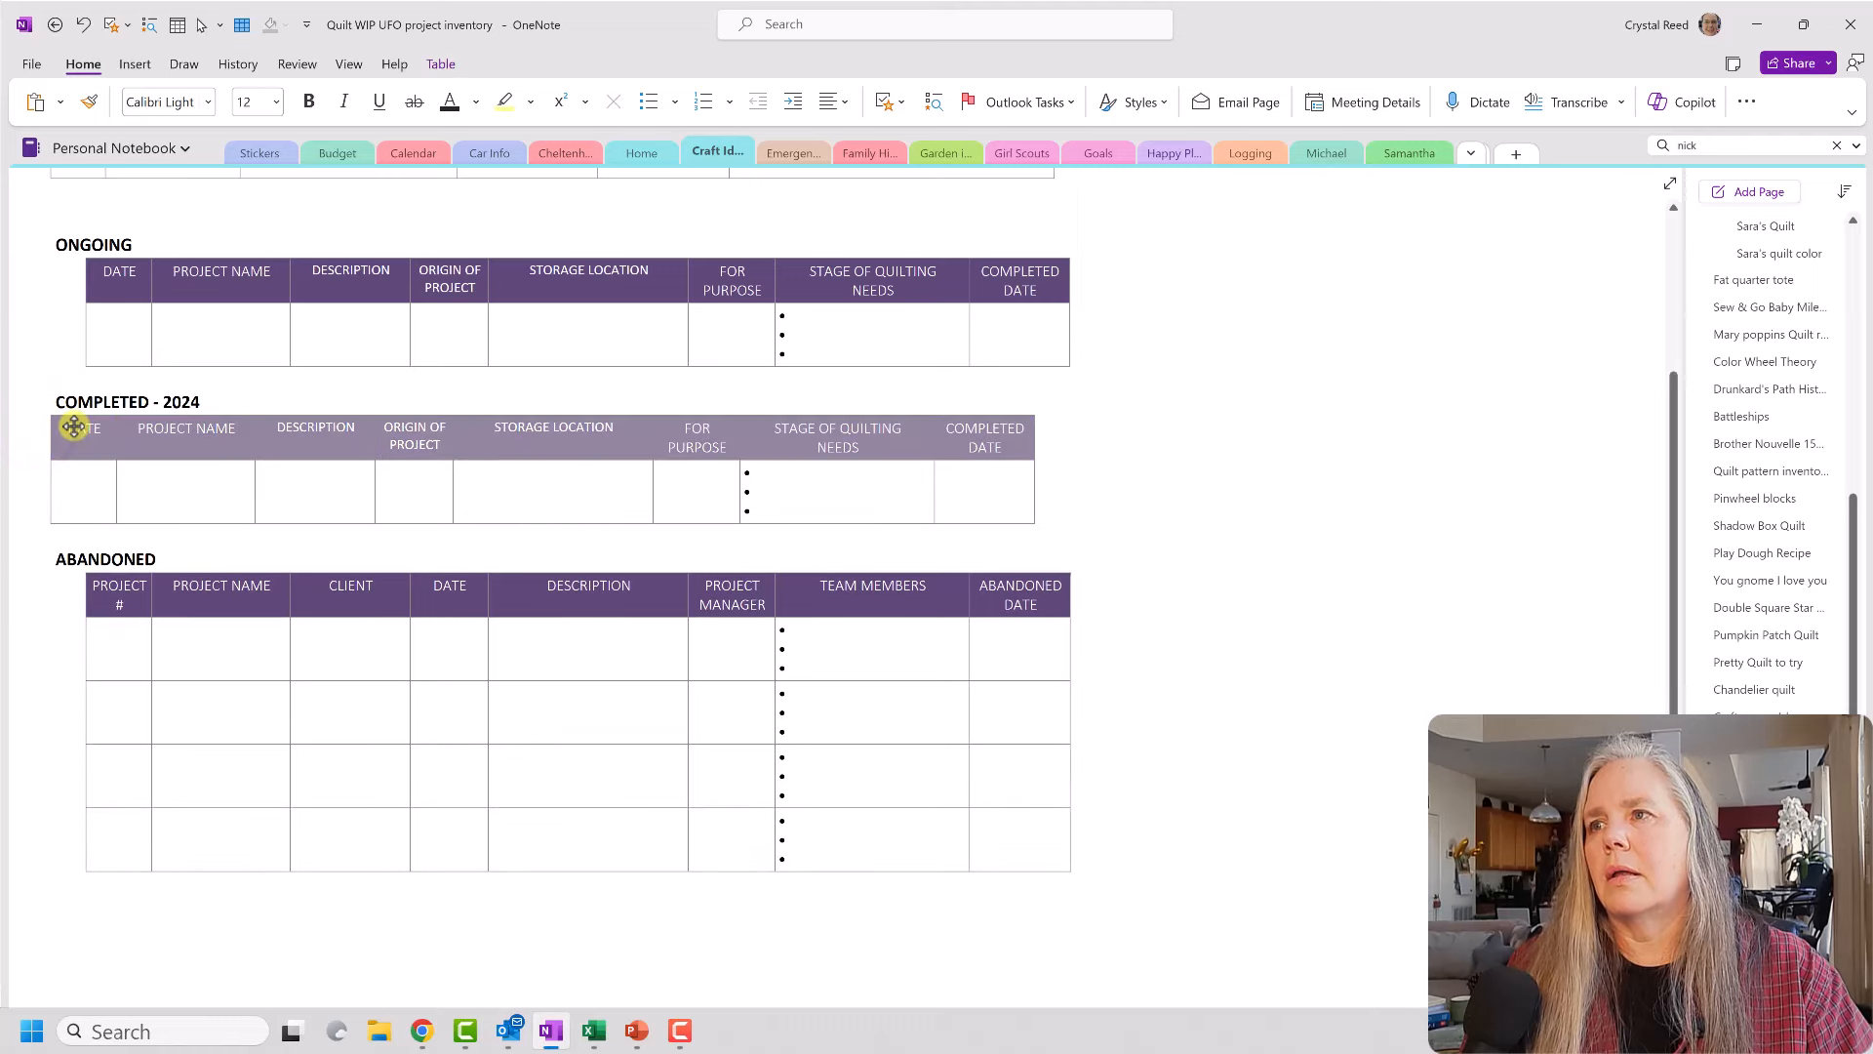
left_click(171, 471)
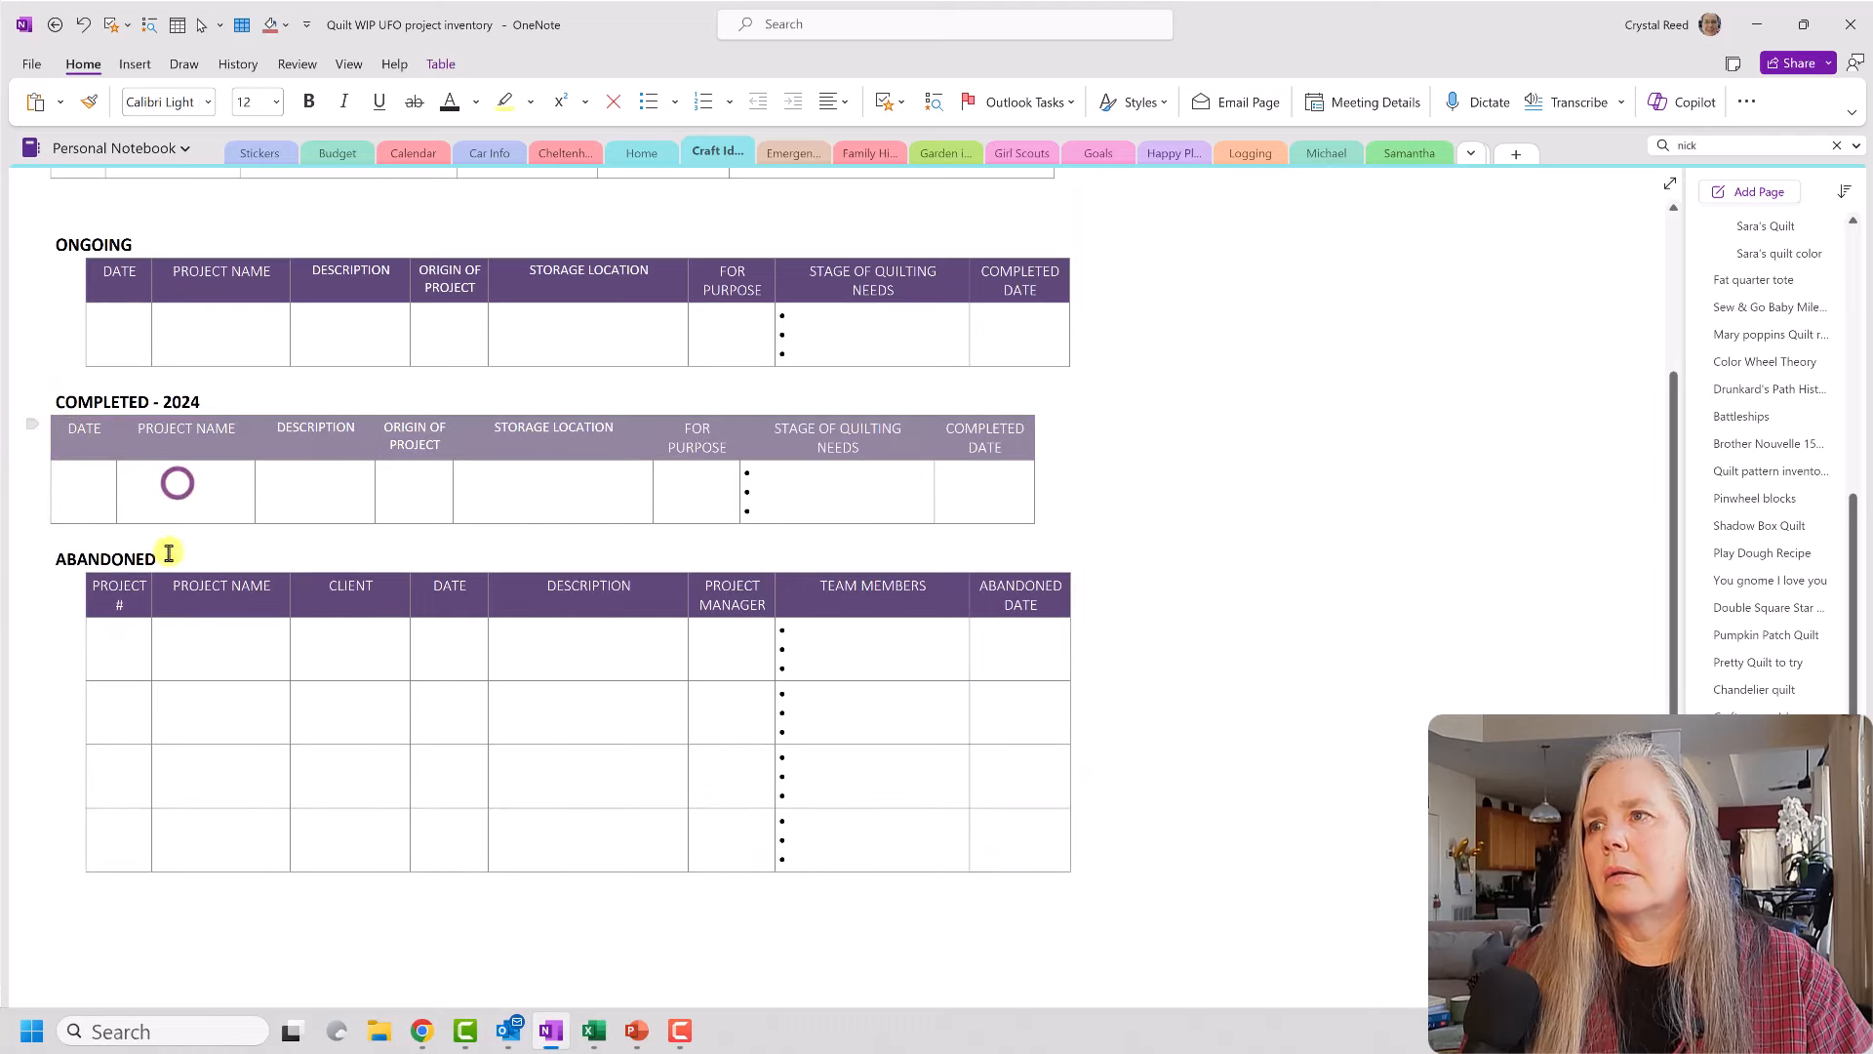
Step: Move the purple header row of the Abandoned table down below its blank rows
left_click(76, 584)
key("alt+shift+Down")
key("alt+shift+Down")
key("alt+shift+Down")
key("alt+shift+Down")
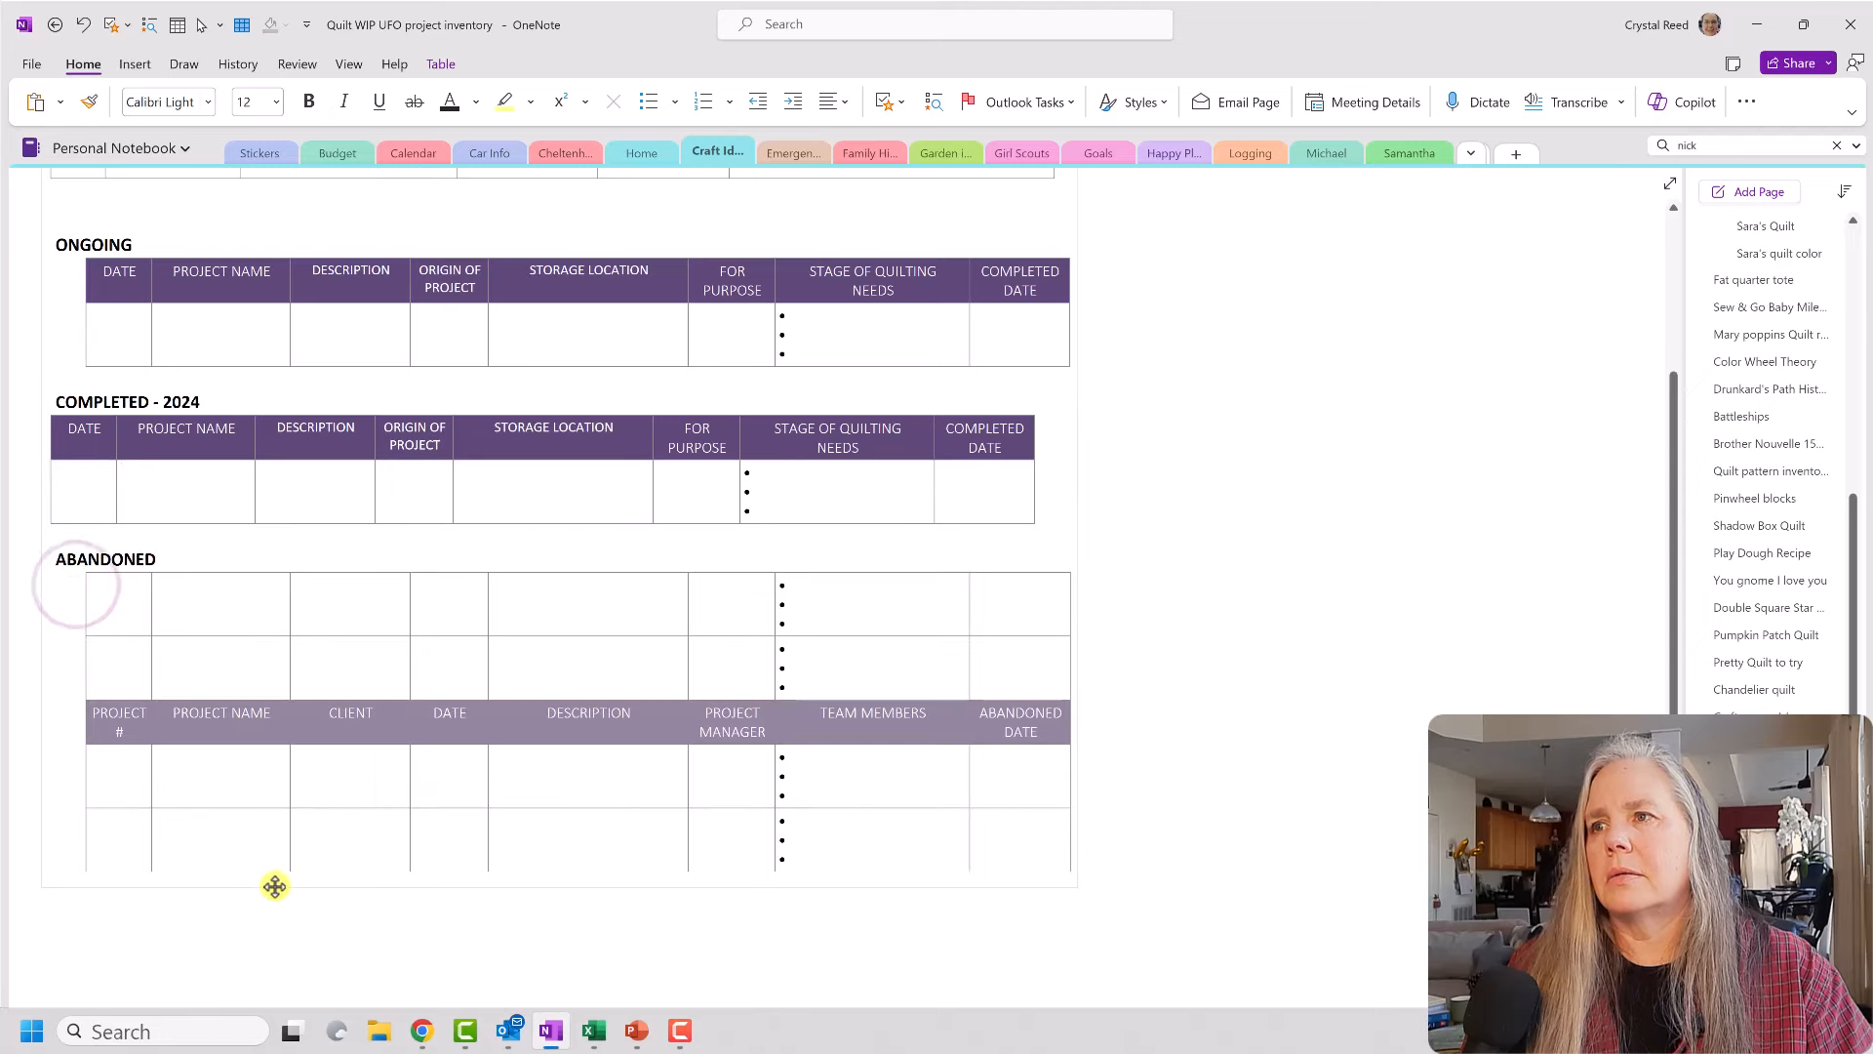
Step: Delete the whole Abandoned table and paste the copied Ongoing table in its place under the Abandoned heading
left_click(119, 628)
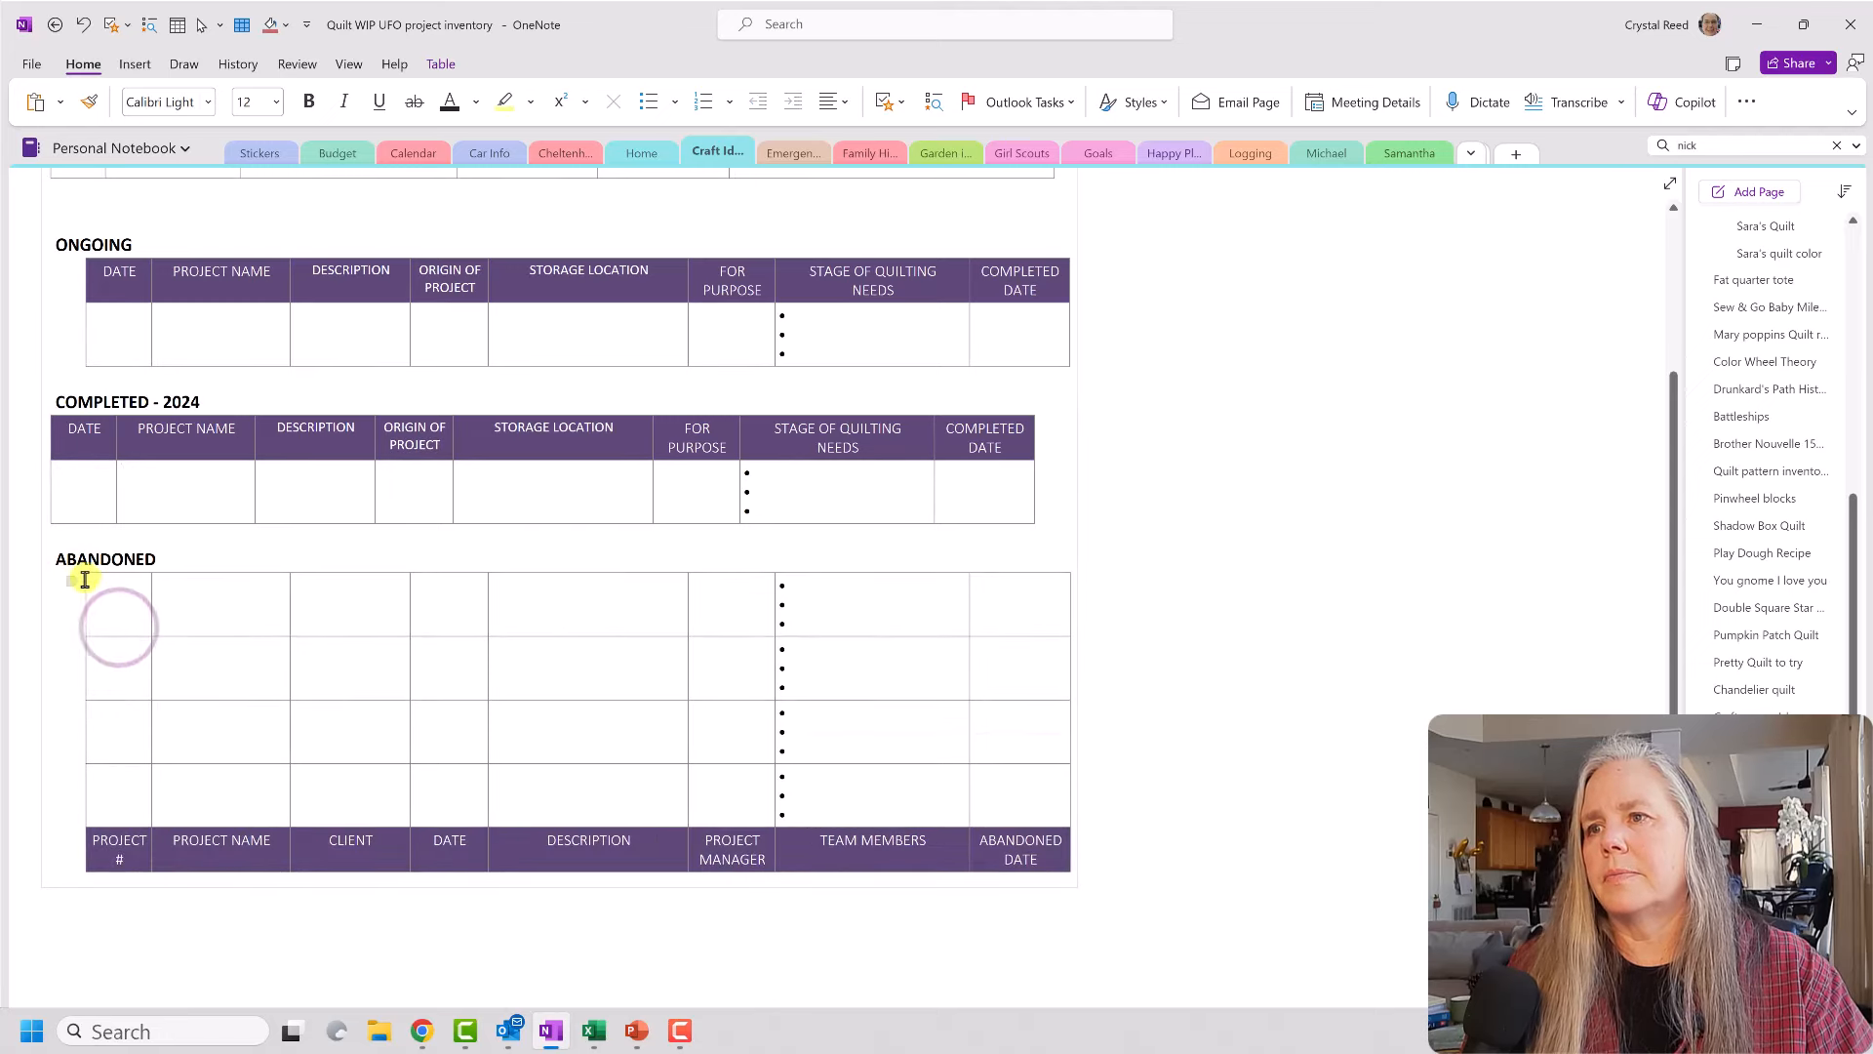
left_click_drag(84, 576, 196, 756)
left_click_drag(713, 890, 1027, 876)
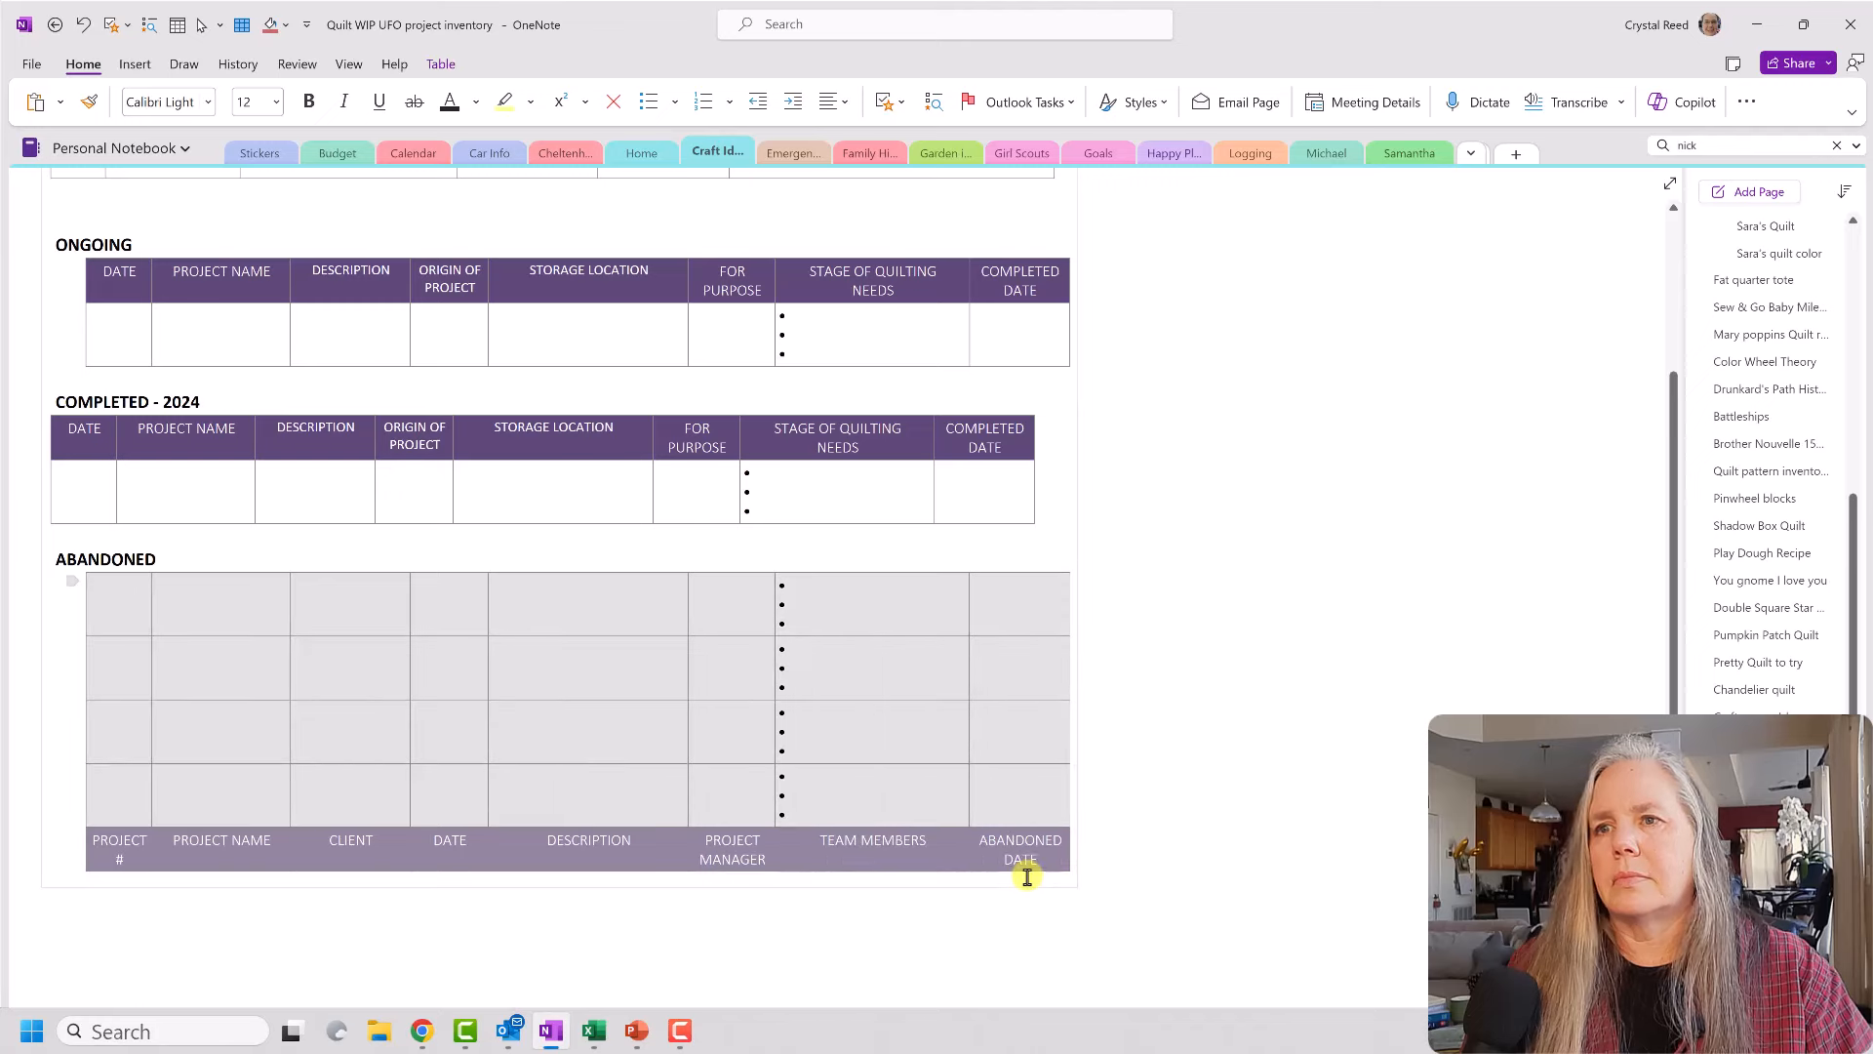
key("Delete")
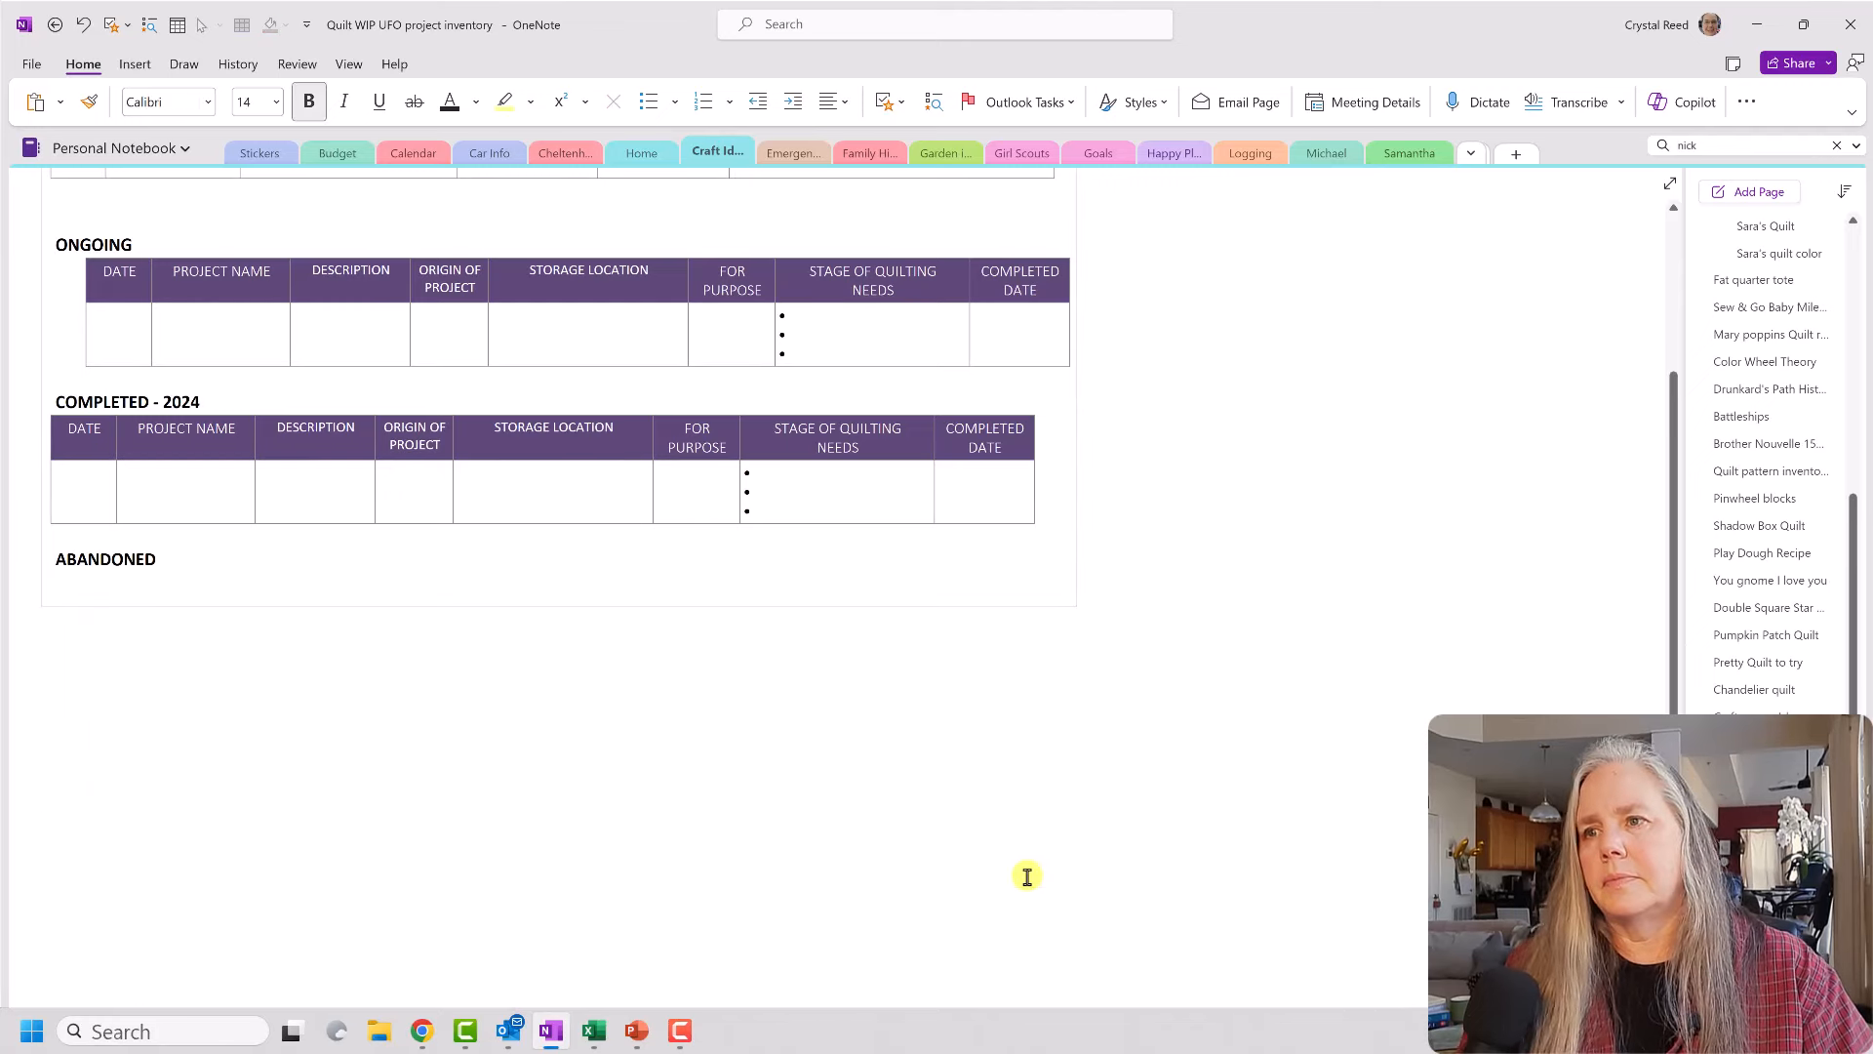
key("ctrl+v")
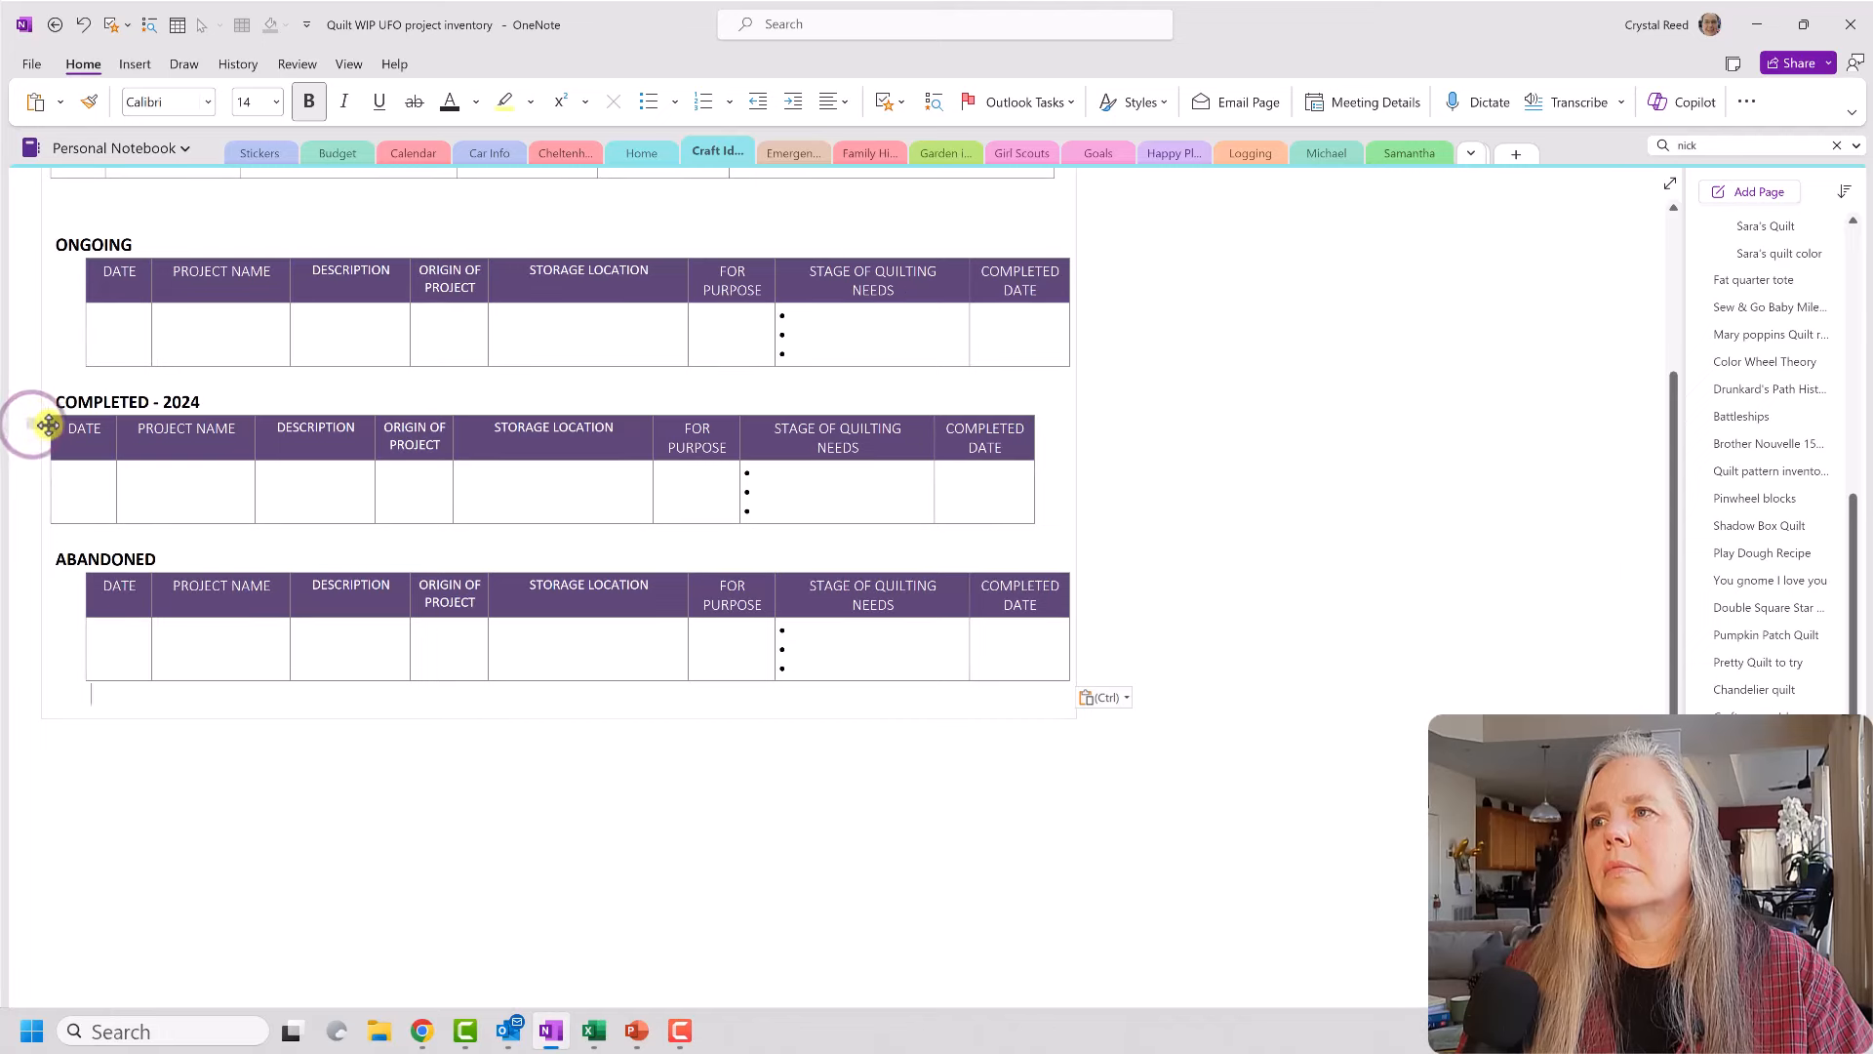
left_click(48, 425)
left_click(333, 381)
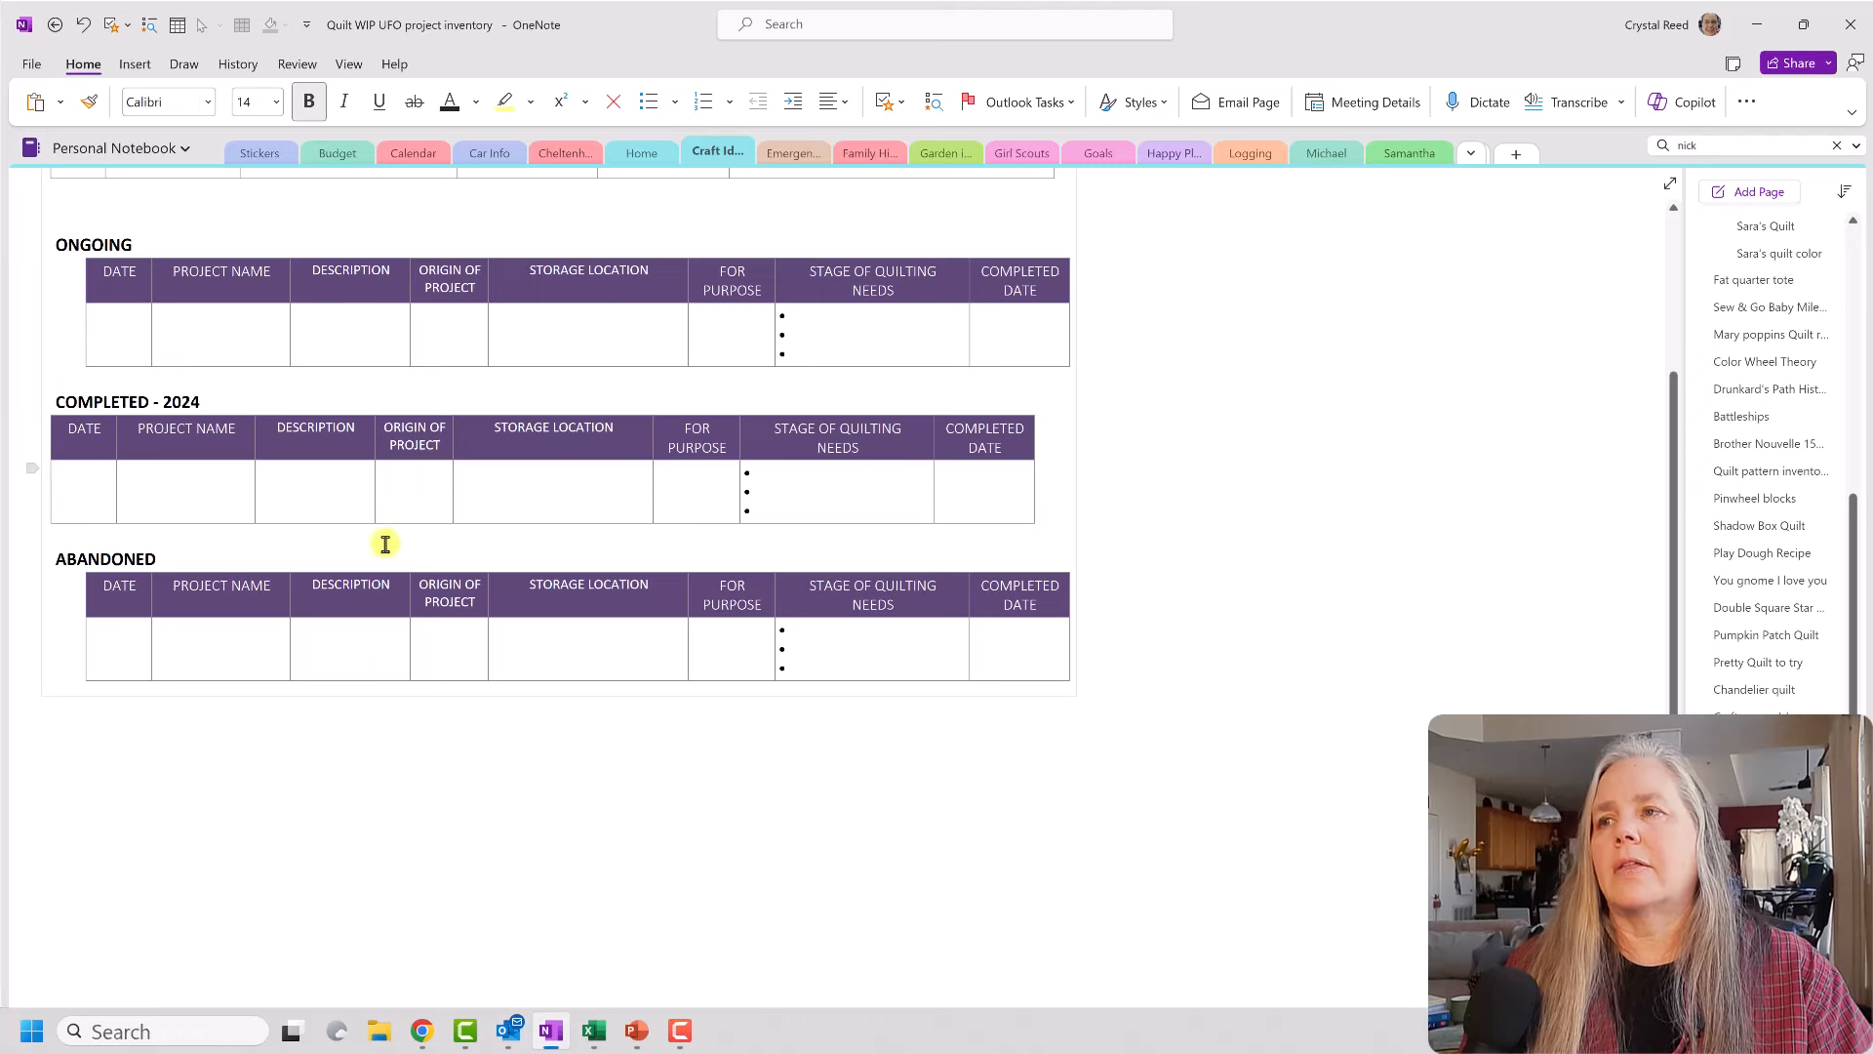
Step: Move the Autumn falling leaves row out of the table at the start of the page to directly beneath the Ongoing table
left_click(108, 318)
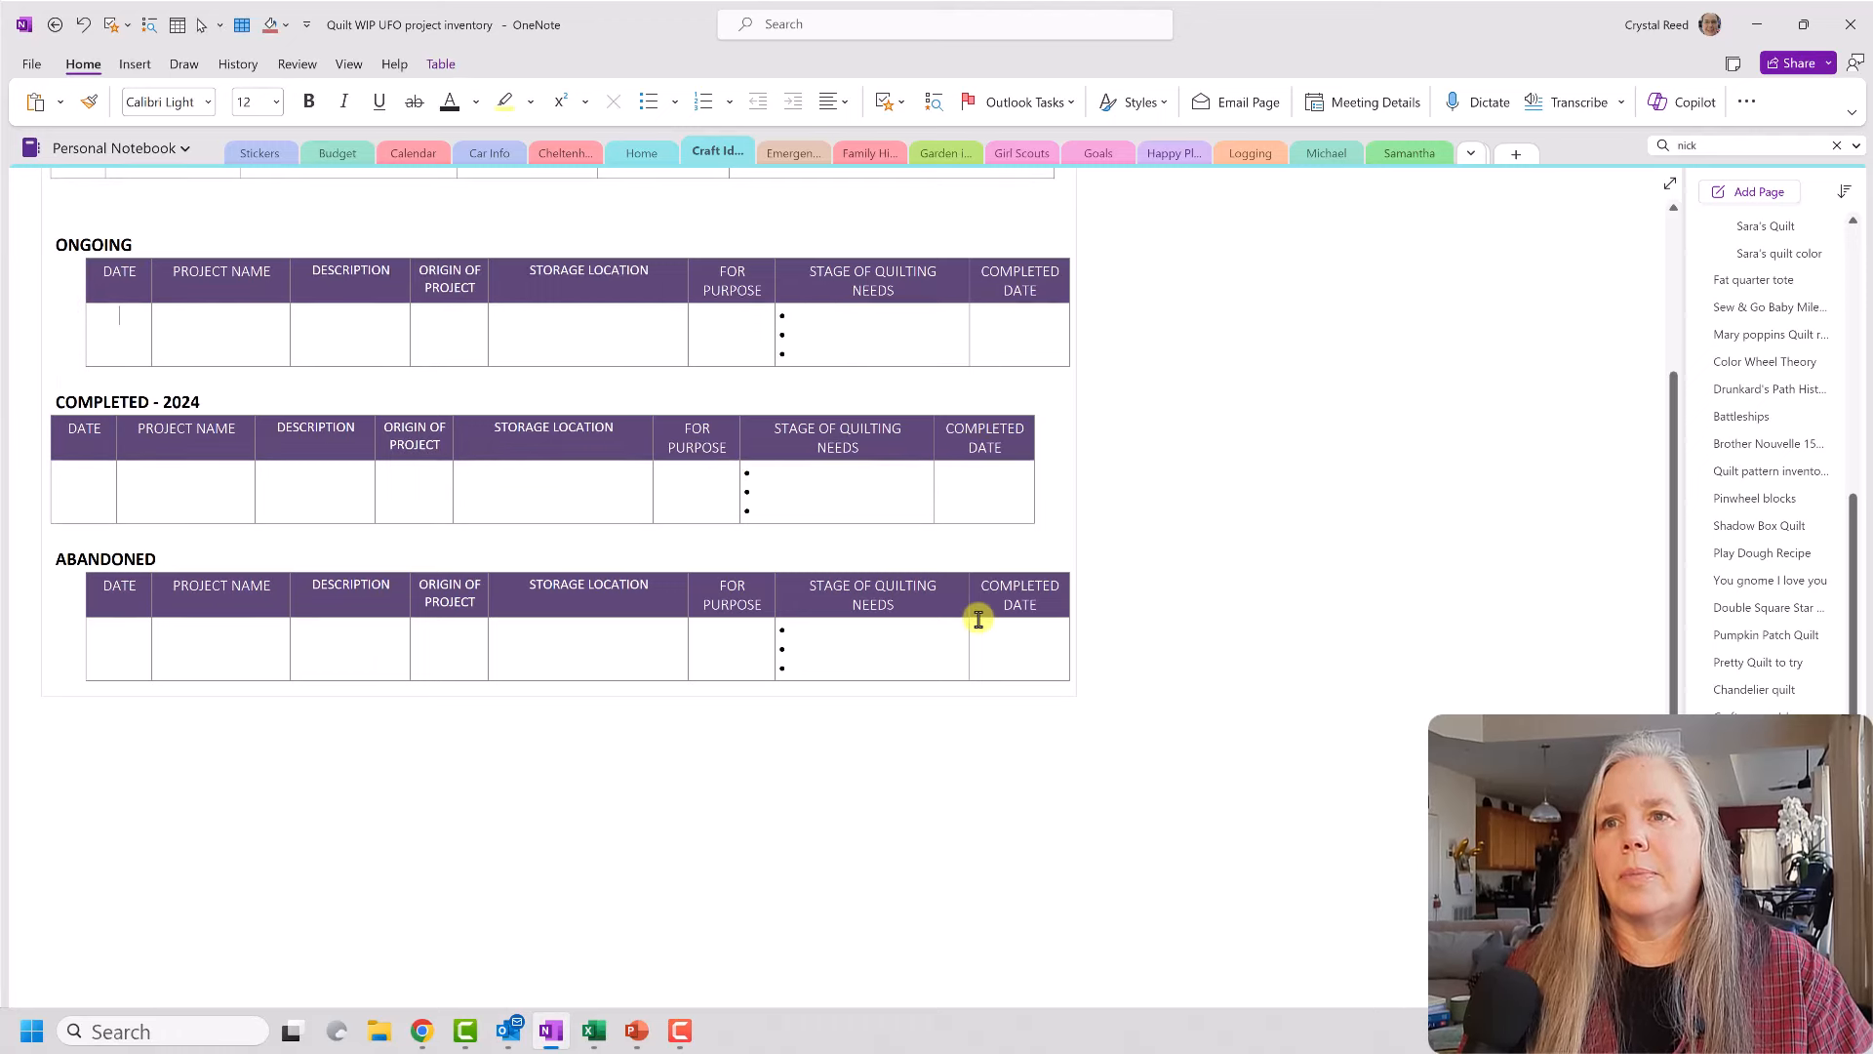
scroll(973, 619, "up", 2)
scroll(258, 245, "up", 2)
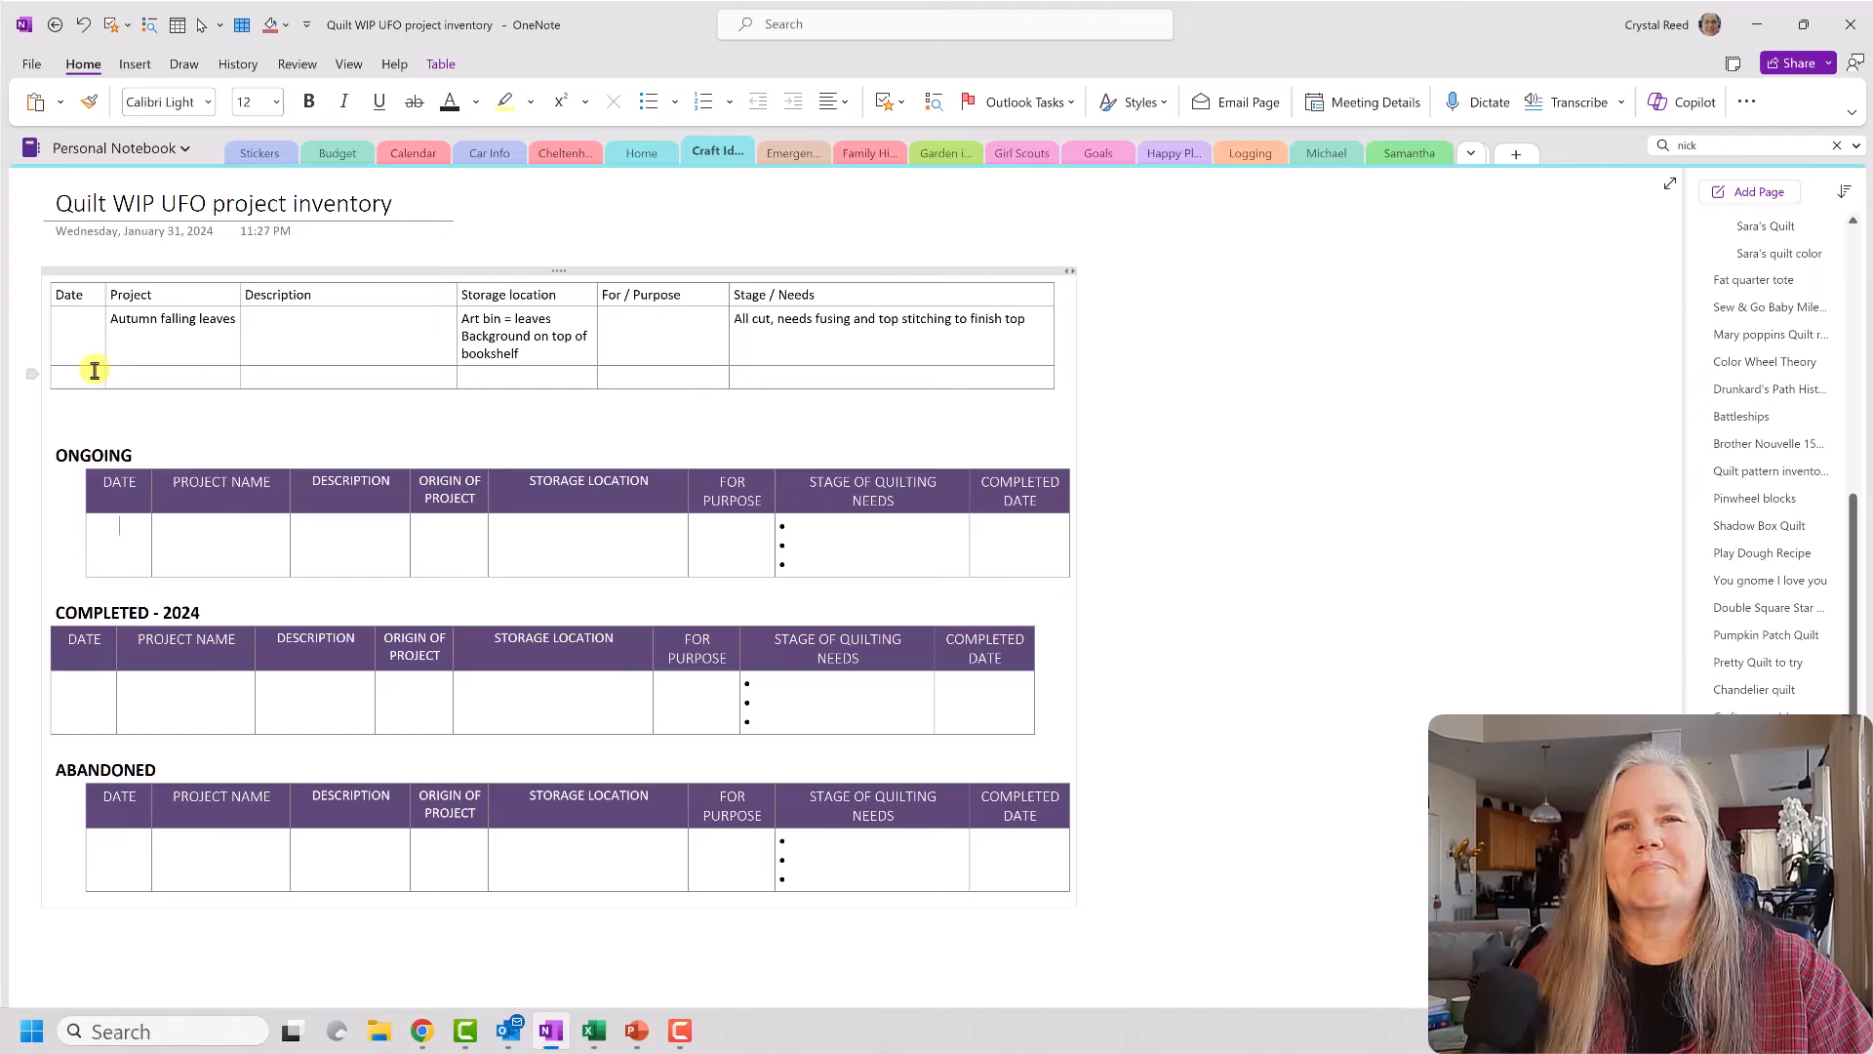
left_click(63, 321)
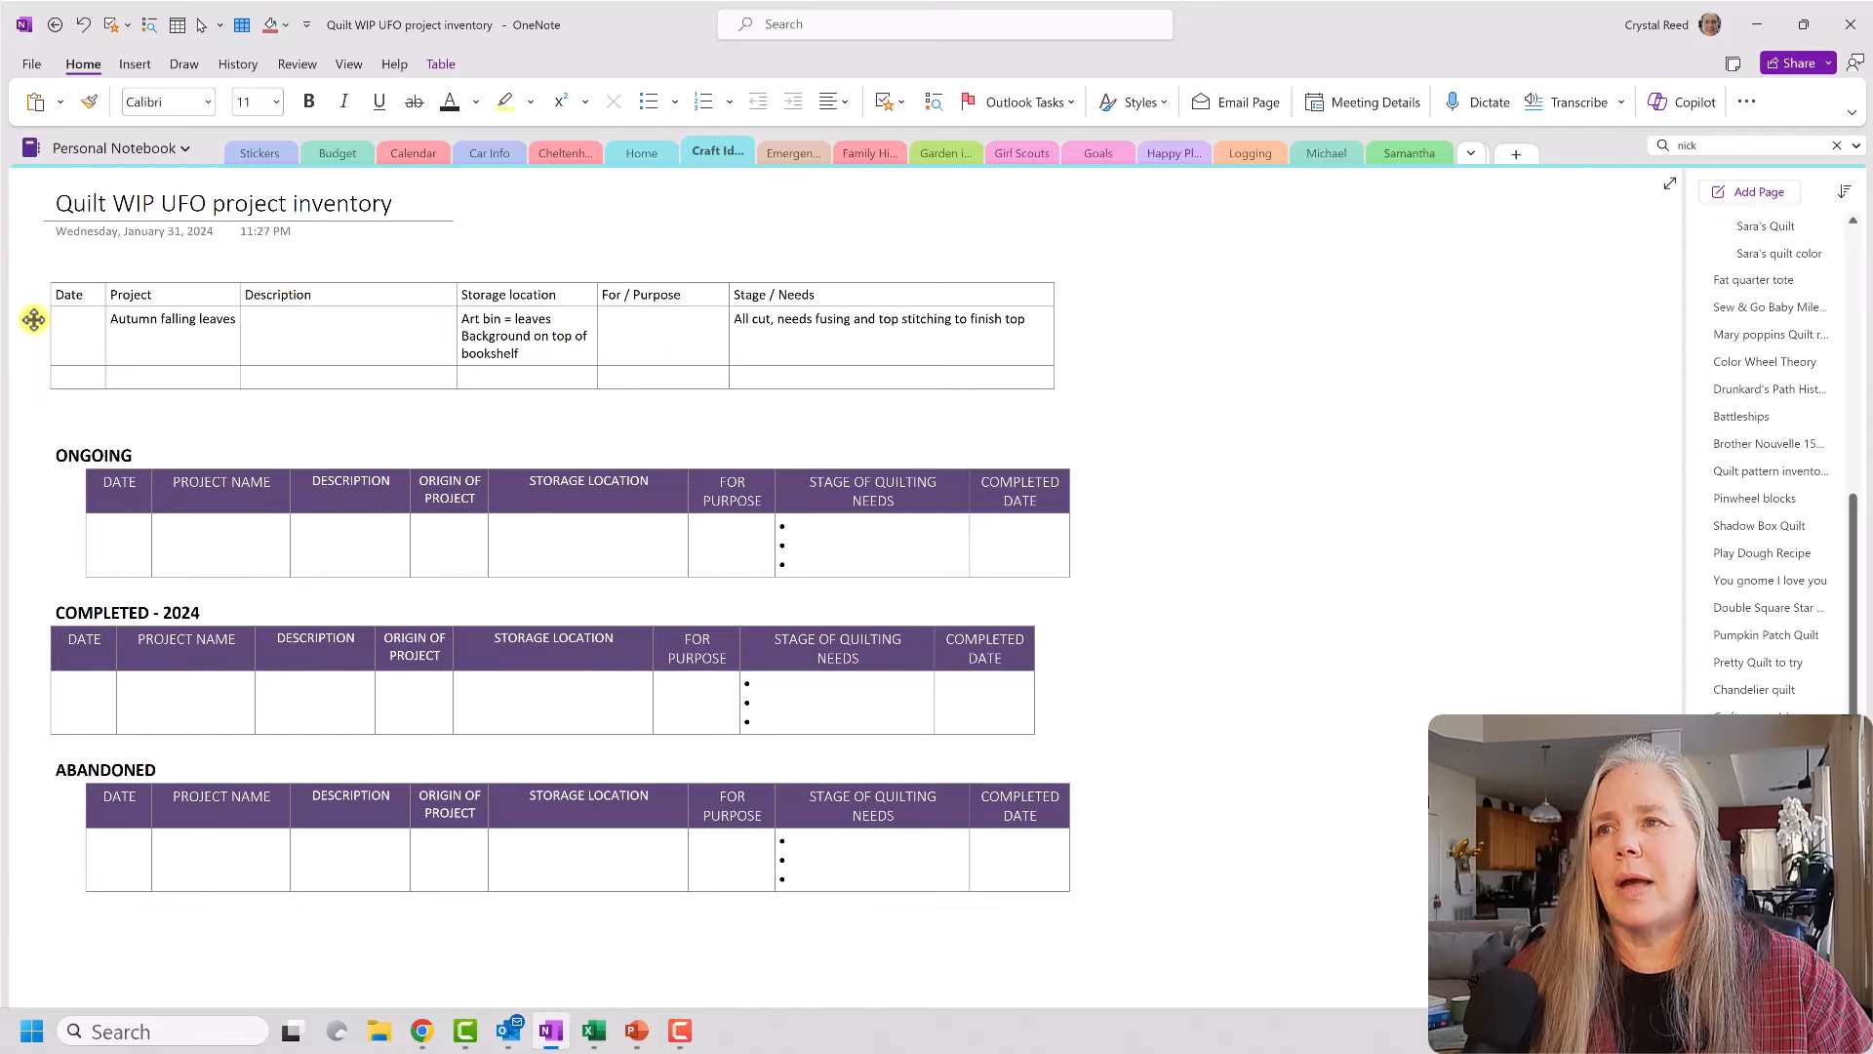
left_click_drag(35, 321, 118, 503)
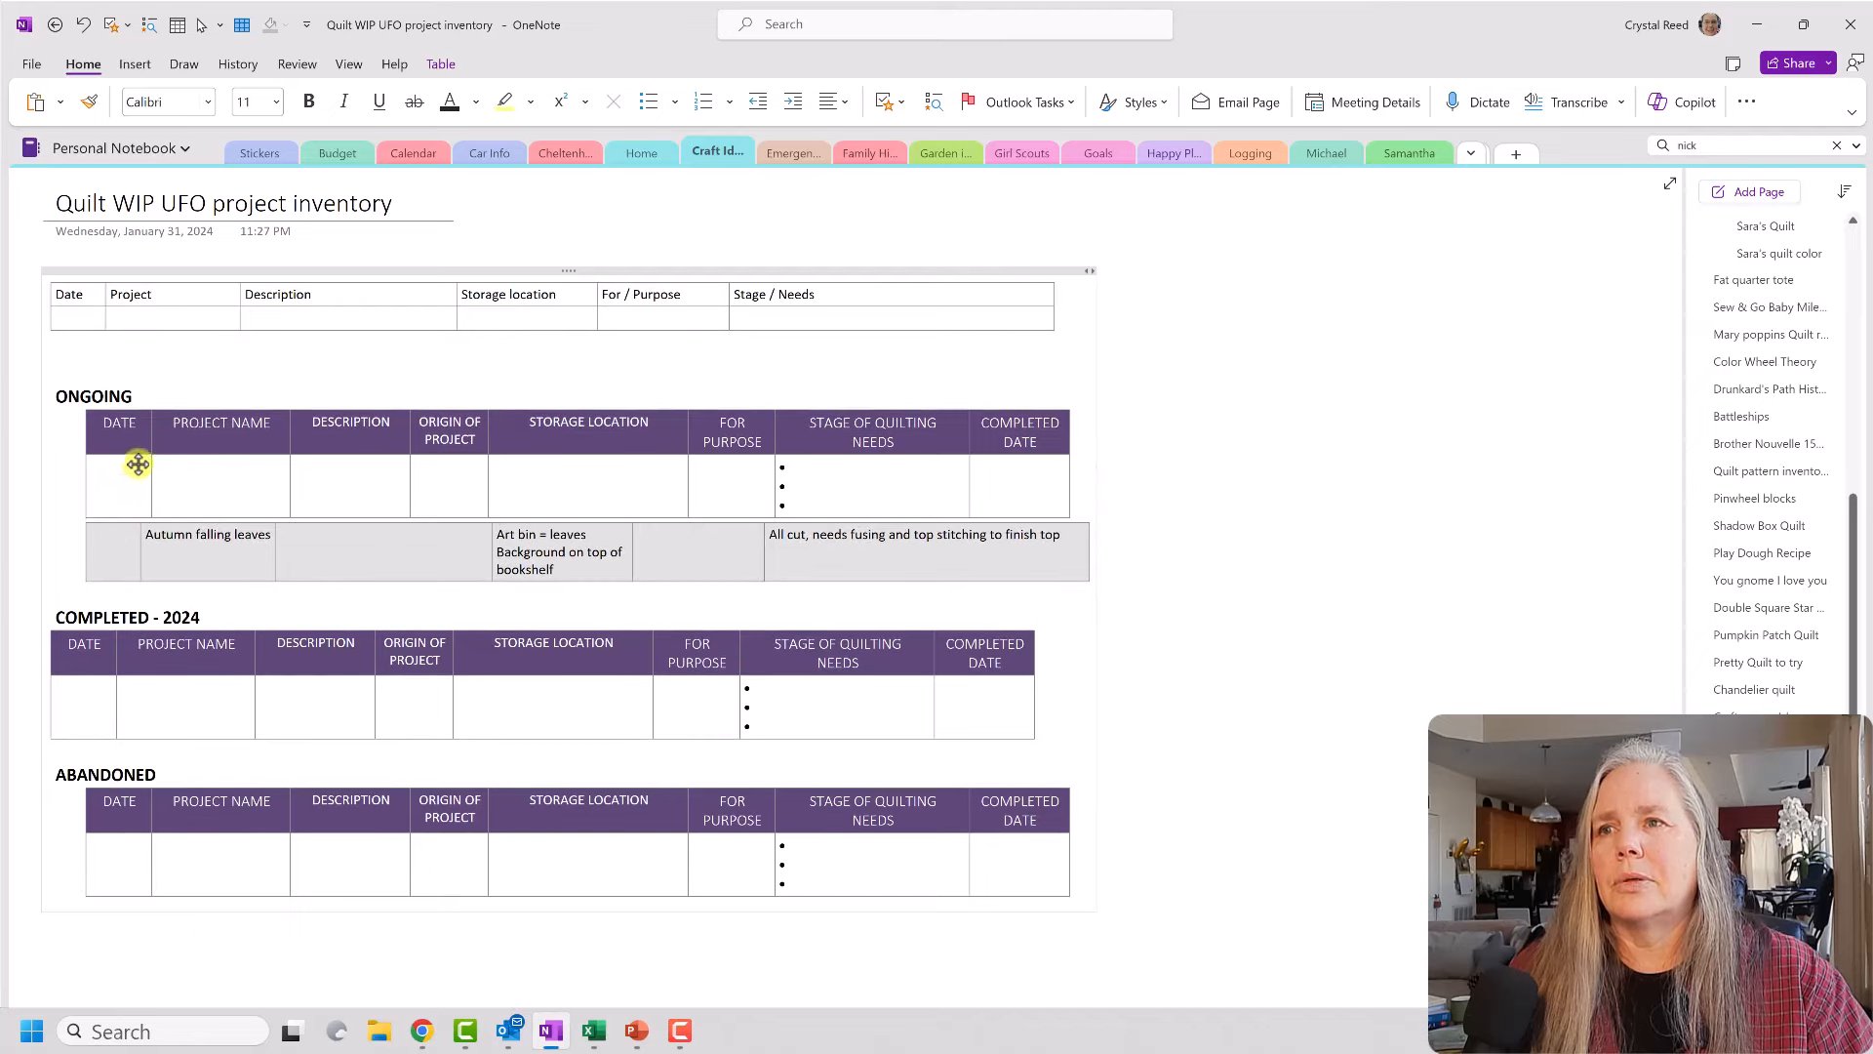
left_click_drag(137, 448, 142, 444)
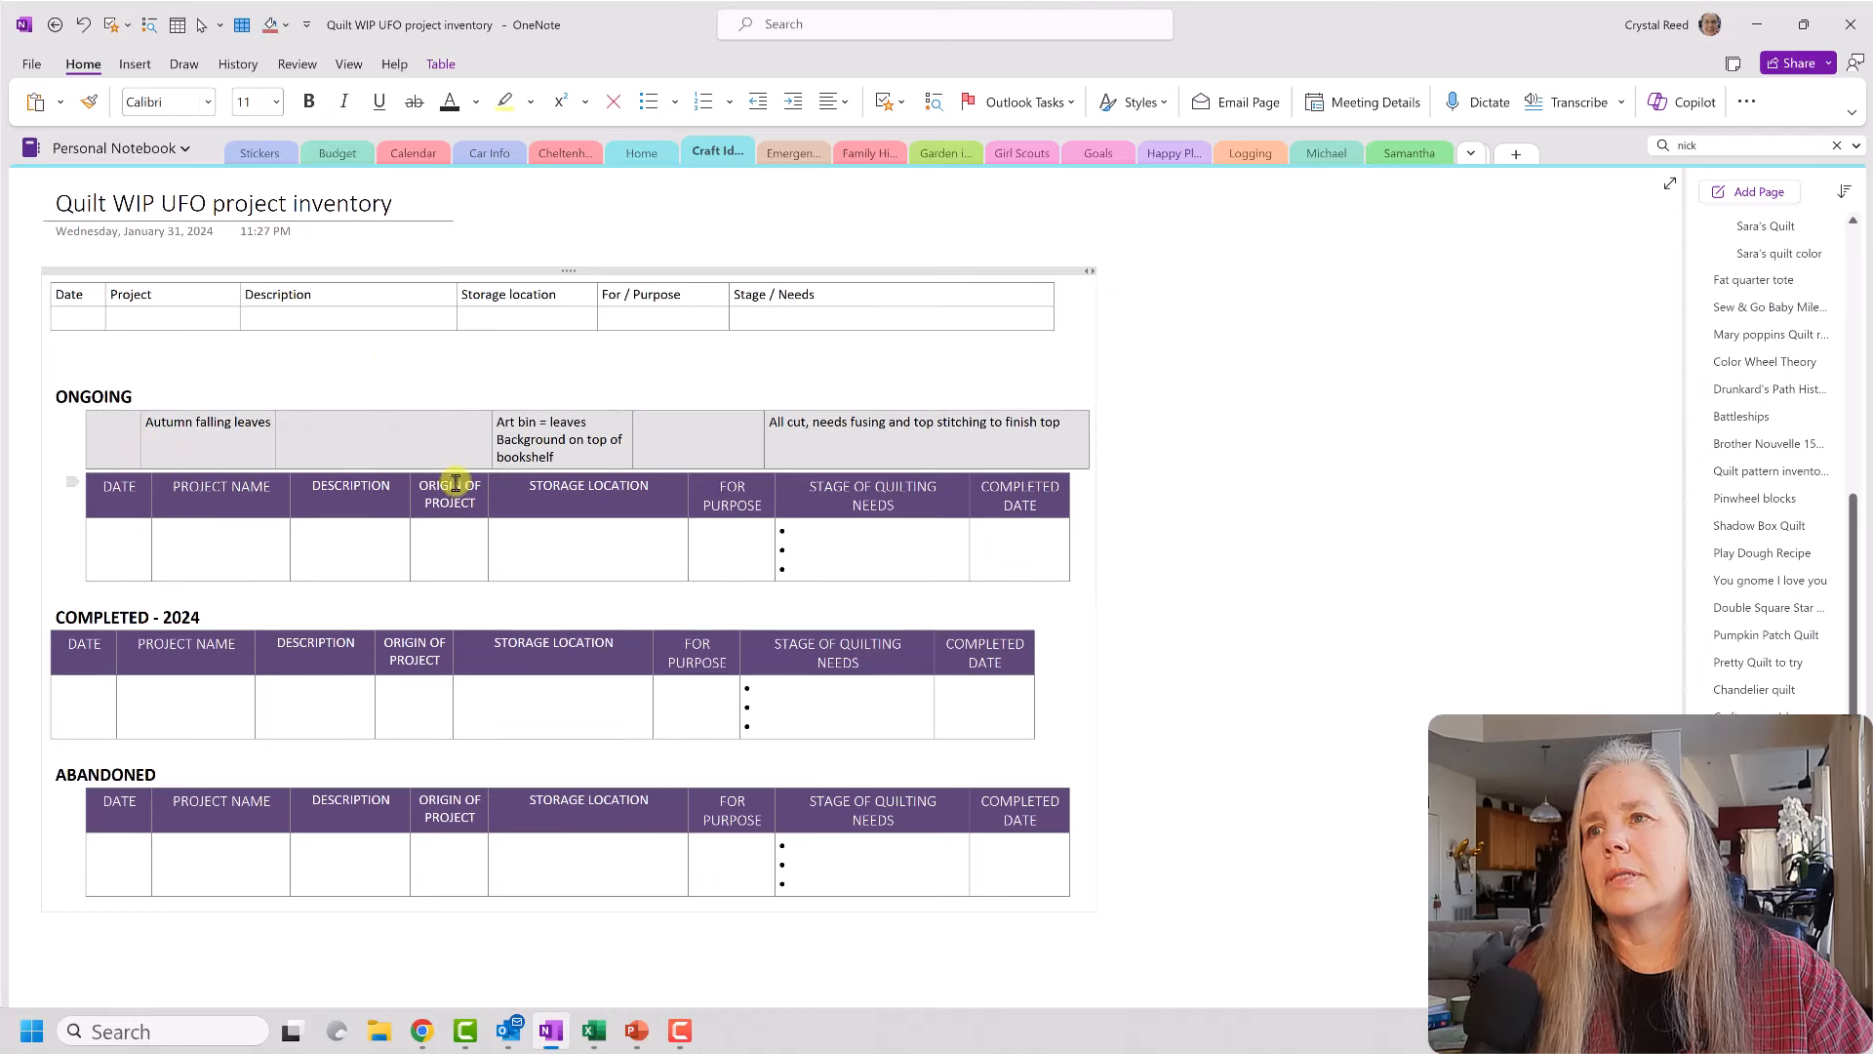
left_click(389, 357)
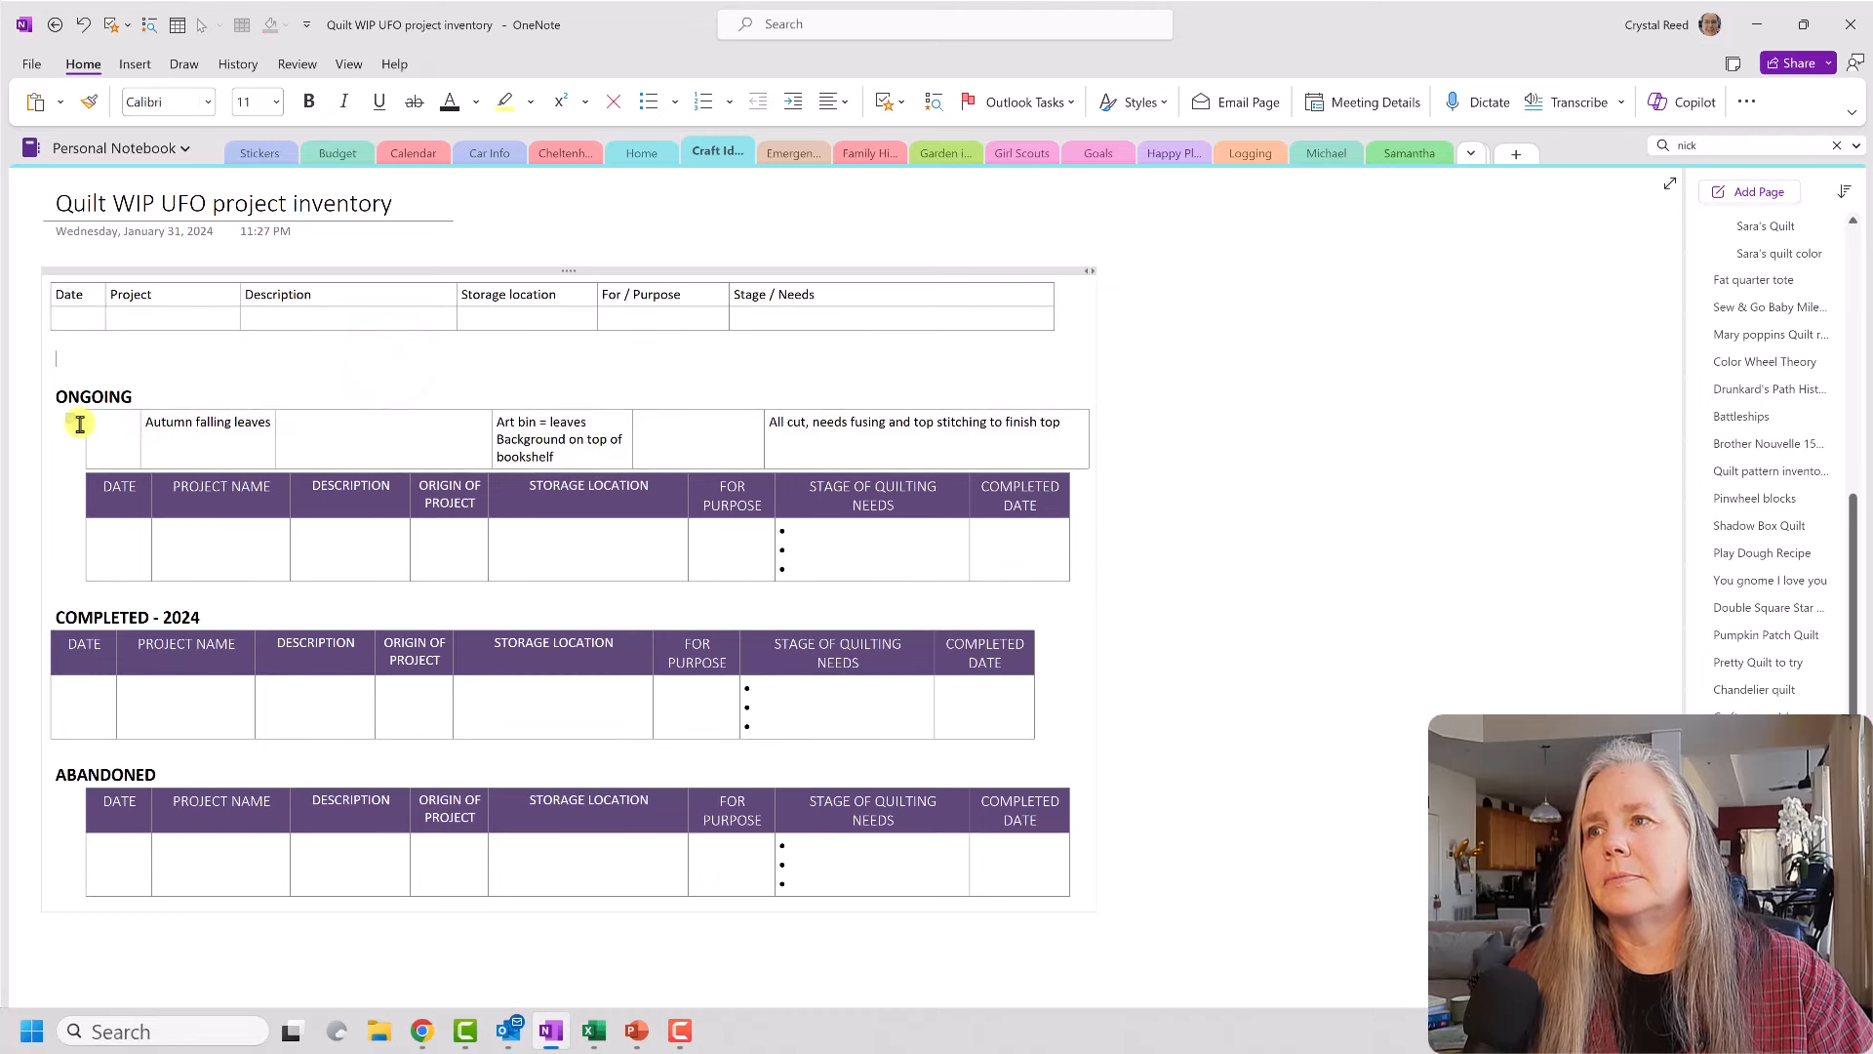
left_click_drag(72, 420, 96, 540)
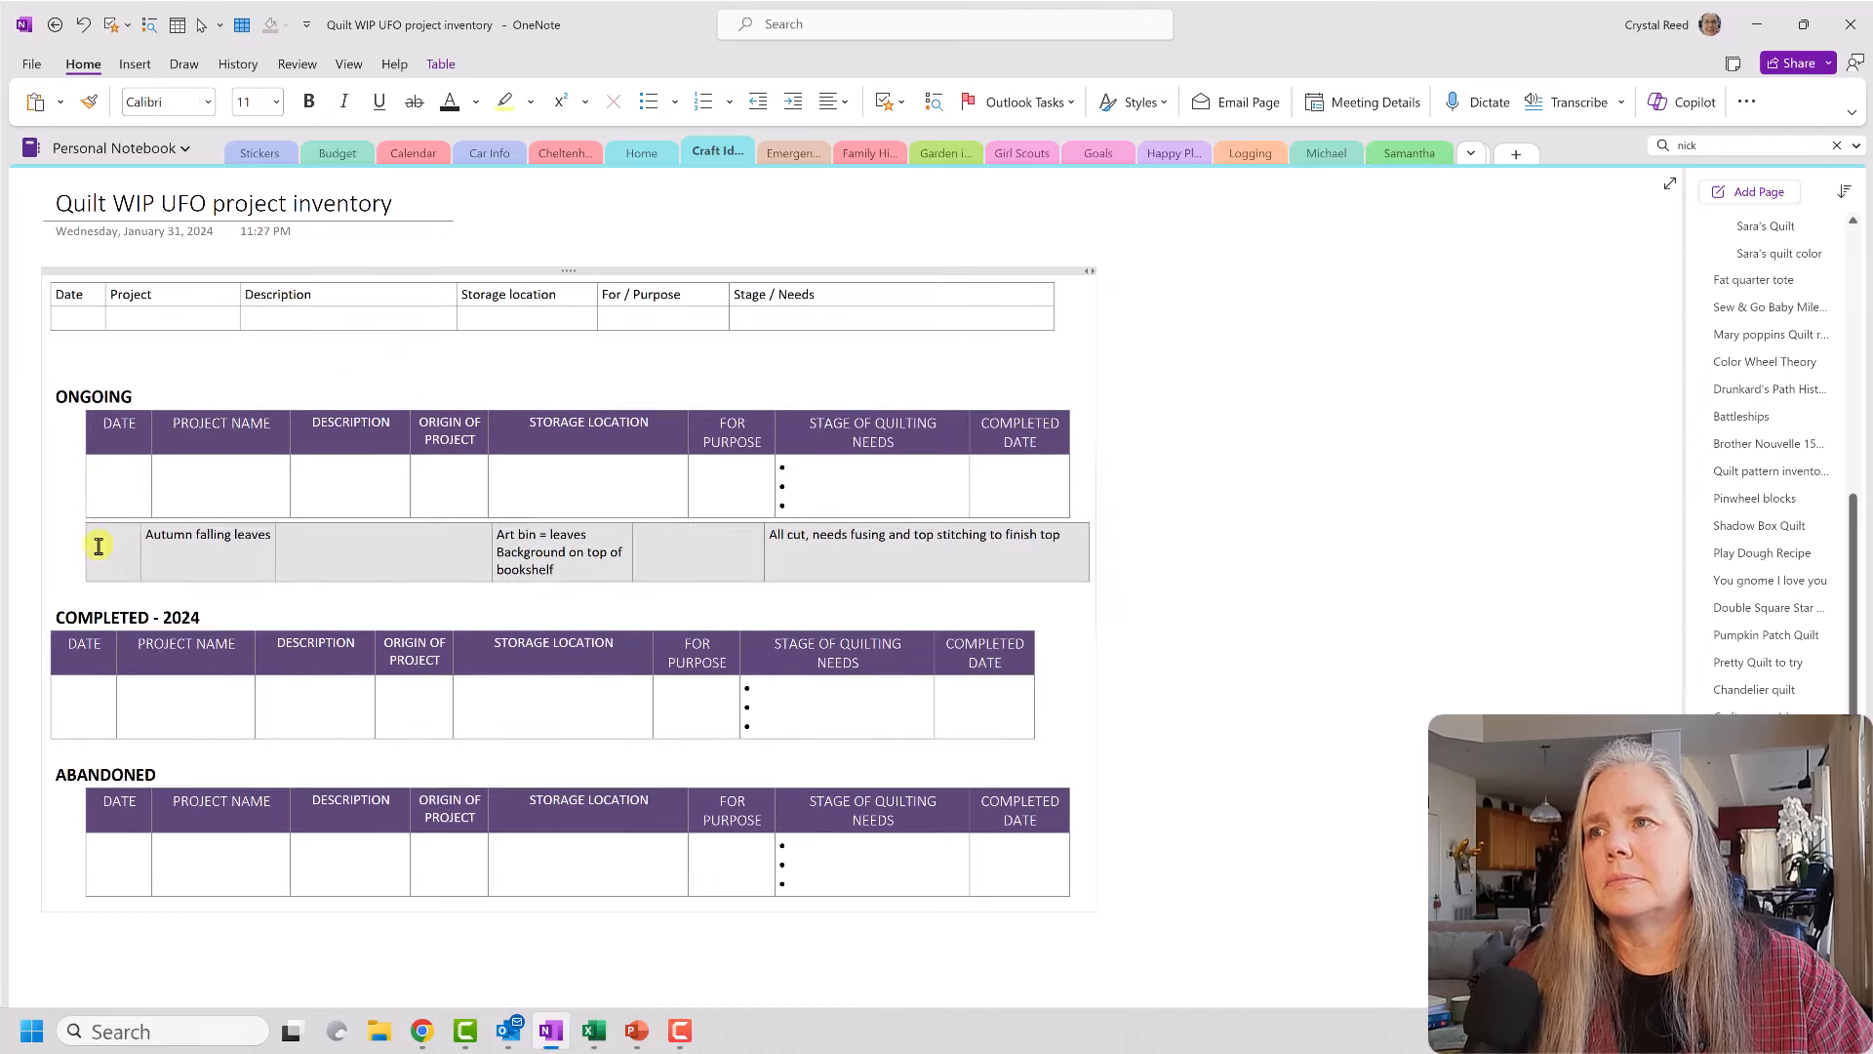
left_click(289, 506)
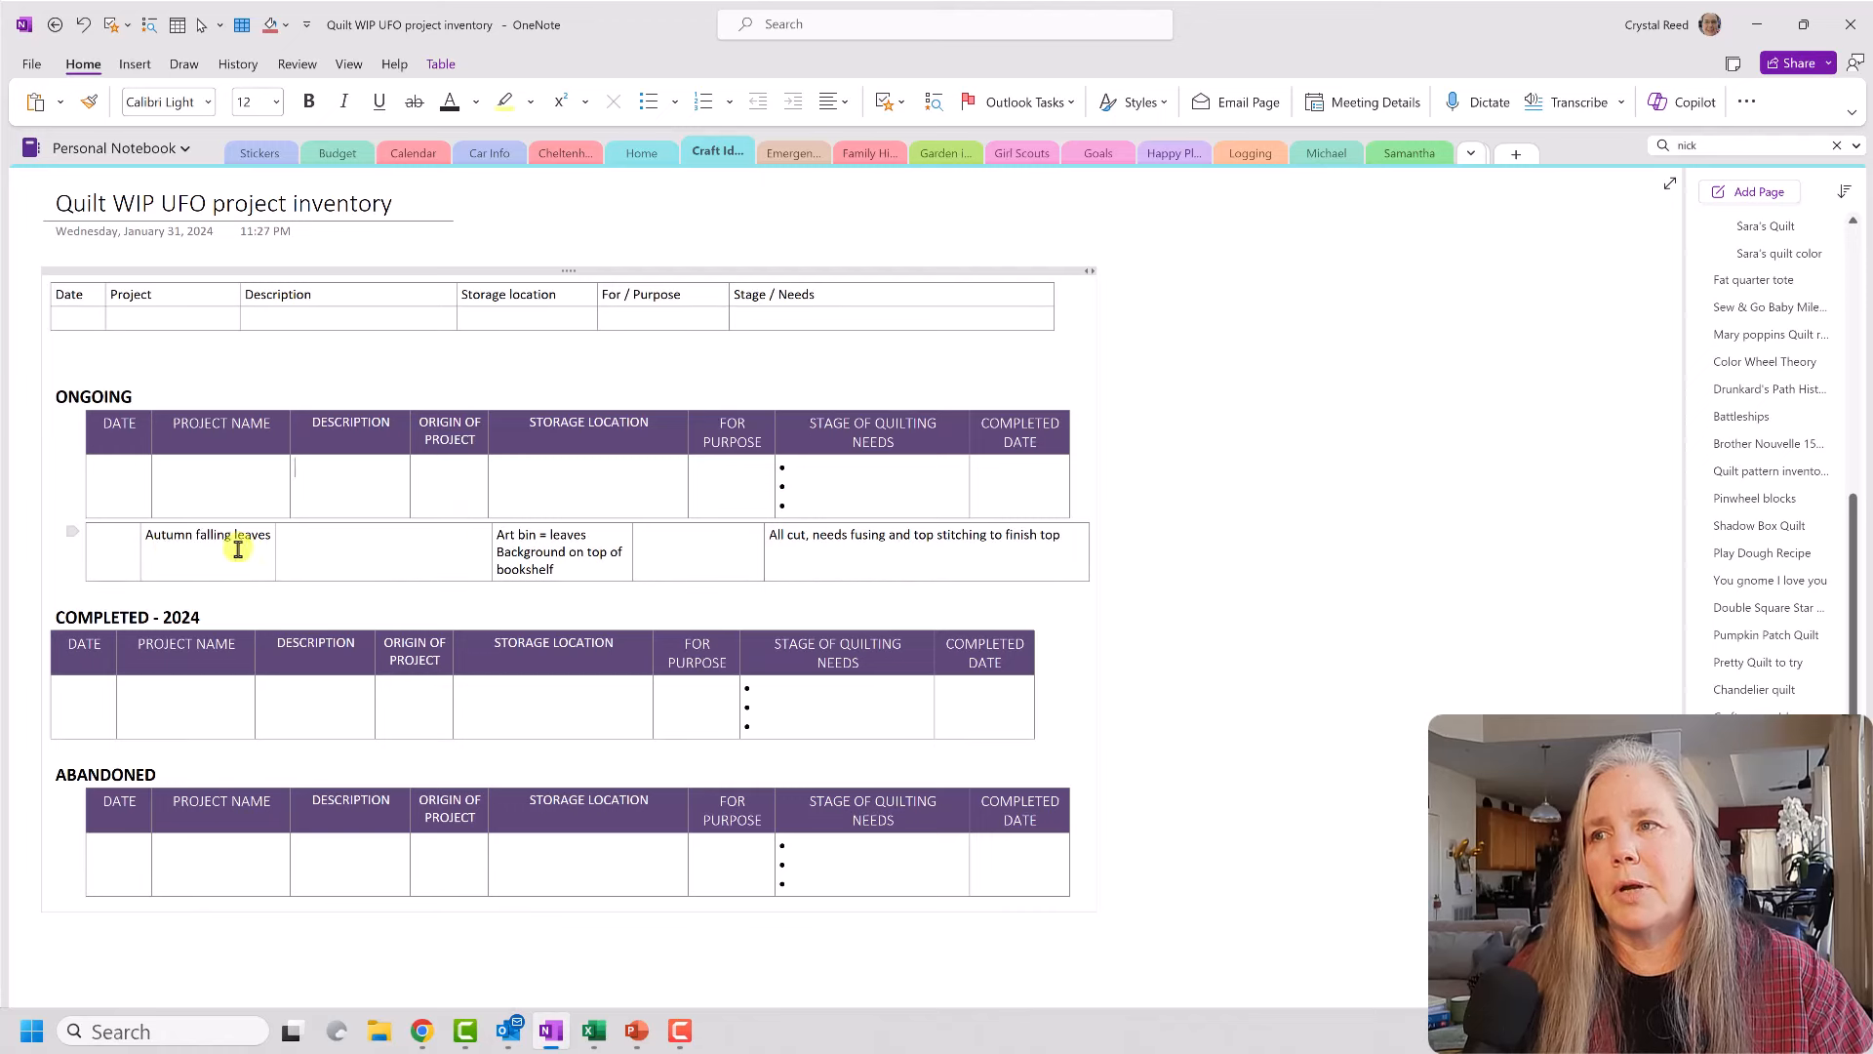
Step: Move the text Autumn falling leaves and its storage note from the loose row into the Ongoing table's Project Name and Storage Location cells
left_click_drag(143, 539, 276, 477)
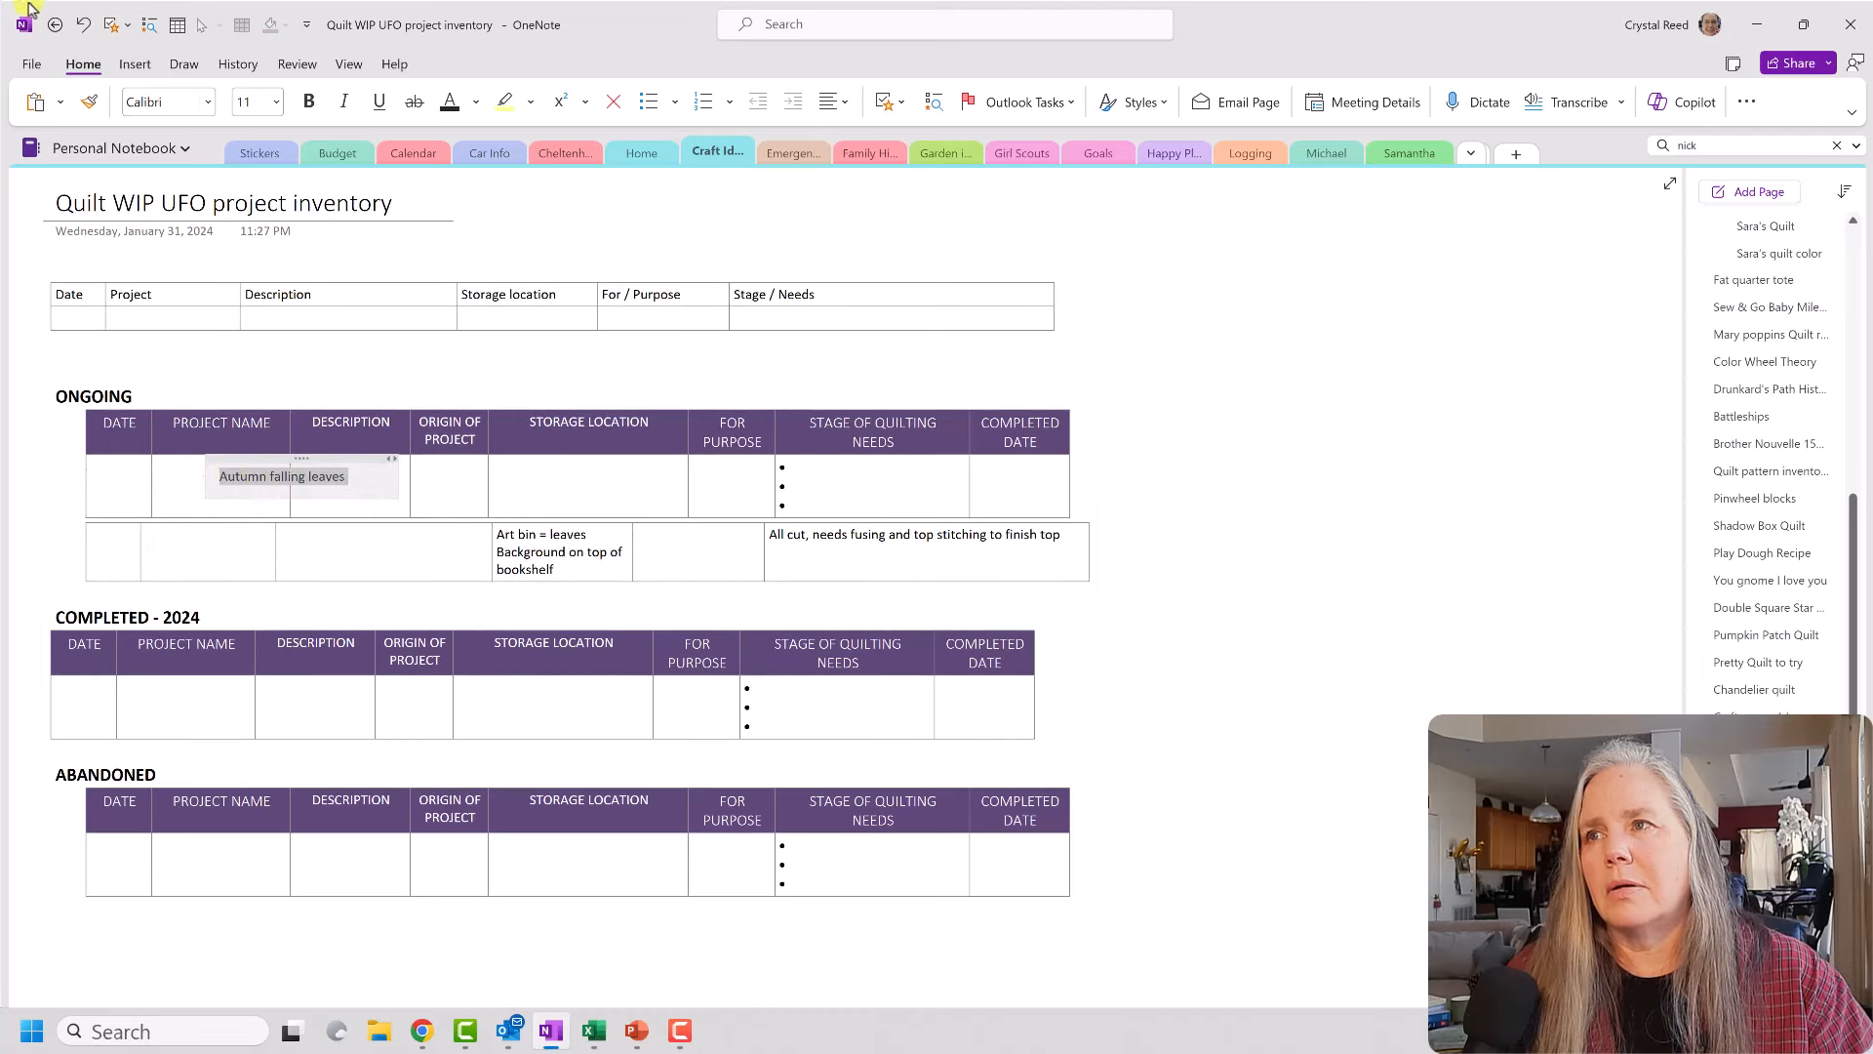
left_click(81, 27)
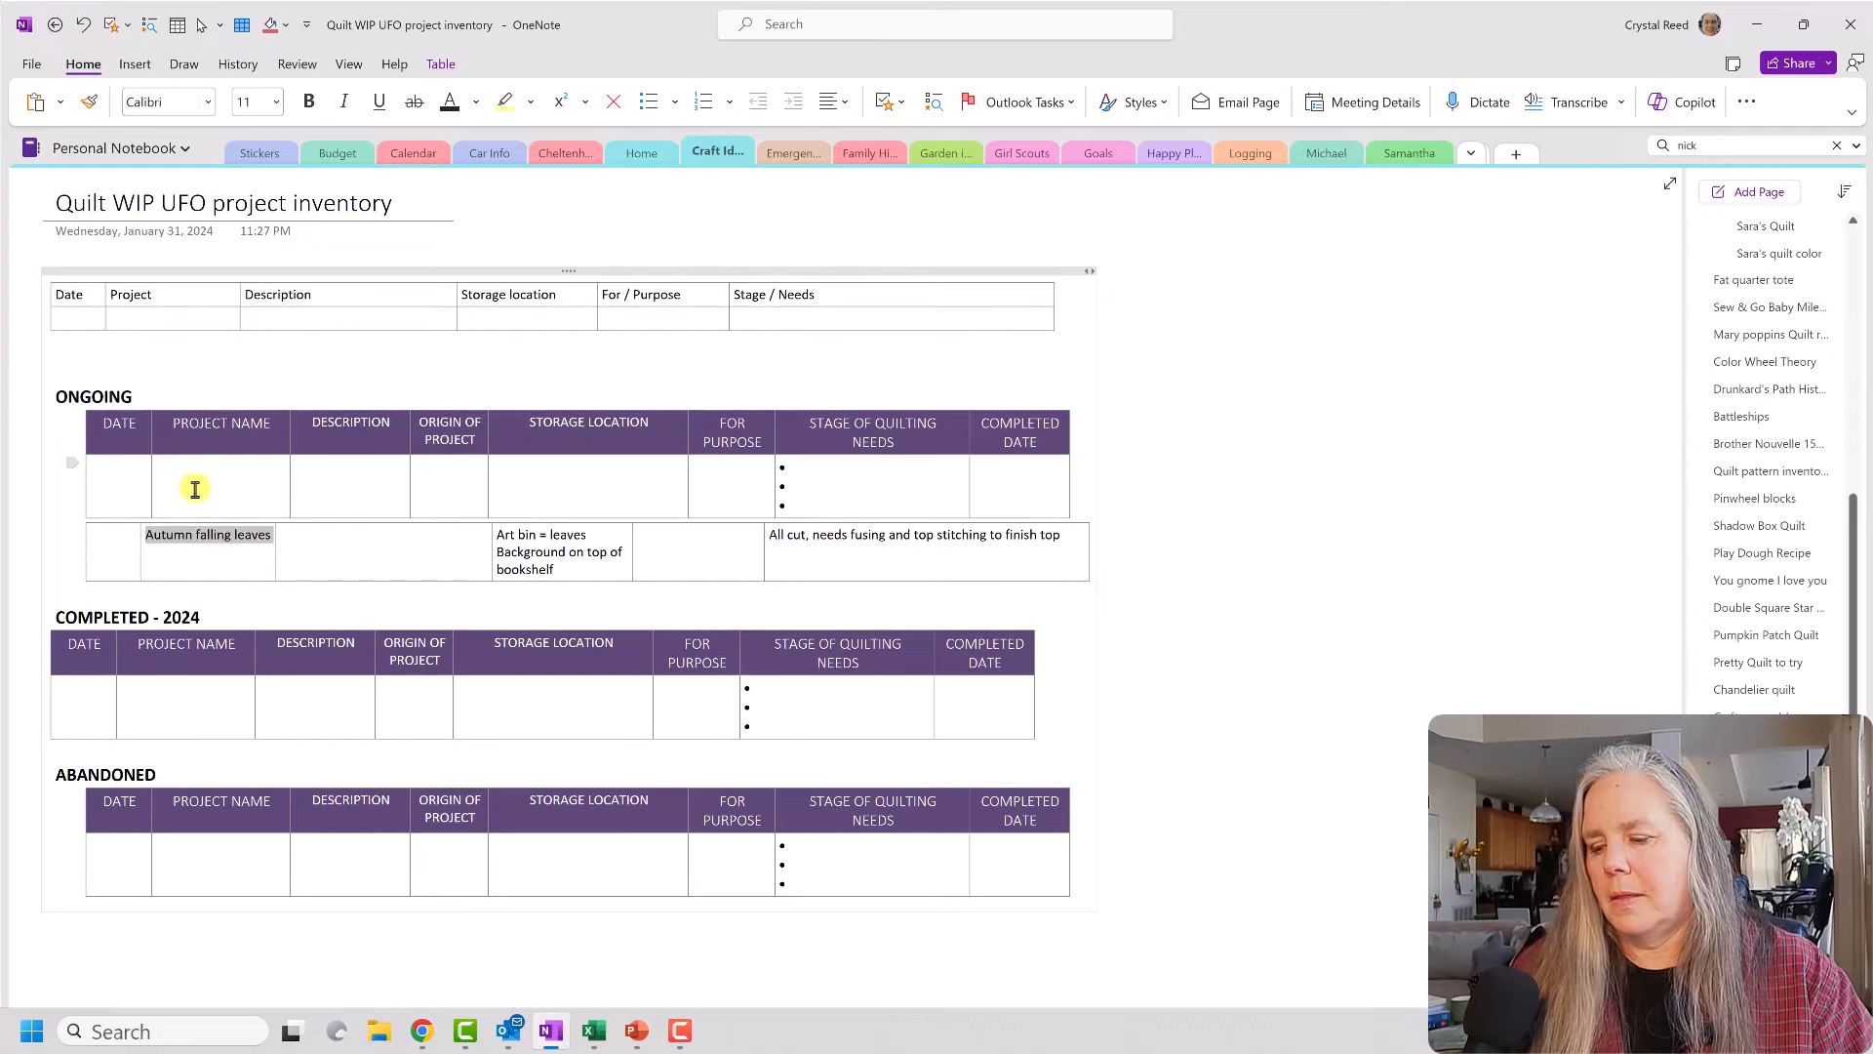
key("ctrl+x")
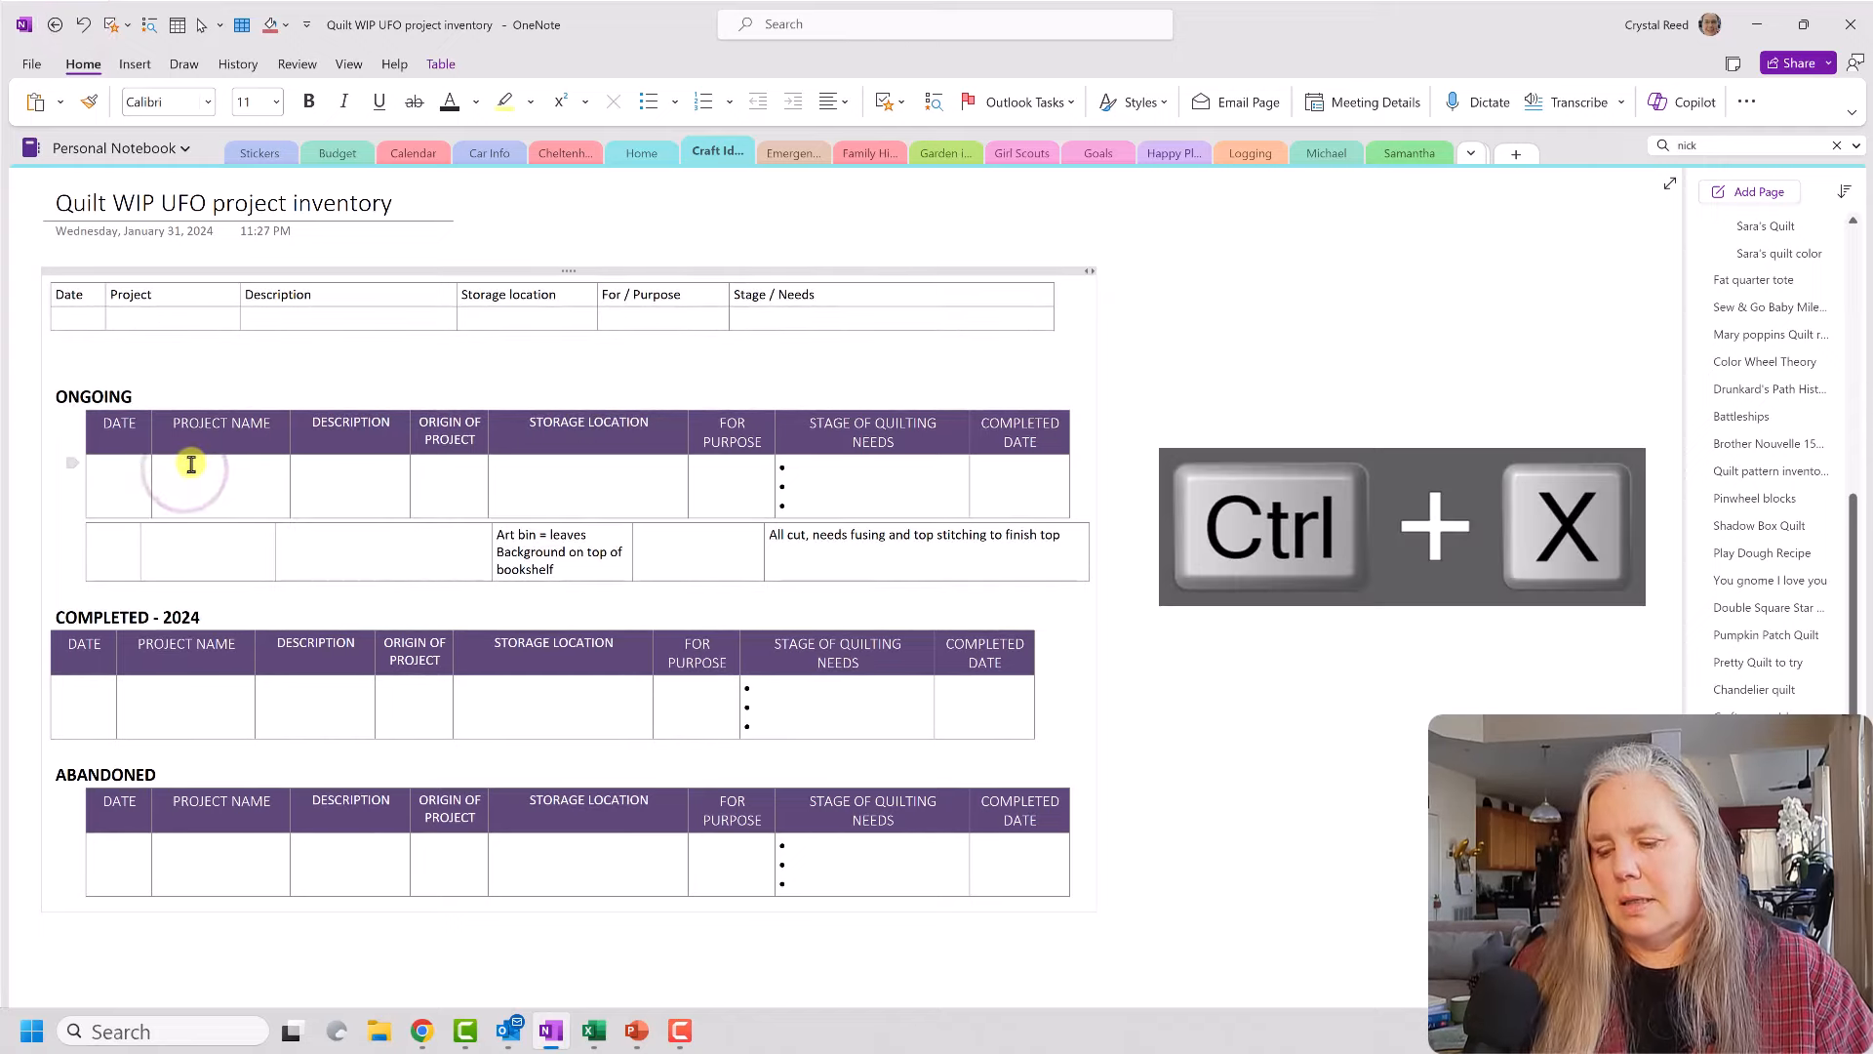
key("ctrl+v")
left_click_drag(574, 570, 493, 538)
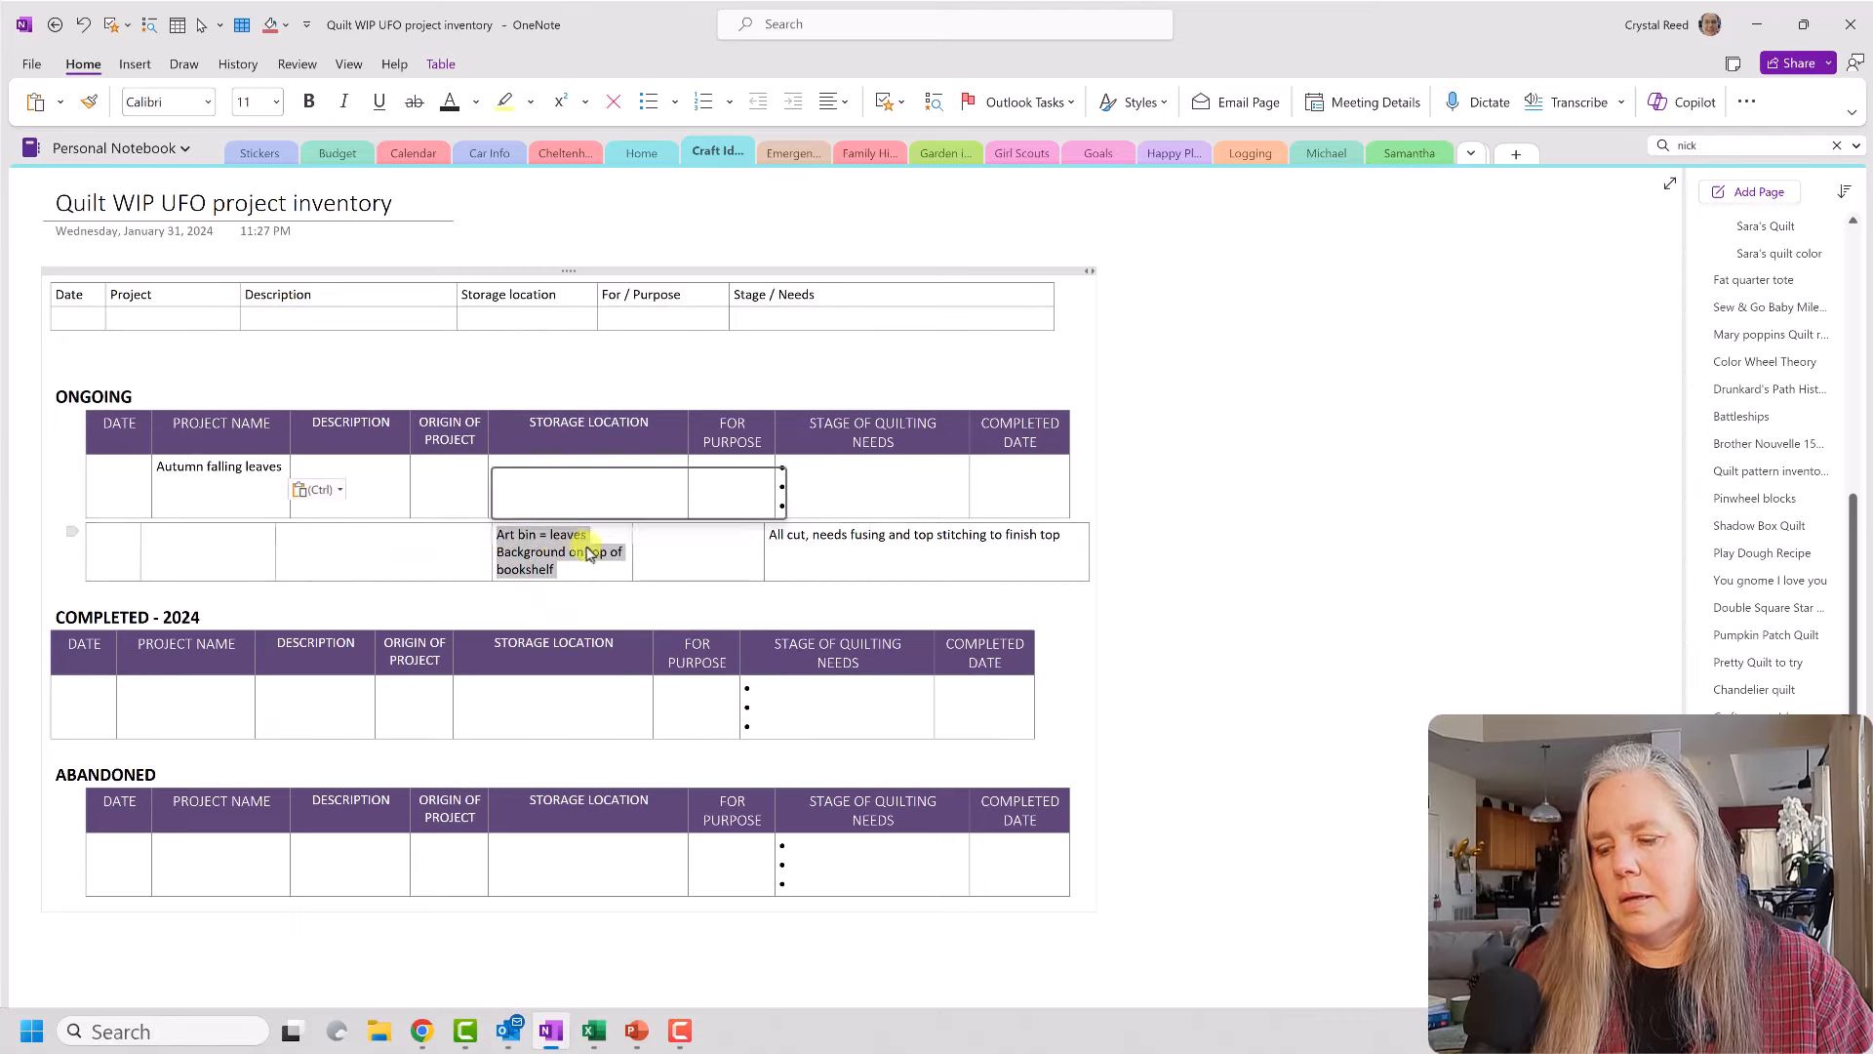
key("ctrl+x")
left_click(567, 467)
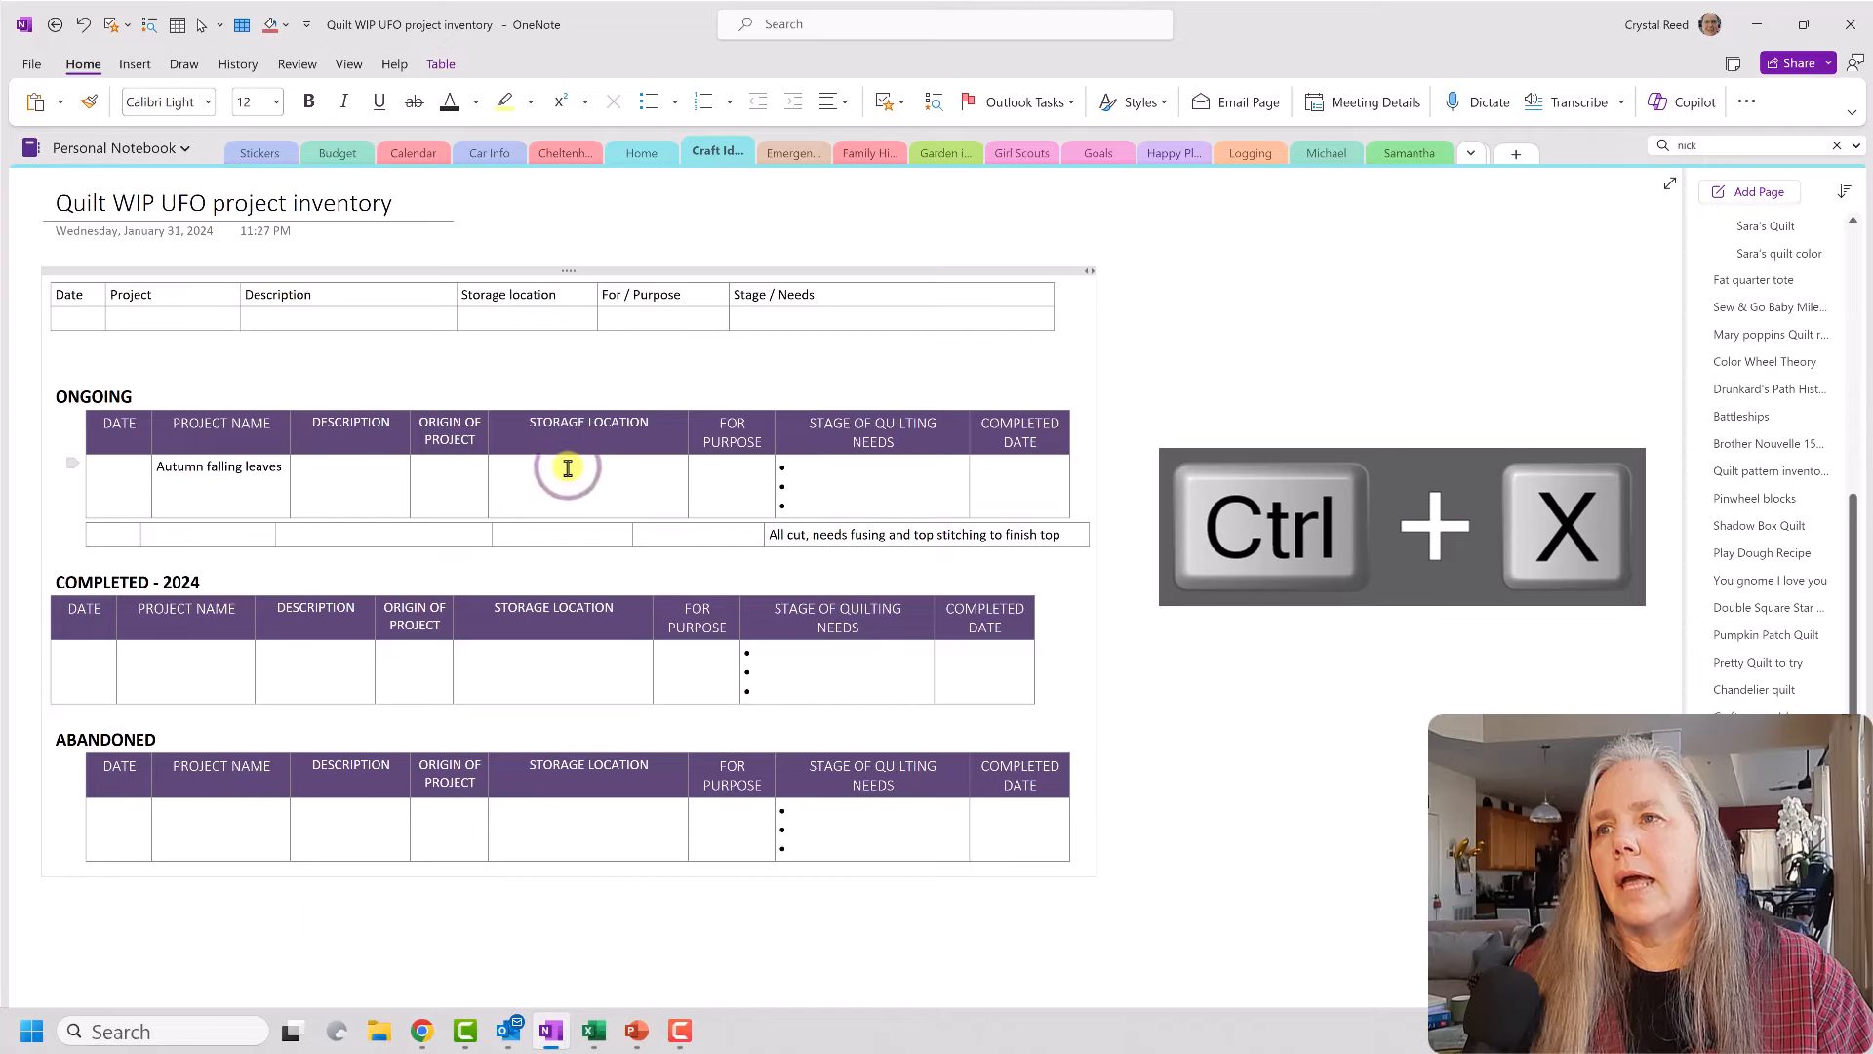
key("ctrl+v")
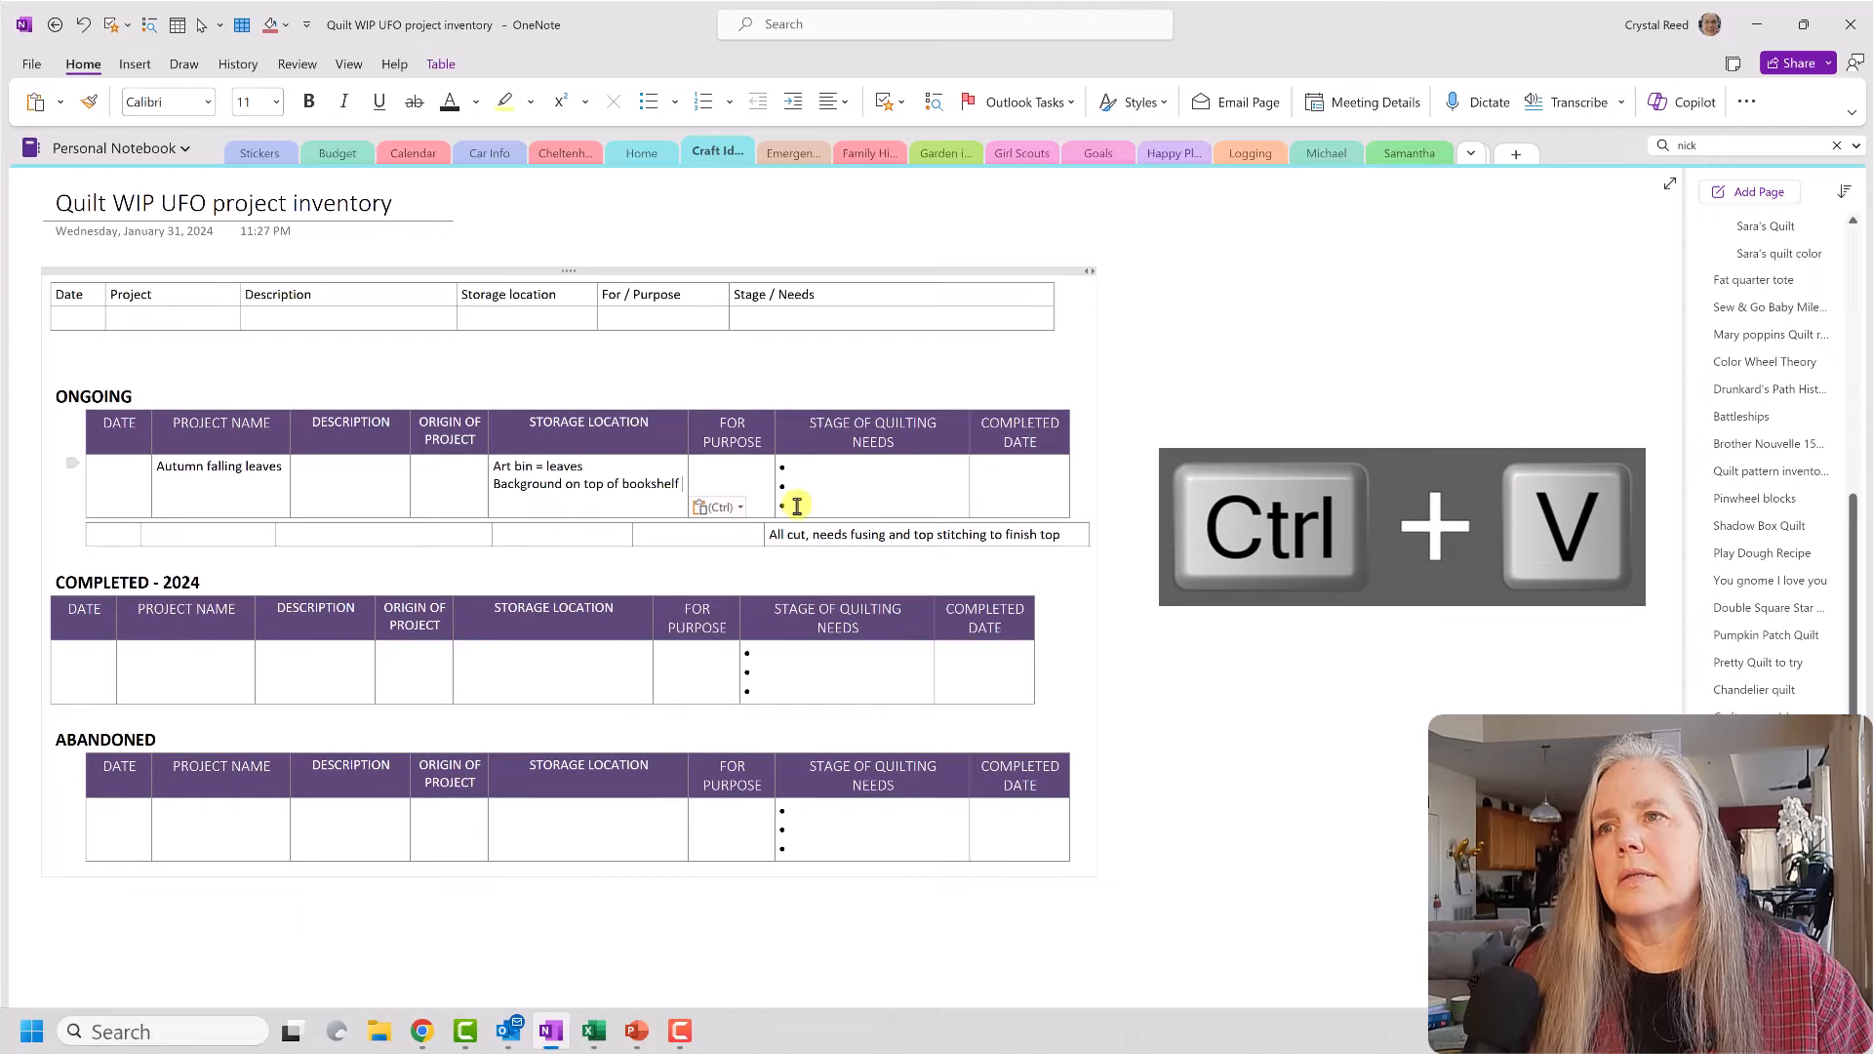
Step: Cut "All cut, needs fusing and top stitching to finish top" from the loose row and paste it under Stage of Quilting Needs in Ongoing
left_click_drag(767, 534, 1063, 535)
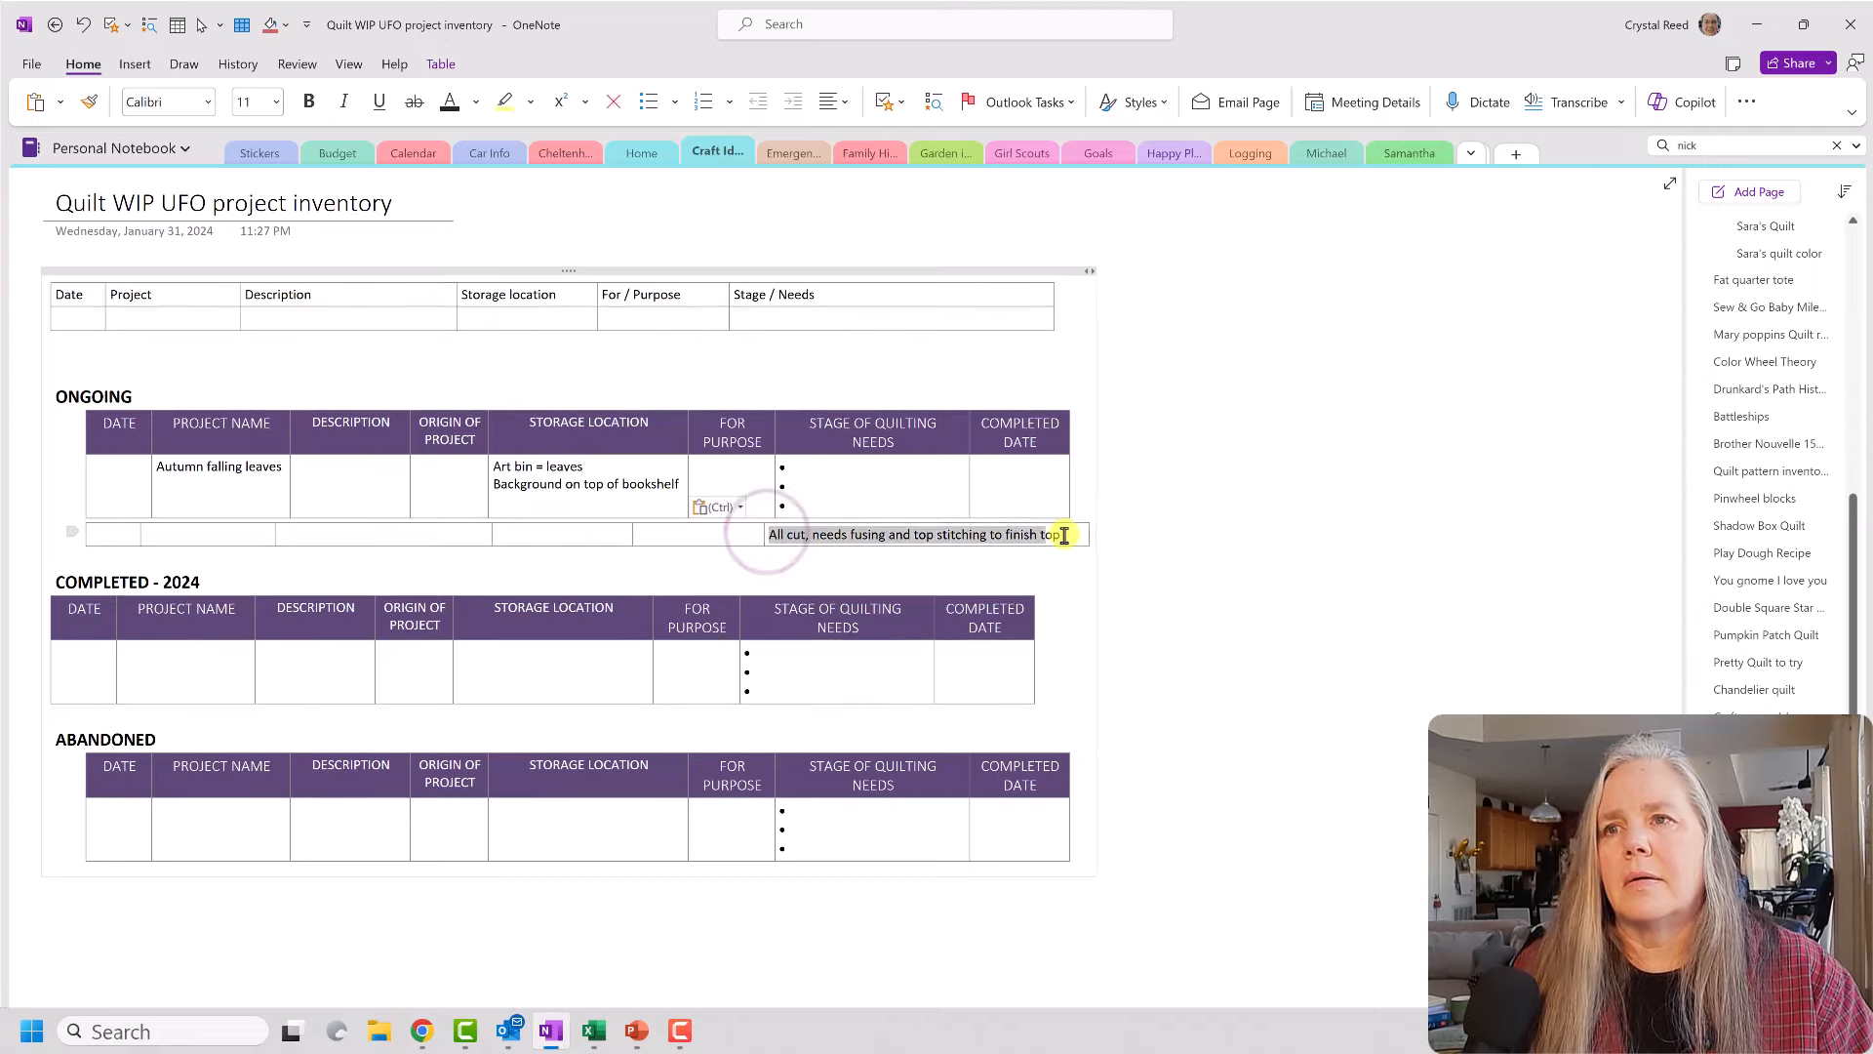
key("ctrl+x")
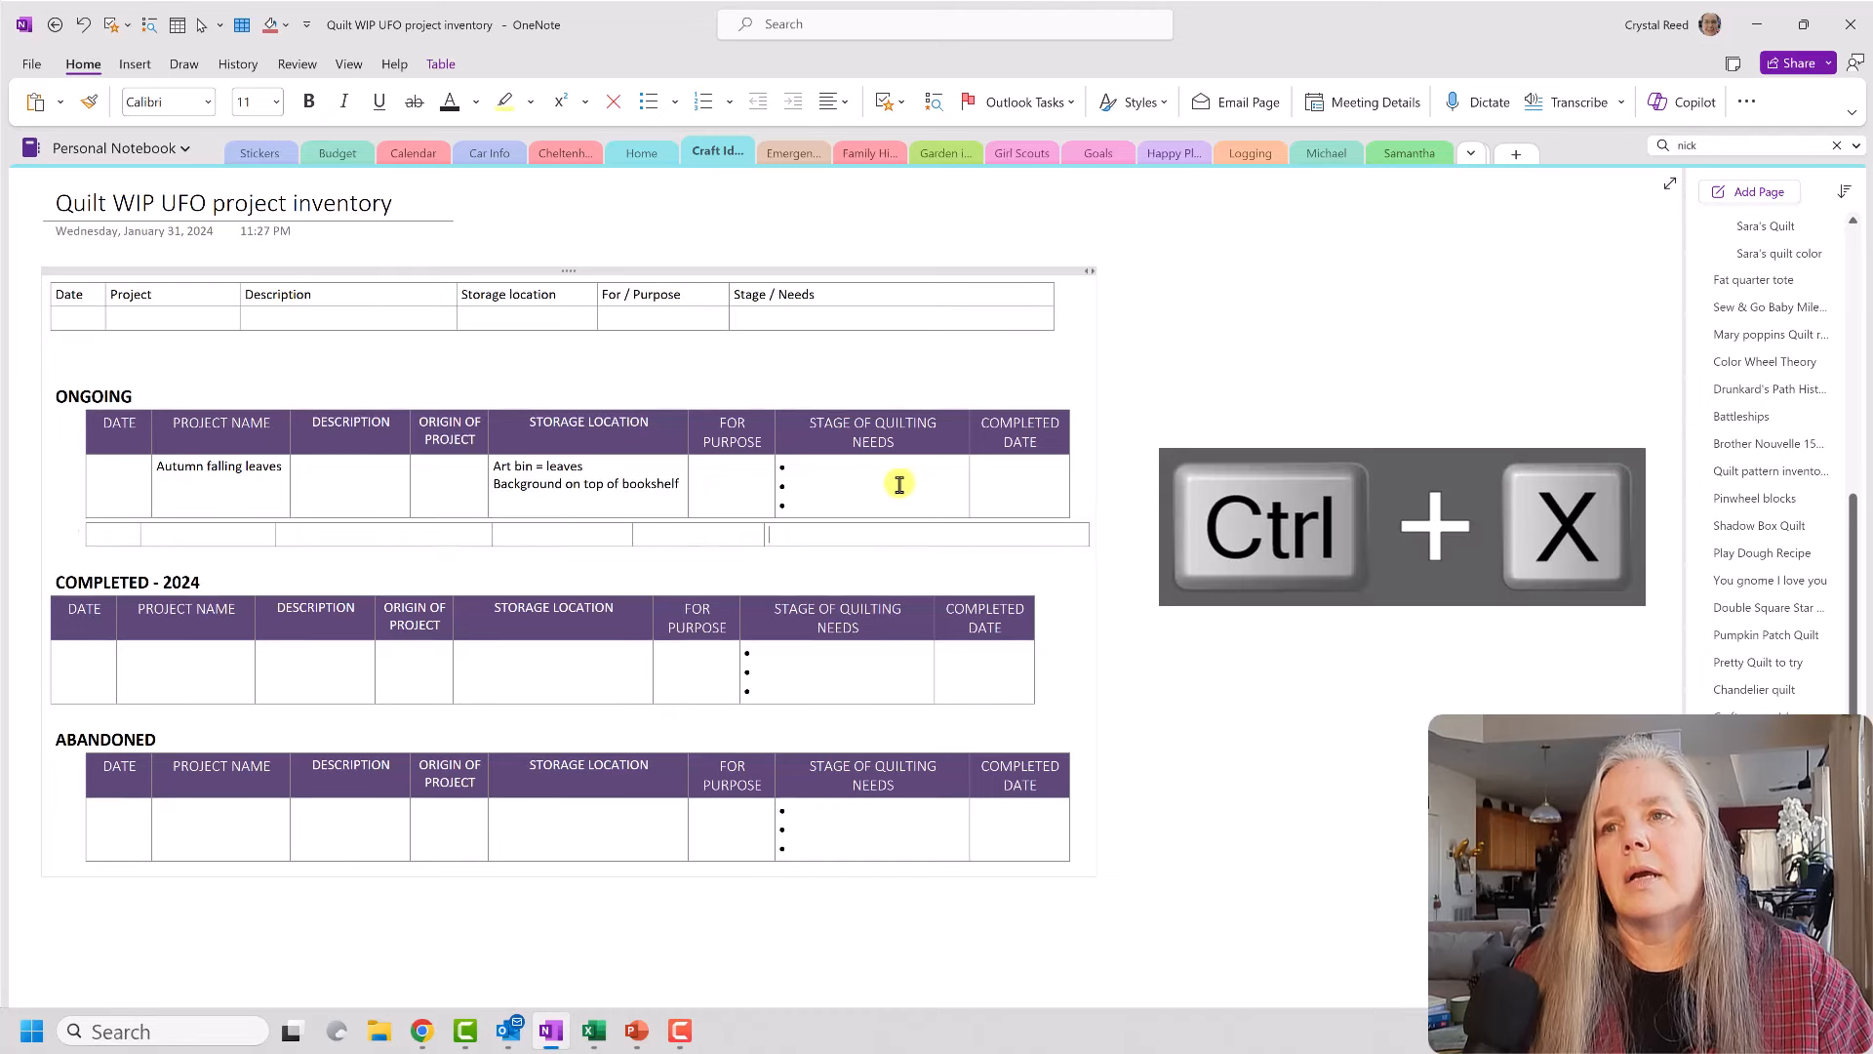
left_click(884, 473)
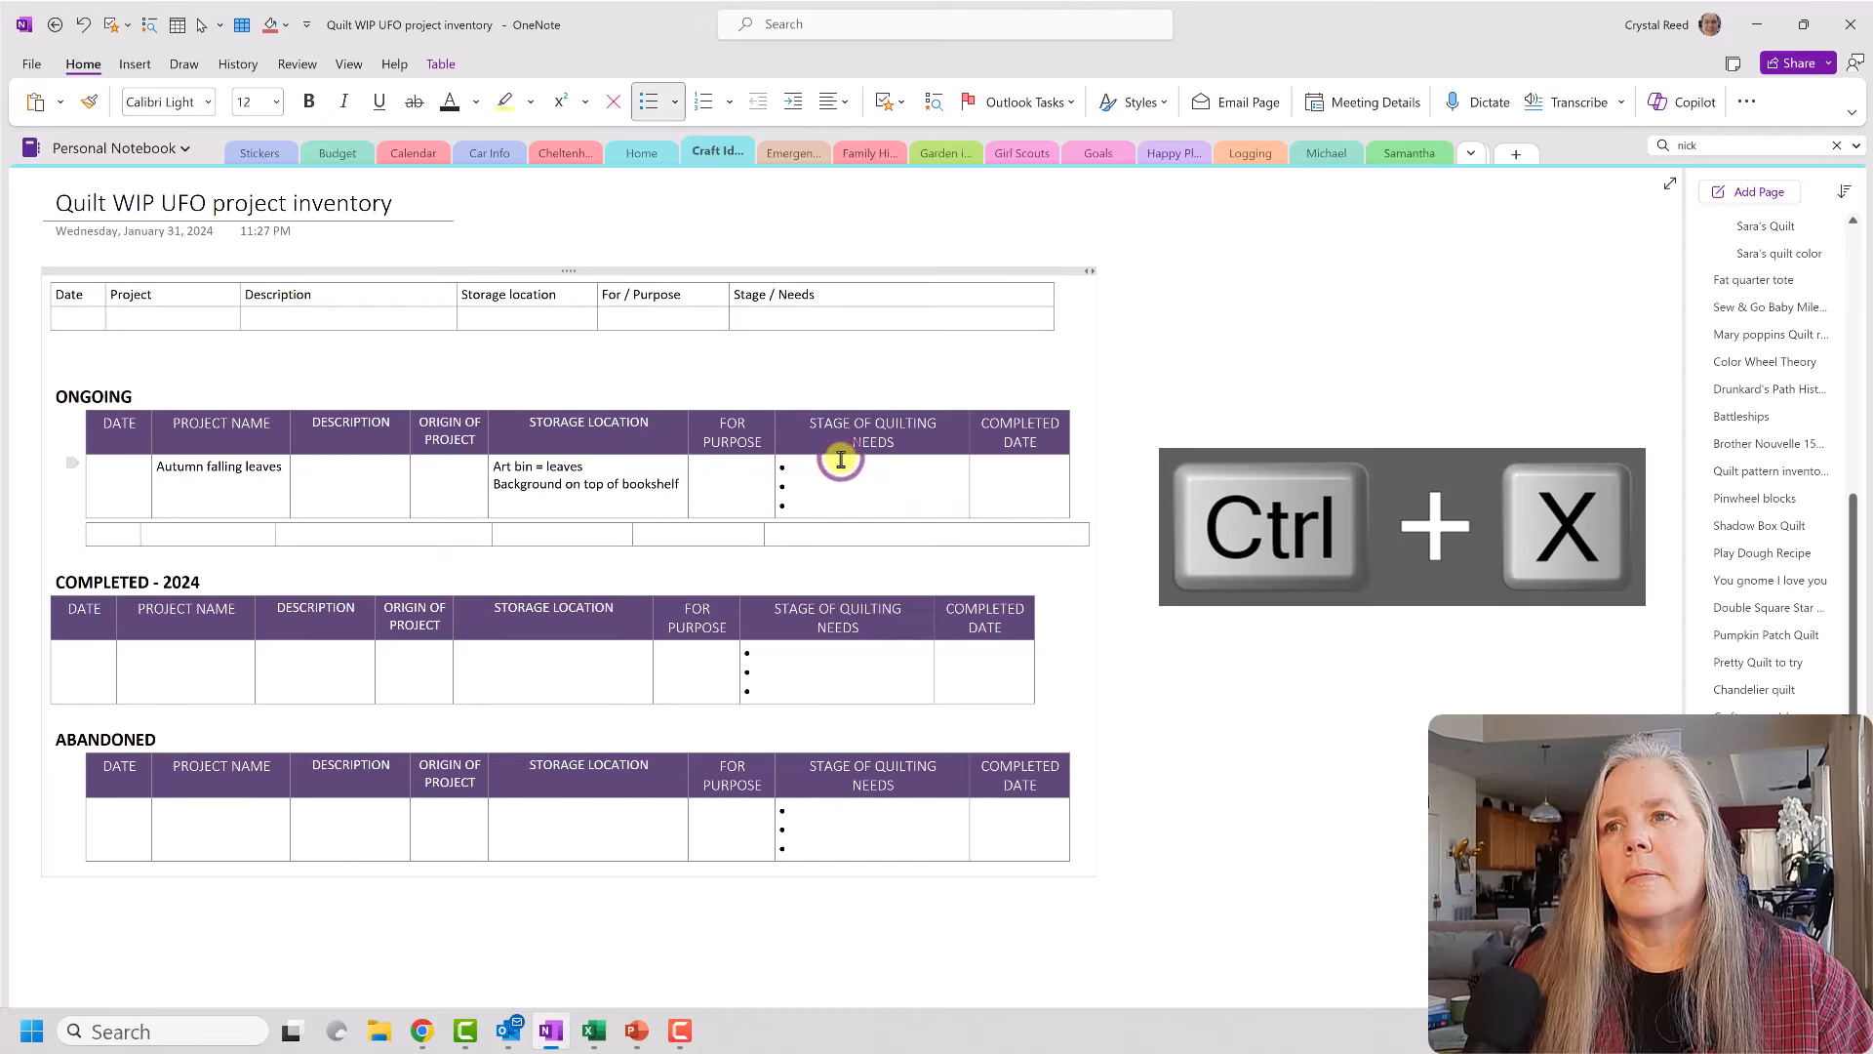
left_click(802, 469)
key("ctrl+v")
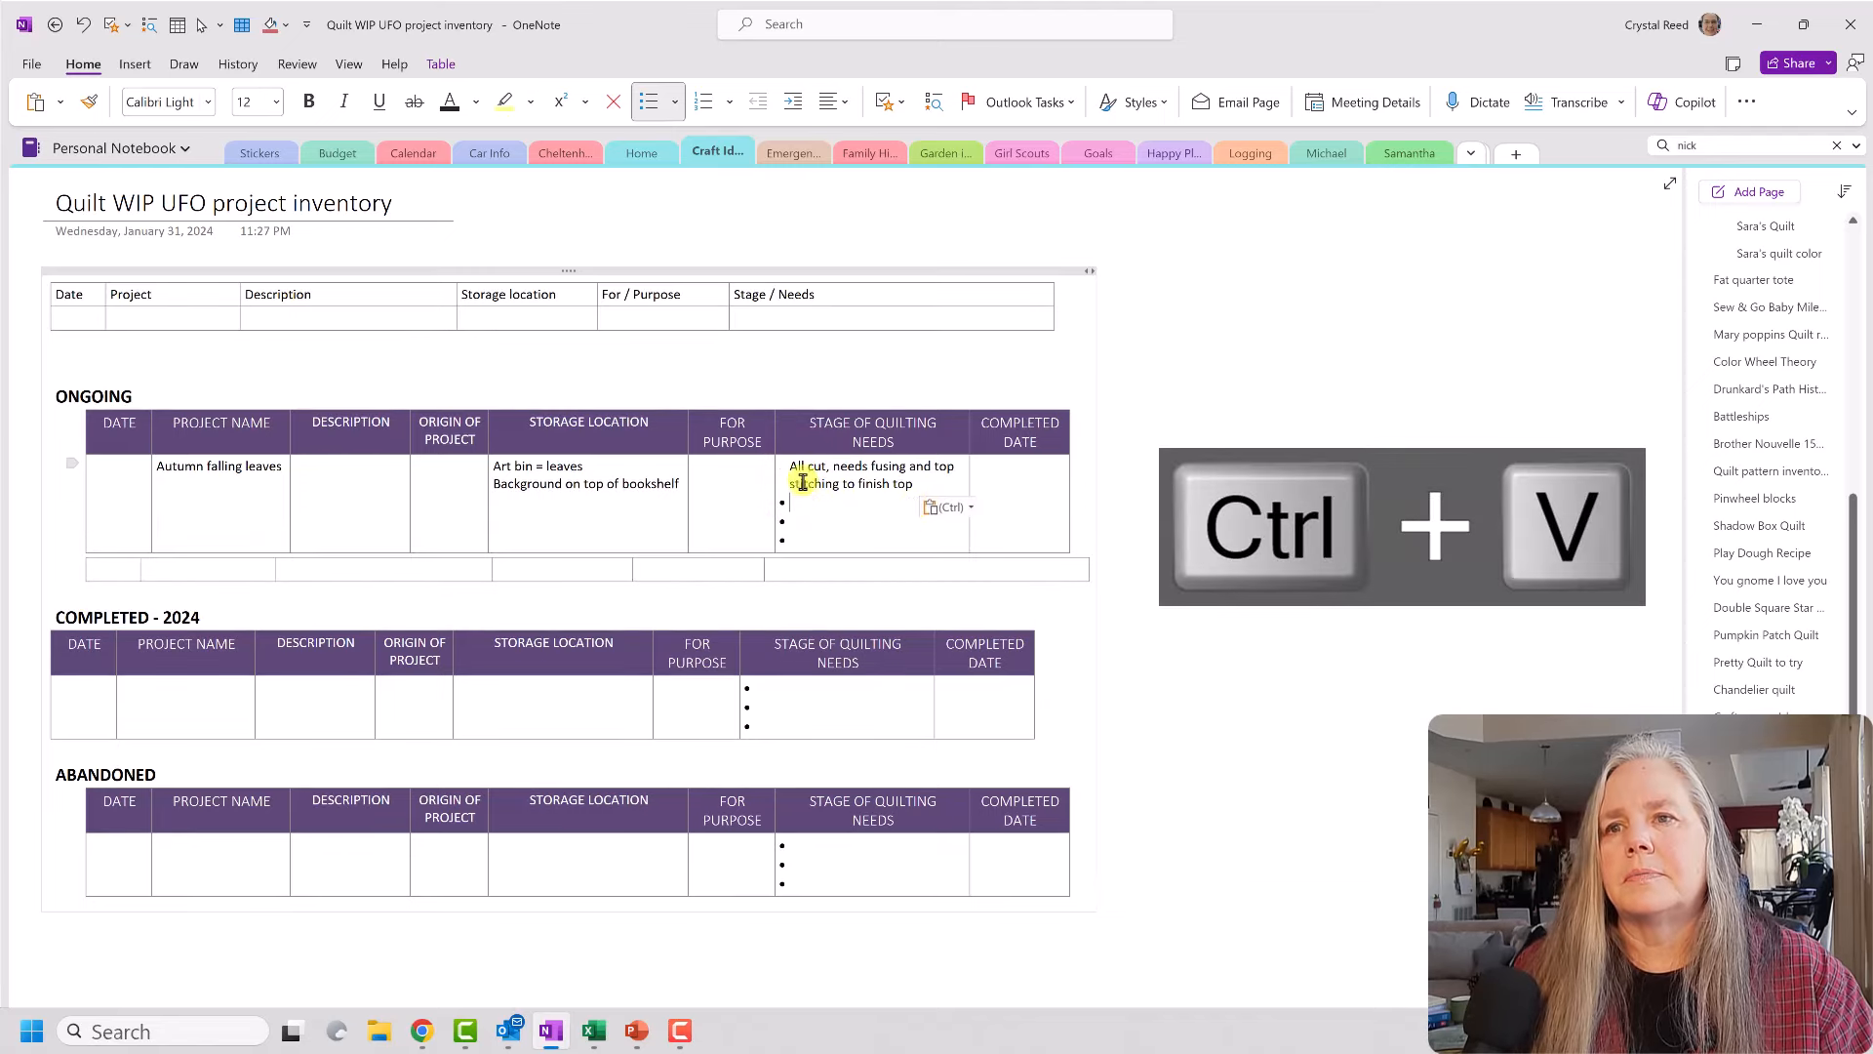
Step: Remove the empty bullet points below the pasted text in the Ongoing table's Stage of Quilting Needs cell
left_click(795, 472)
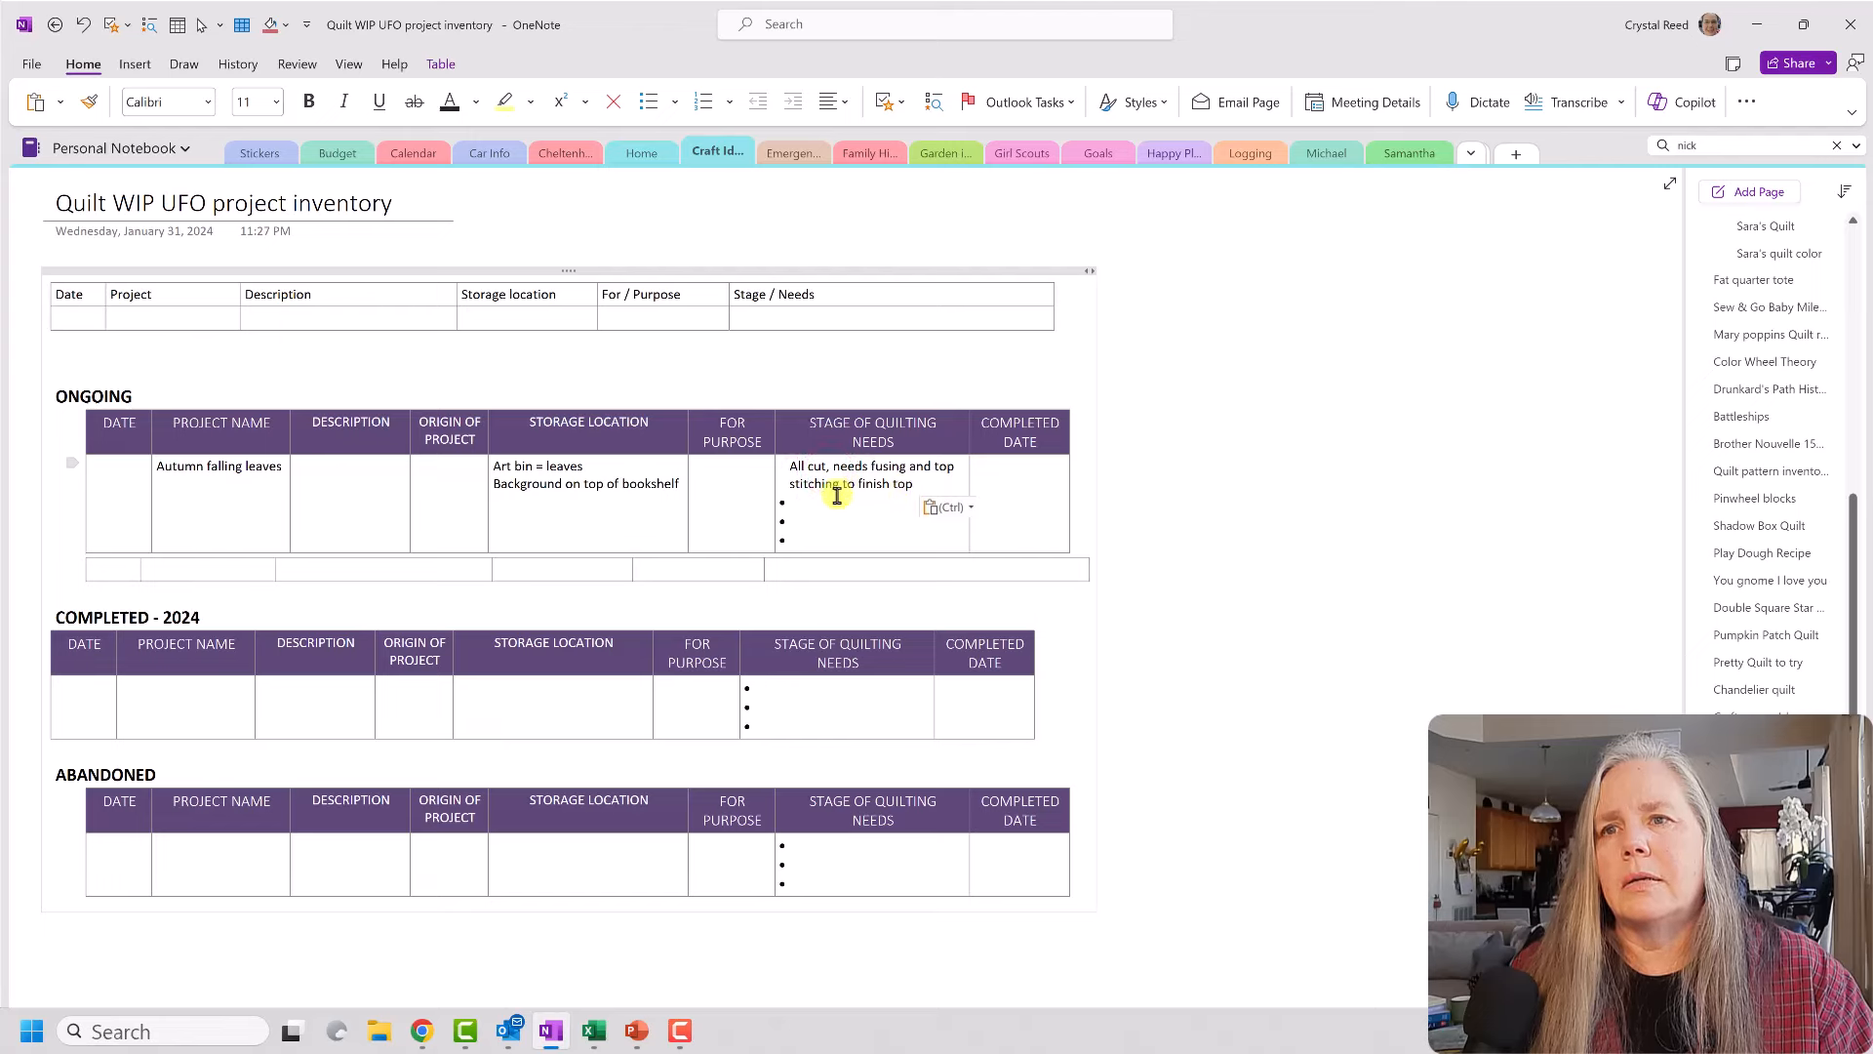
left_click(811, 540)
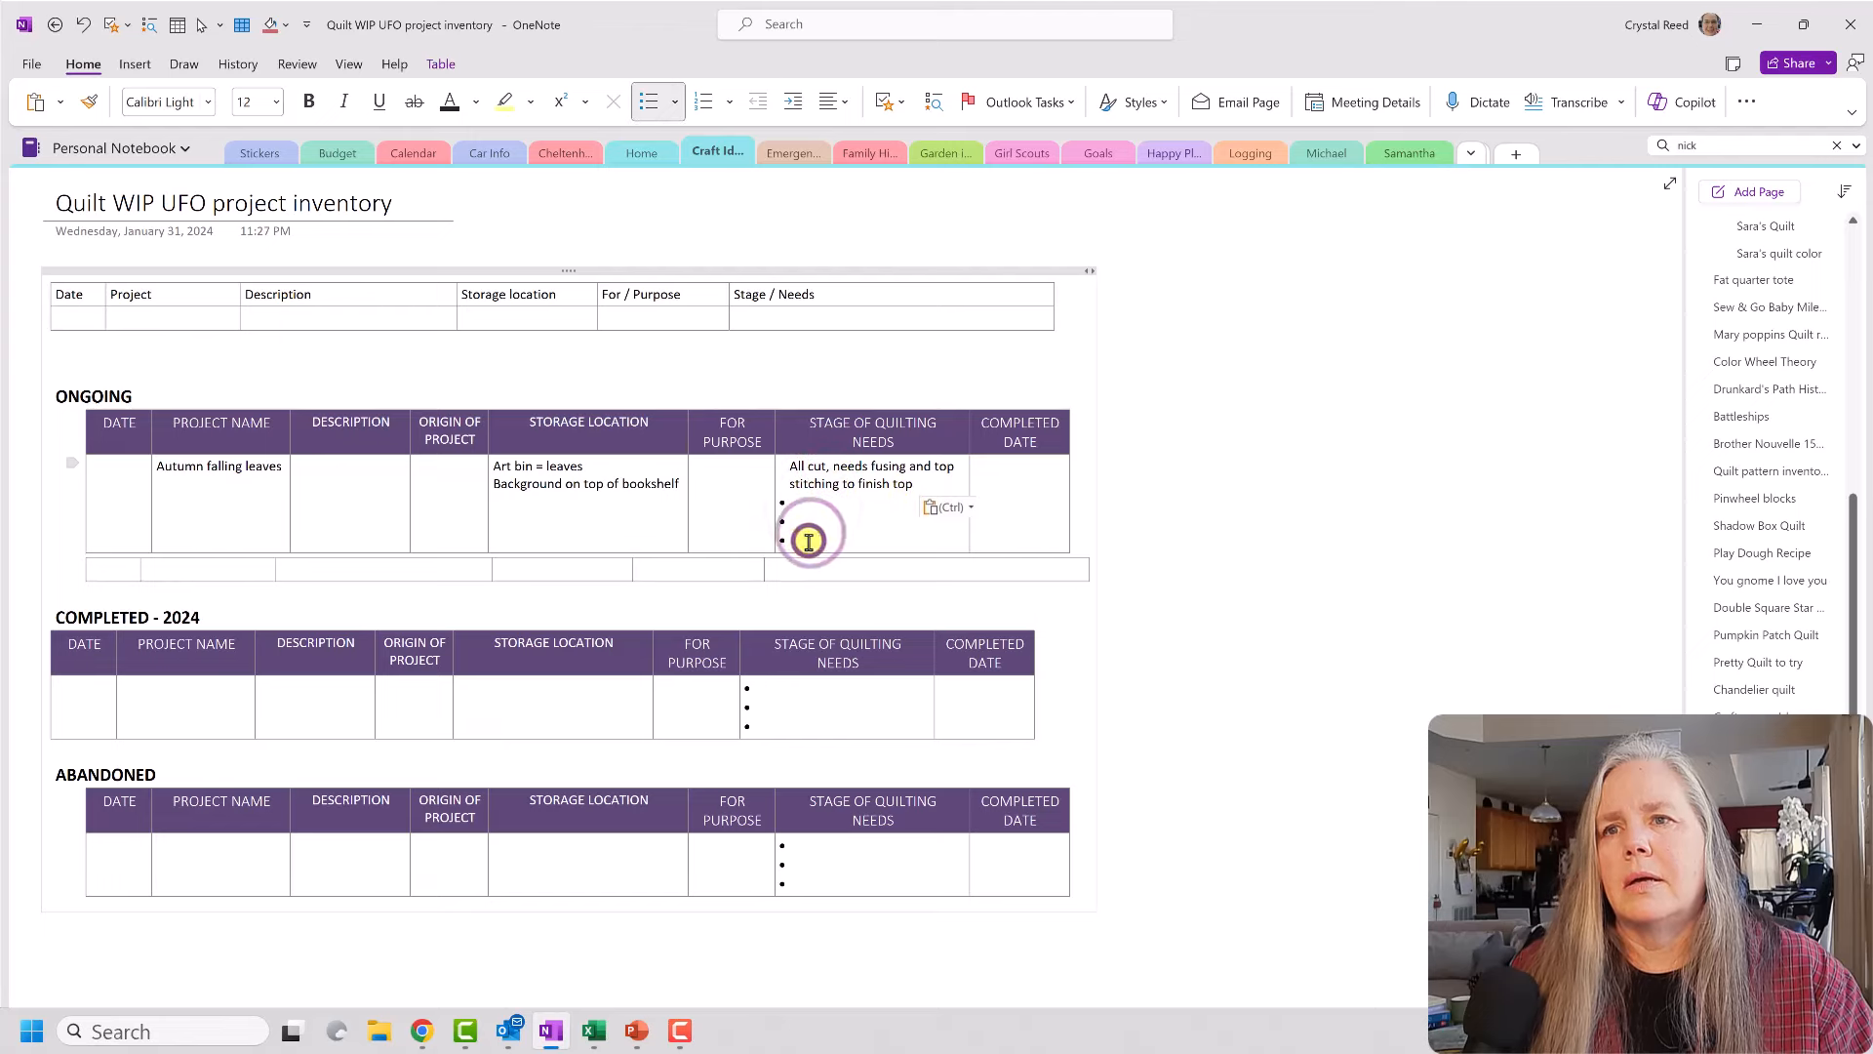
key("BackSpace")
key("BackSpace")
key("BackSpace")
key("BackSpace")
key("BackSpace")
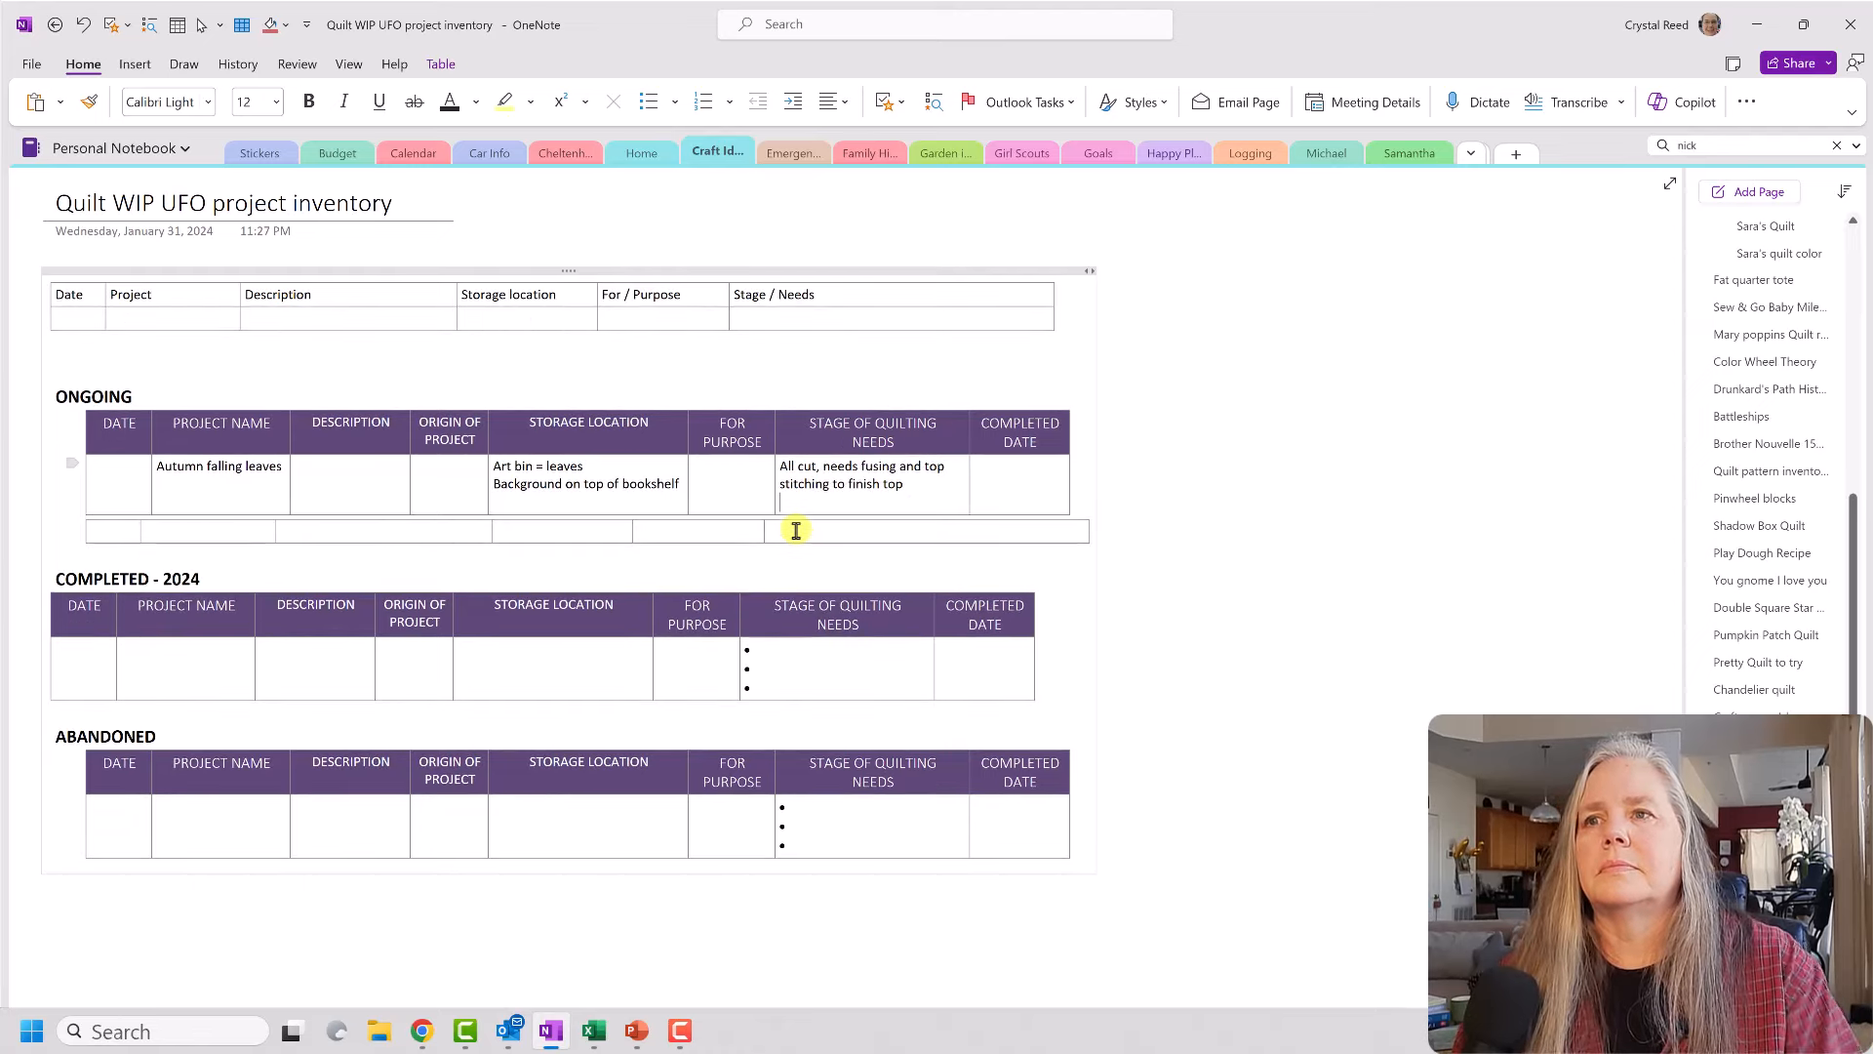
left_click(784, 471)
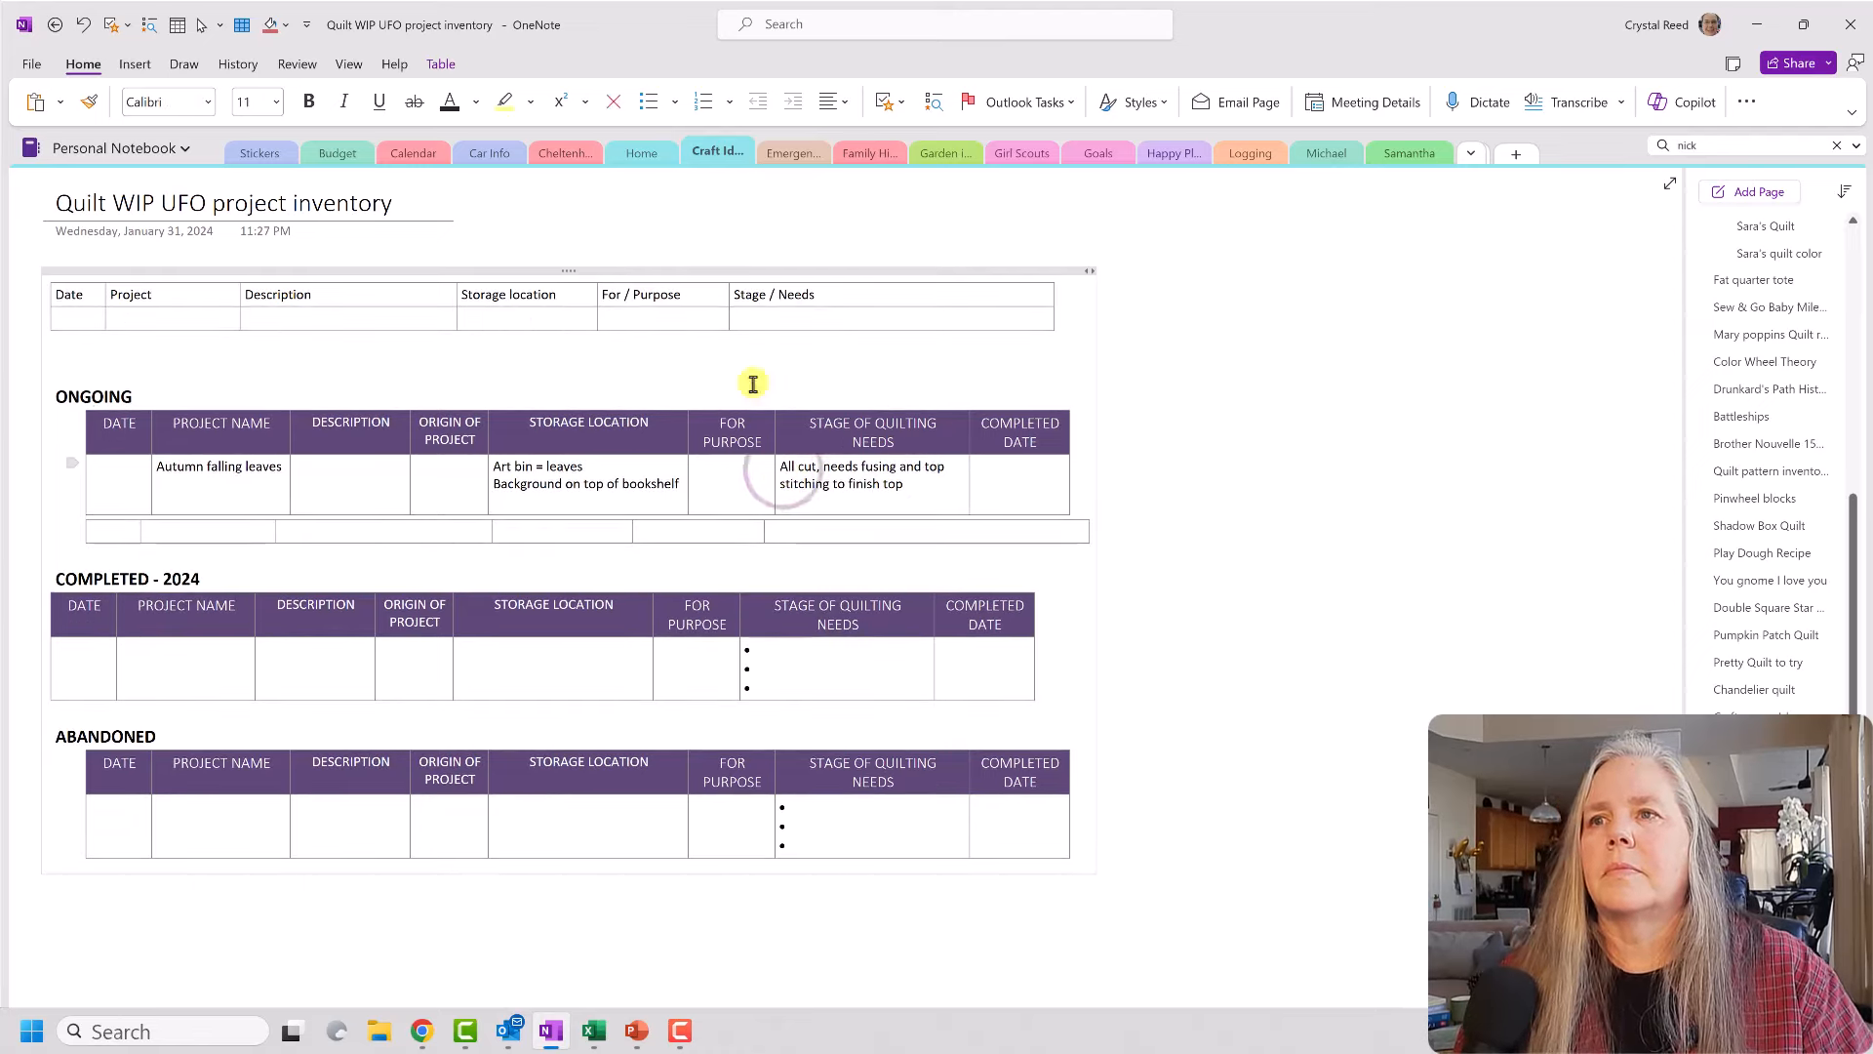
Step: Format the Ongoing table's Stage of Quilting Needs text as three bullets: "All cut,", "needs fusing and" and "top stitching to finish top"
left_click(663, 103)
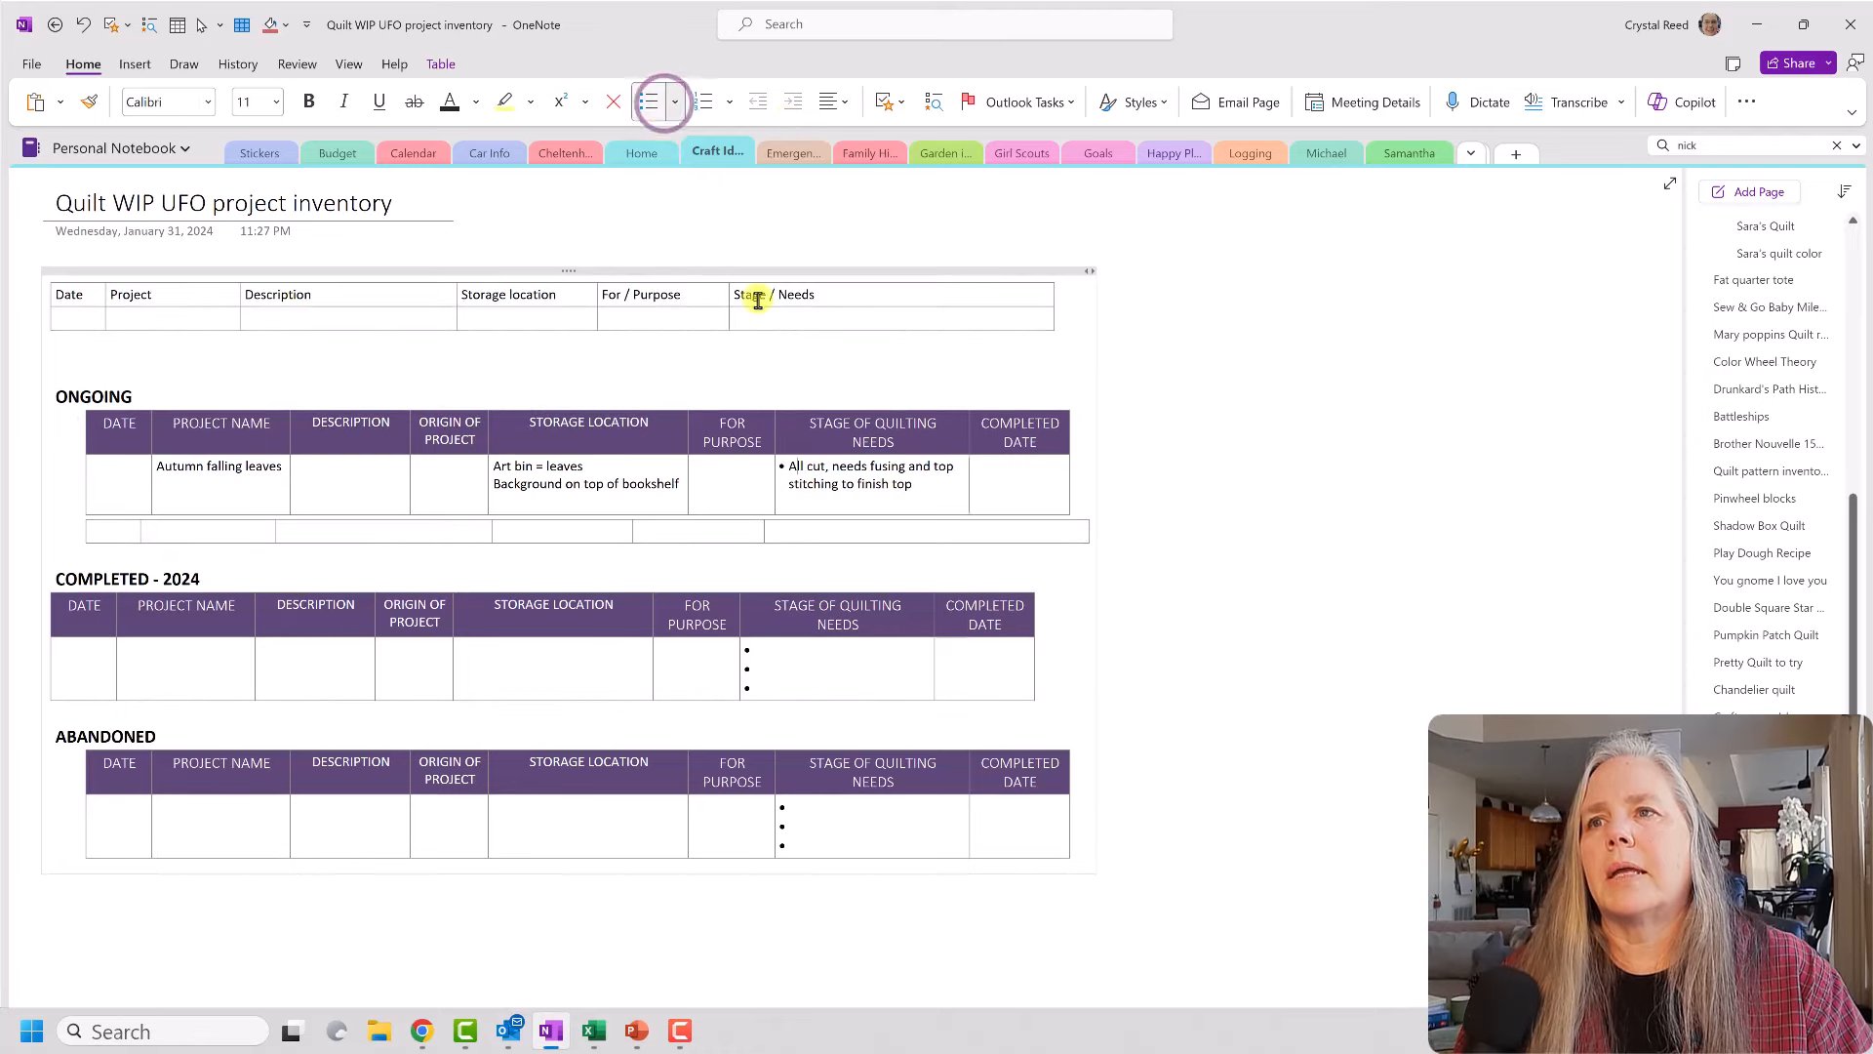
left_click(836, 466)
key("Return")
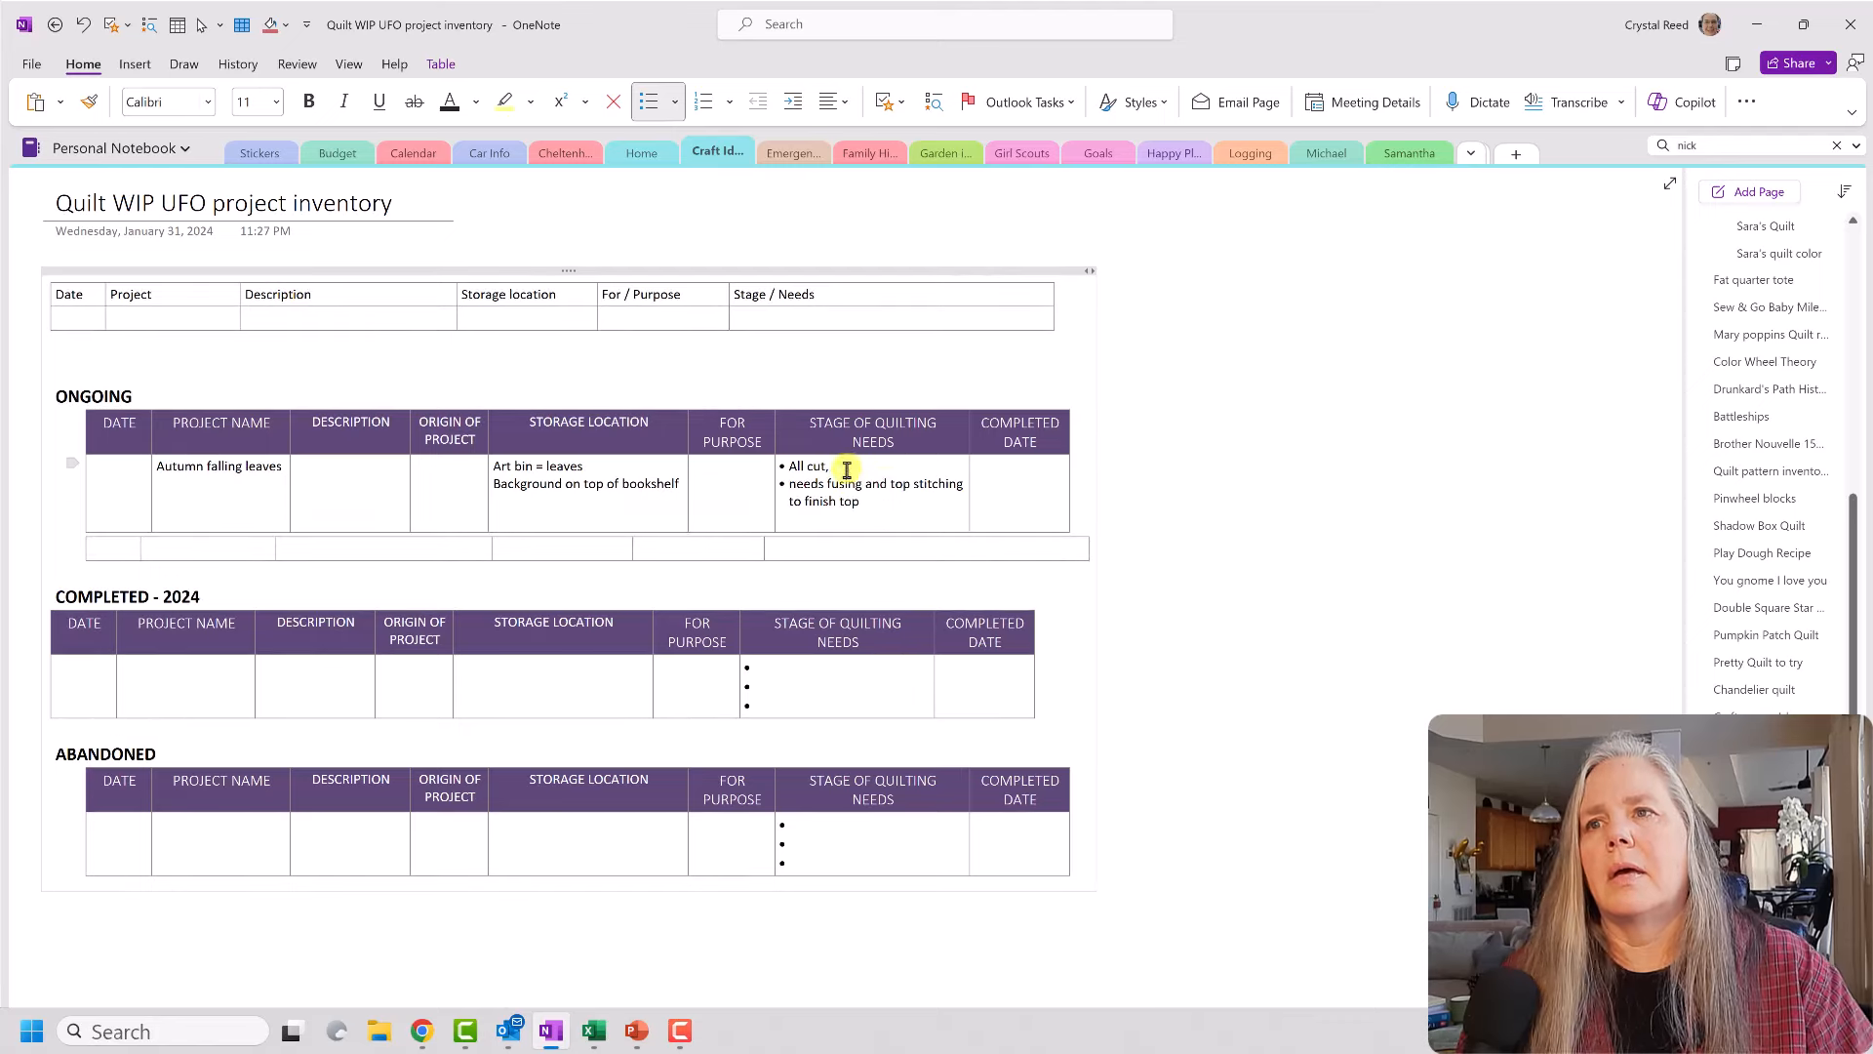
left_click(891, 485)
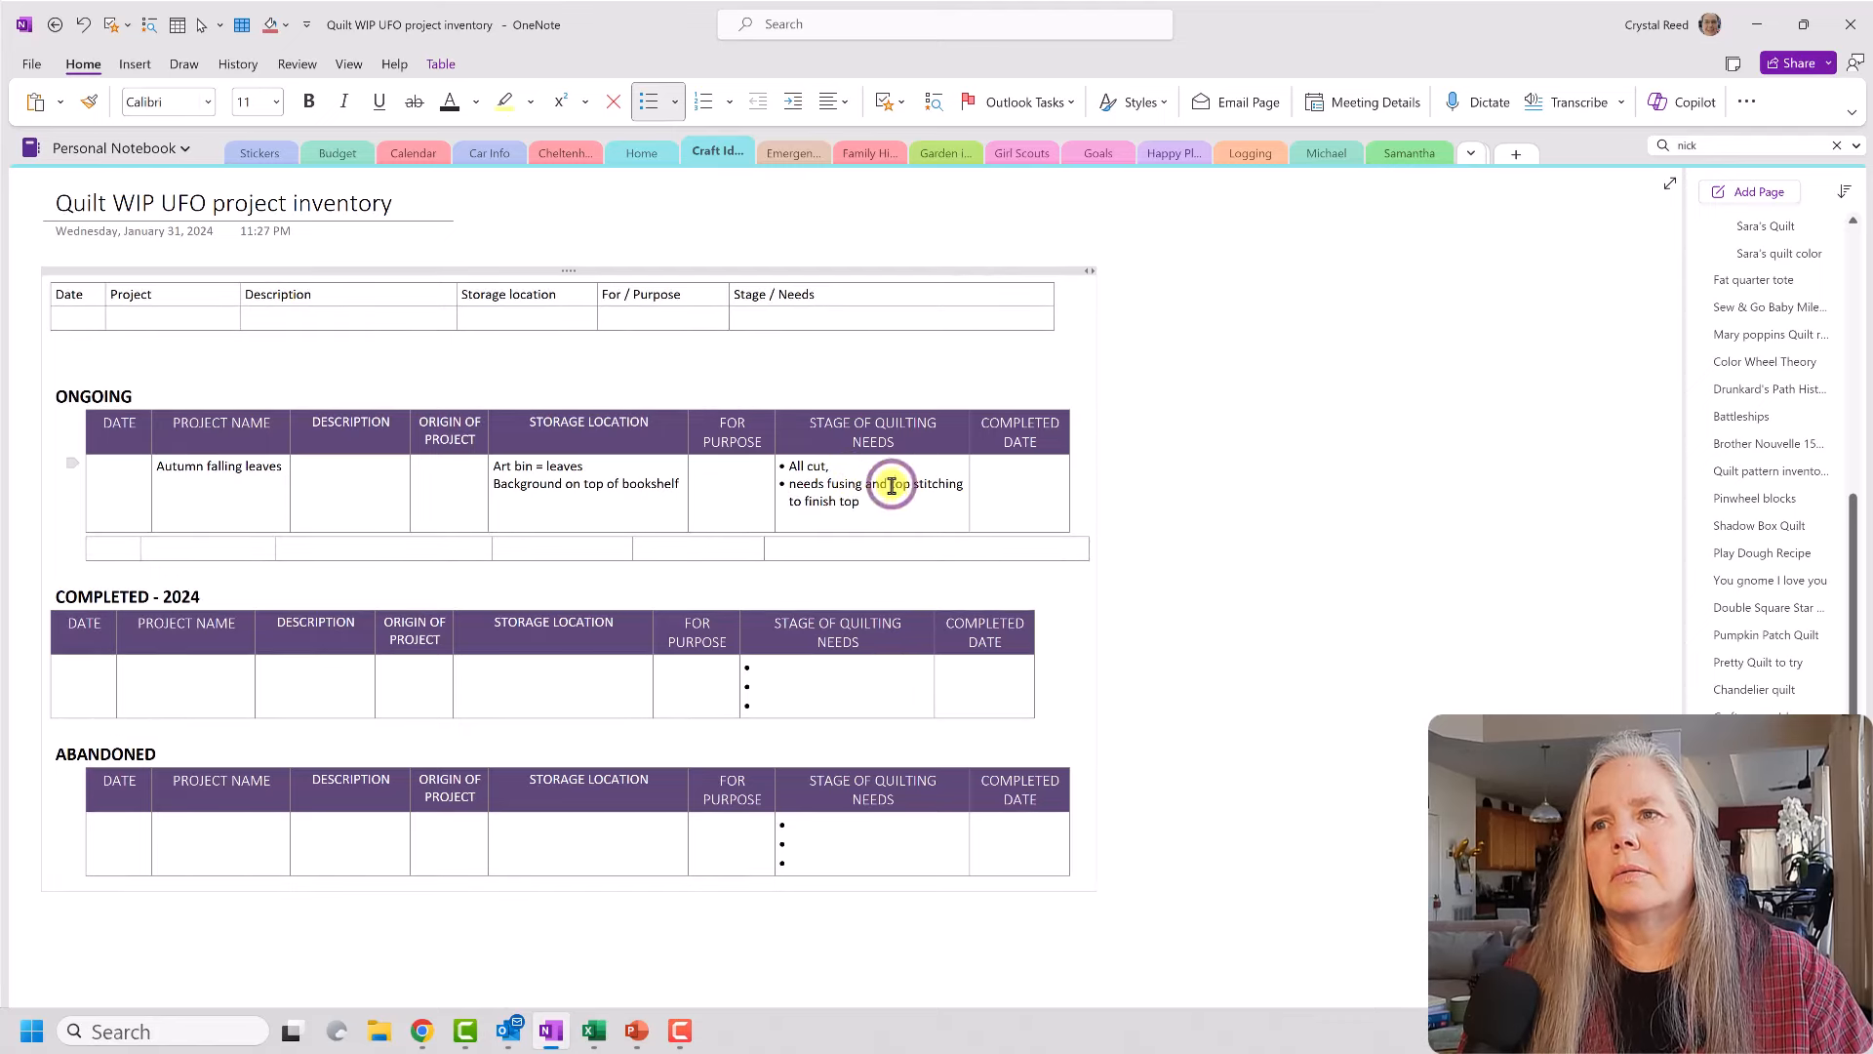
key("Return")
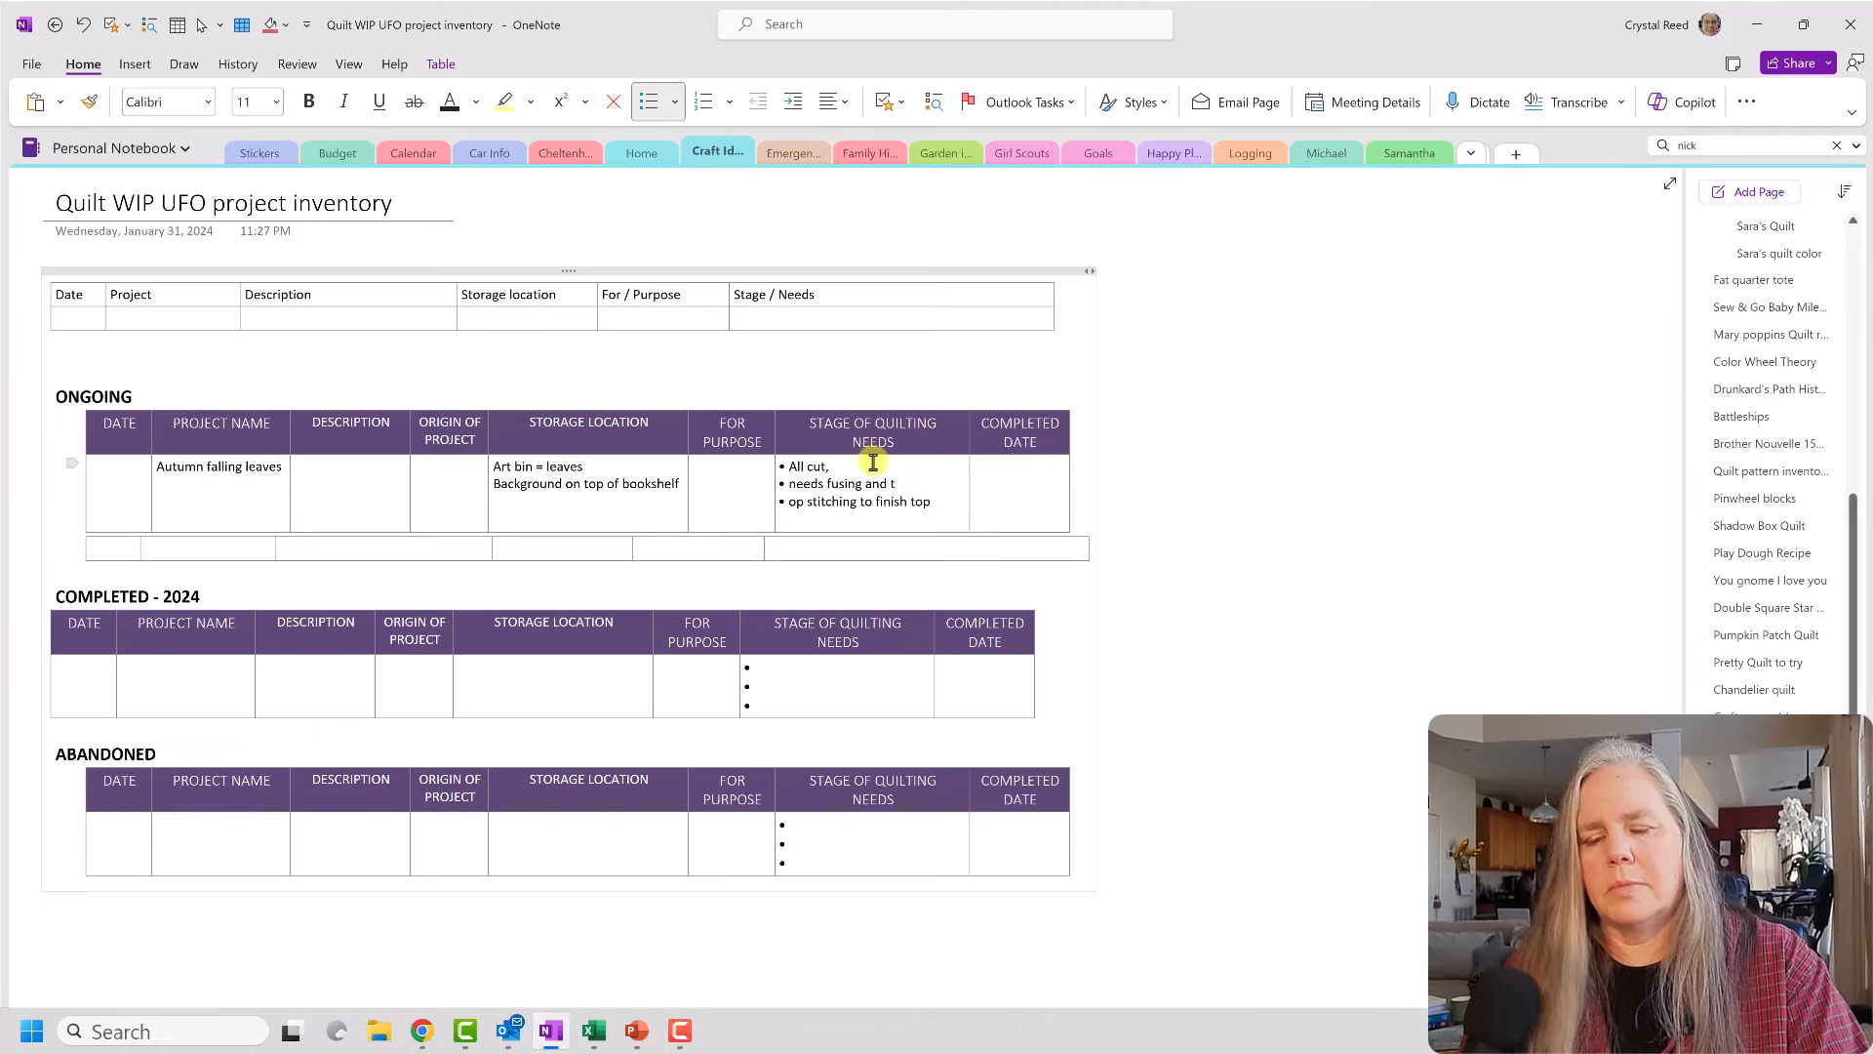
key("BackSpace")
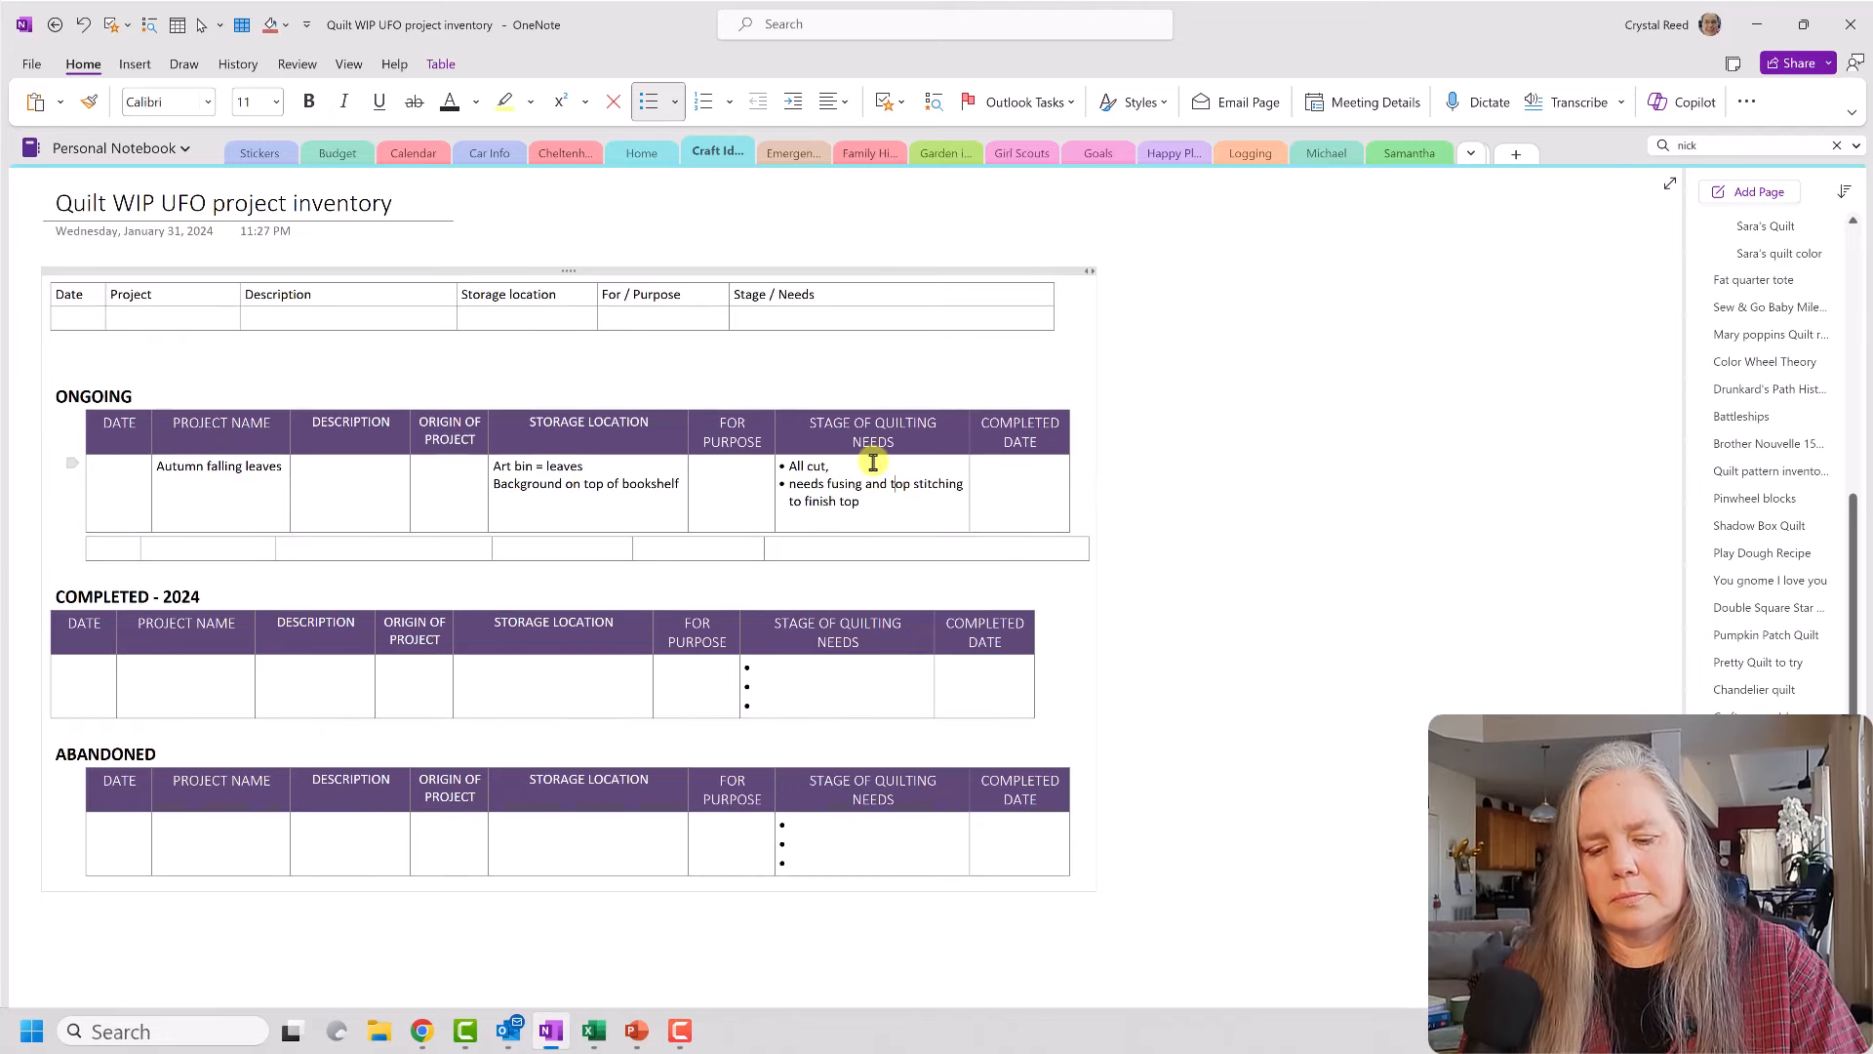
key("Left")
key("Return")
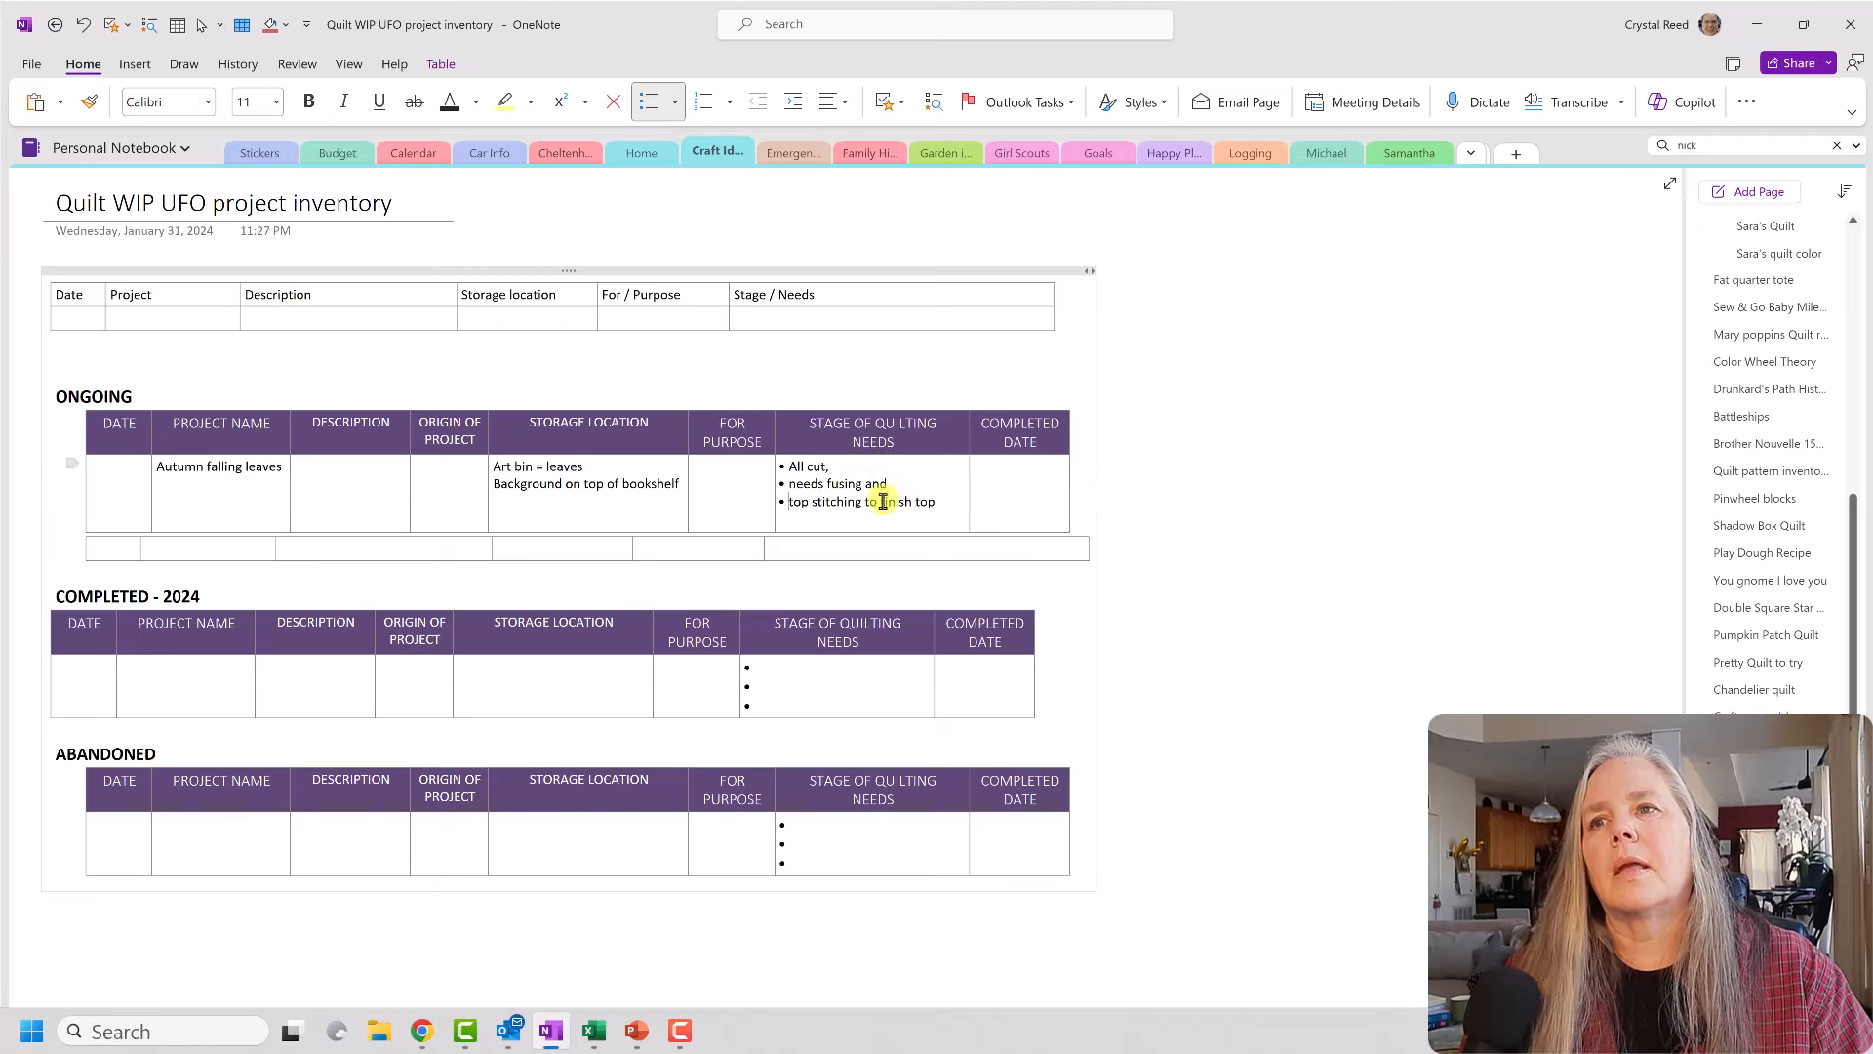
left_click(953, 508)
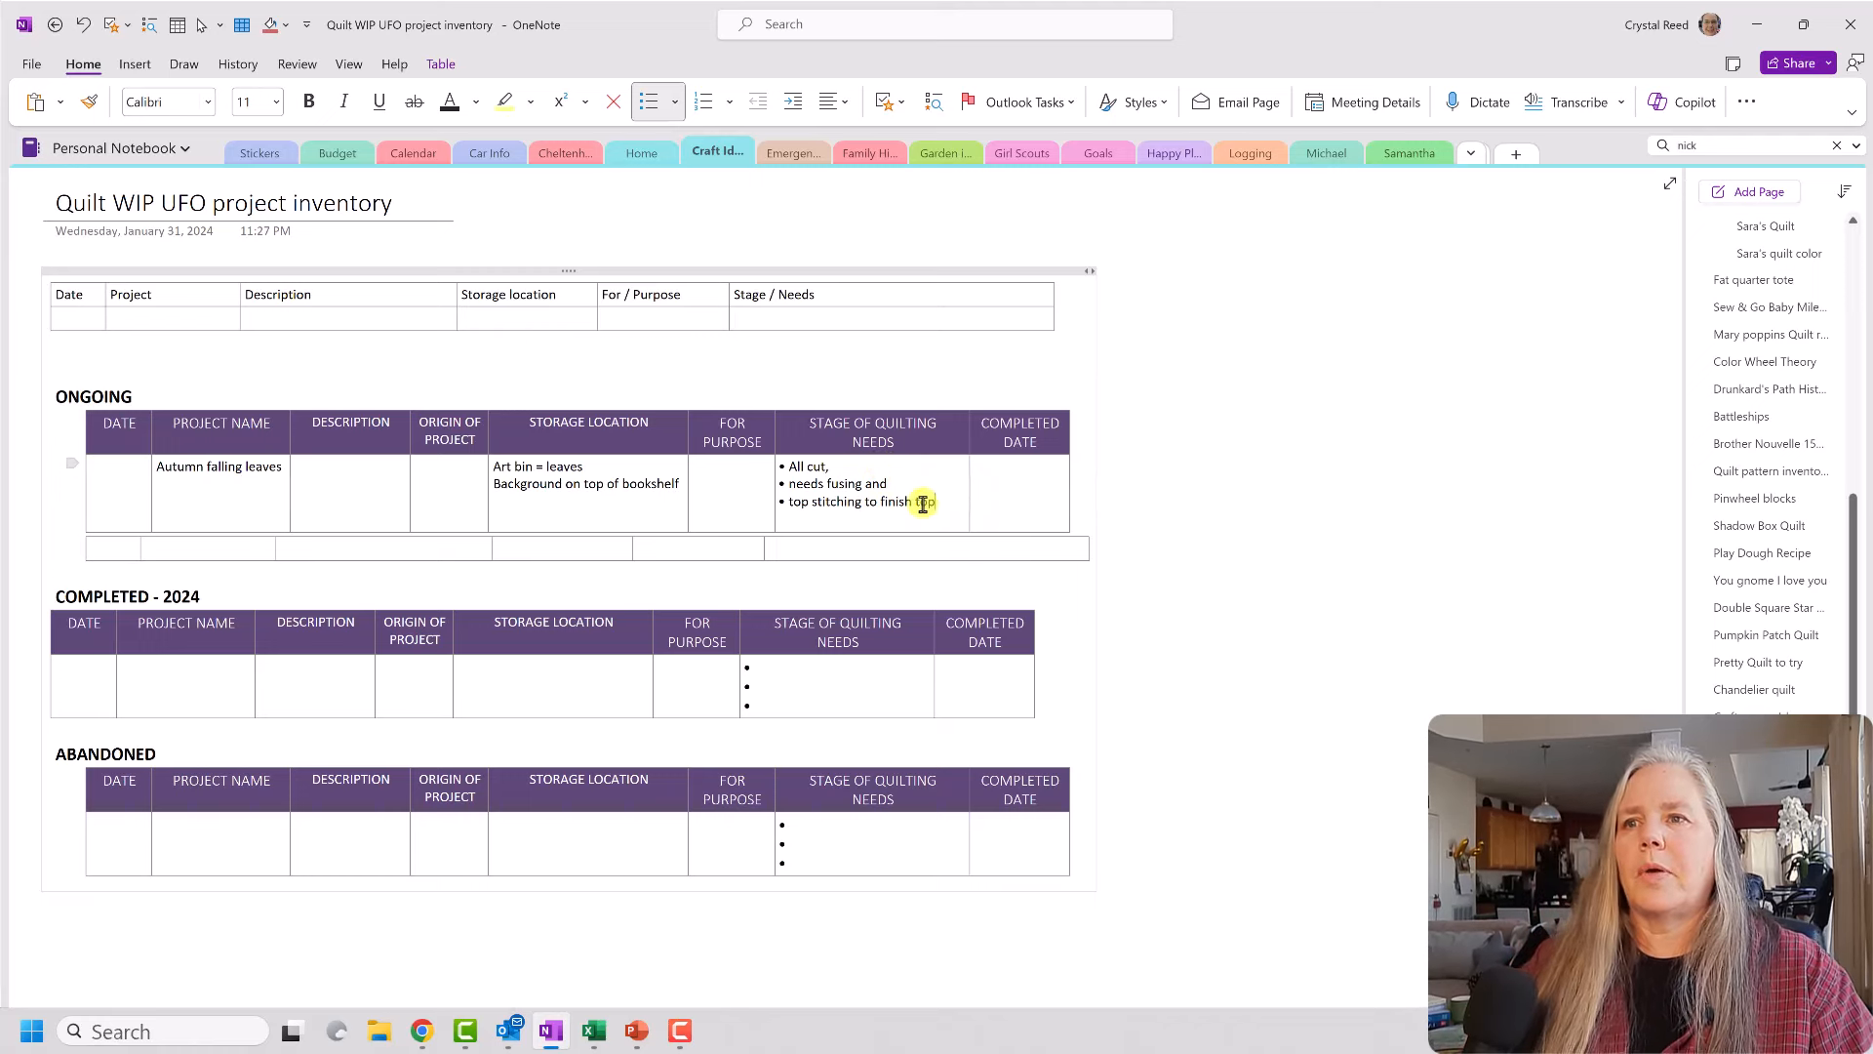
Step: Delete the empty loose row between the Ongoing table and the Completed - 2024 heading
left_click(936, 558)
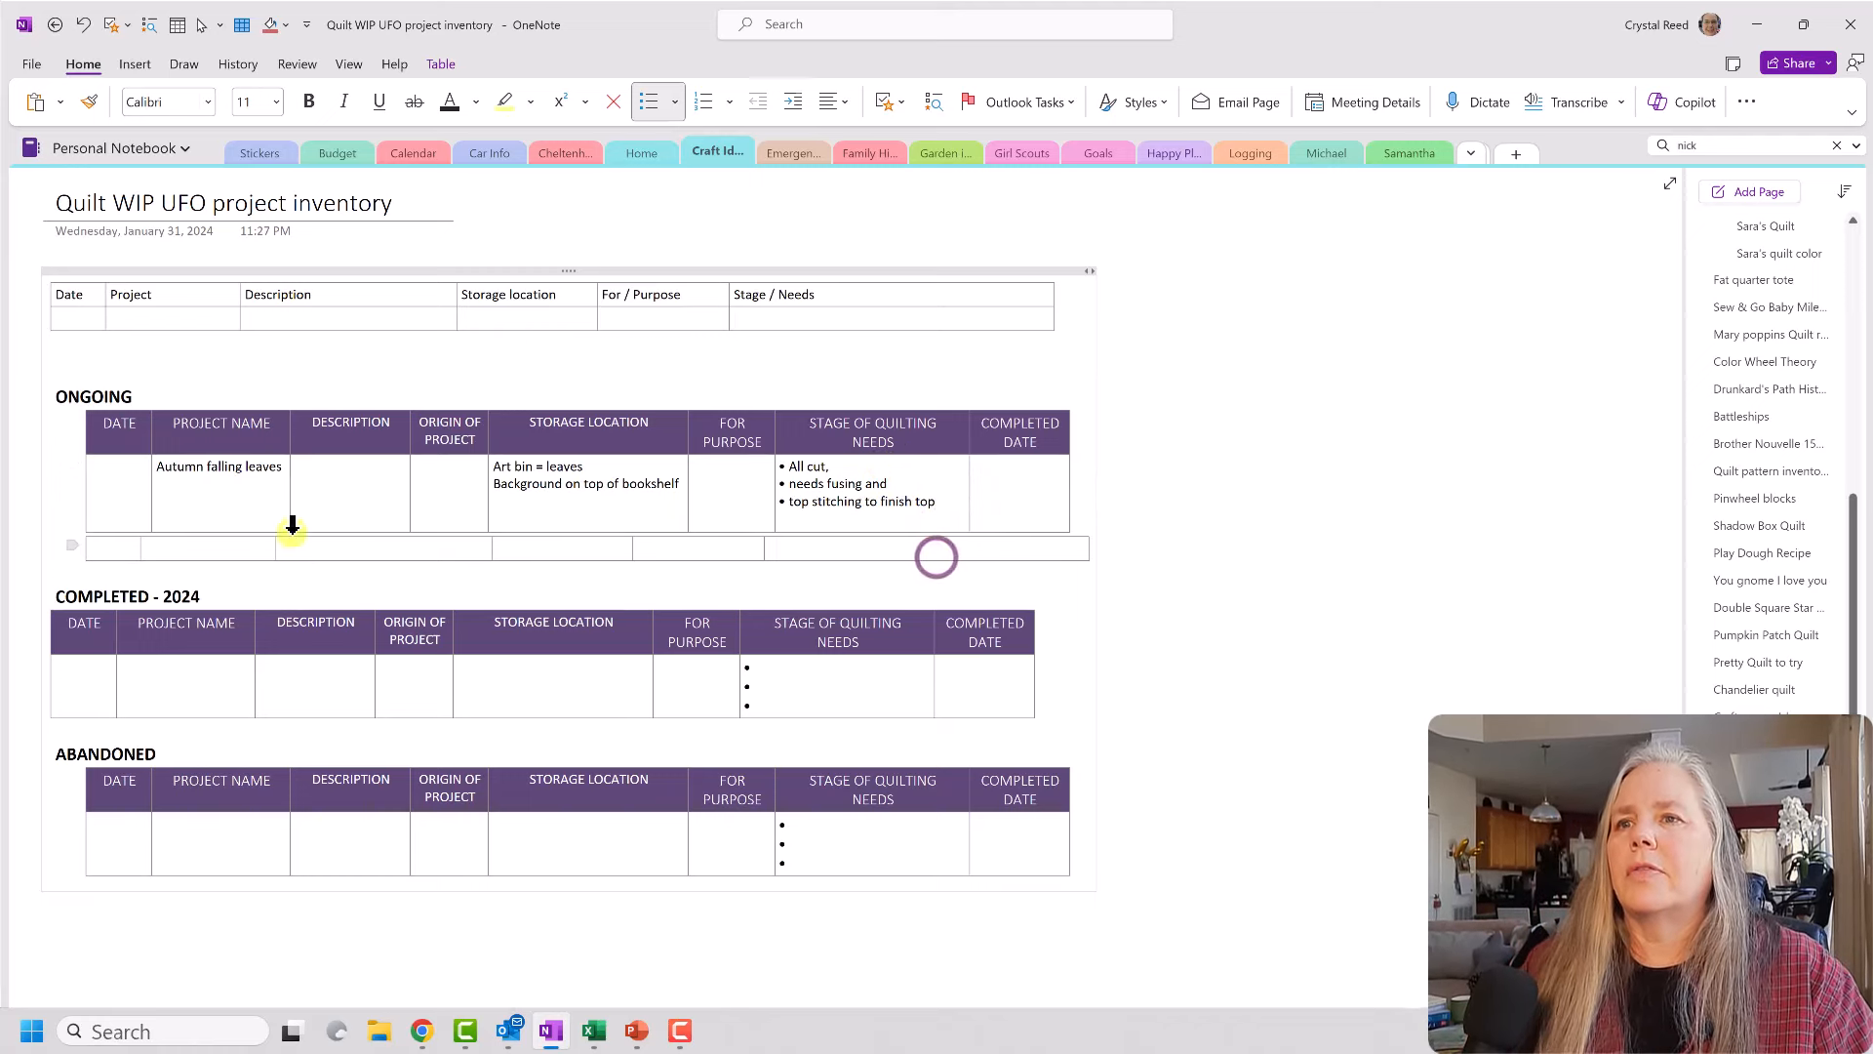
left_click(69, 551)
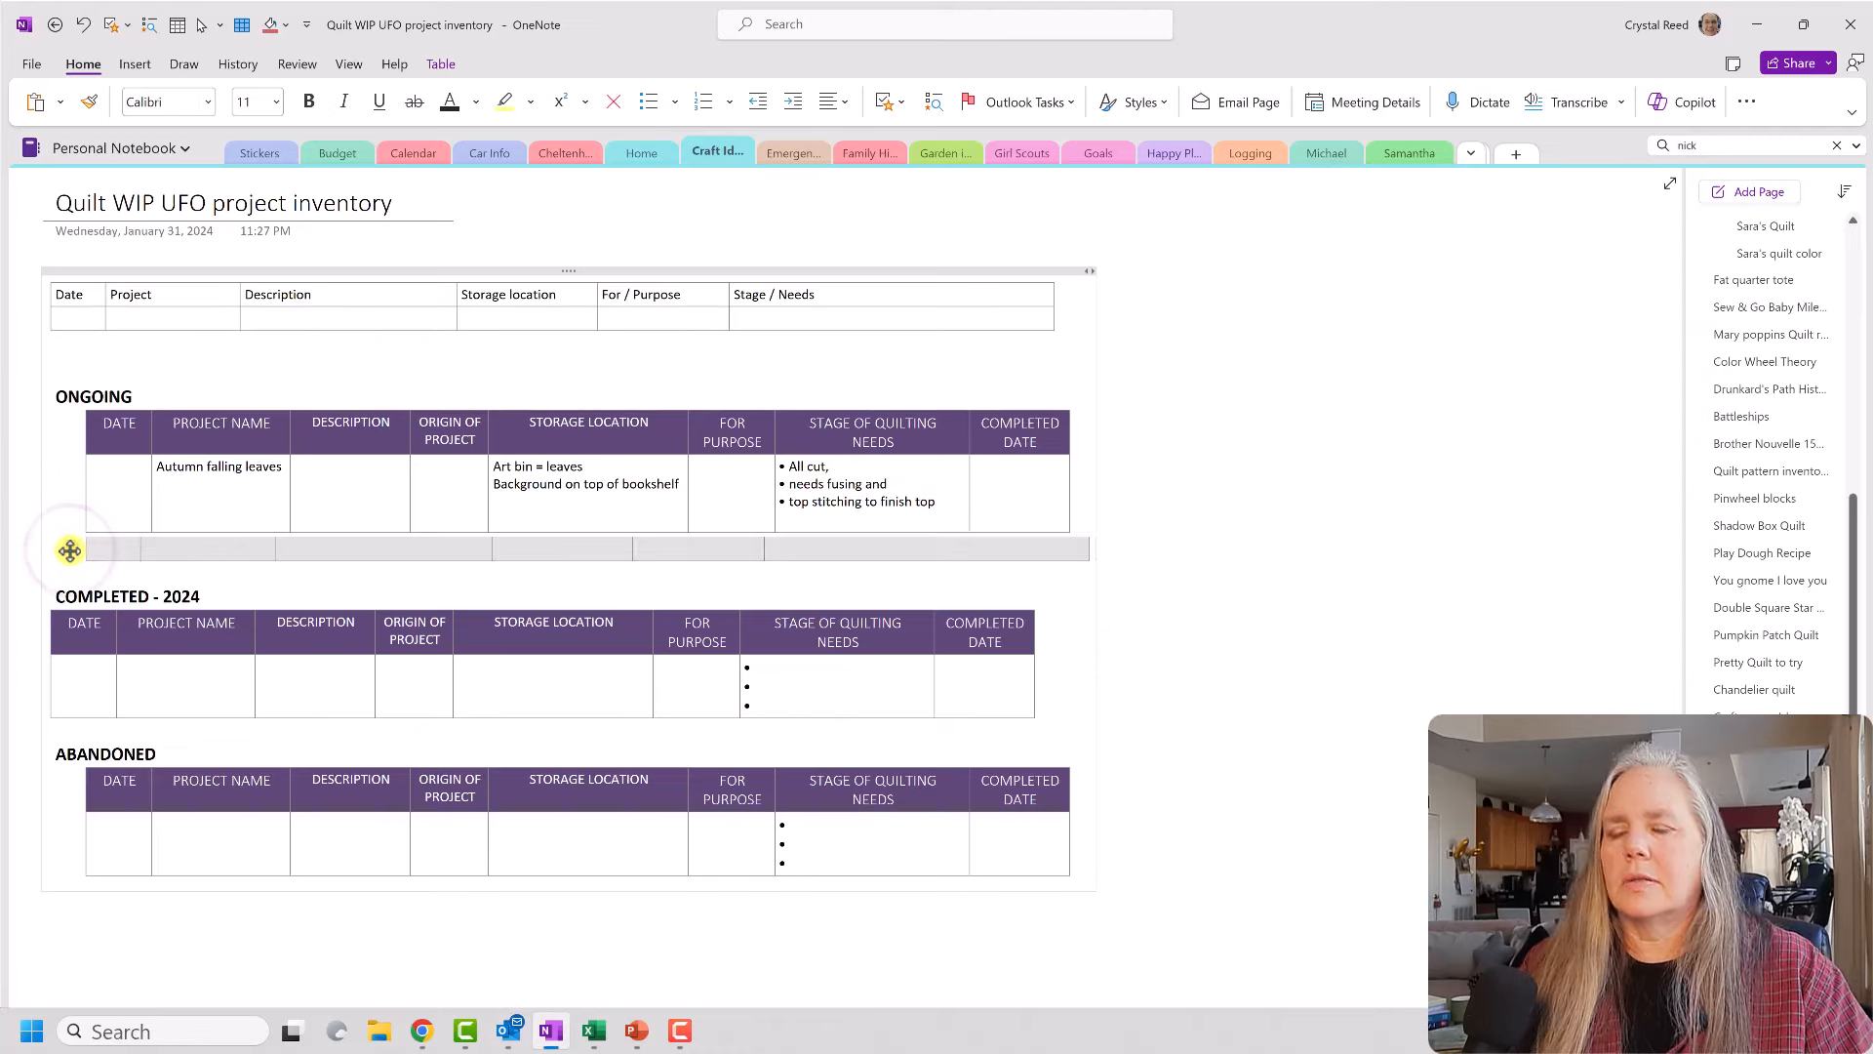
key("Delete")
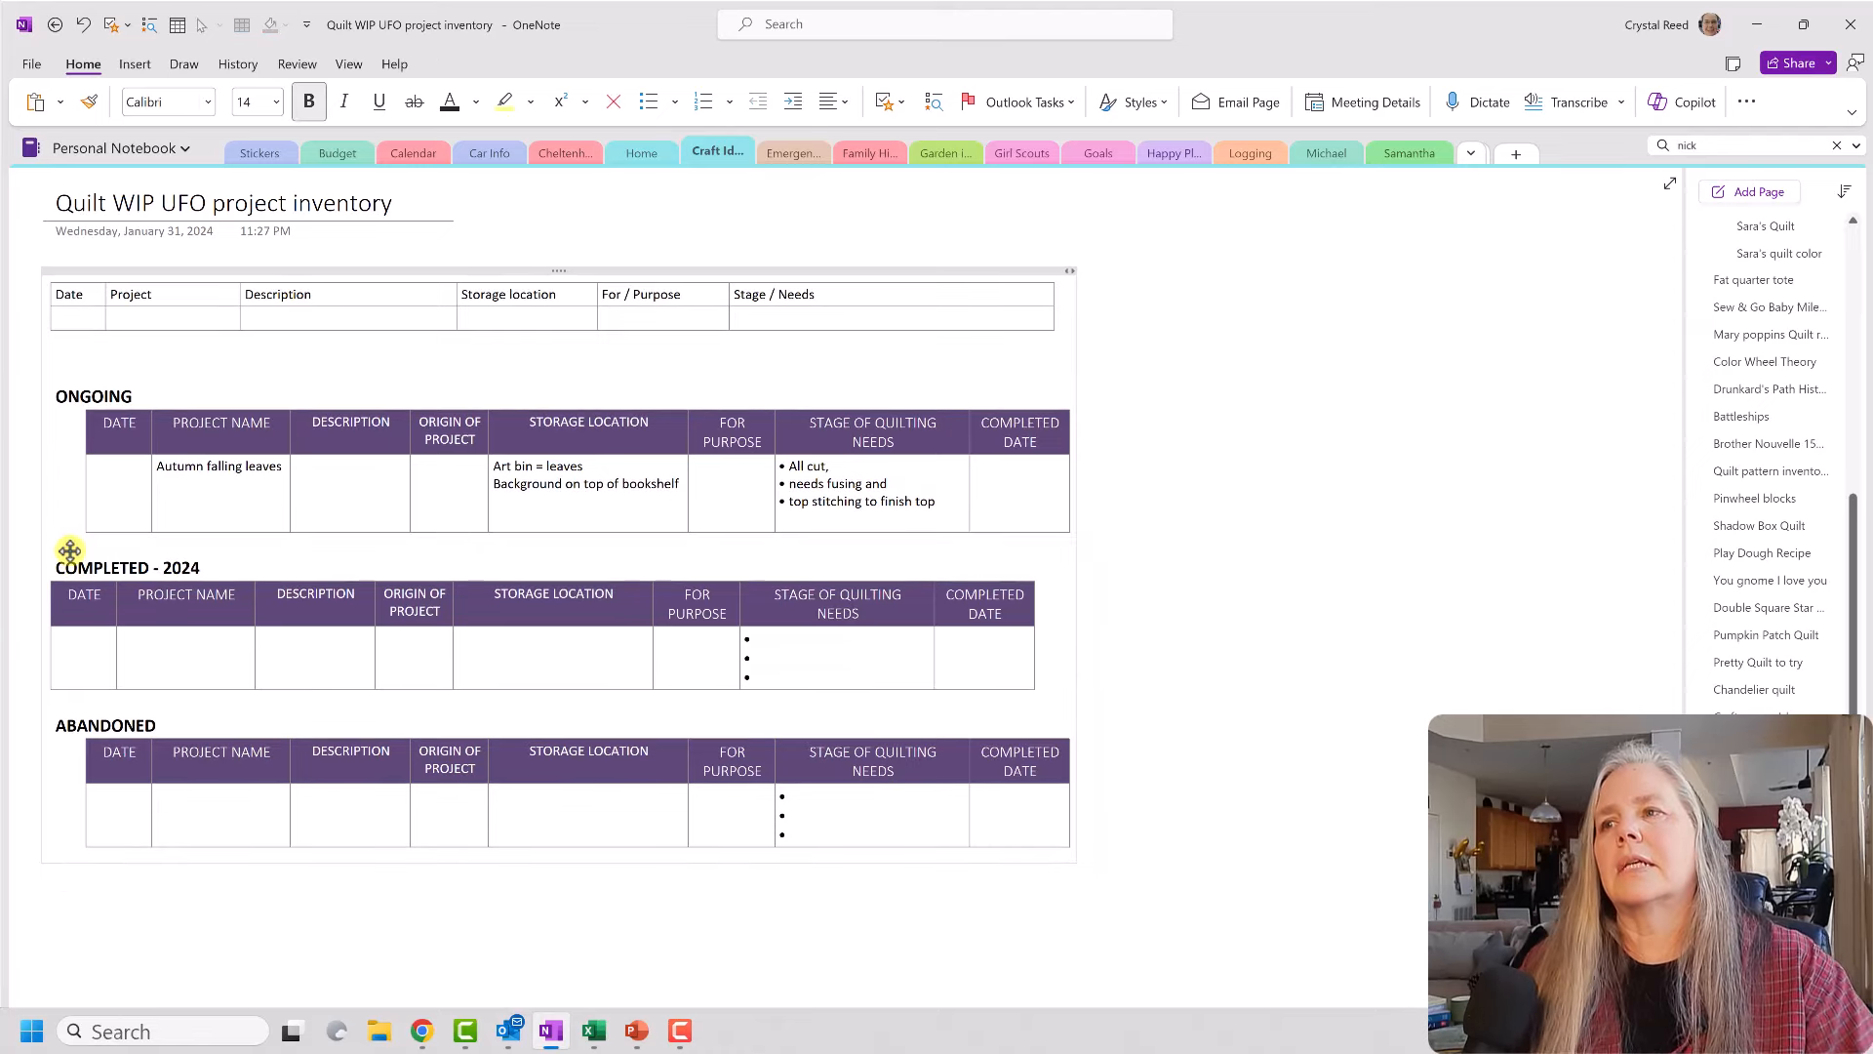
Step: In the Autumn falling leaves row, enter Wall hanging as the Description and the source person's first name as the Origin of Project
left_click(140, 490)
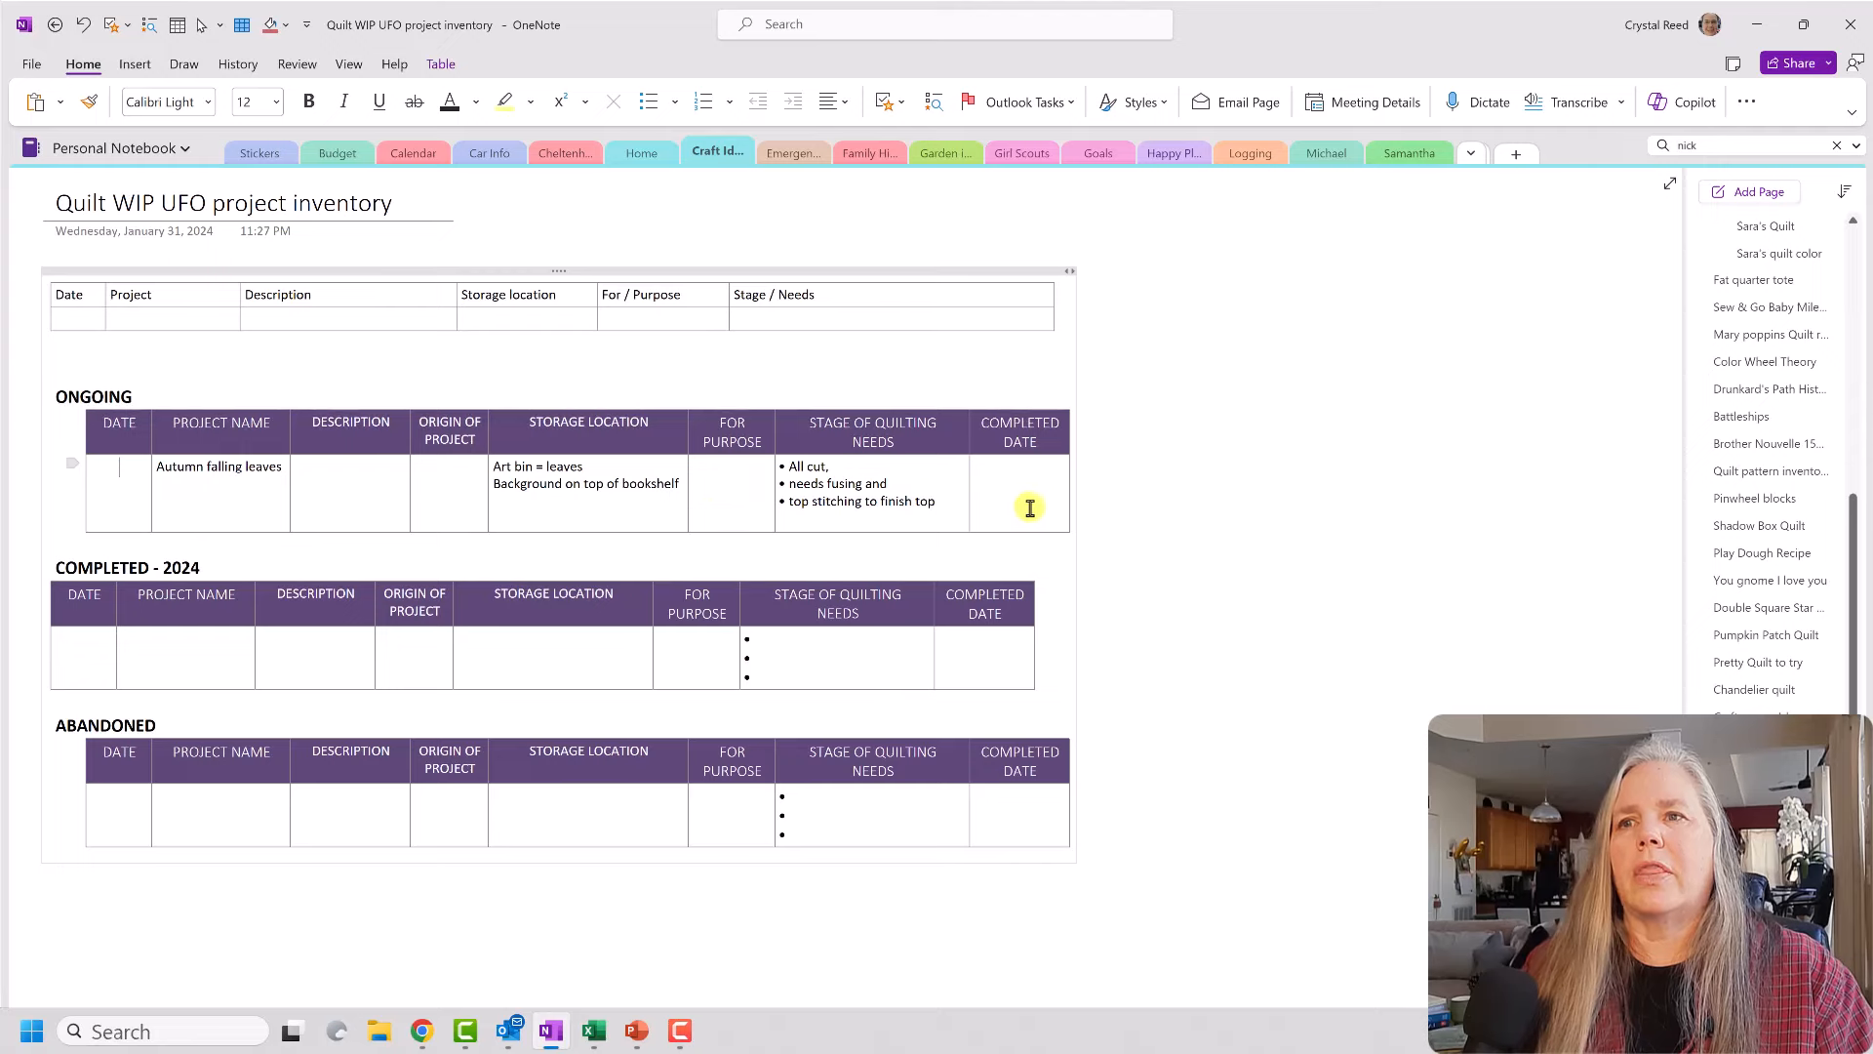
left_click(355, 473)
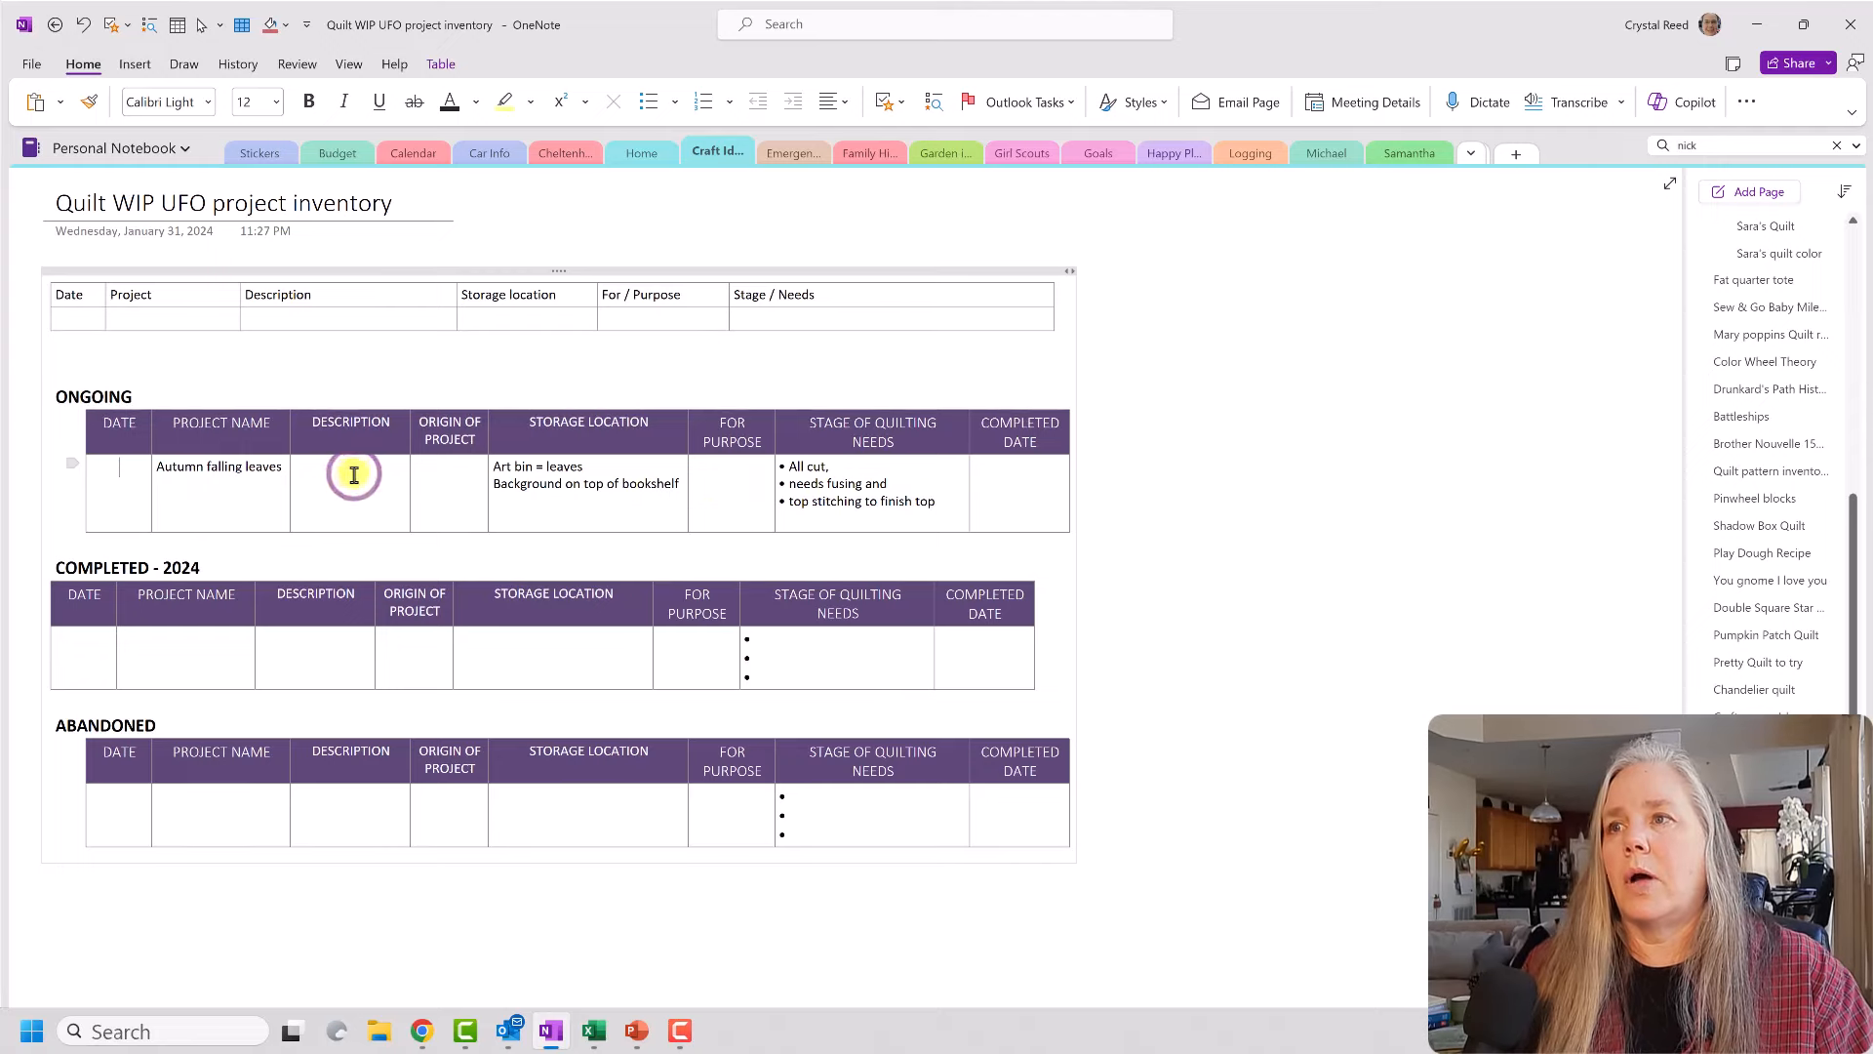
type("wall")
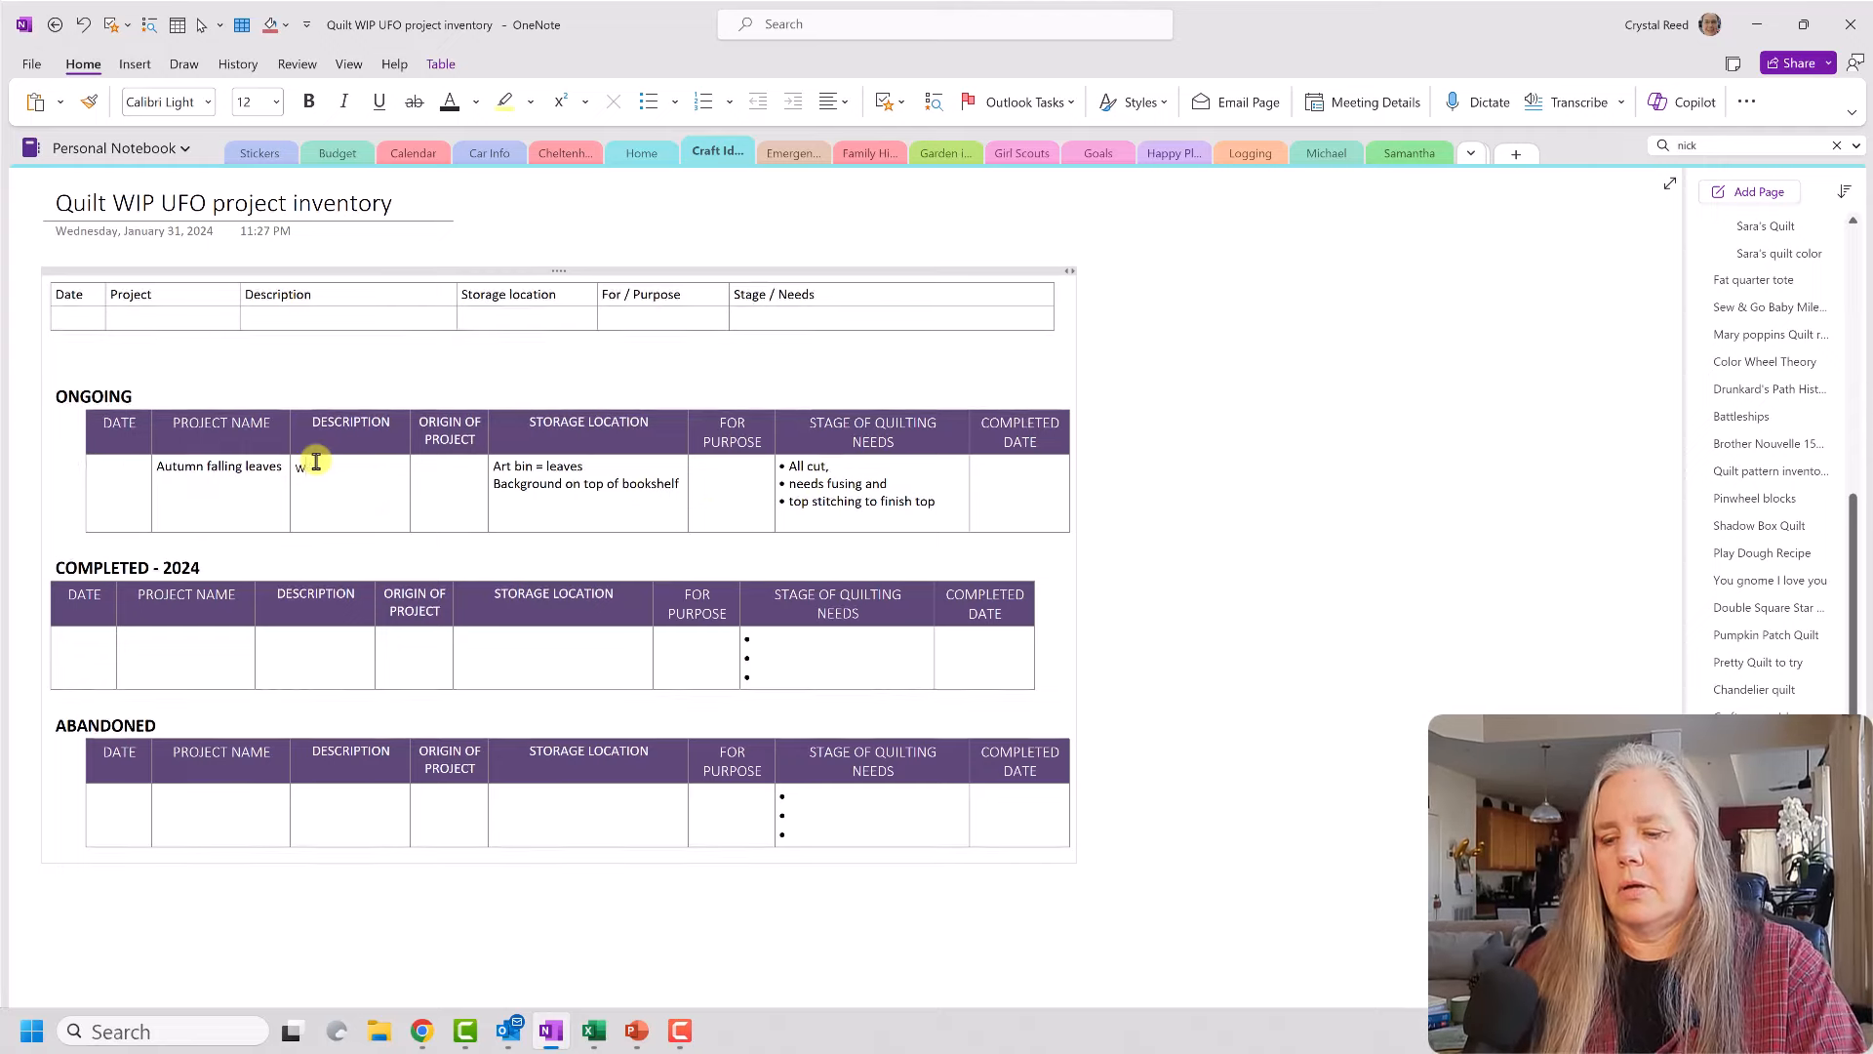
type(" hanging")
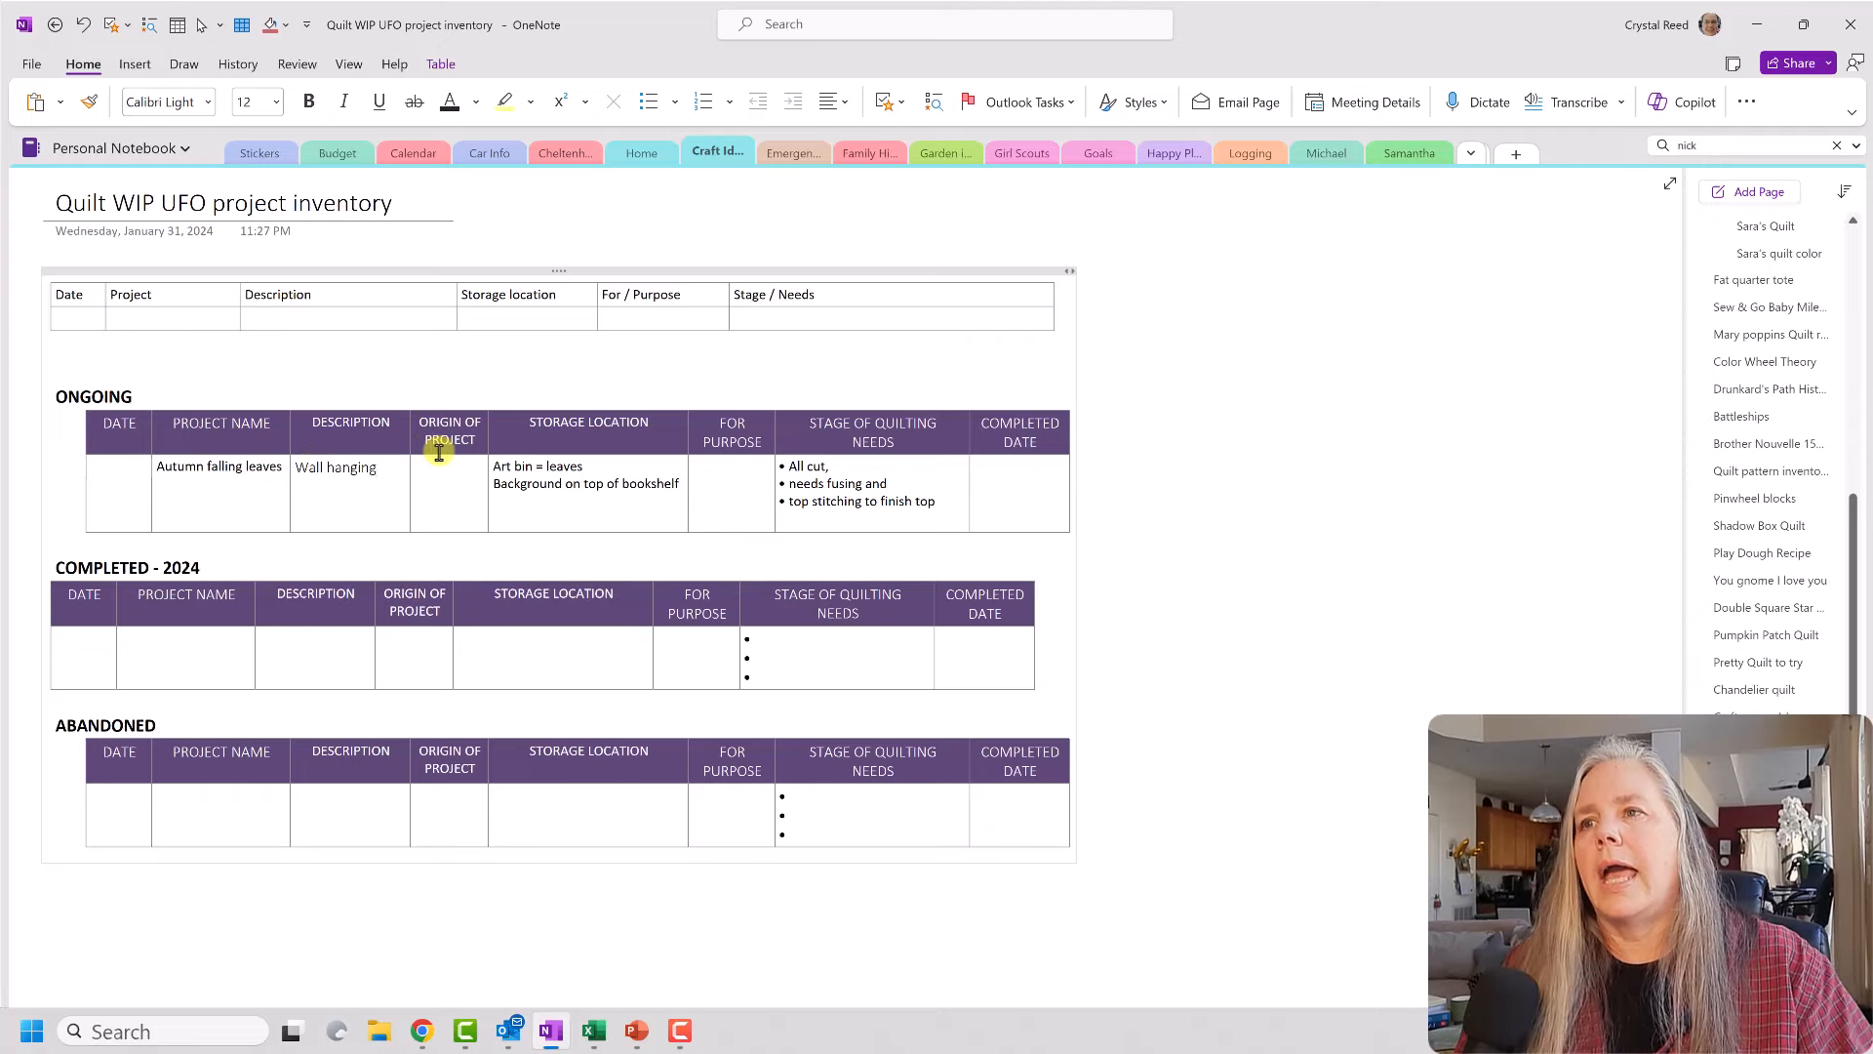
left_click(438, 471)
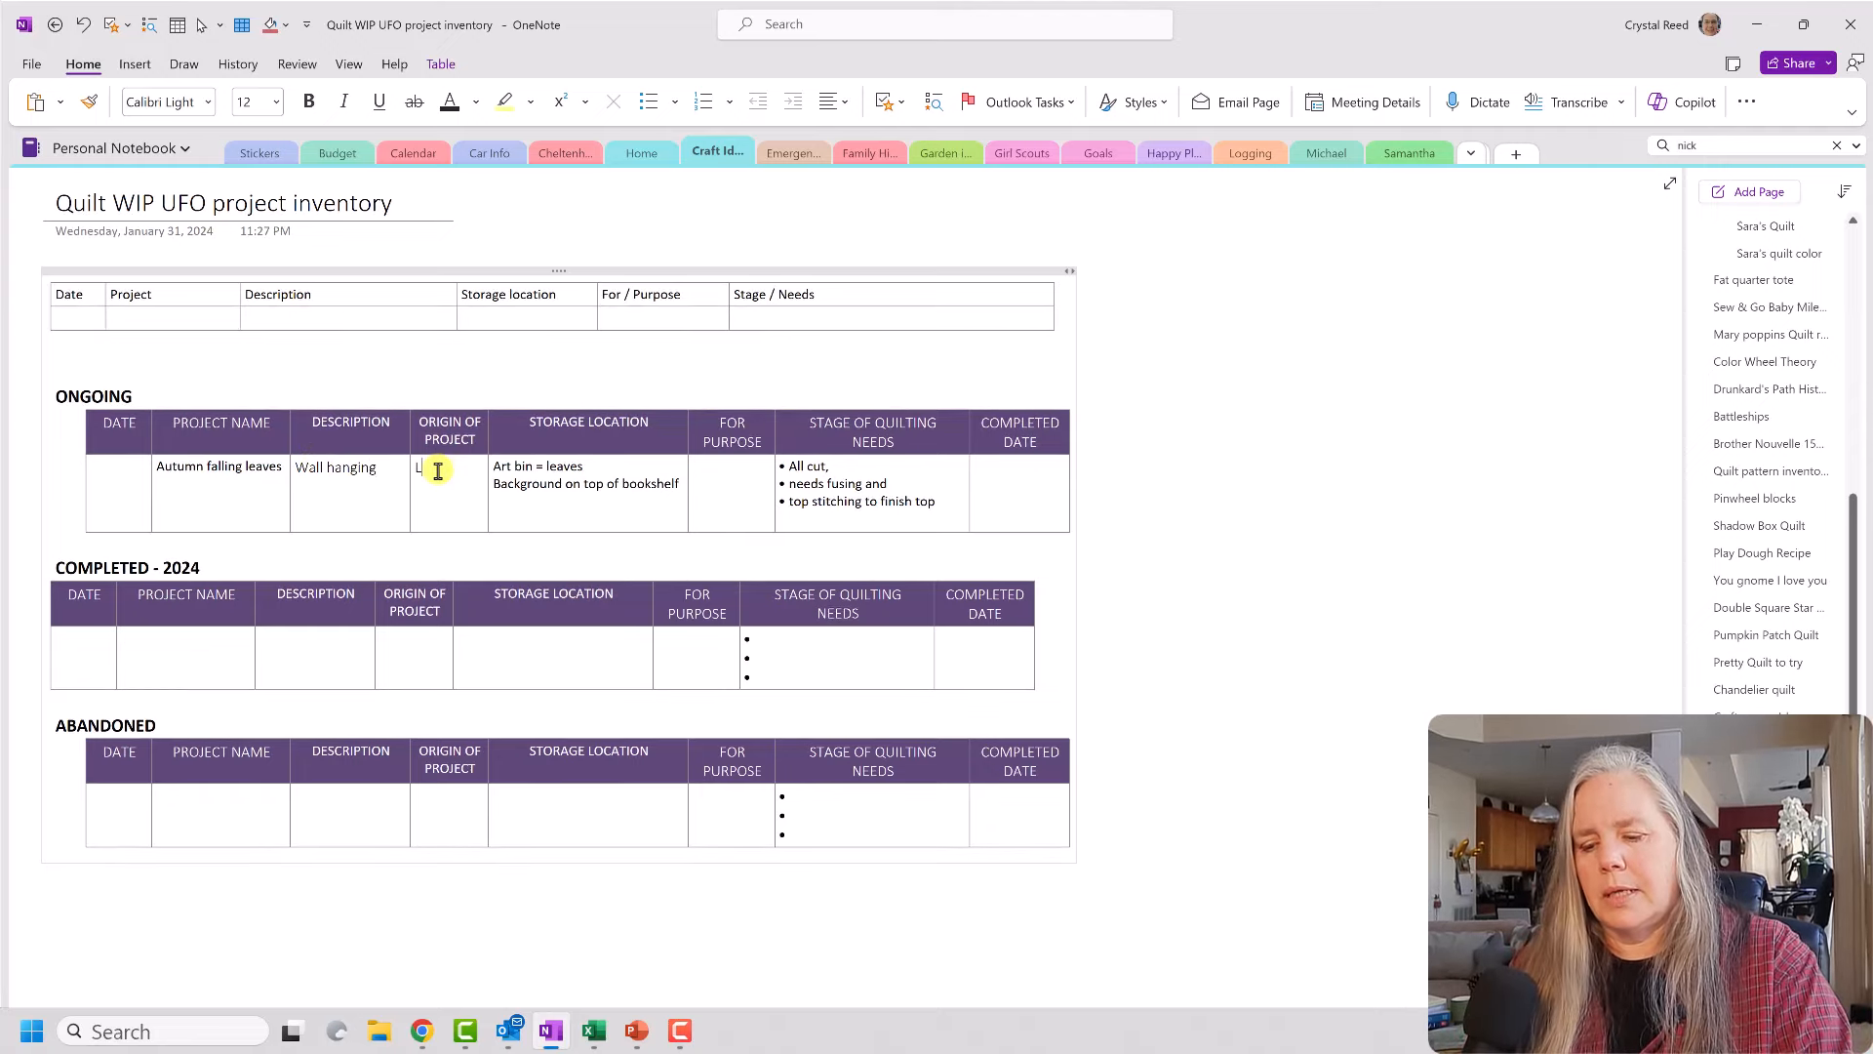
type("Lin")
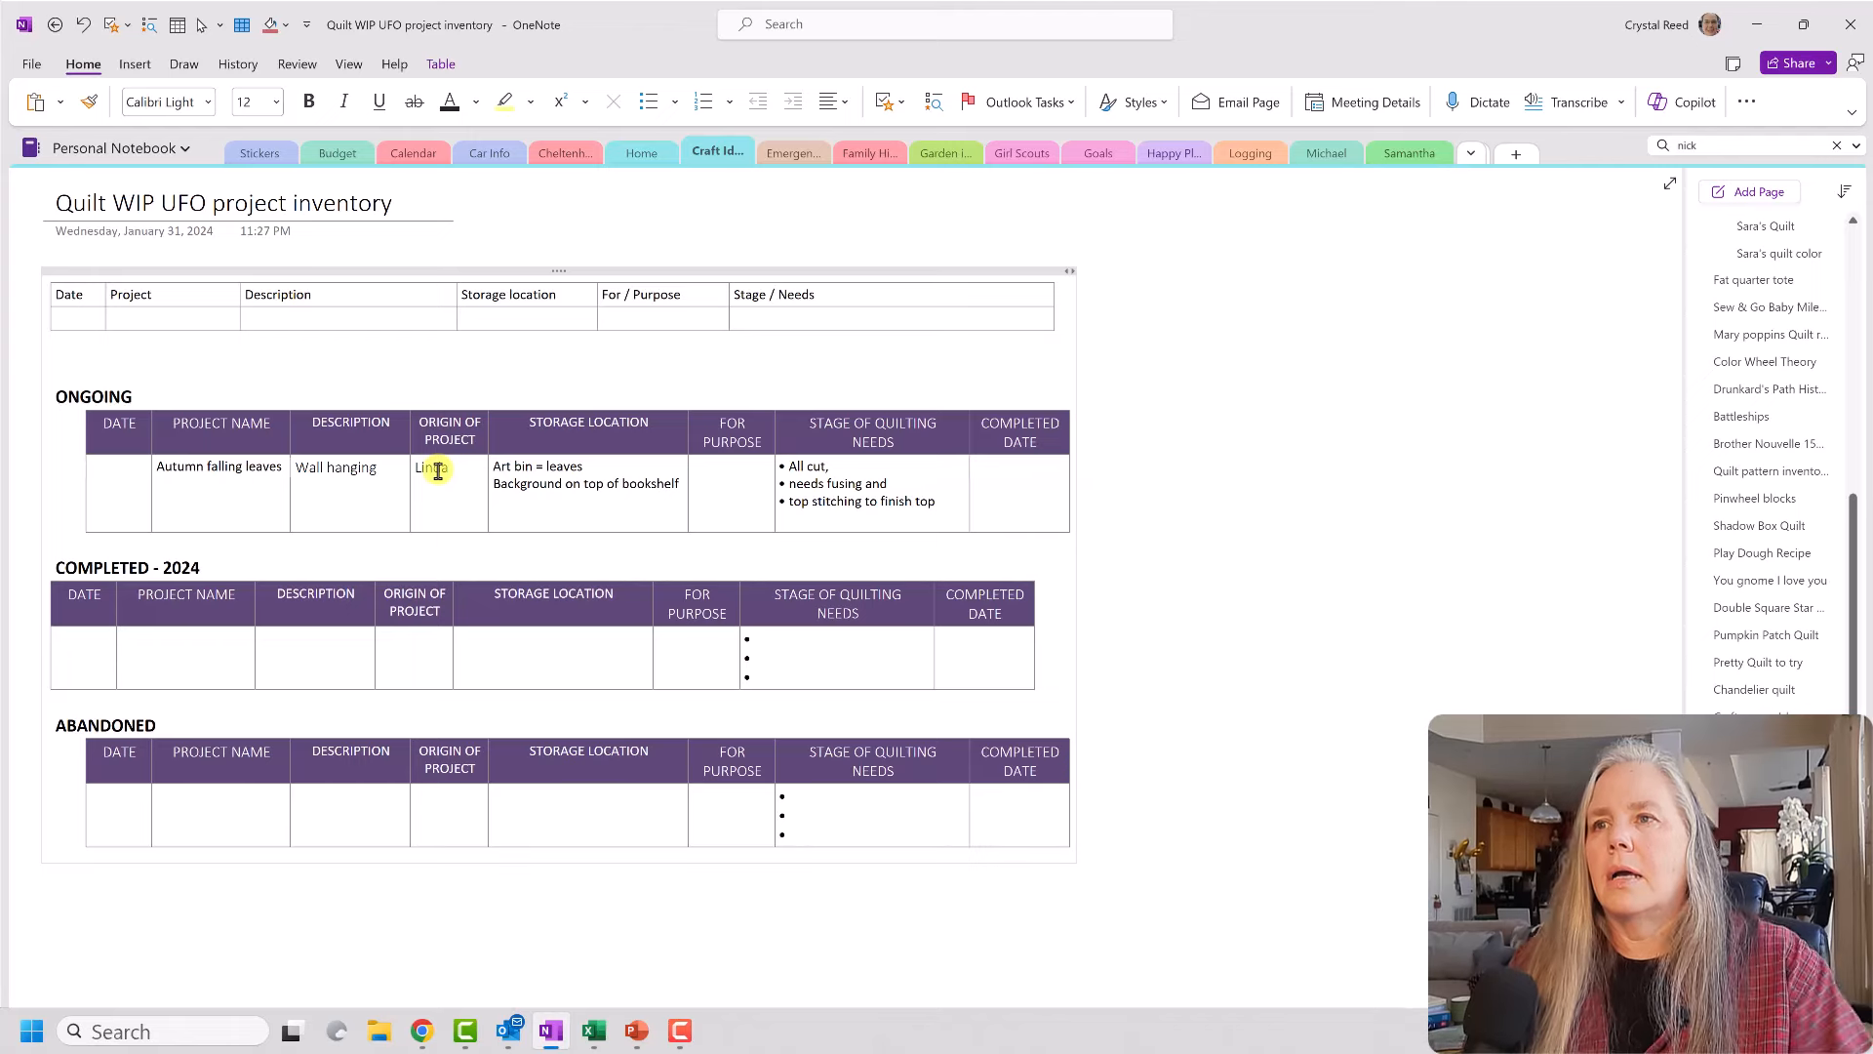
type("da")
left_click(725, 475)
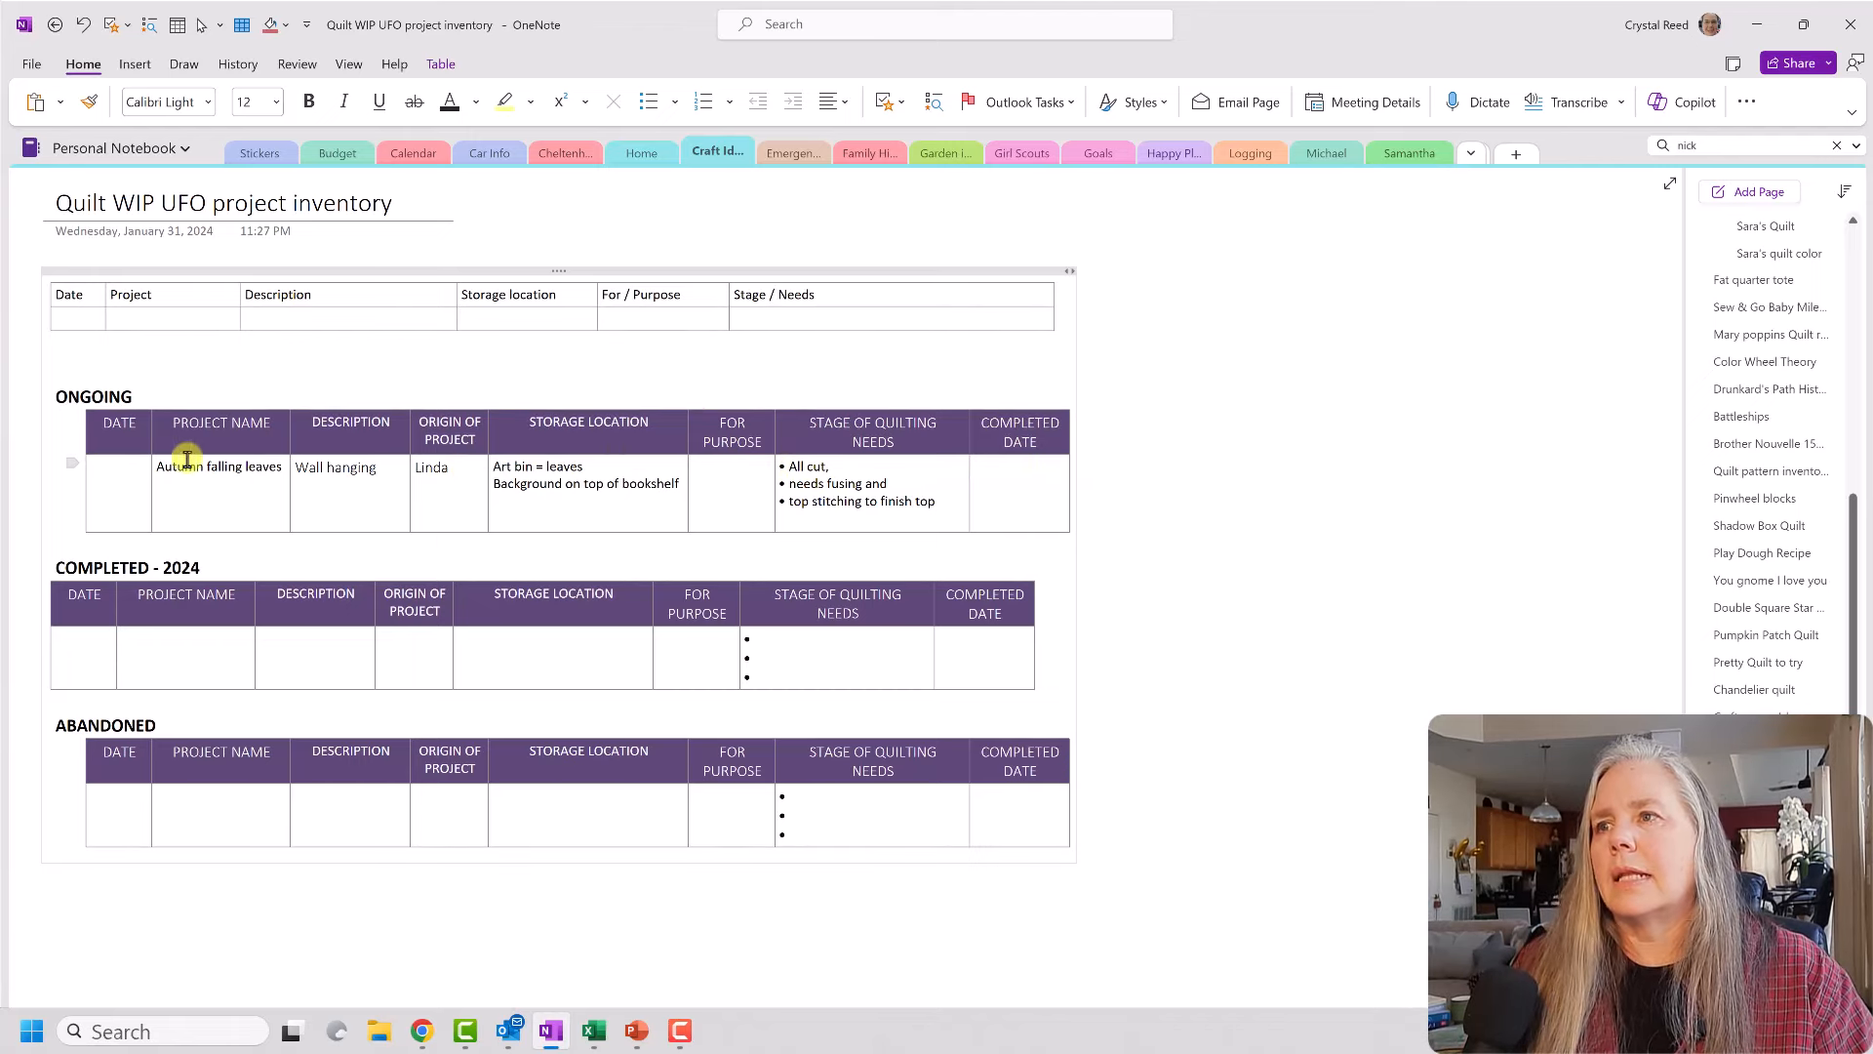
Step: Move the Autumn falling leaves row from the Ongoing table to the end of the Completed - 2024 table
left_click(70, 478)
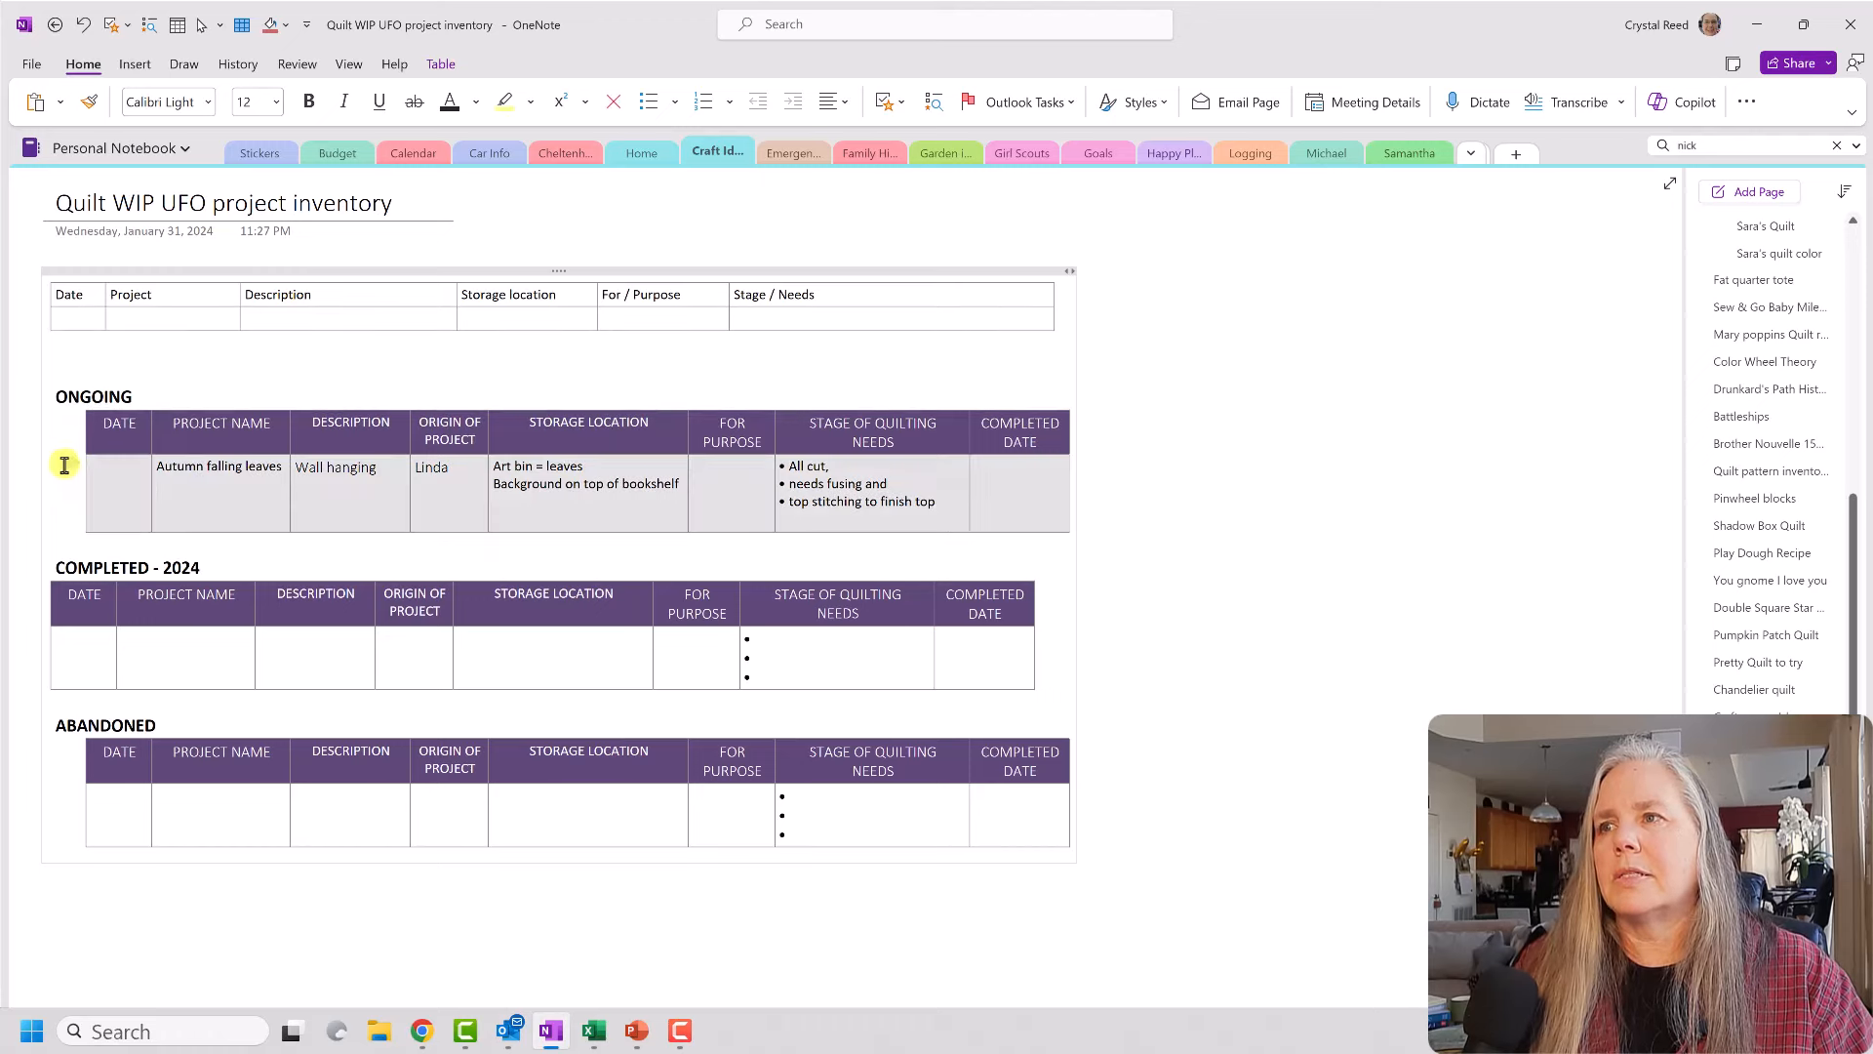
left_click_drag(52, 603, 43, 556)
left_click(1121, 573)
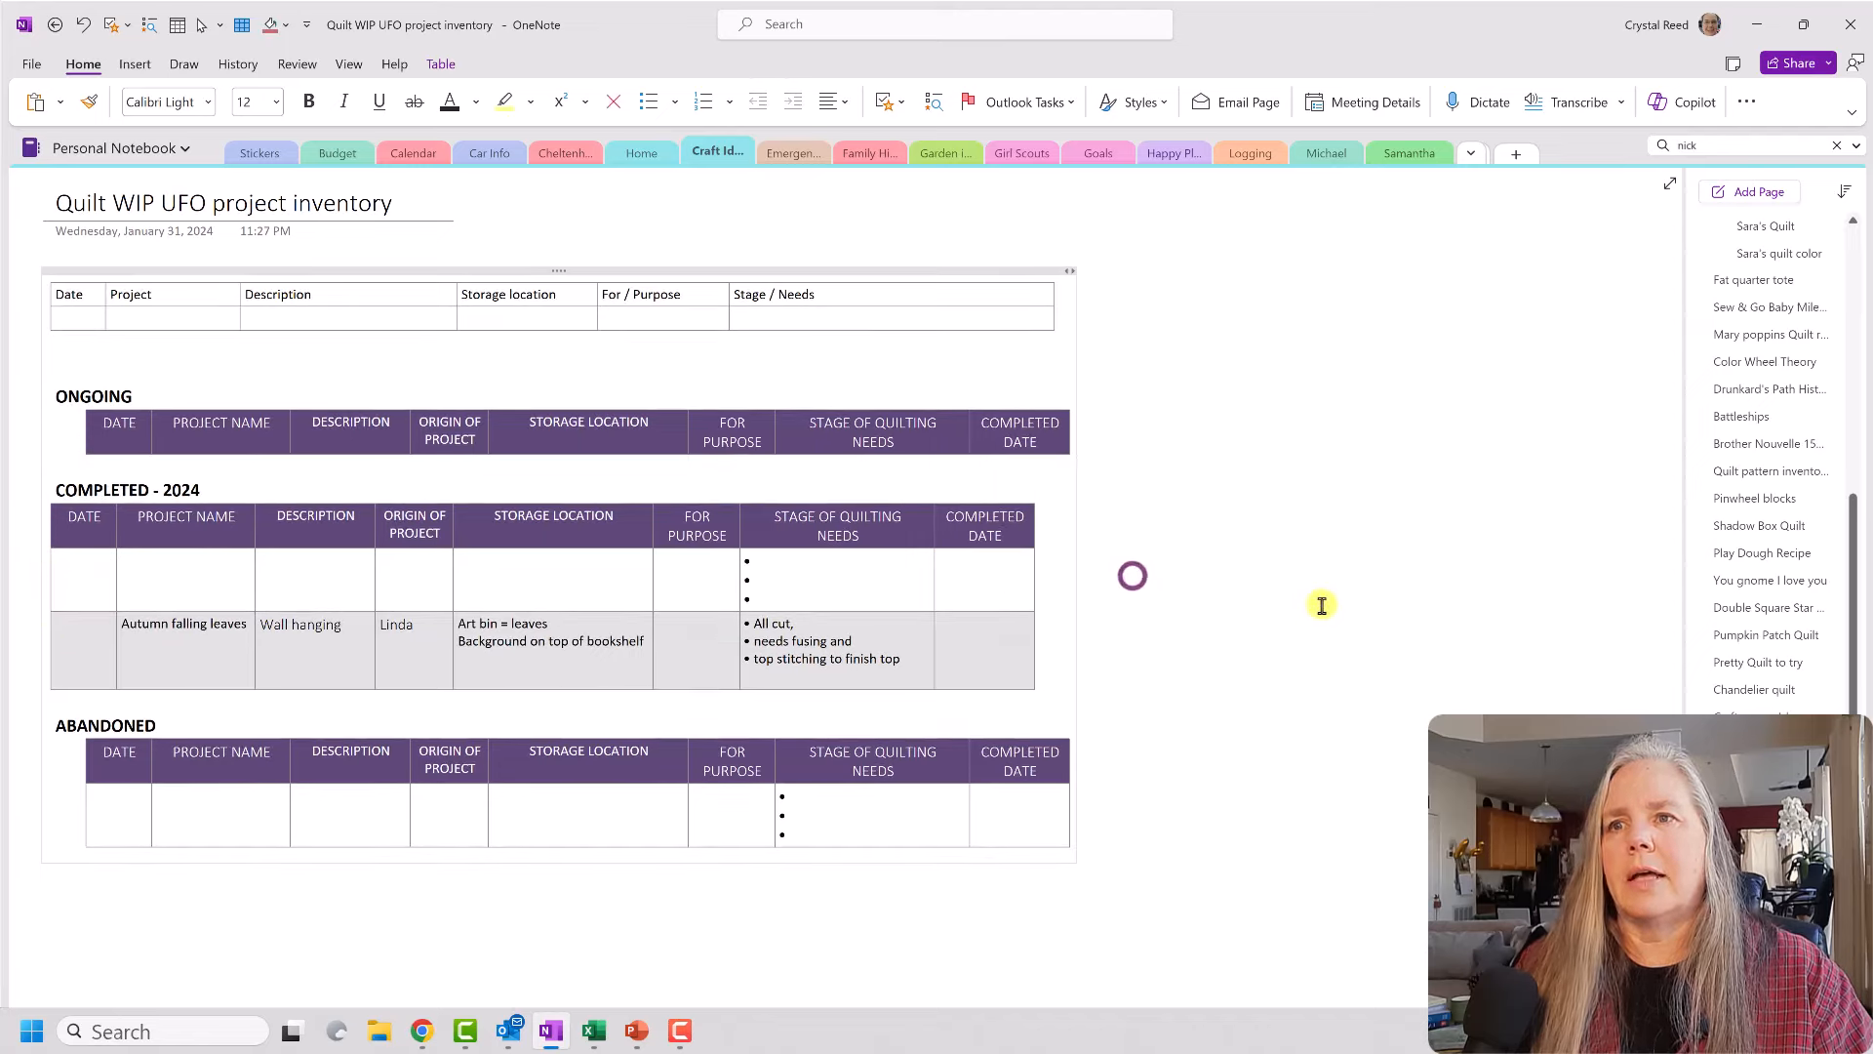
Step: Move the Autumn falling leaves row from Completed - 2024 into the Abandoned table and back under the Ongoing header row
left_click(154, 667)
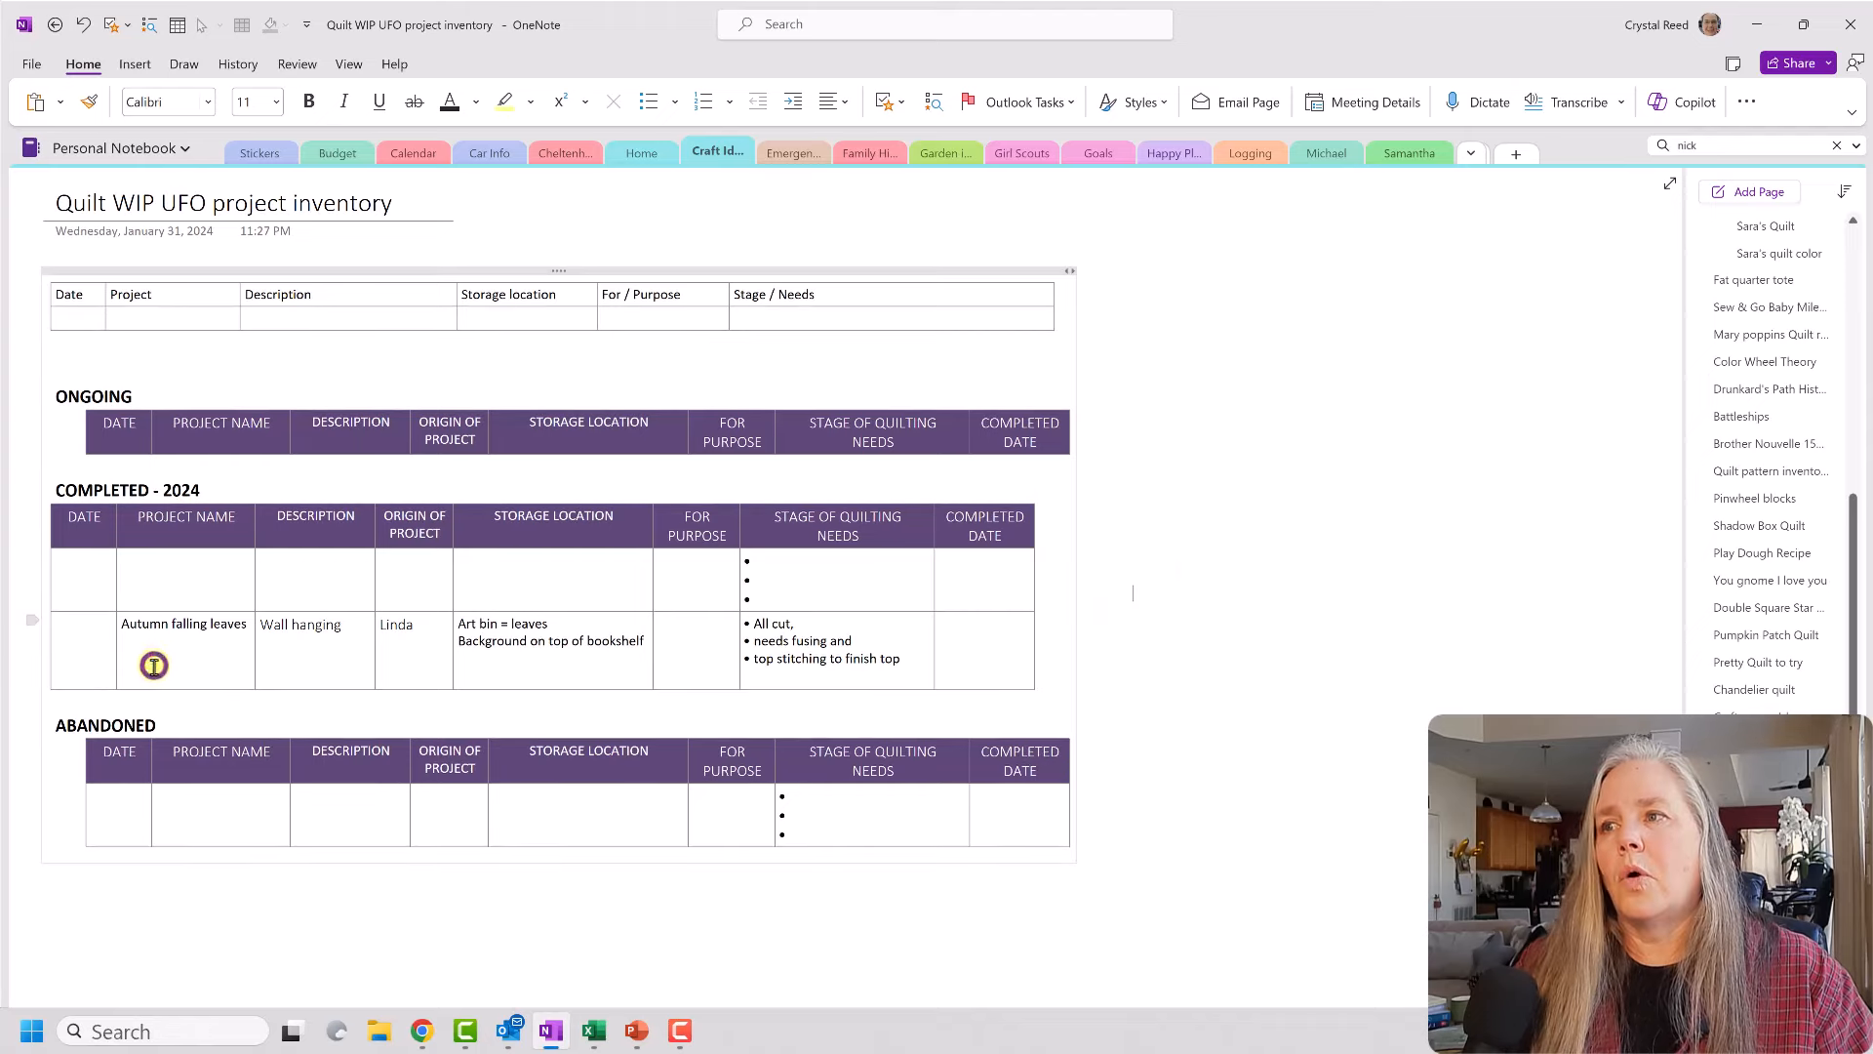
left_click_drag(26, 620, 112, 819)
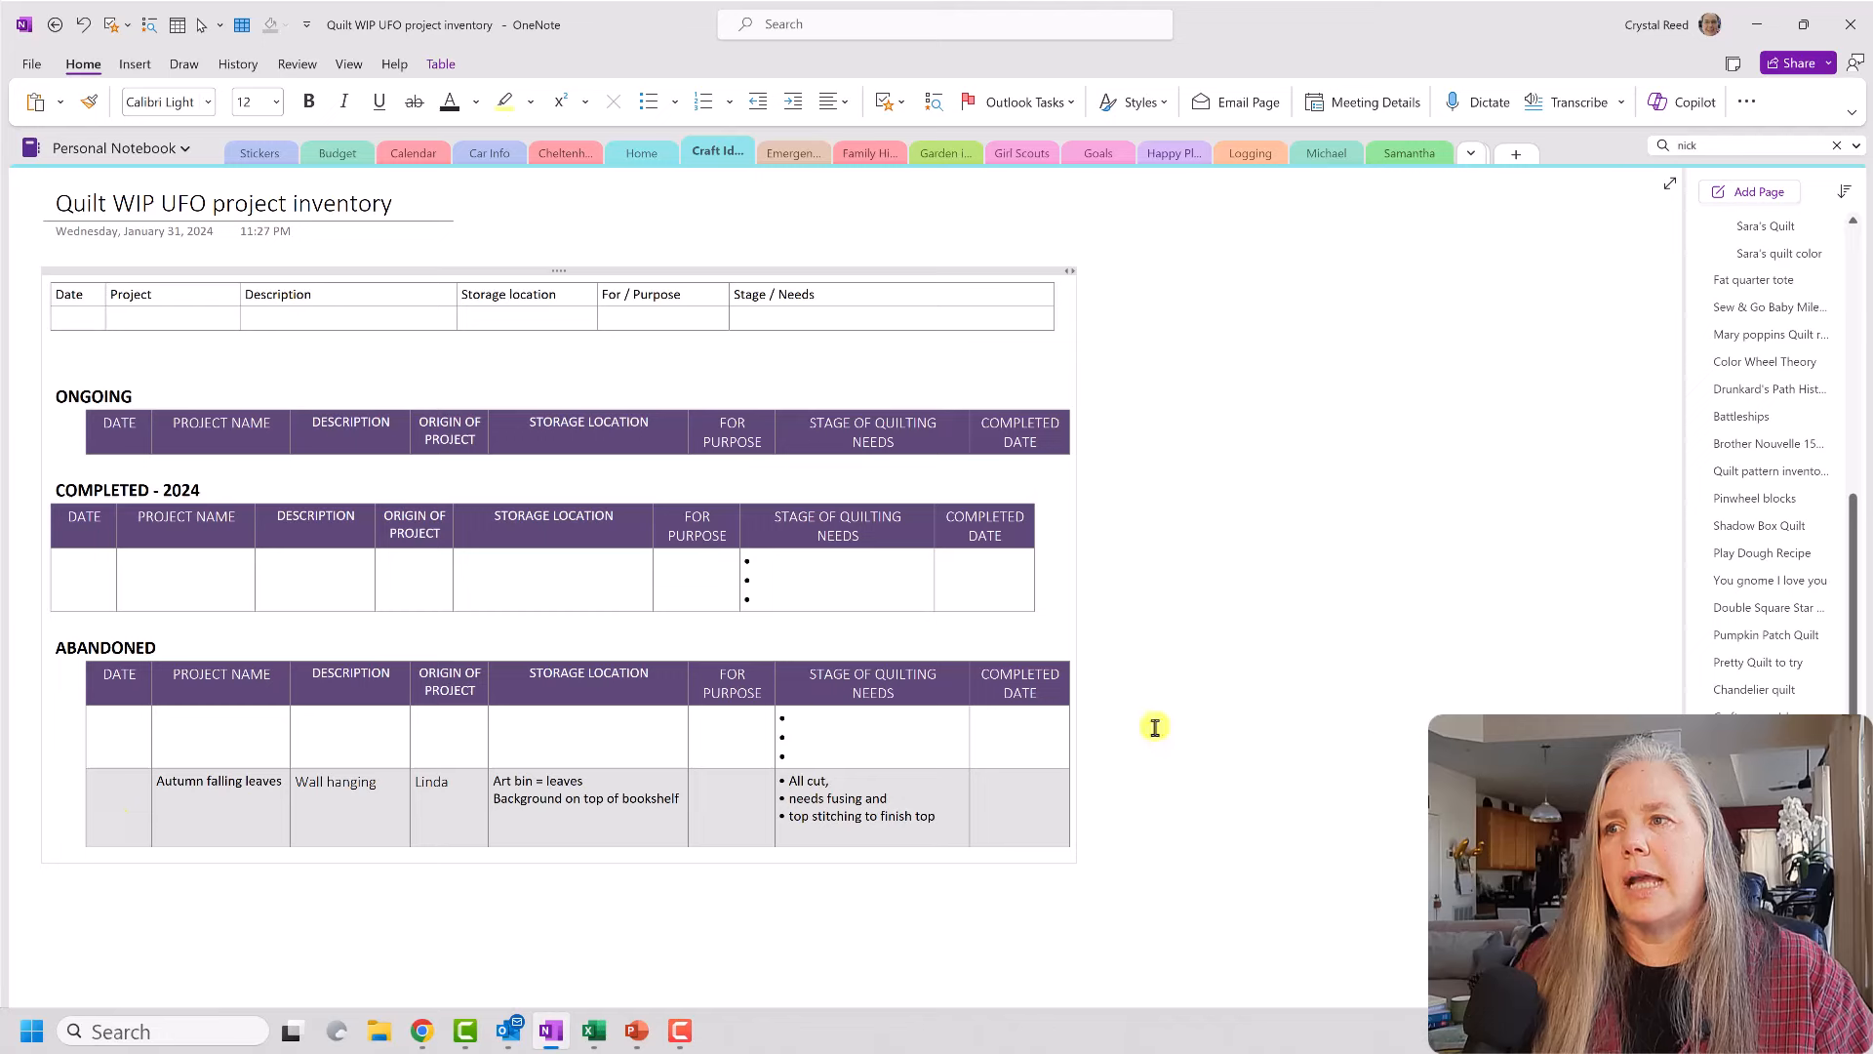
left_click(1390, 737)
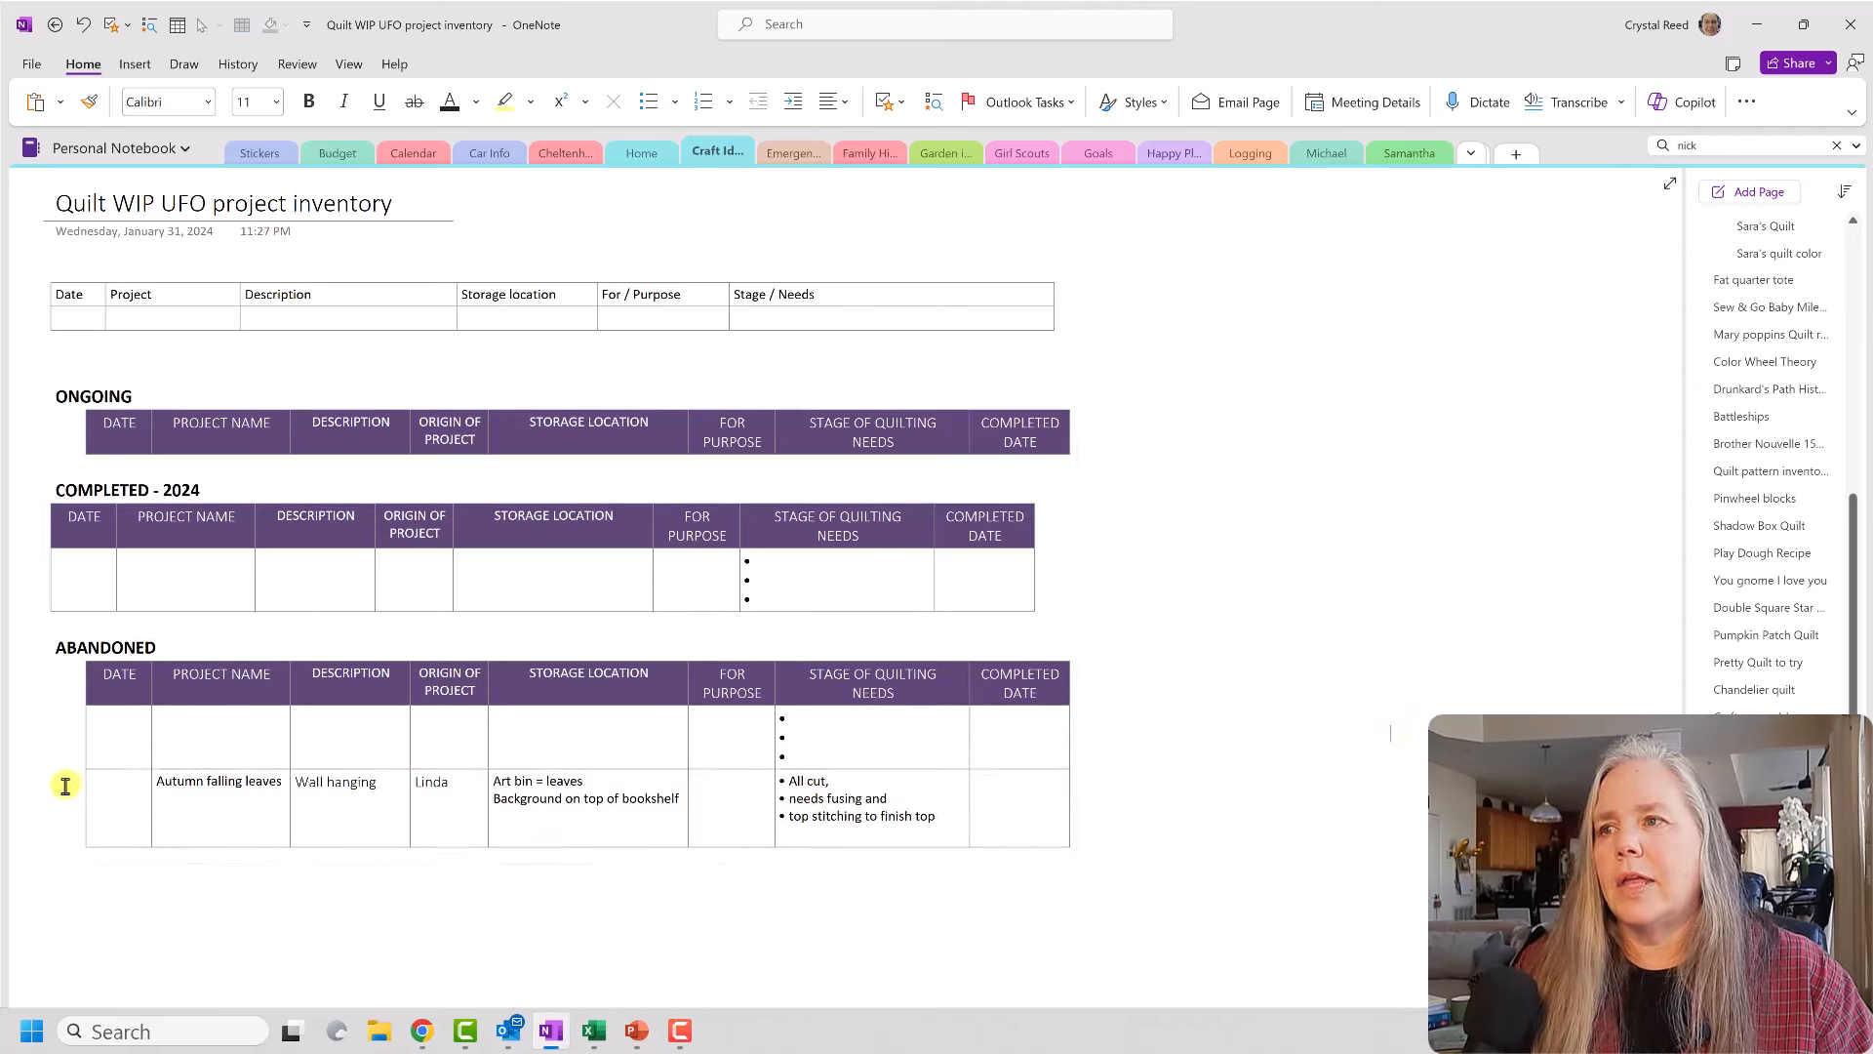
left_click_drag(66, 778, 59, 464)
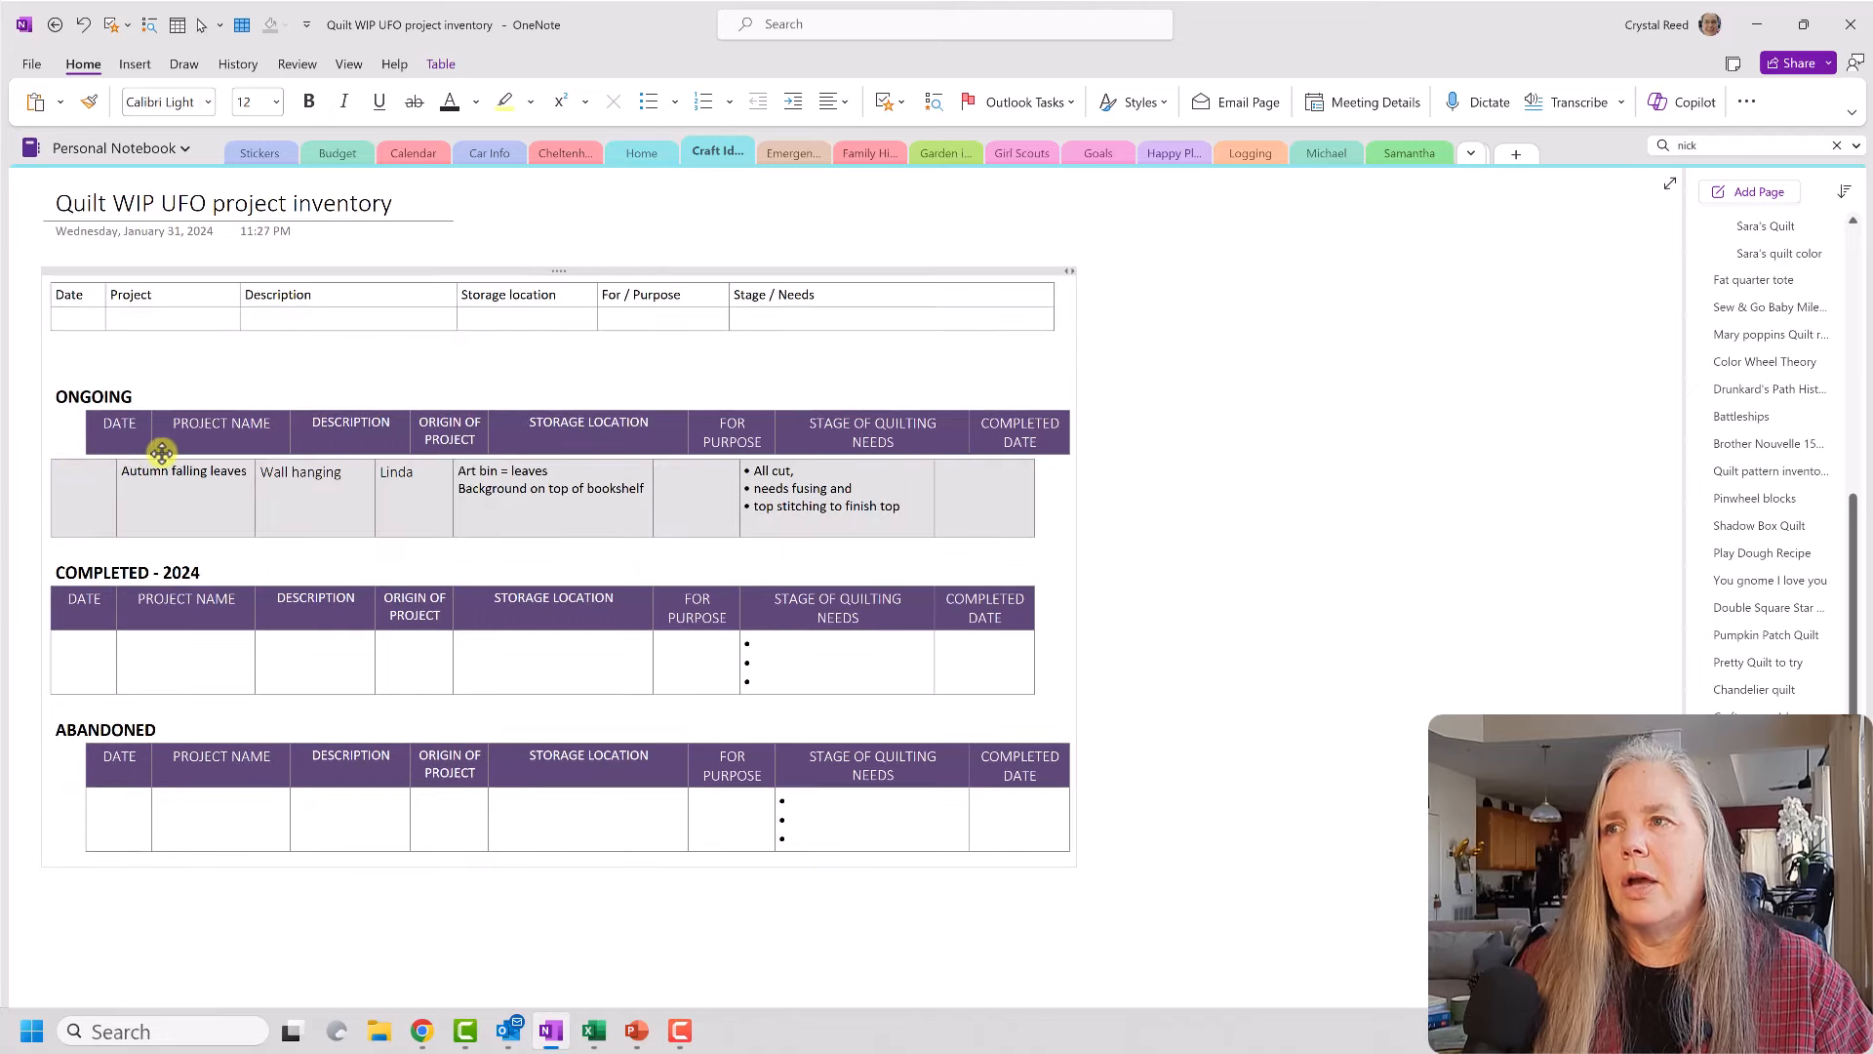
left_click(1274, 509)
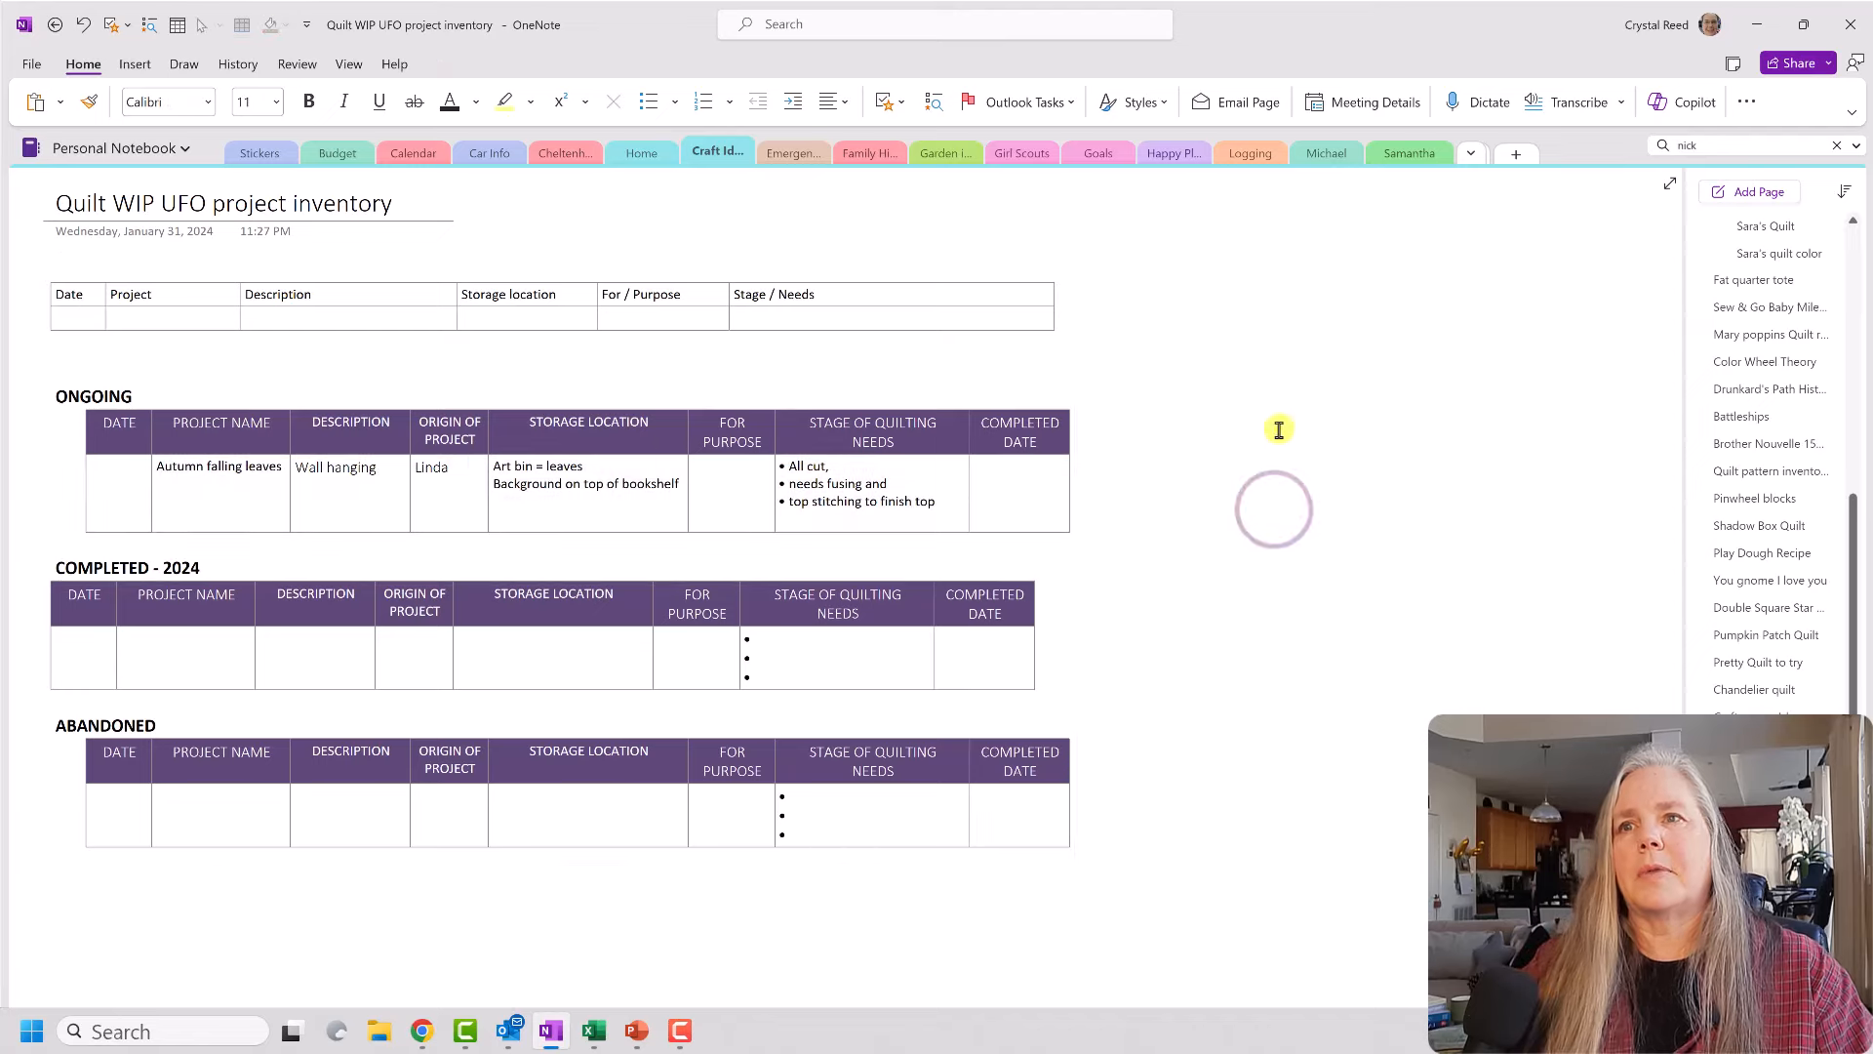
Step: Delete the old unformatted inventory table at the start of the page and the extra blank lines above the Ongoing heading
left_click(831, 263)
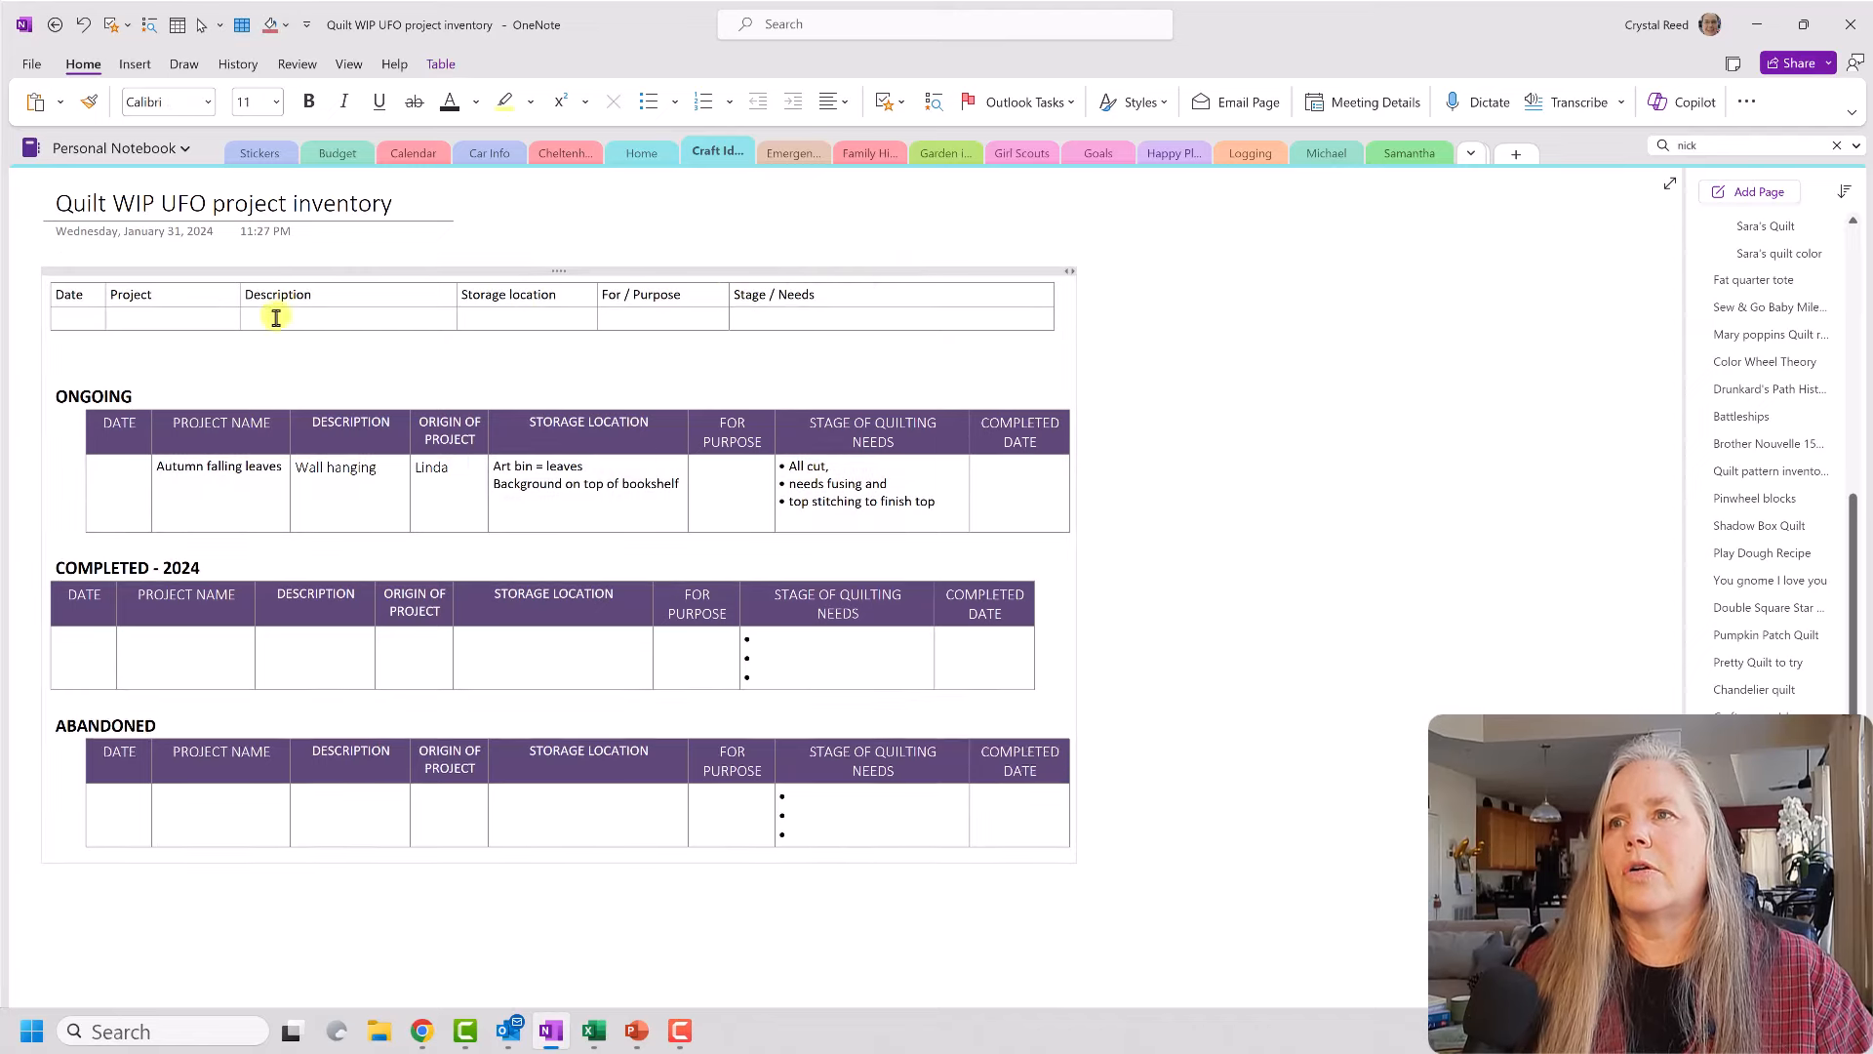
left_click(203, 349)
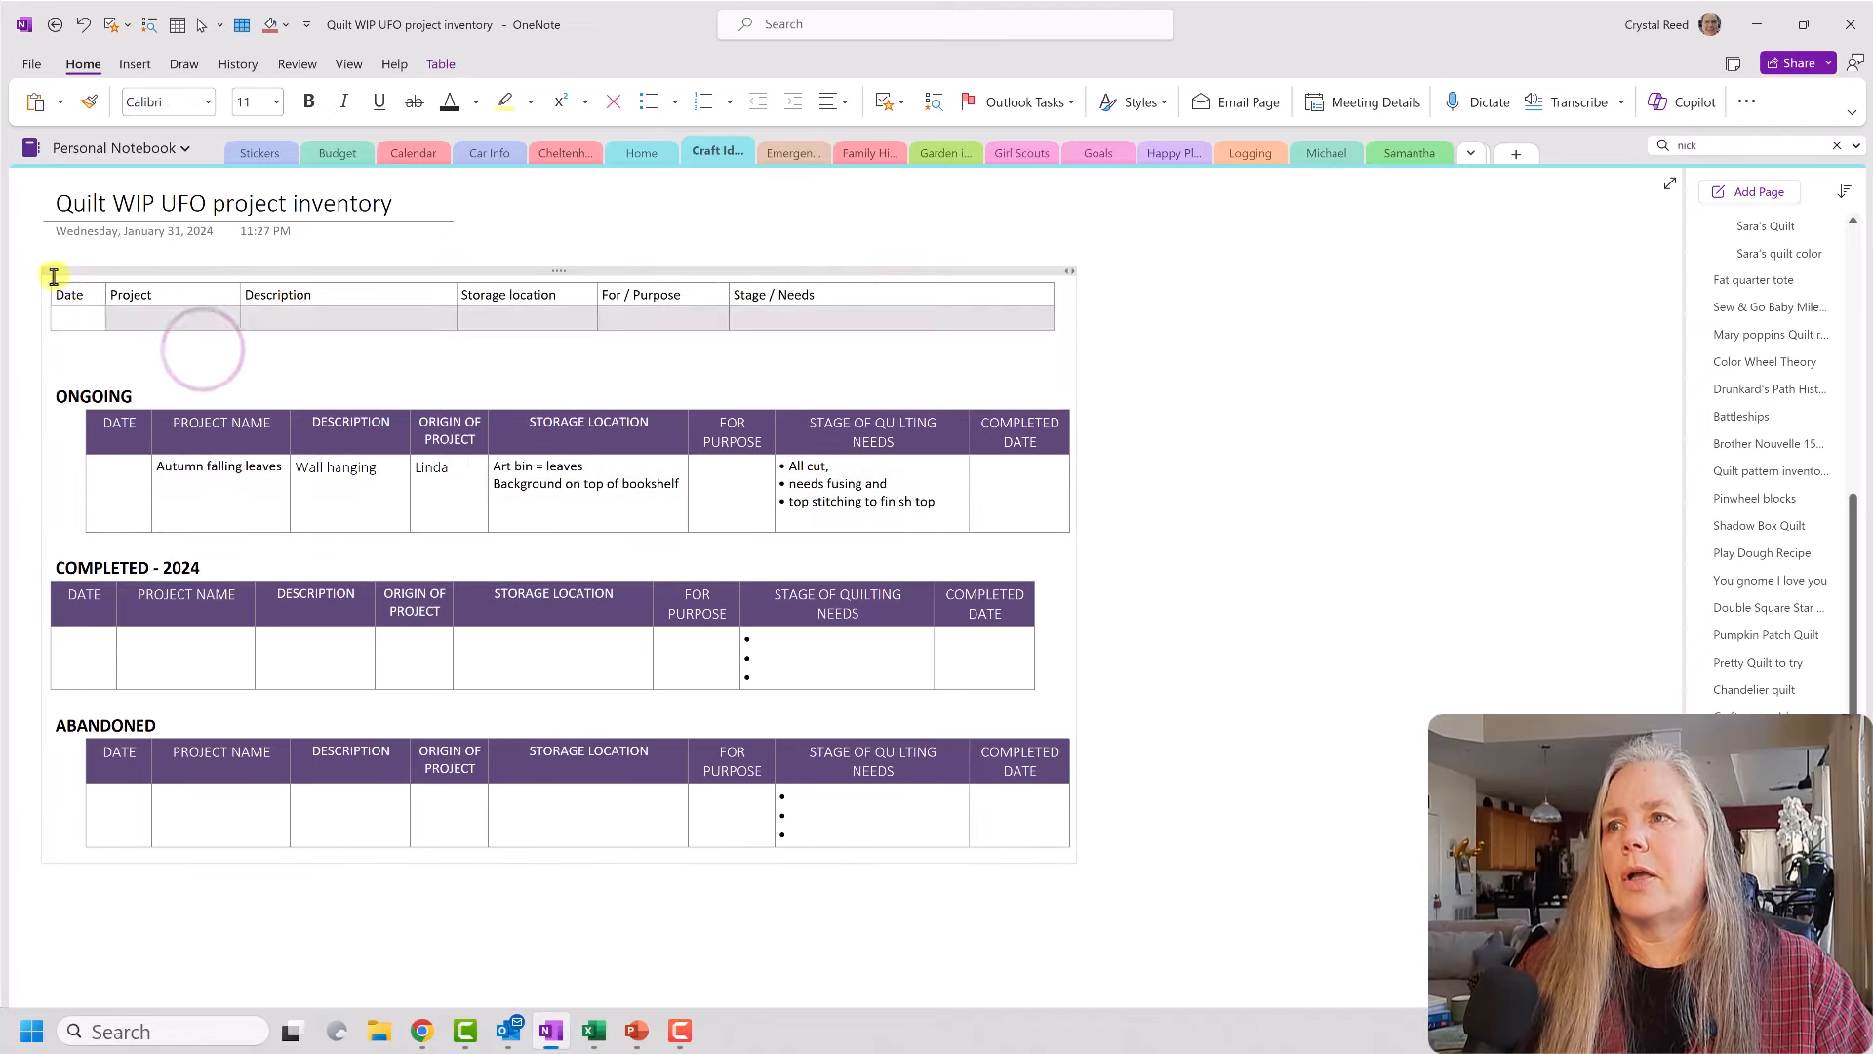
left_click(53, 276)
key("Delete")
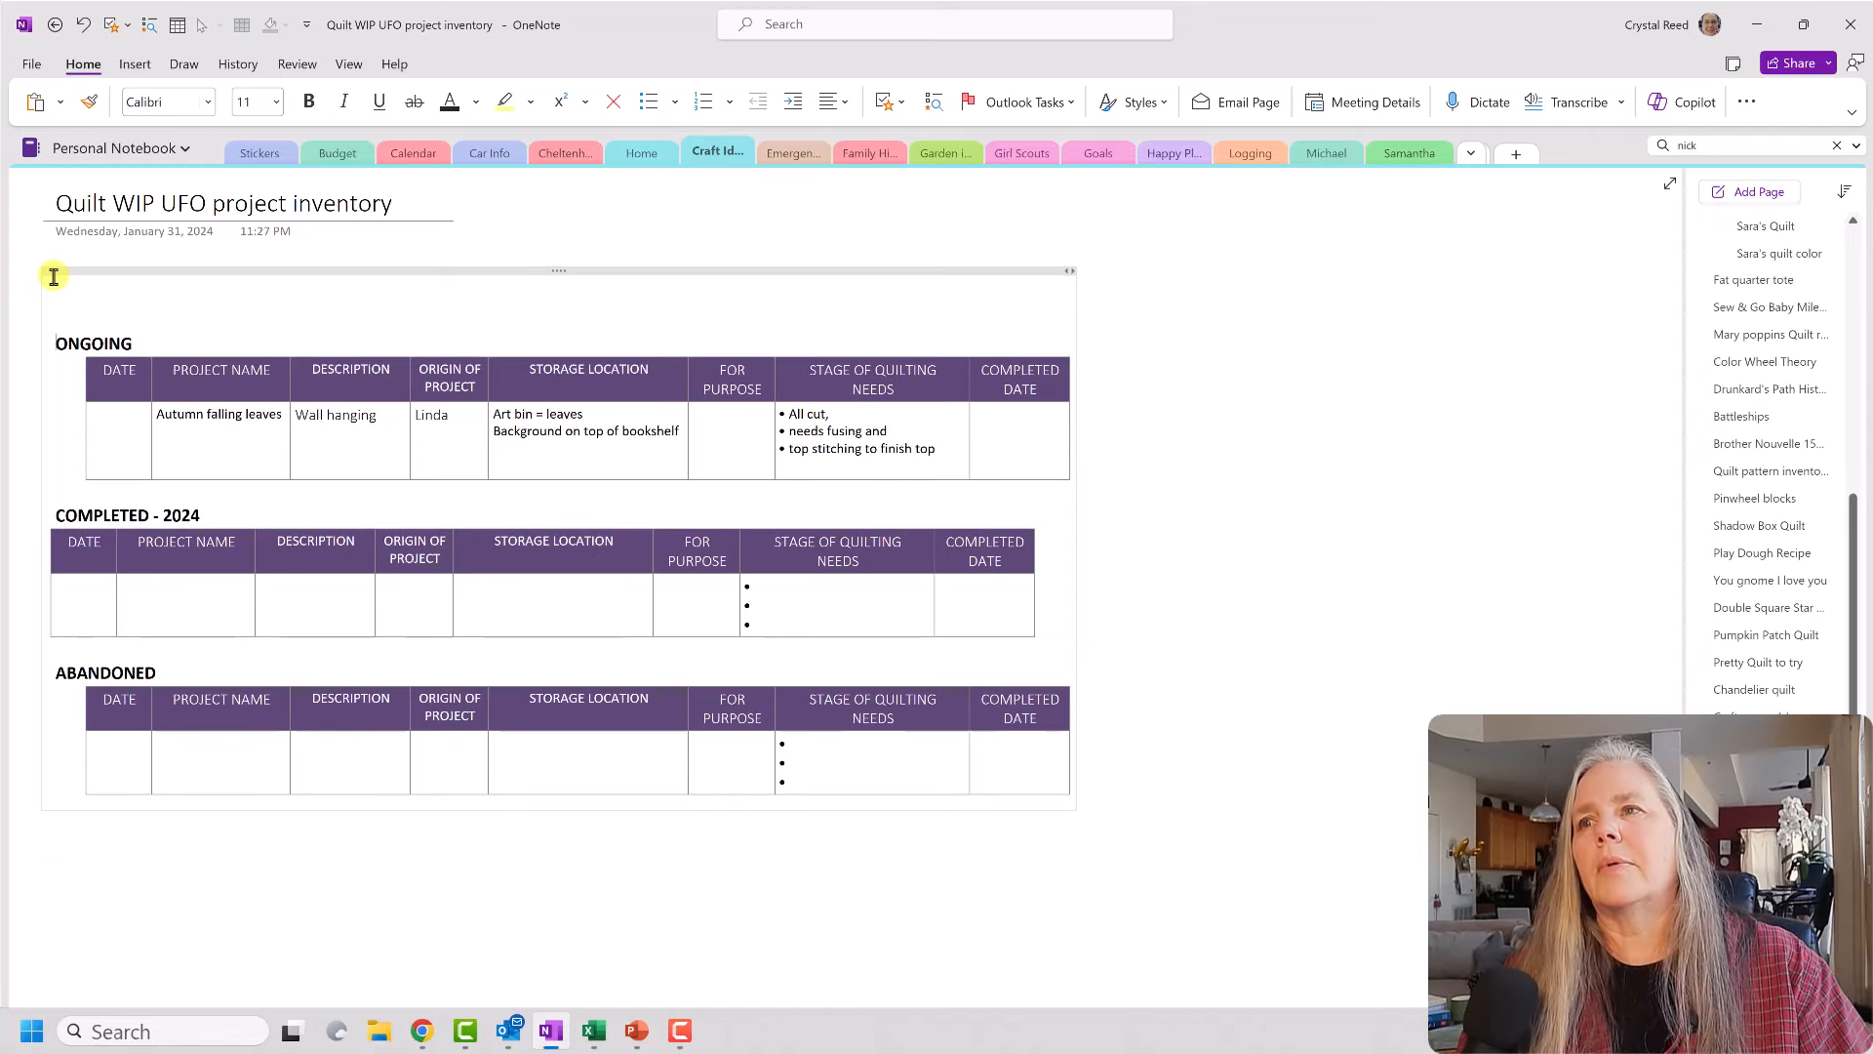
key("Delete")
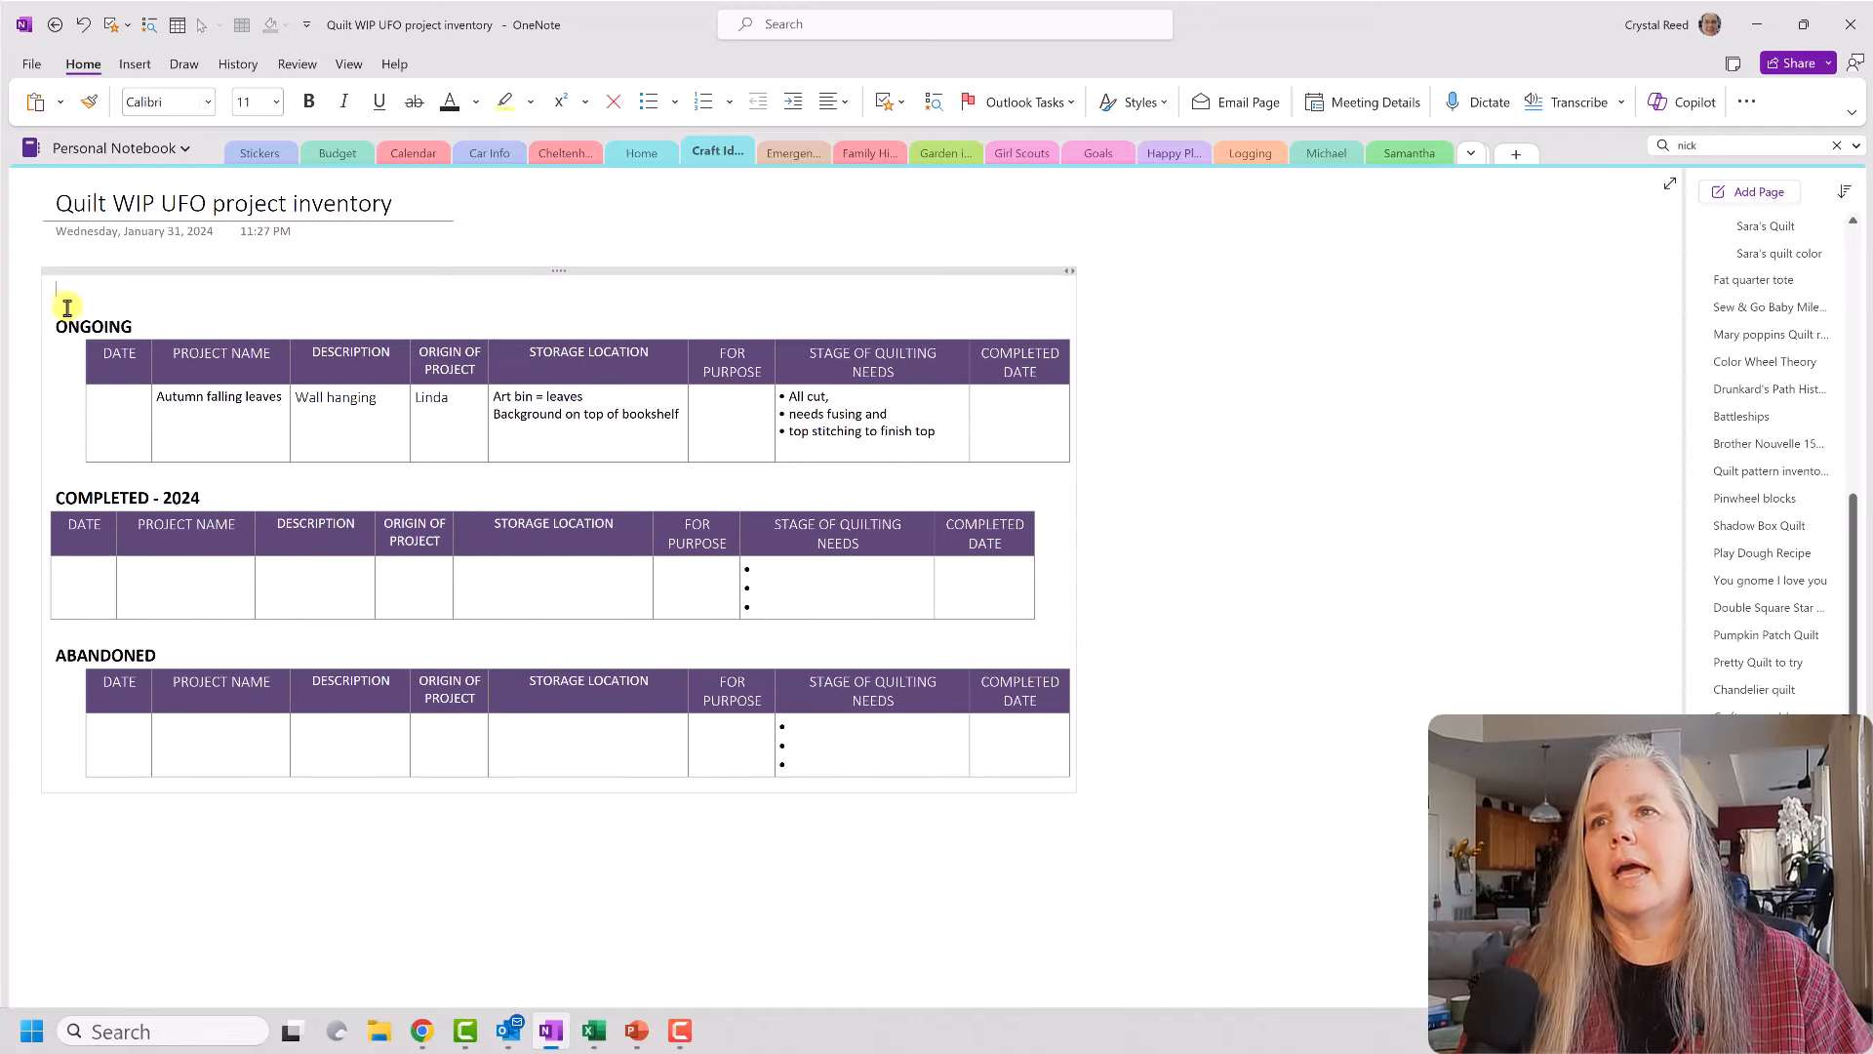
left_click(76, 292)
key("Delete")
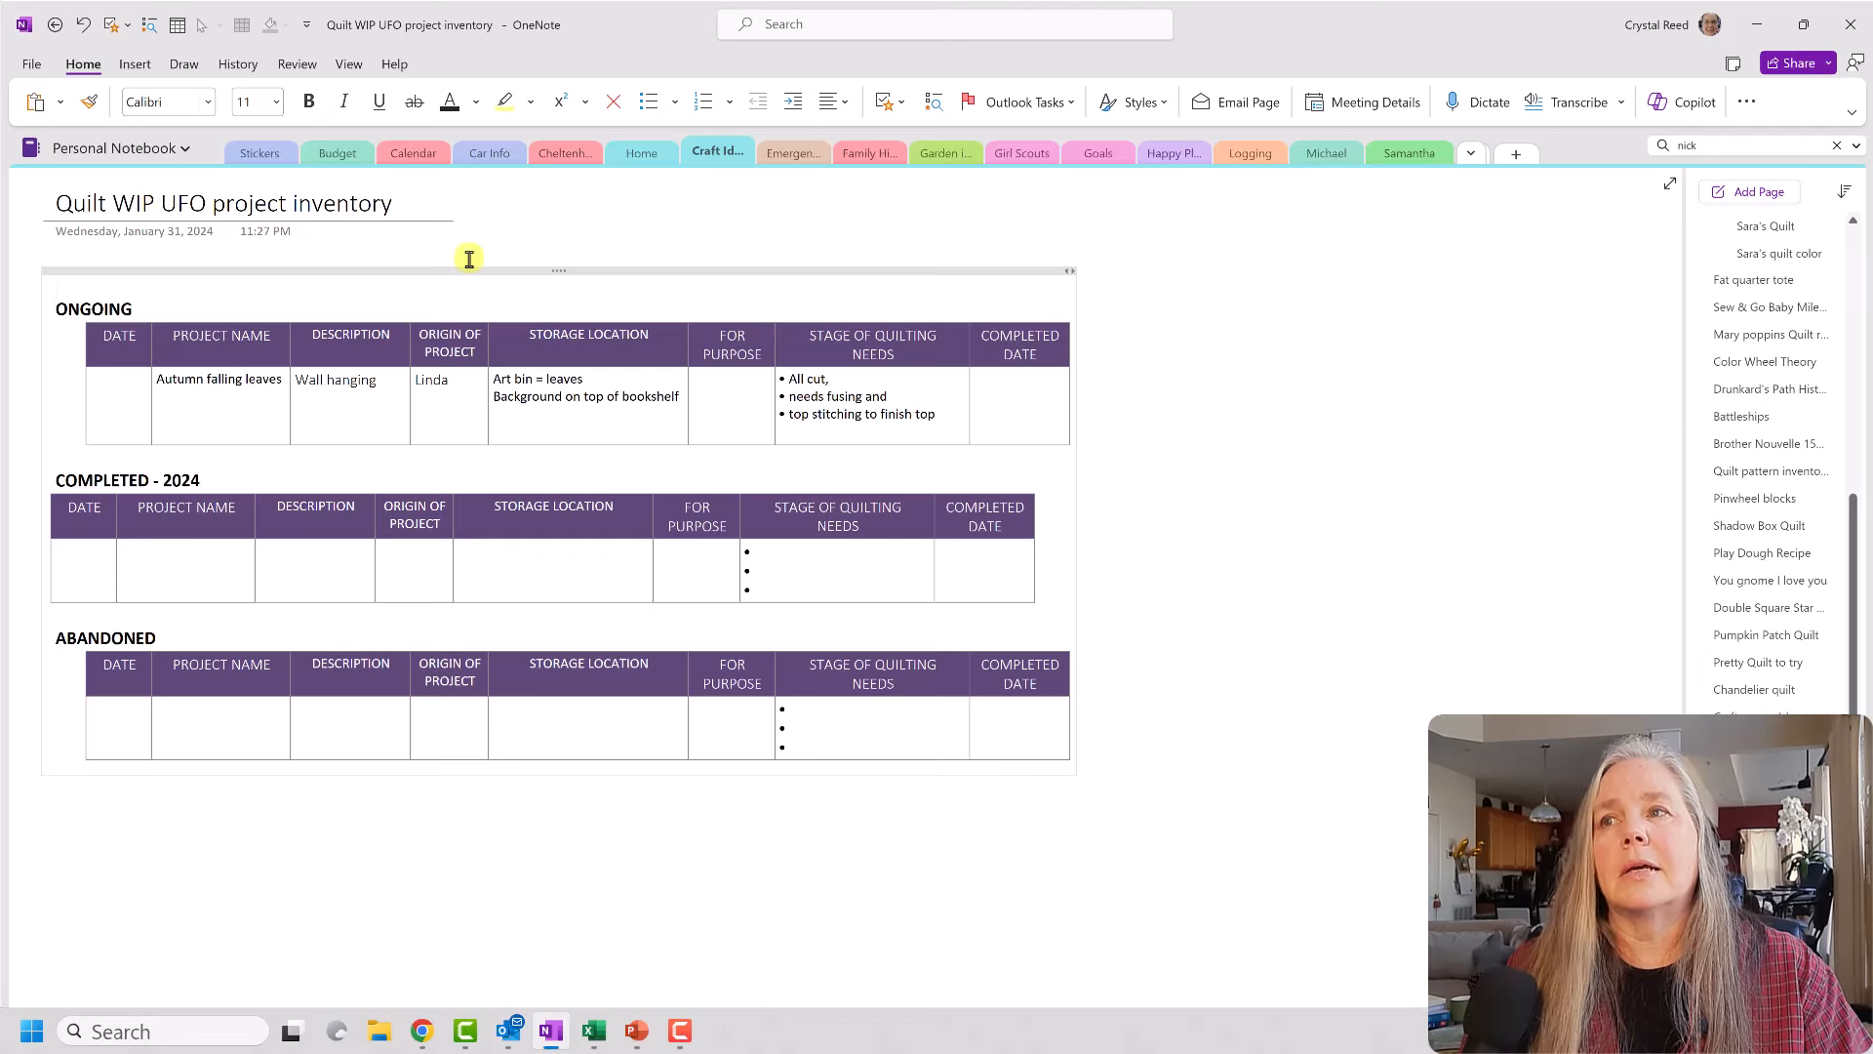
Step: Open the Quilt completed Project List through its Quilting Dashboard link and review the listed projects and their progress columns
left_click_drag(1854, 673, 1848, 420)
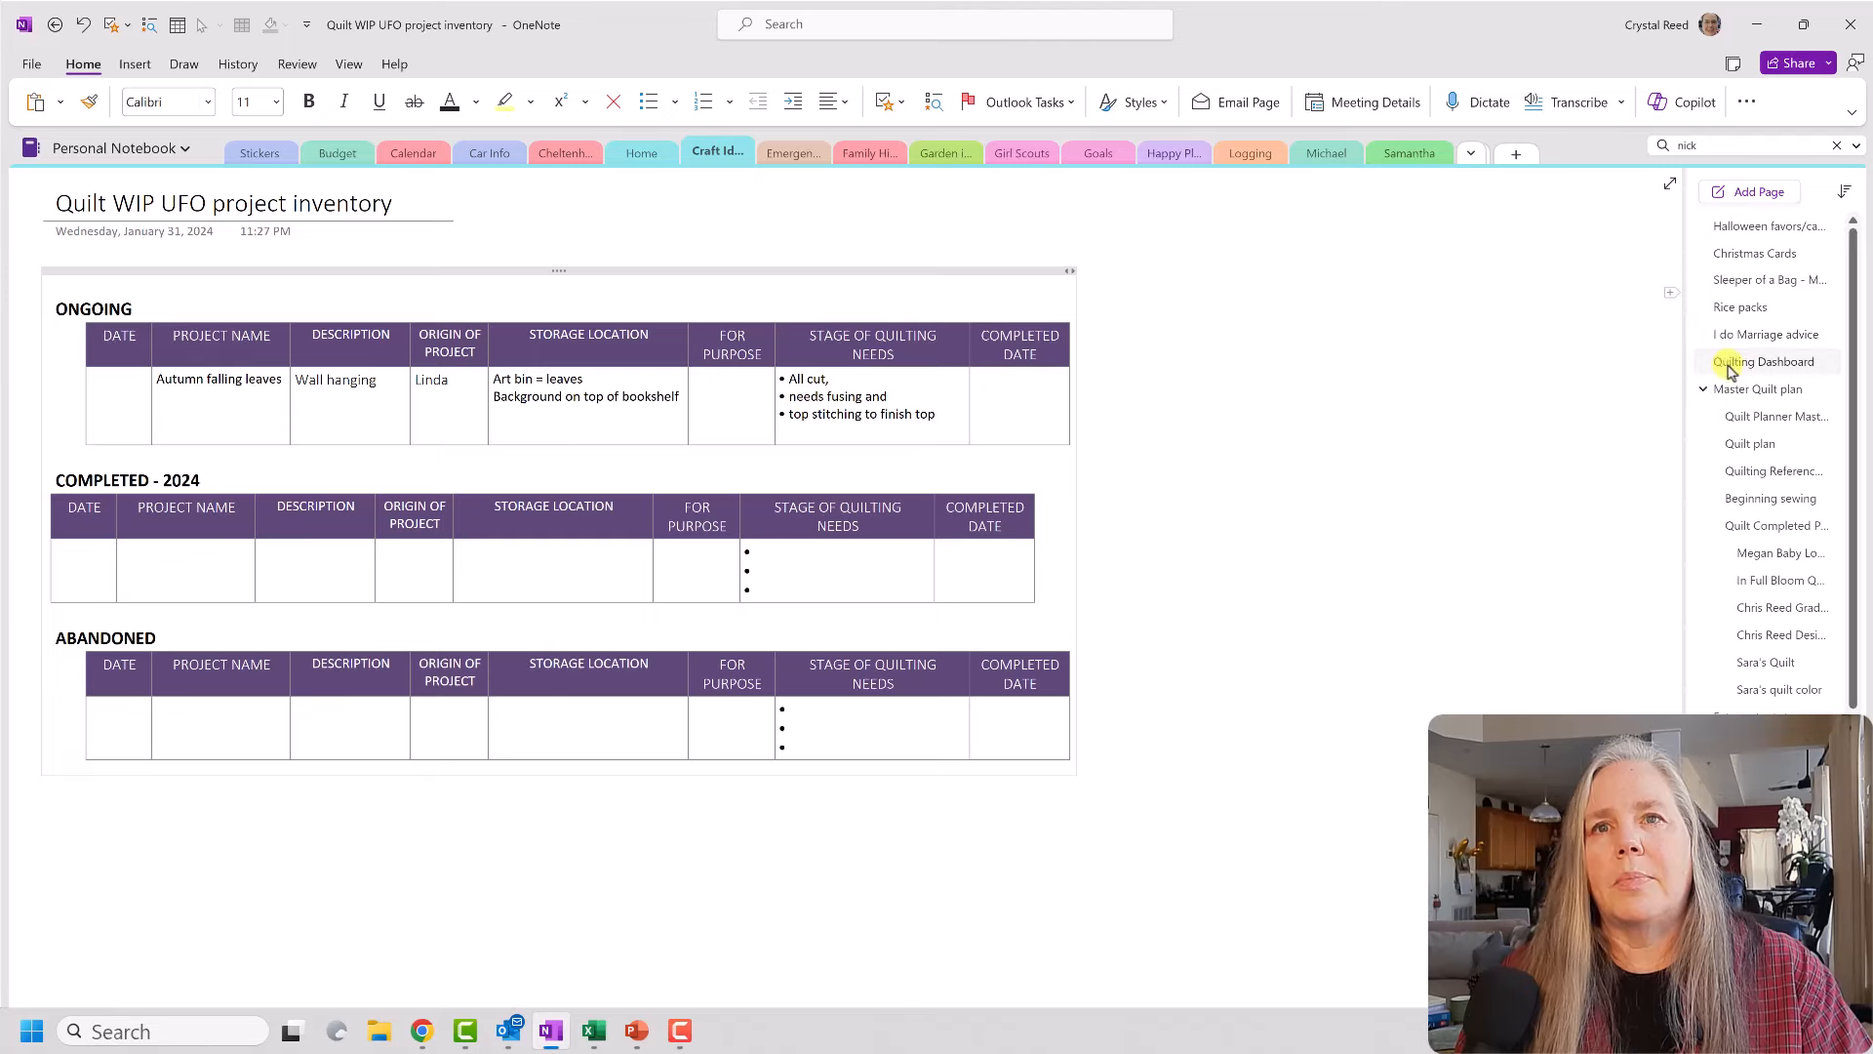
left_click(1729, 363)
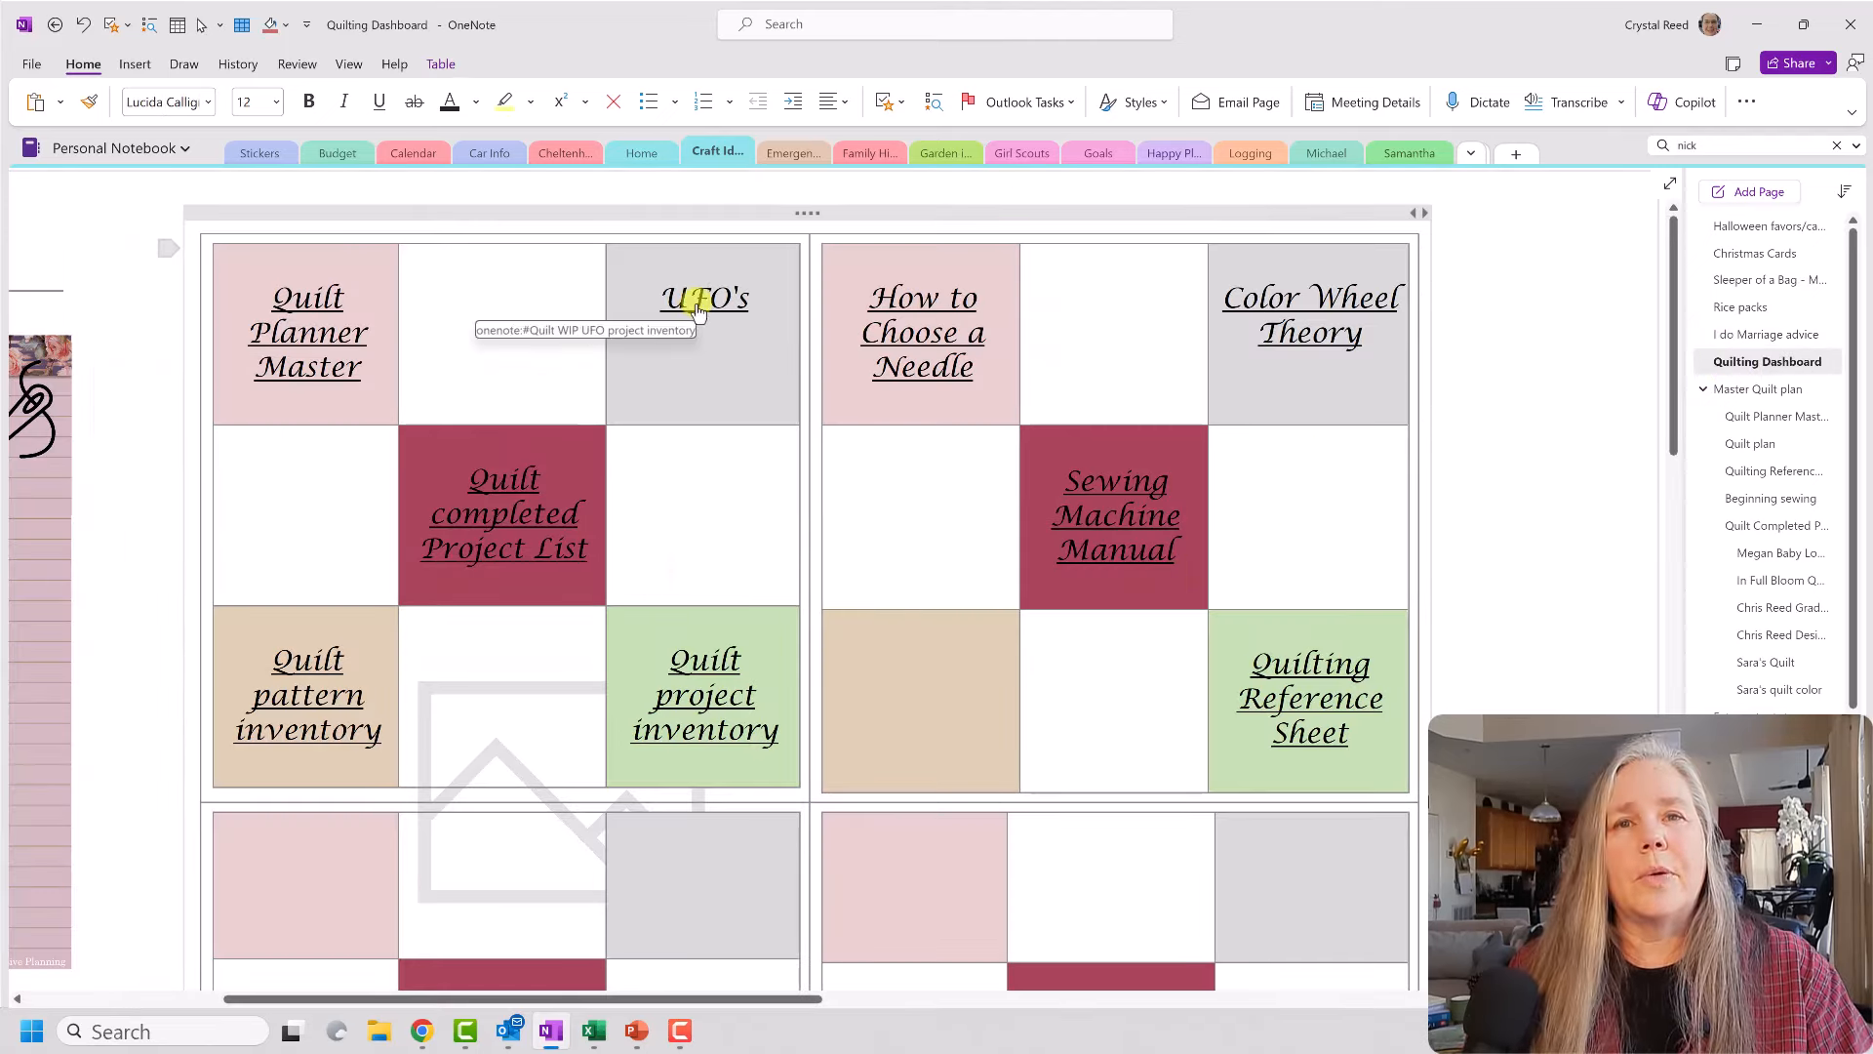
left_click(539, 539)
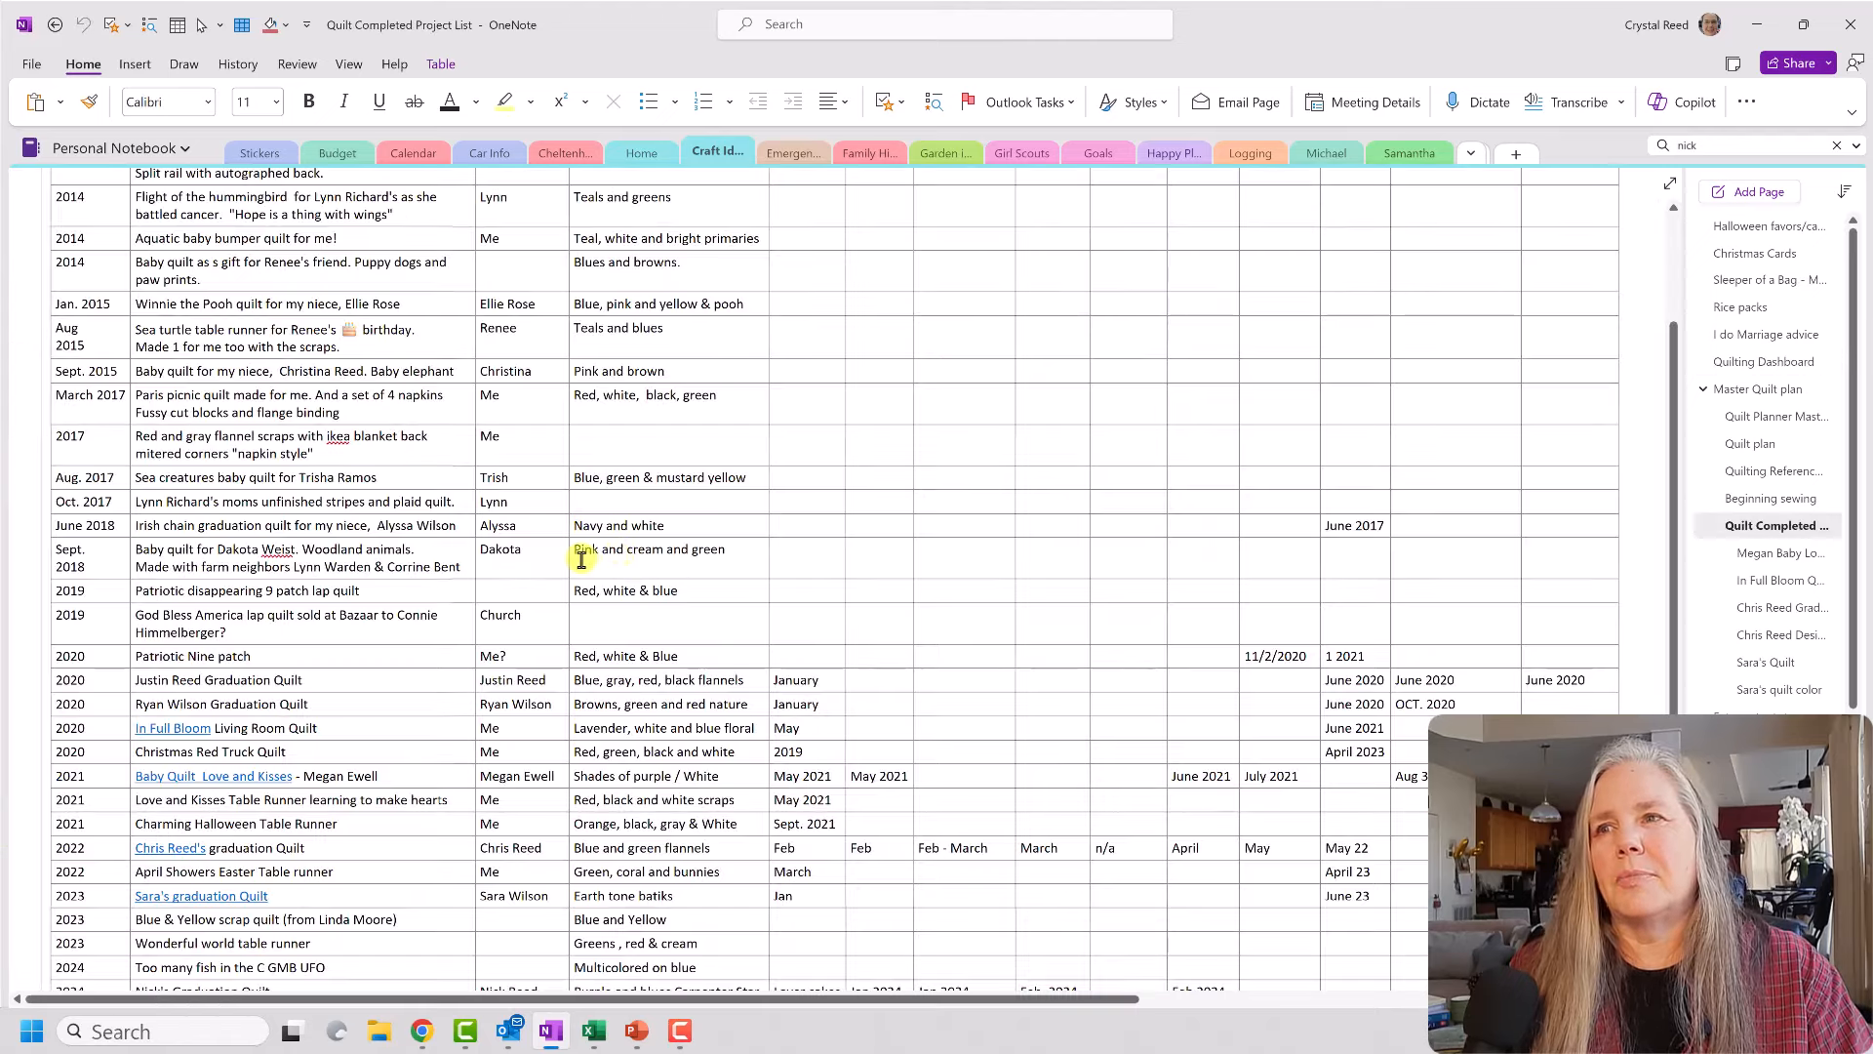
scroll(581, 559, "up", 3)
scroll(582, 559, "down", 3)
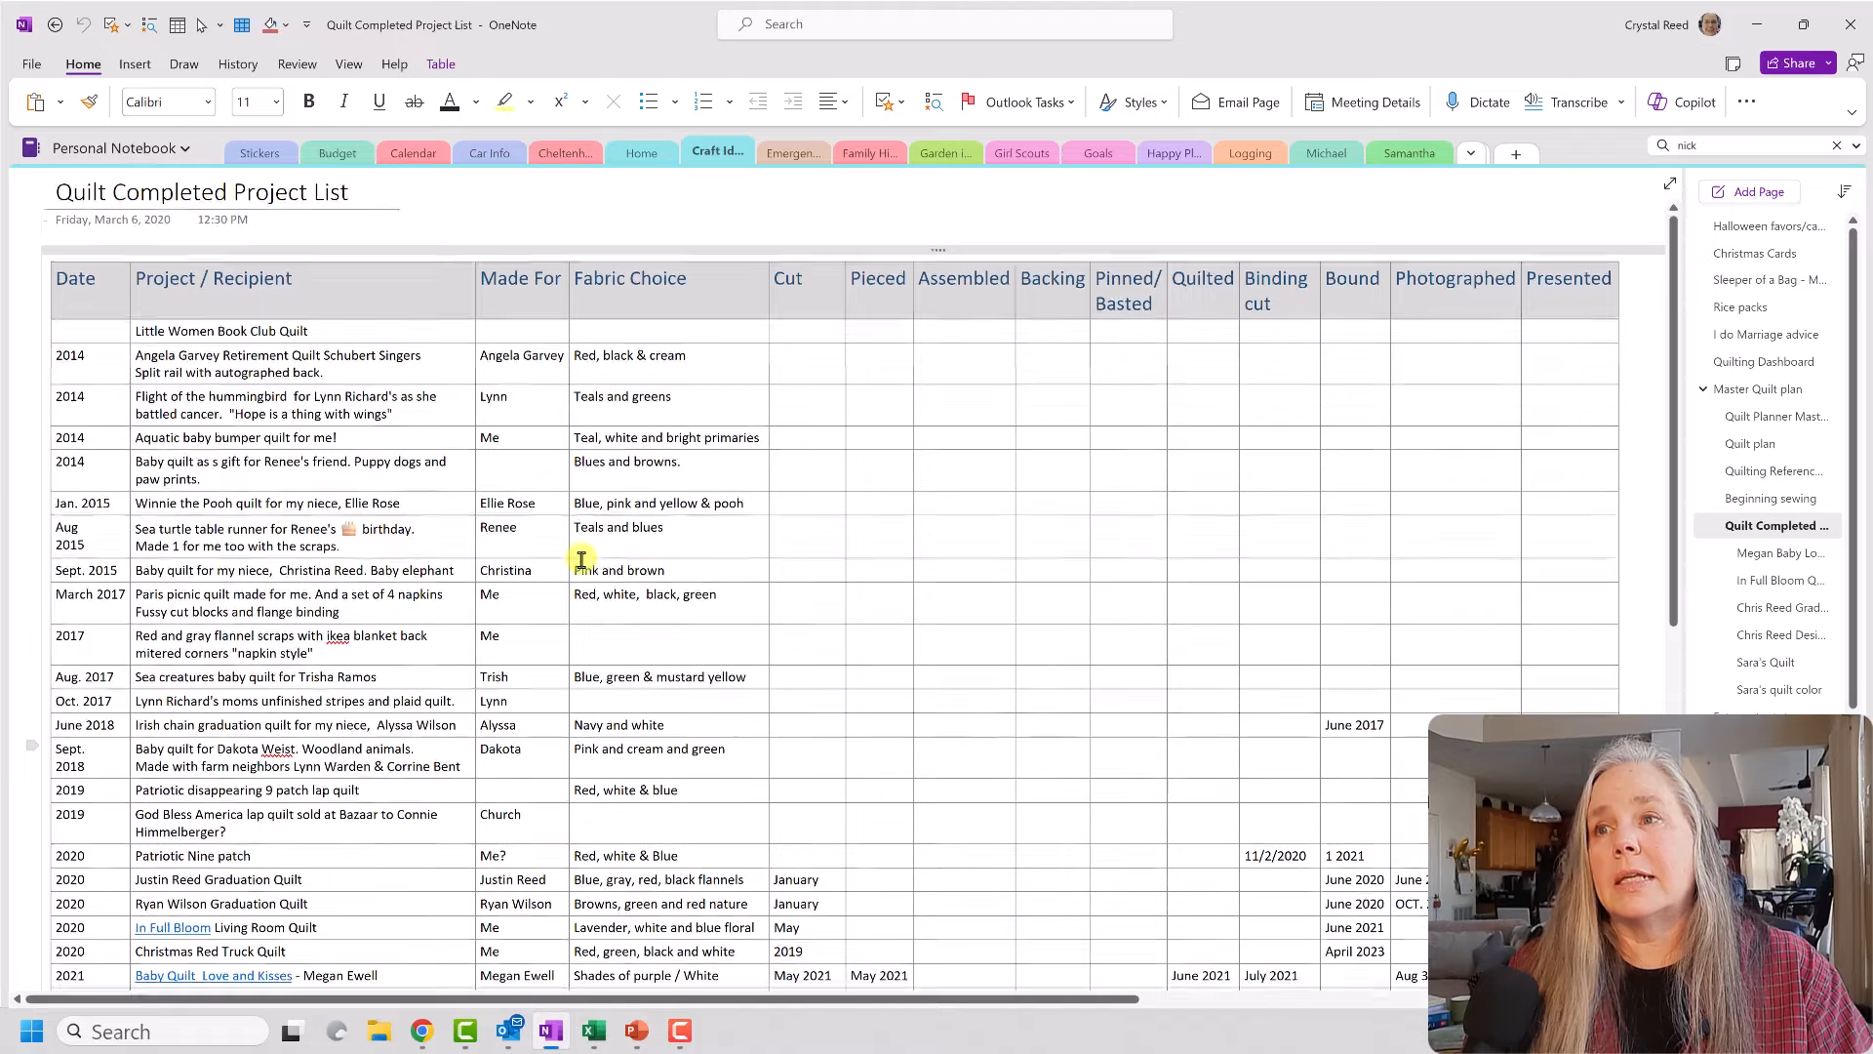
scroll(582, 559, "down", 3)
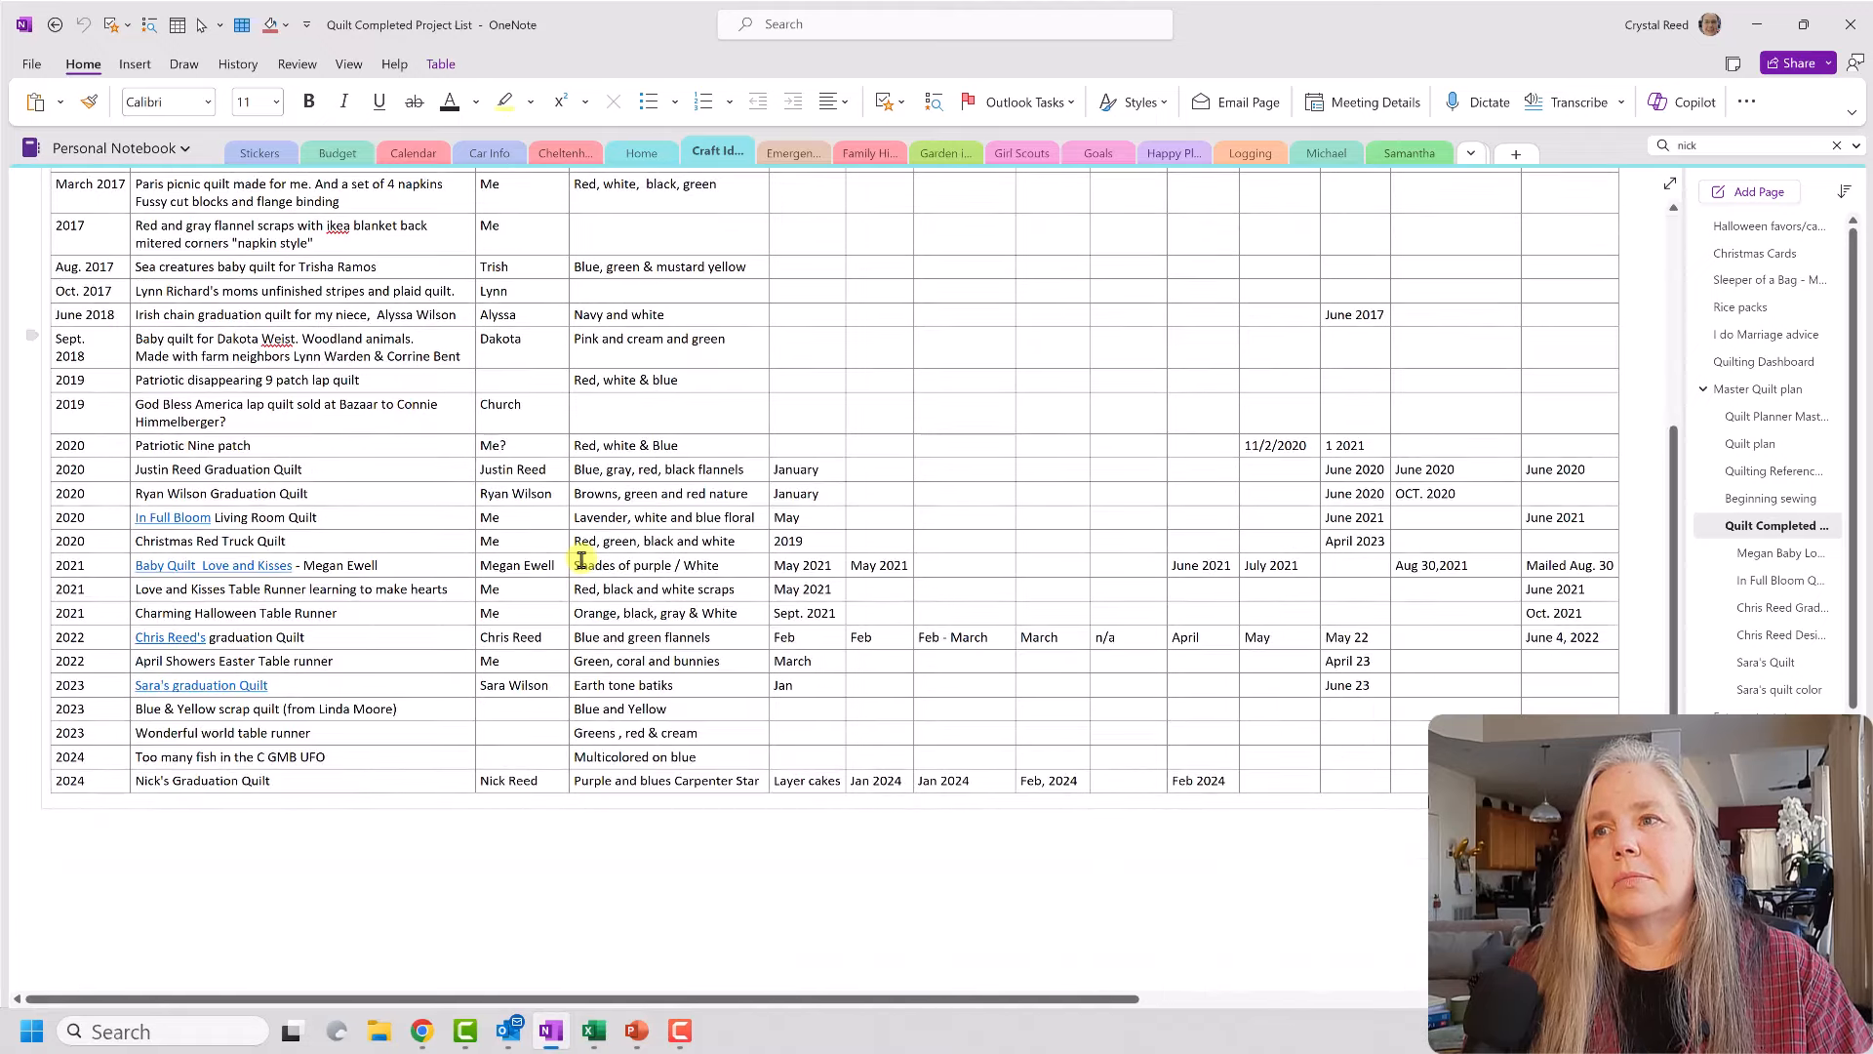
scroll(582, 559, "up", 5)
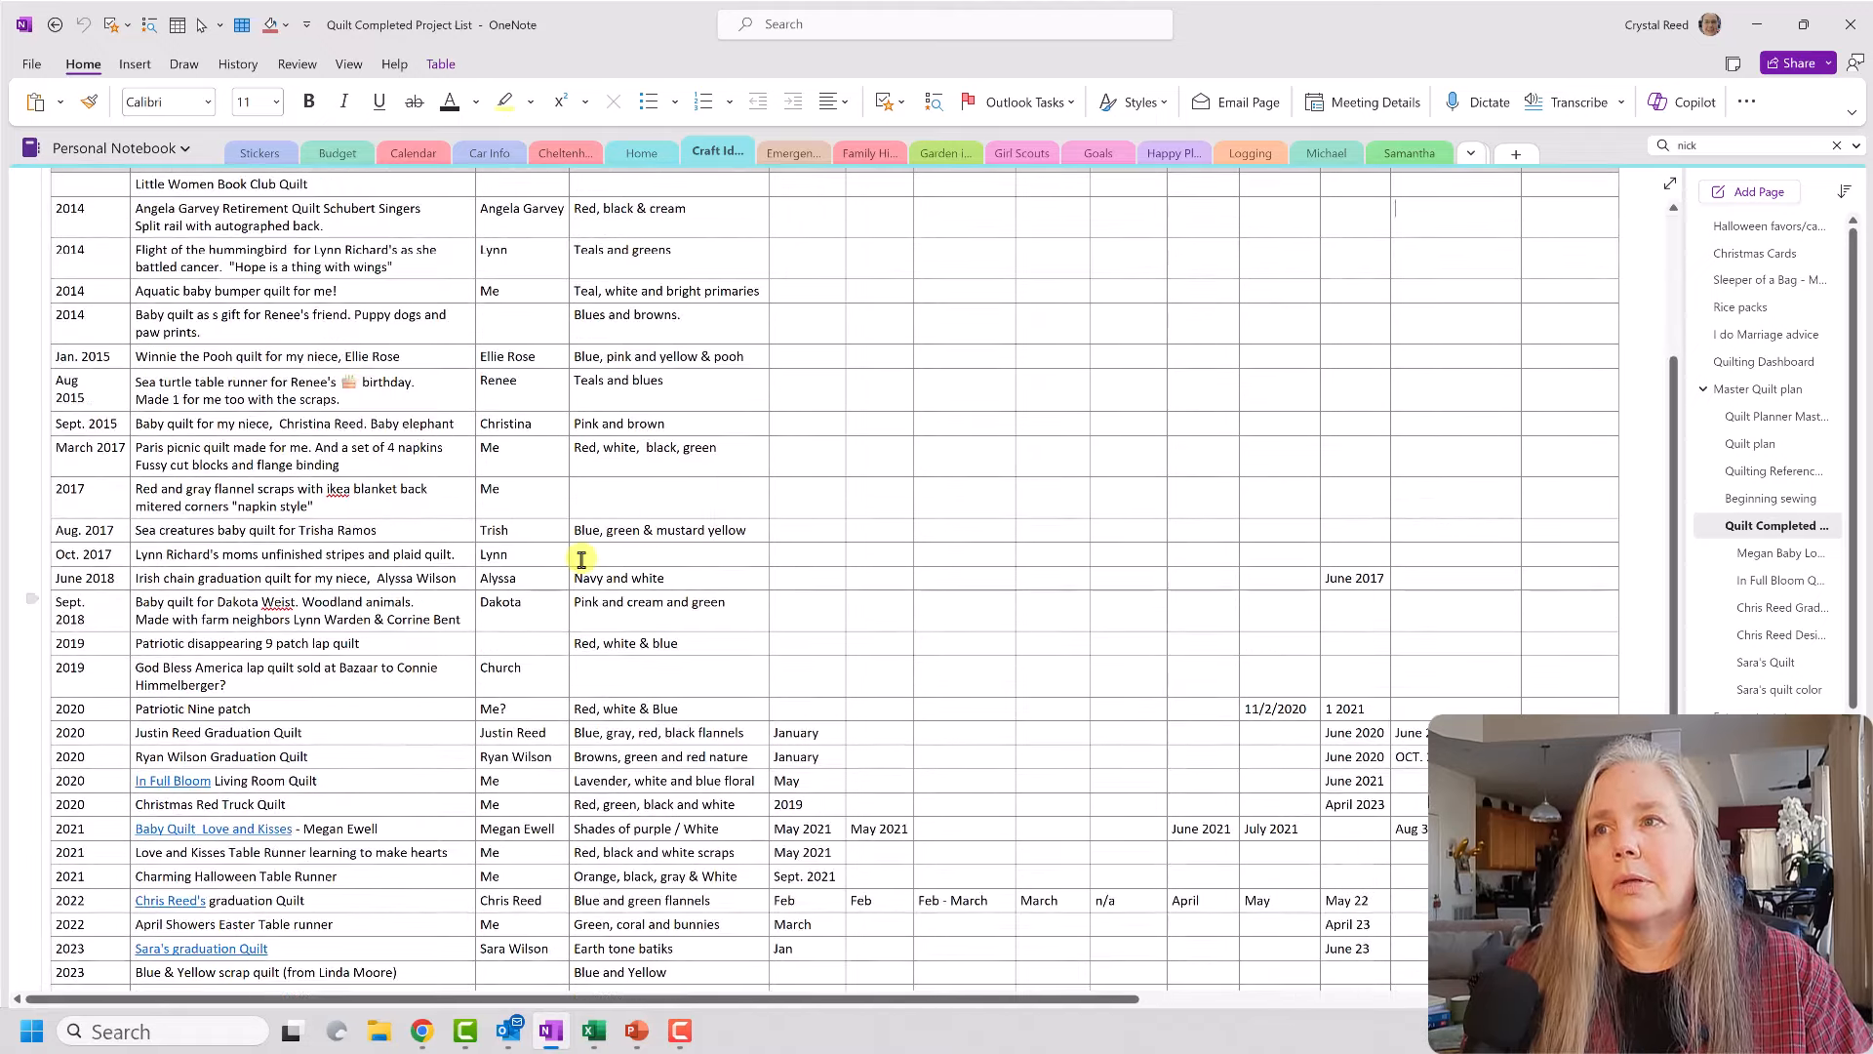
Step: Review the Quilt Completed Project List from its 2014 entries to the final 2024 rows and return to the Quilting Dashboard
scroll(134, 338, "up", 1)
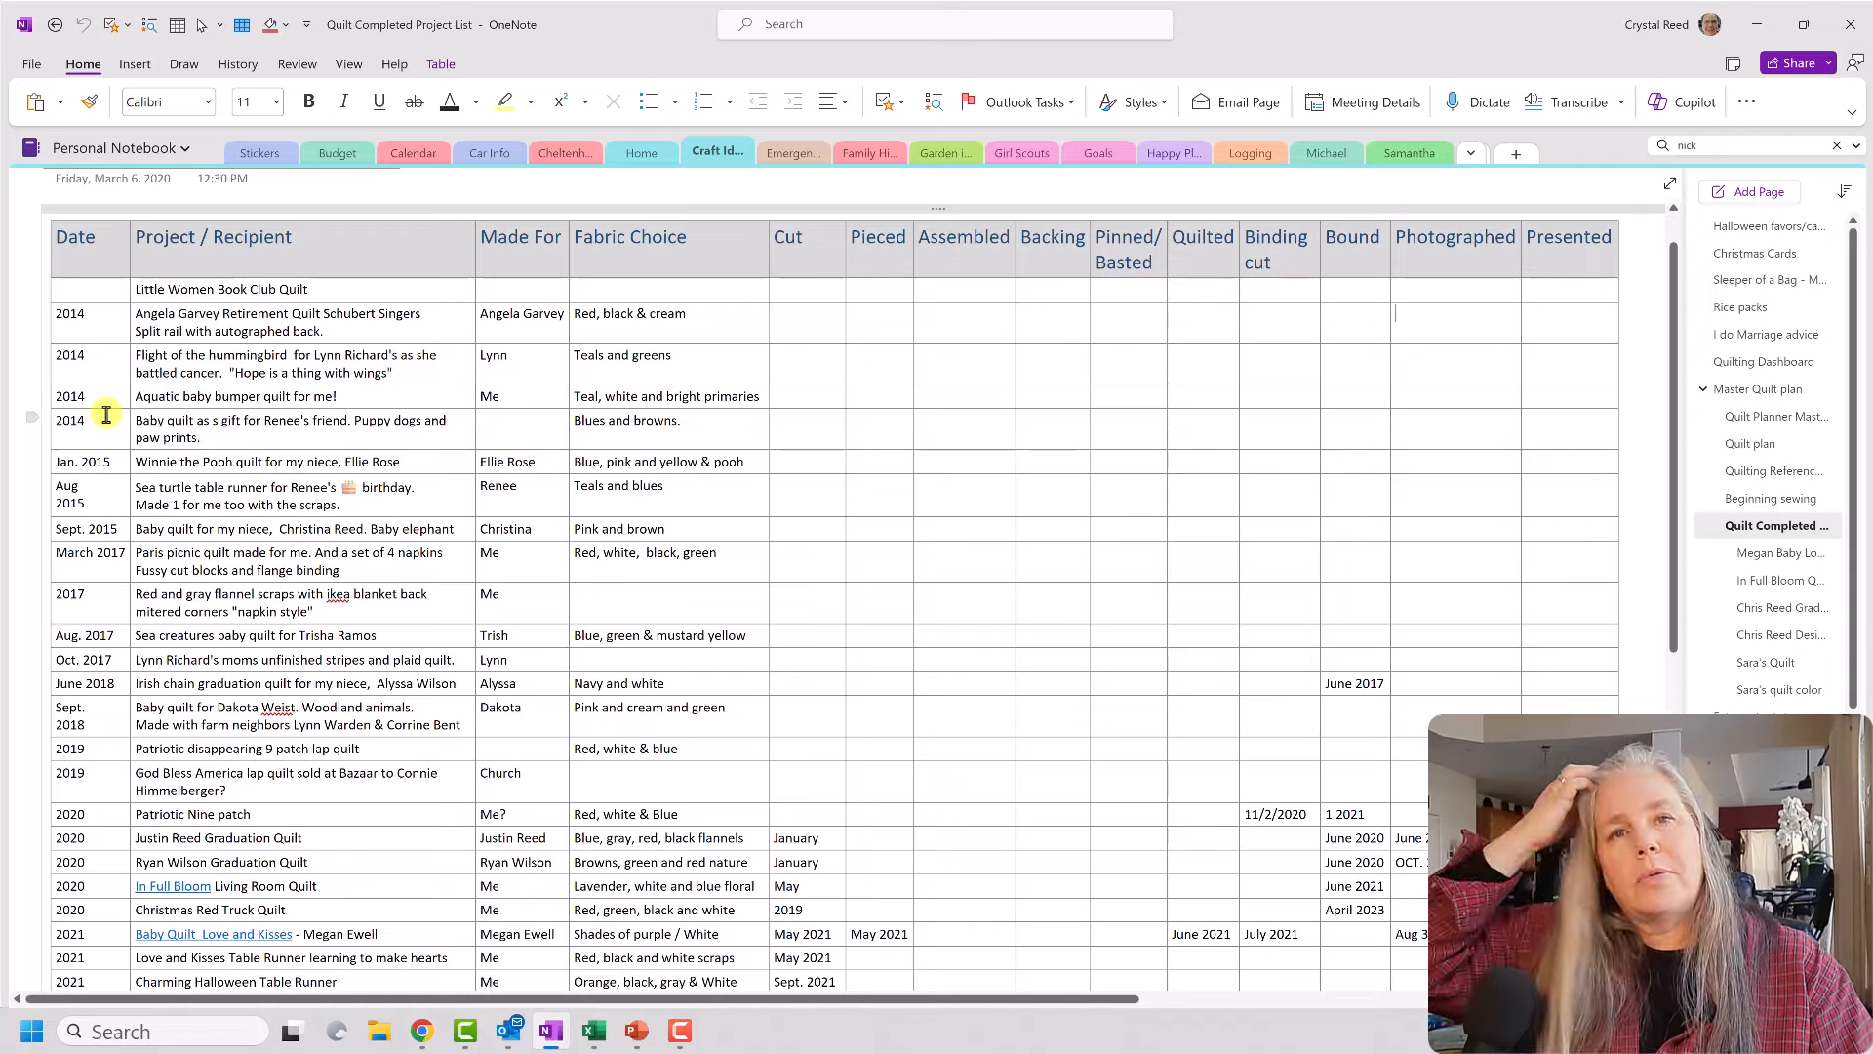
scroll(107, 427, "down", 3)
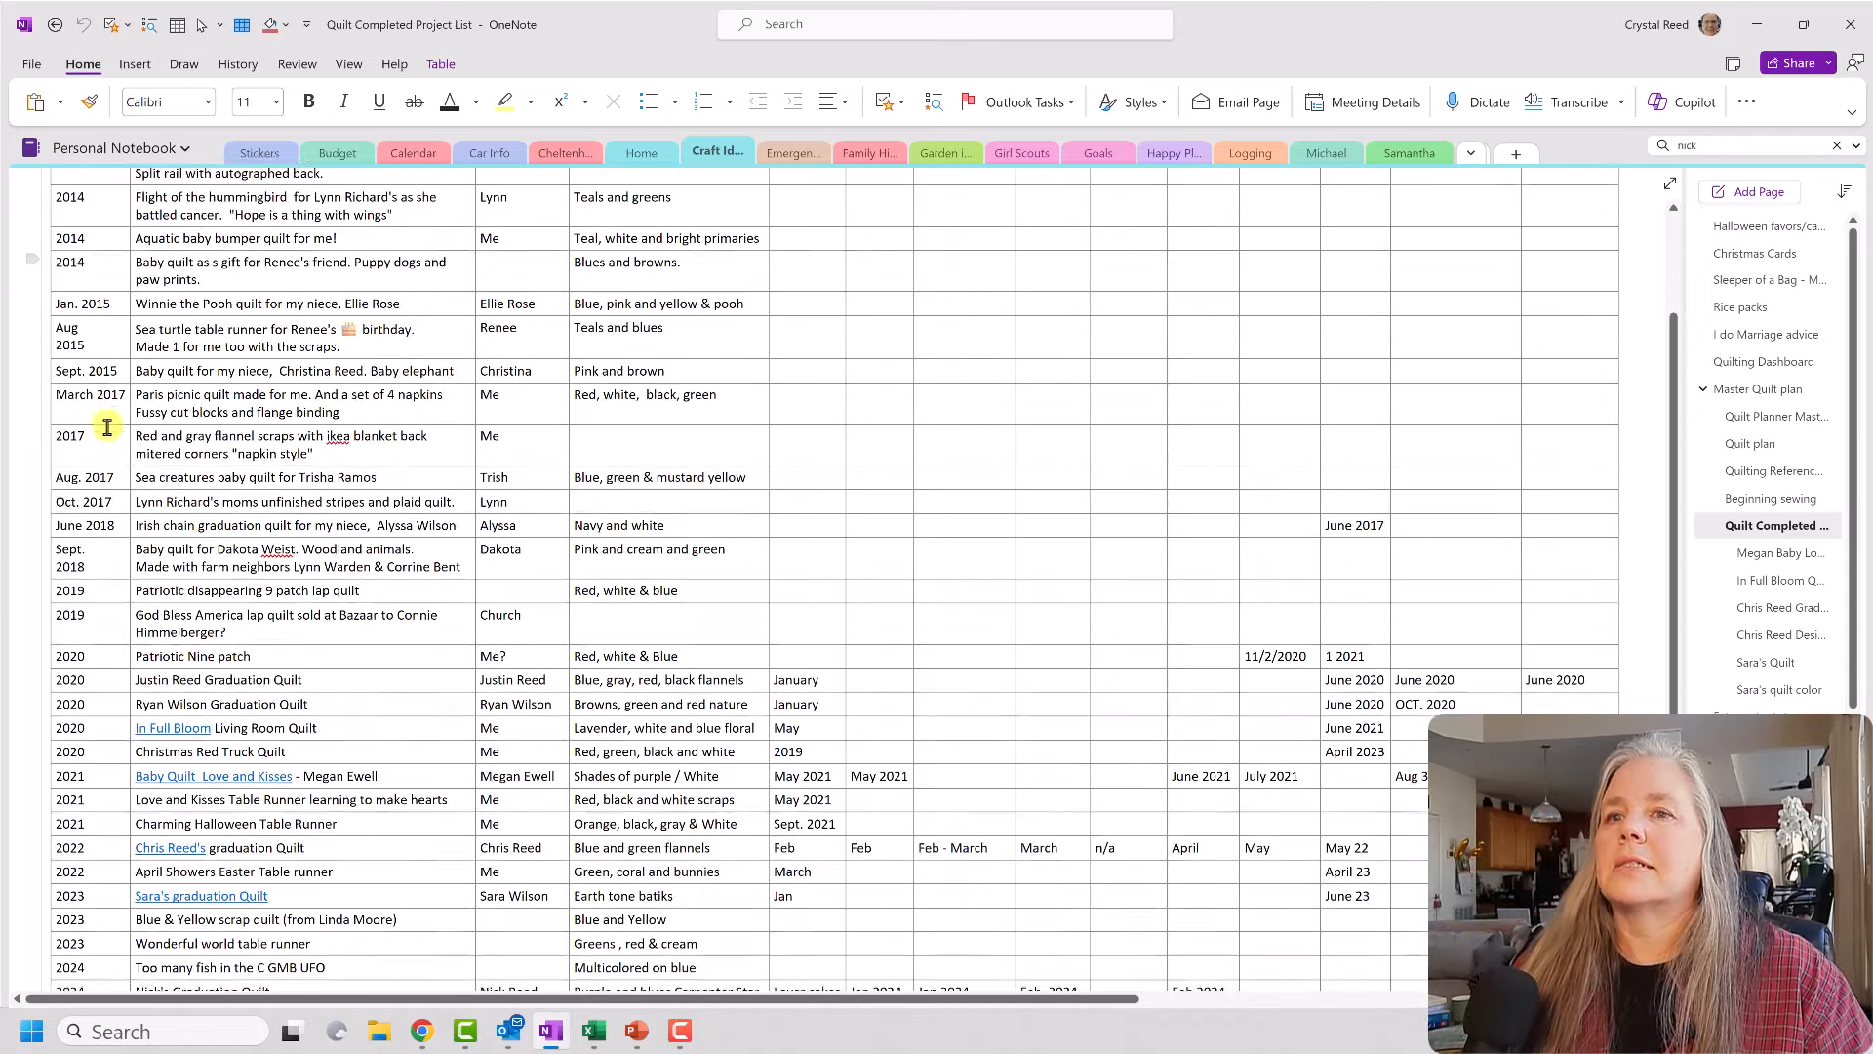
scroll(235, 483, "down", 2)
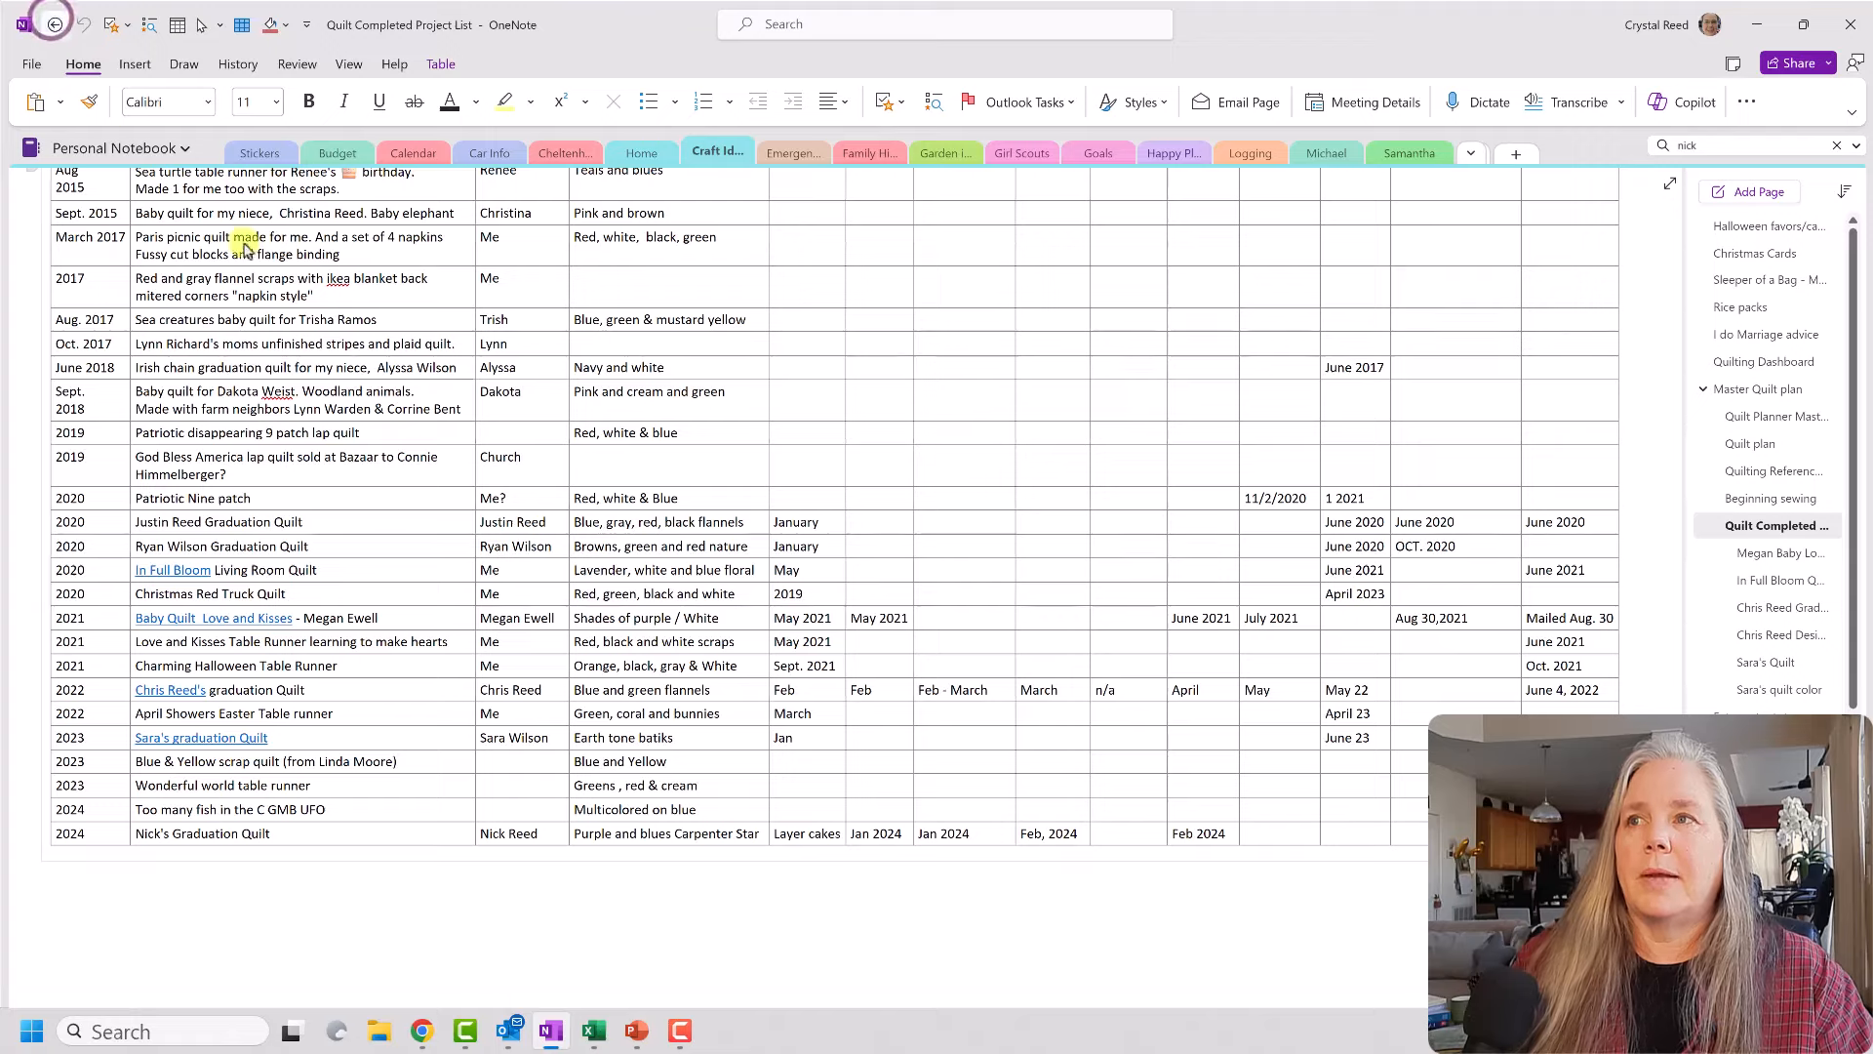
left_click(53, 25)
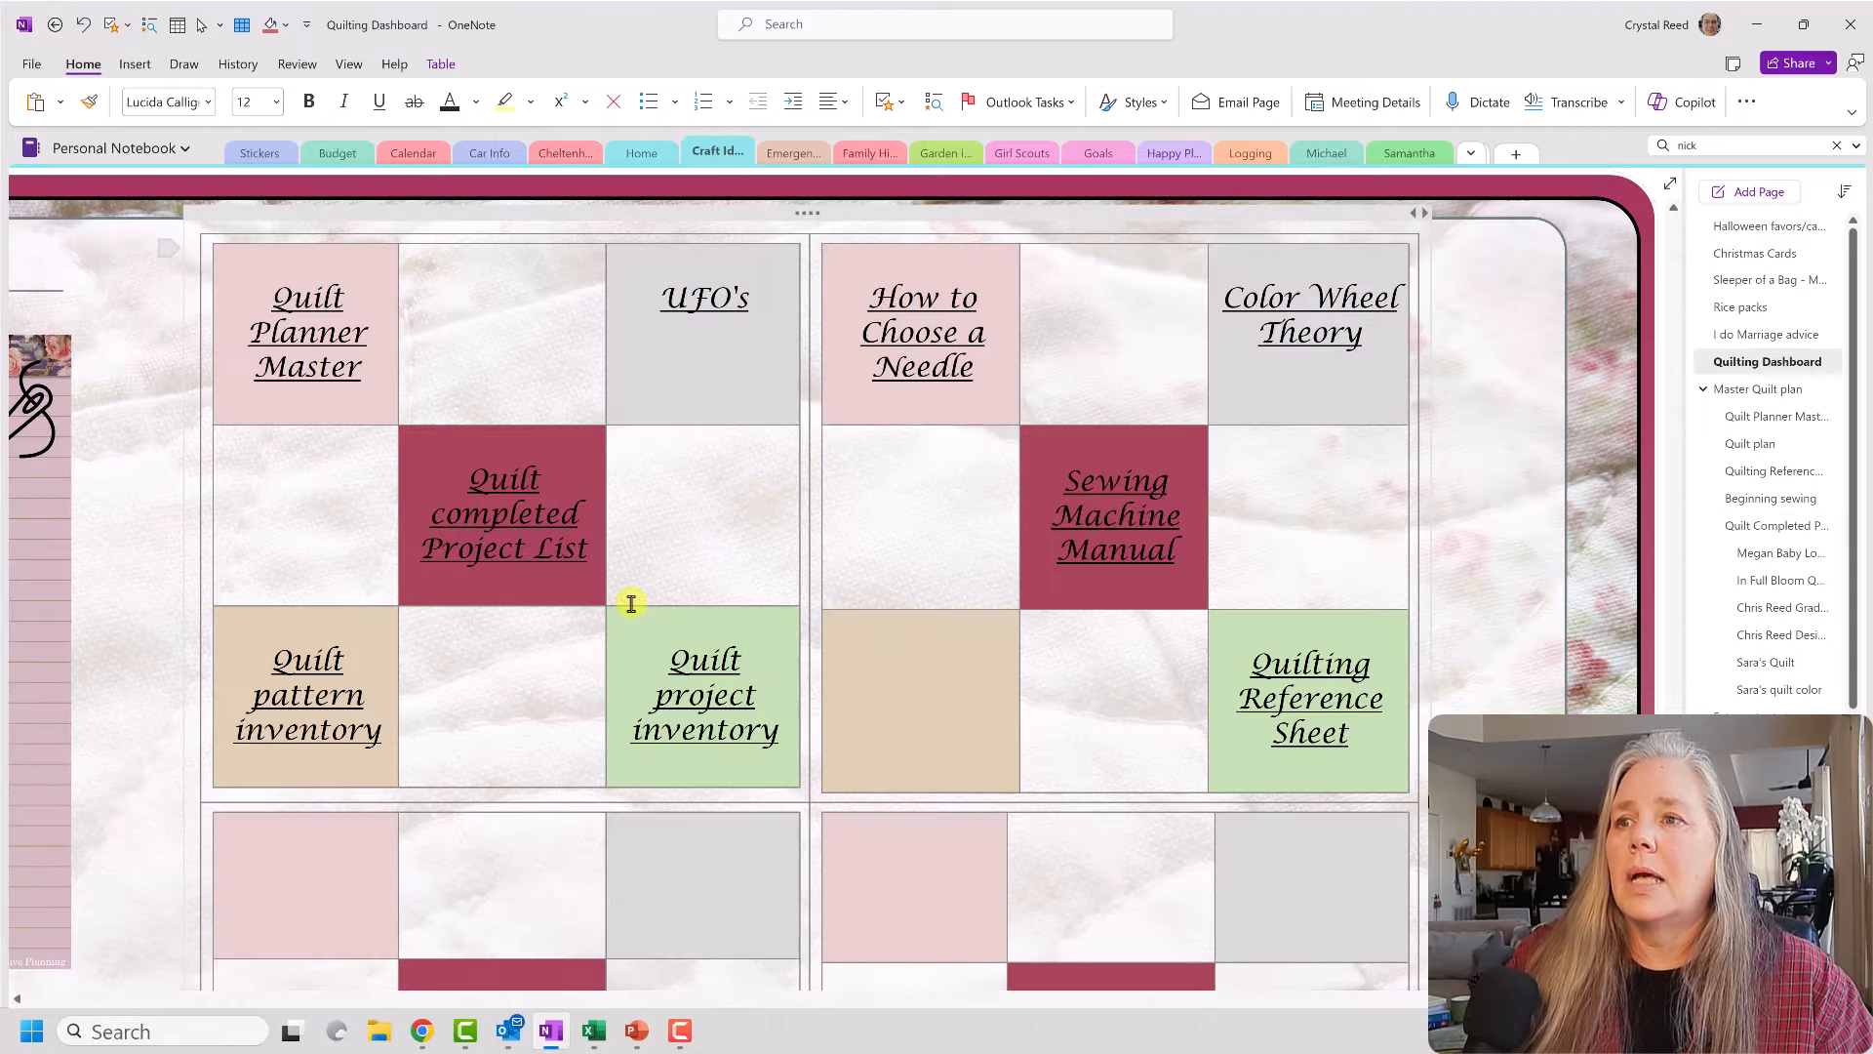
Step: Check the Quilt pattern inventory and Quilt project inventory pages through their dashboard links, returning to the Quilting Dashboard after each
left_click(306, 691)
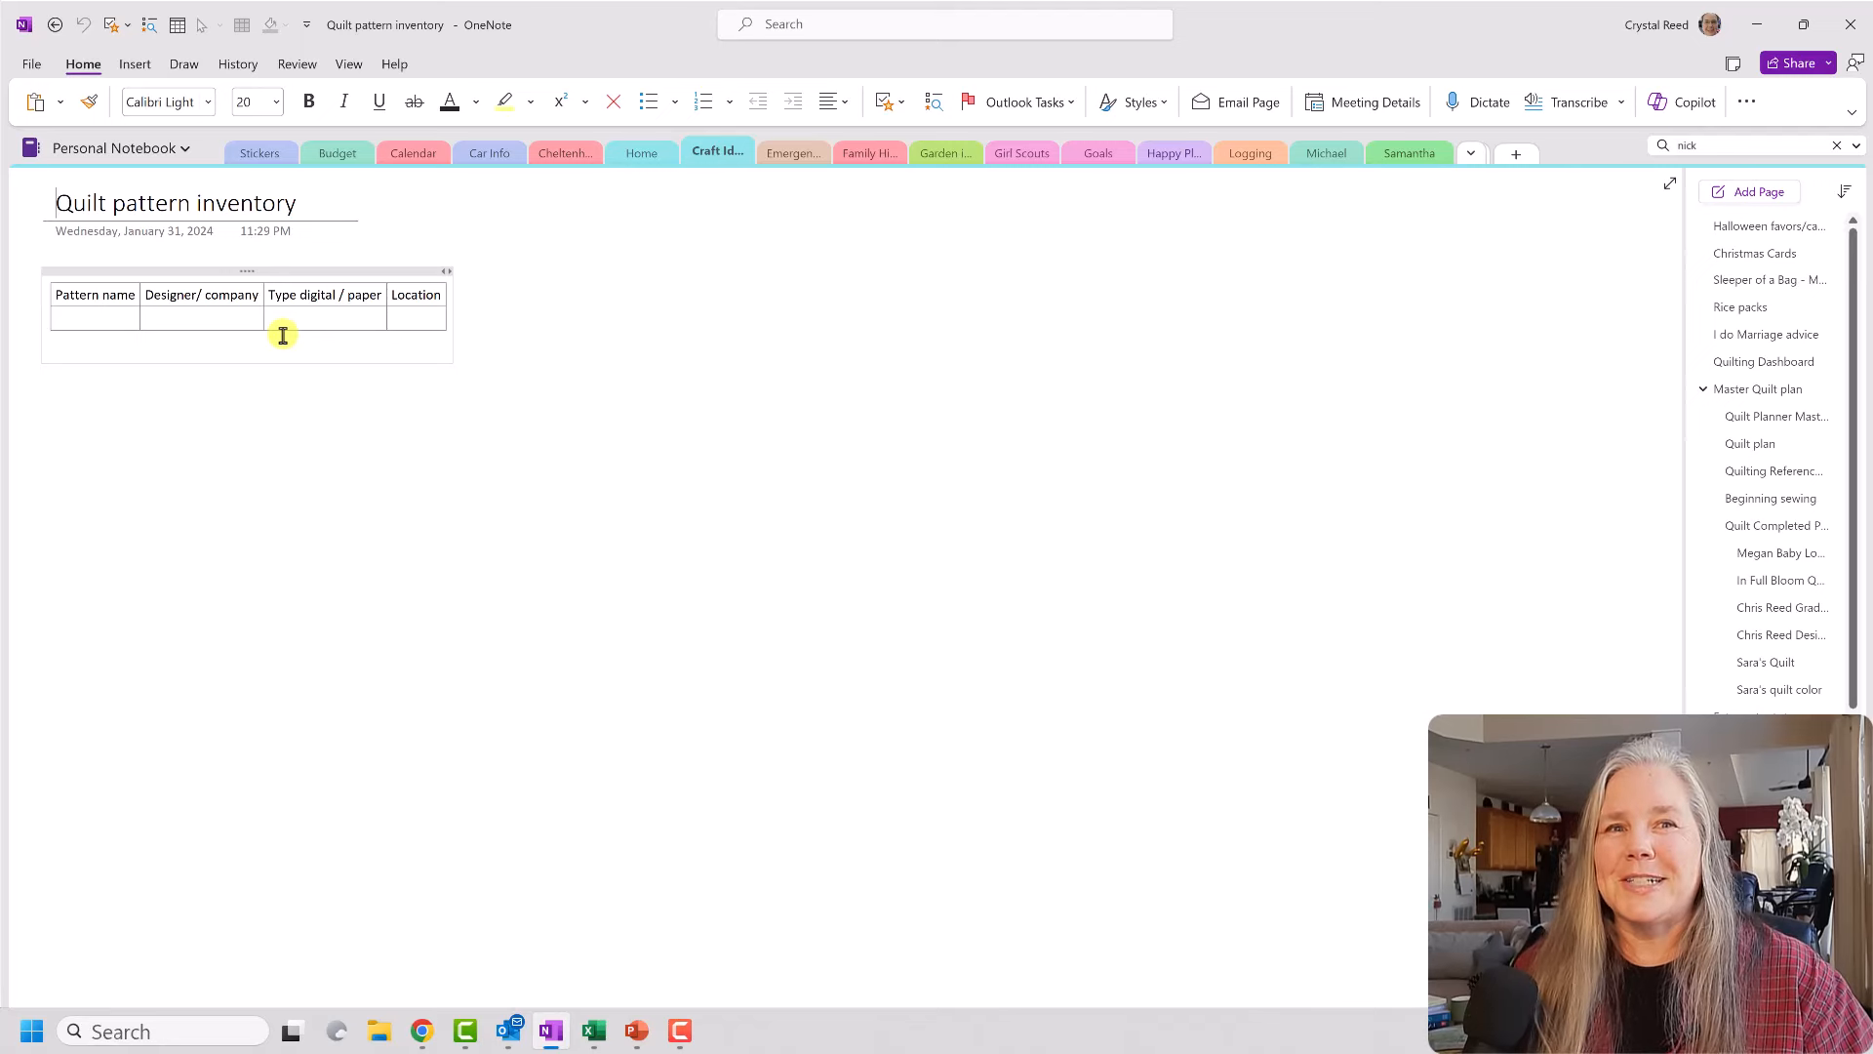
left_click(54, 24)
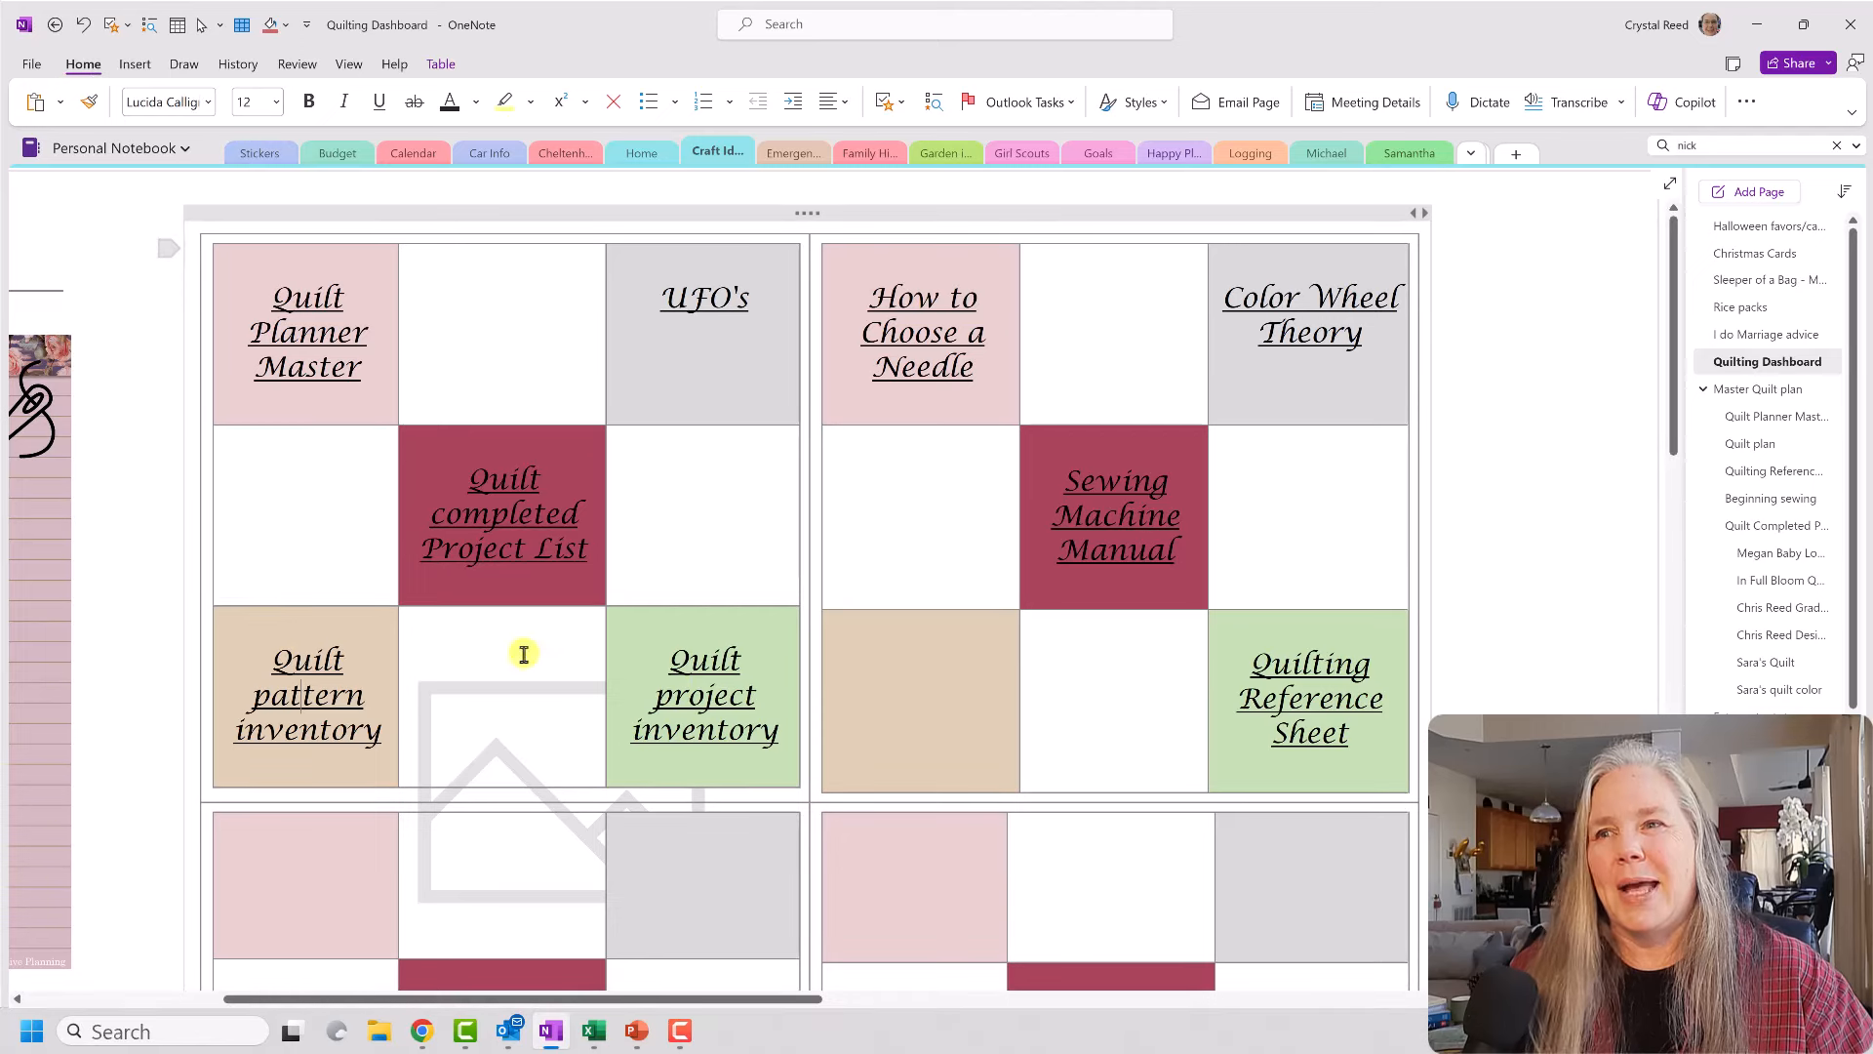
left_click(709, 700)
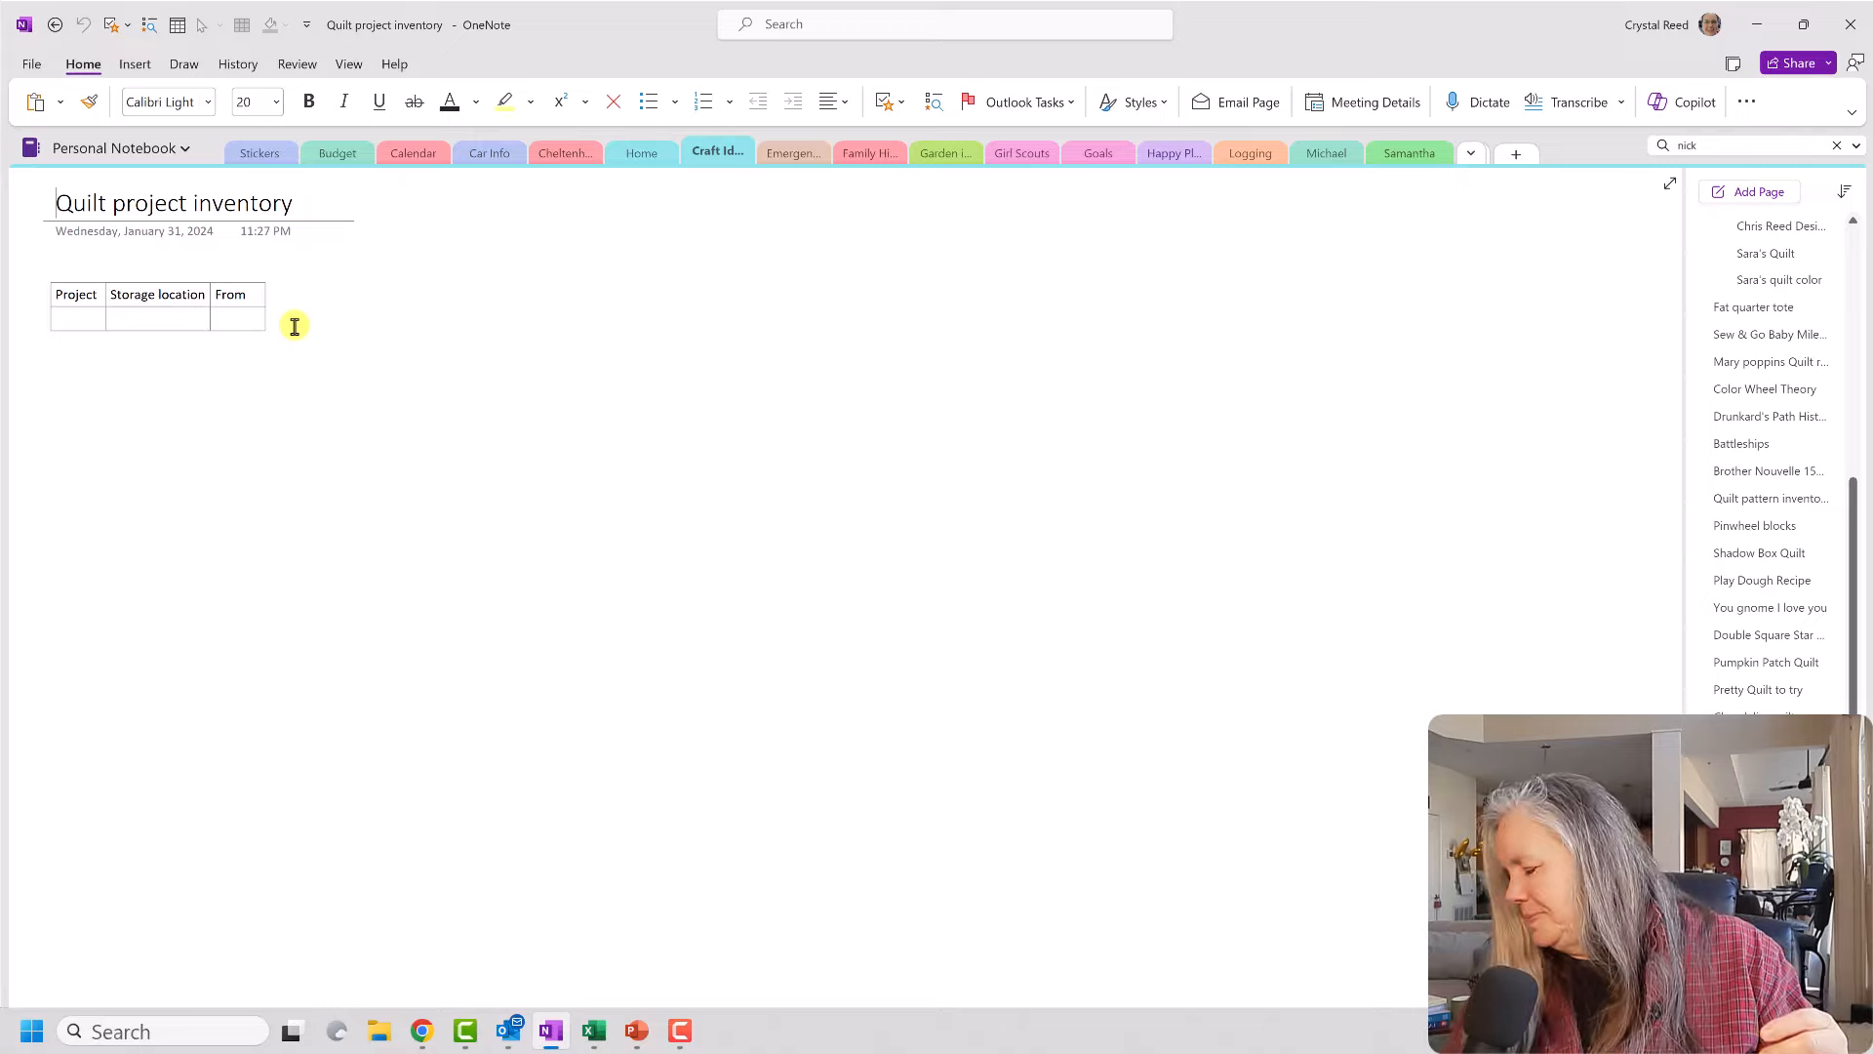
left_click(55, 24)
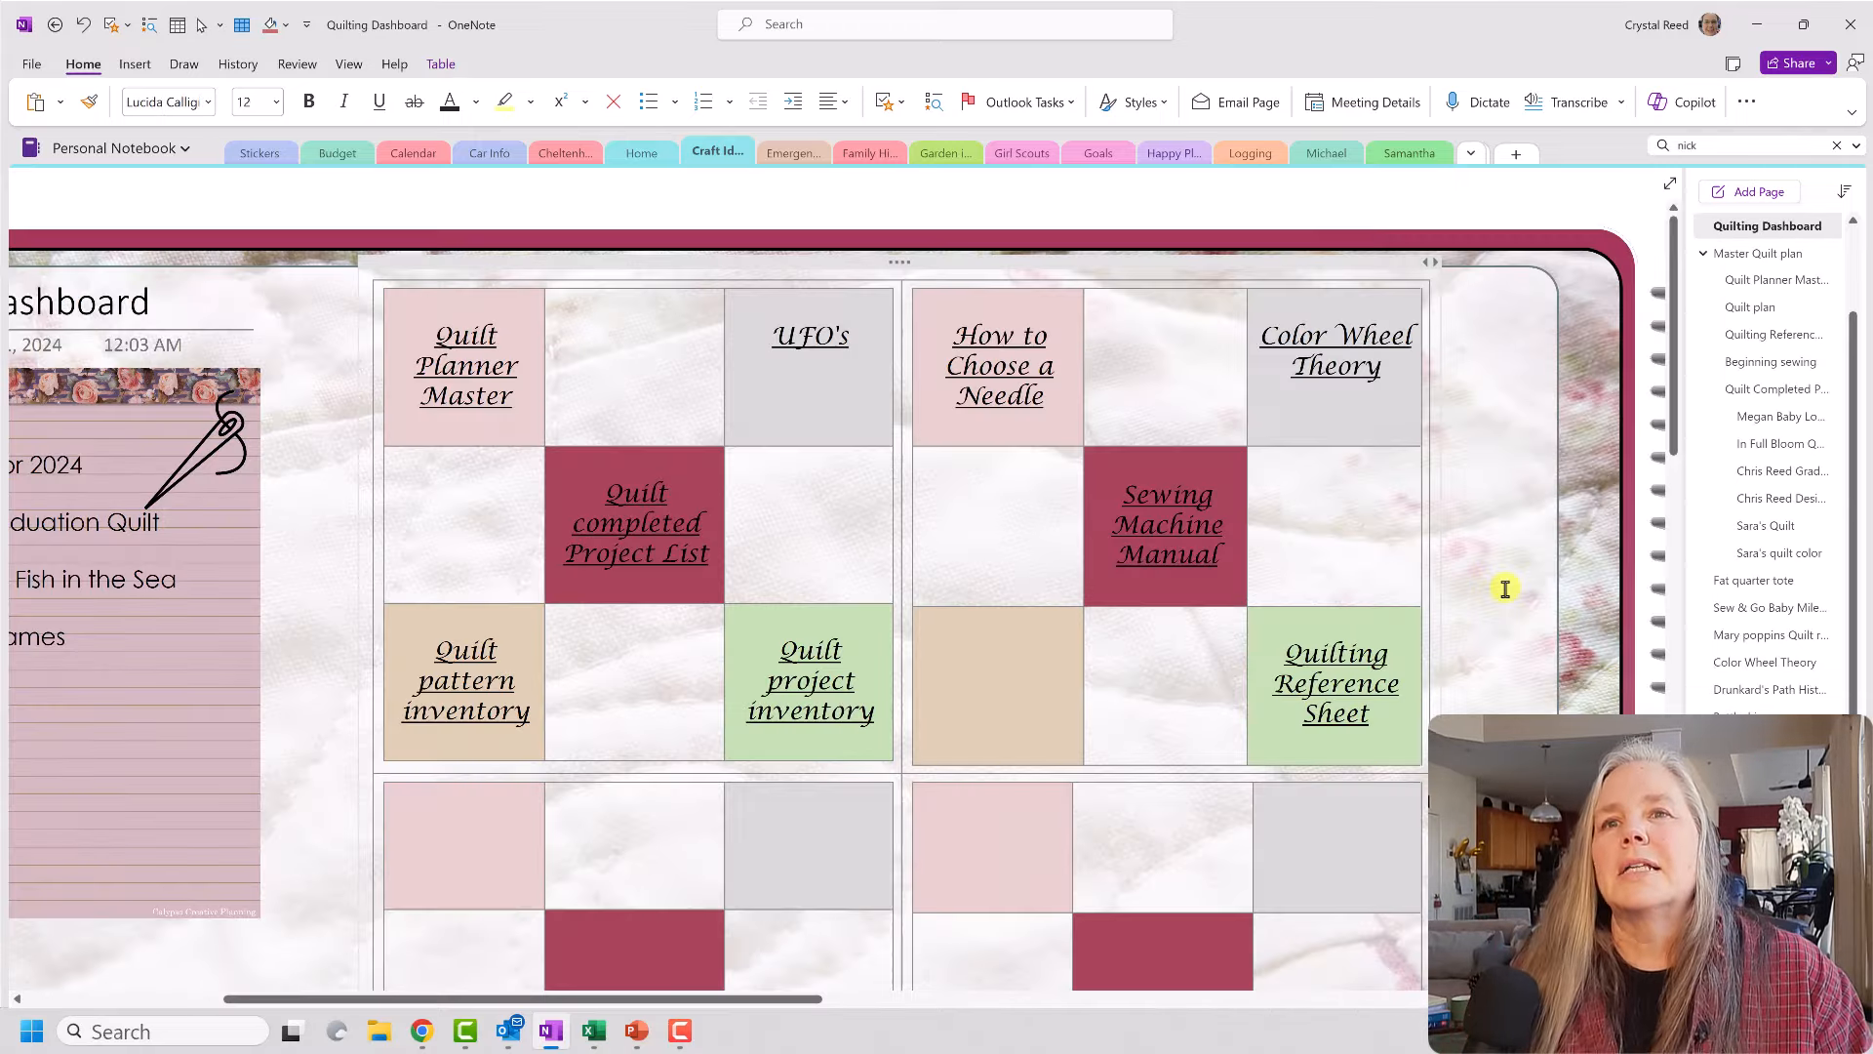
scroll(1505, 589, "down", 2)
scroll(1506, 589, "down", 4)
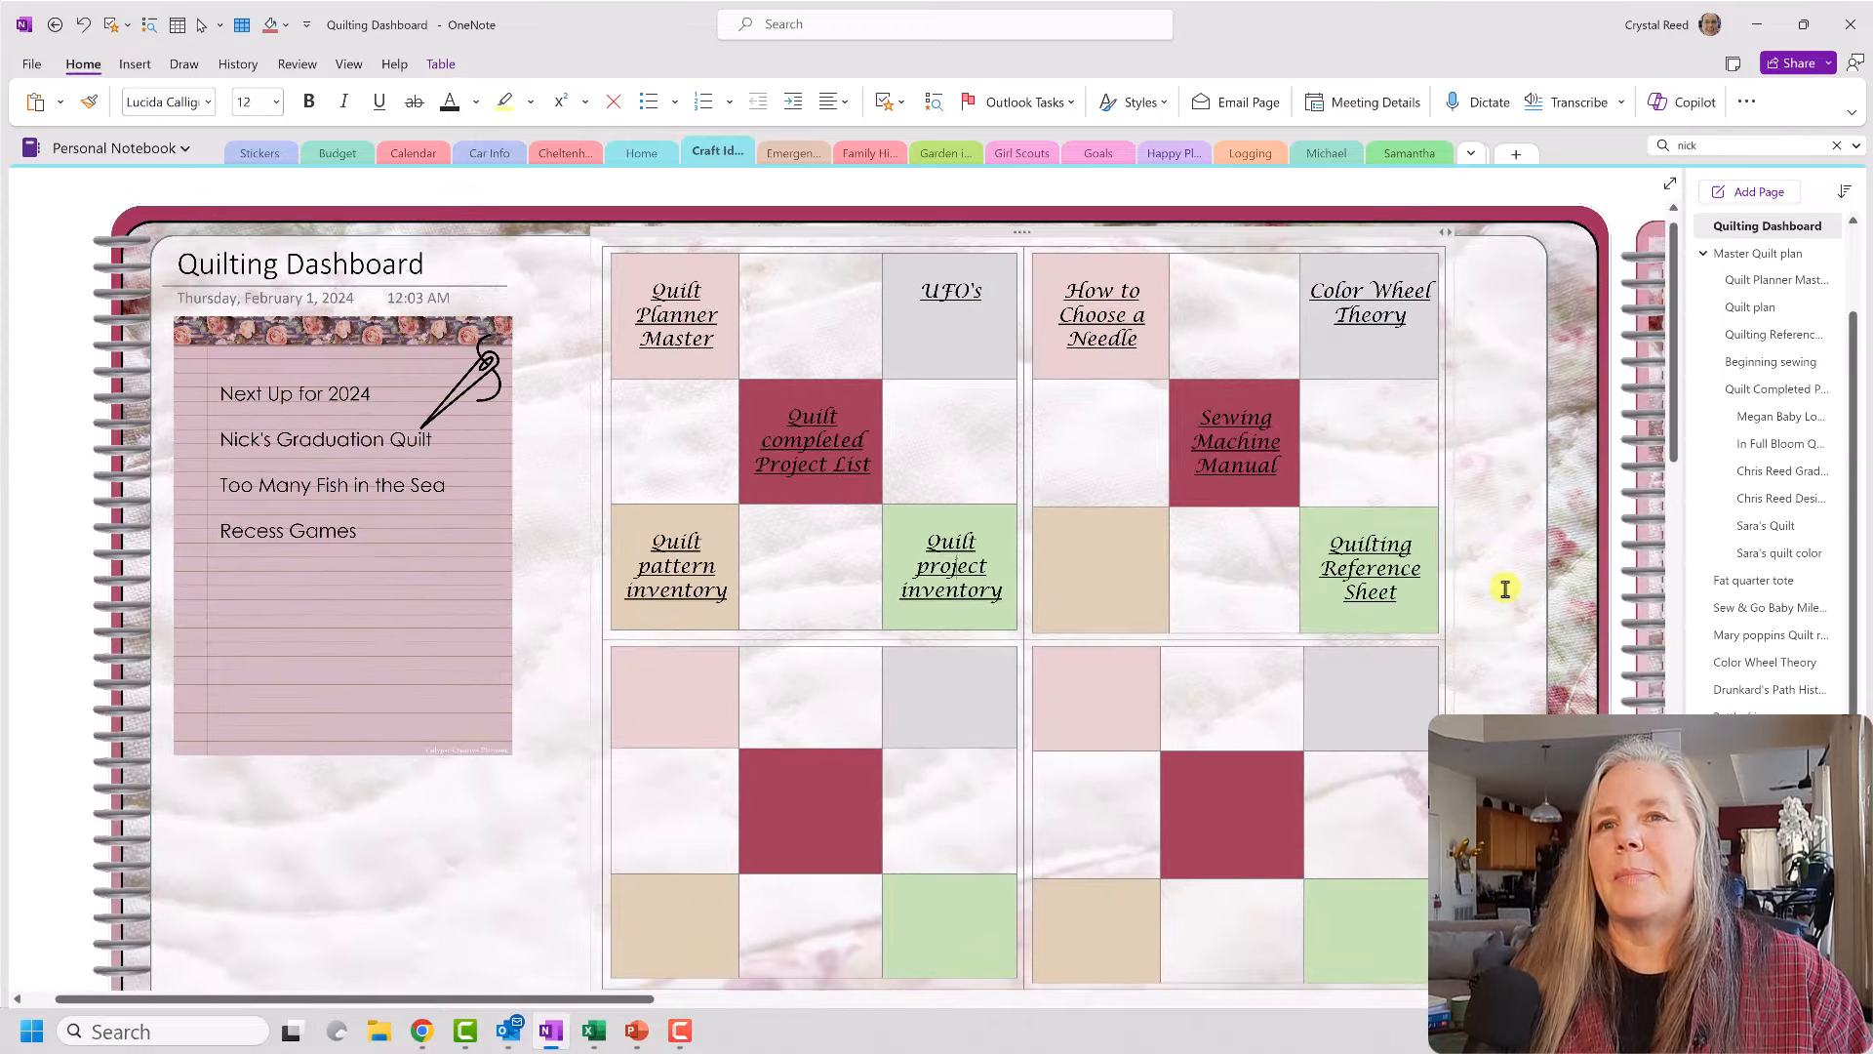